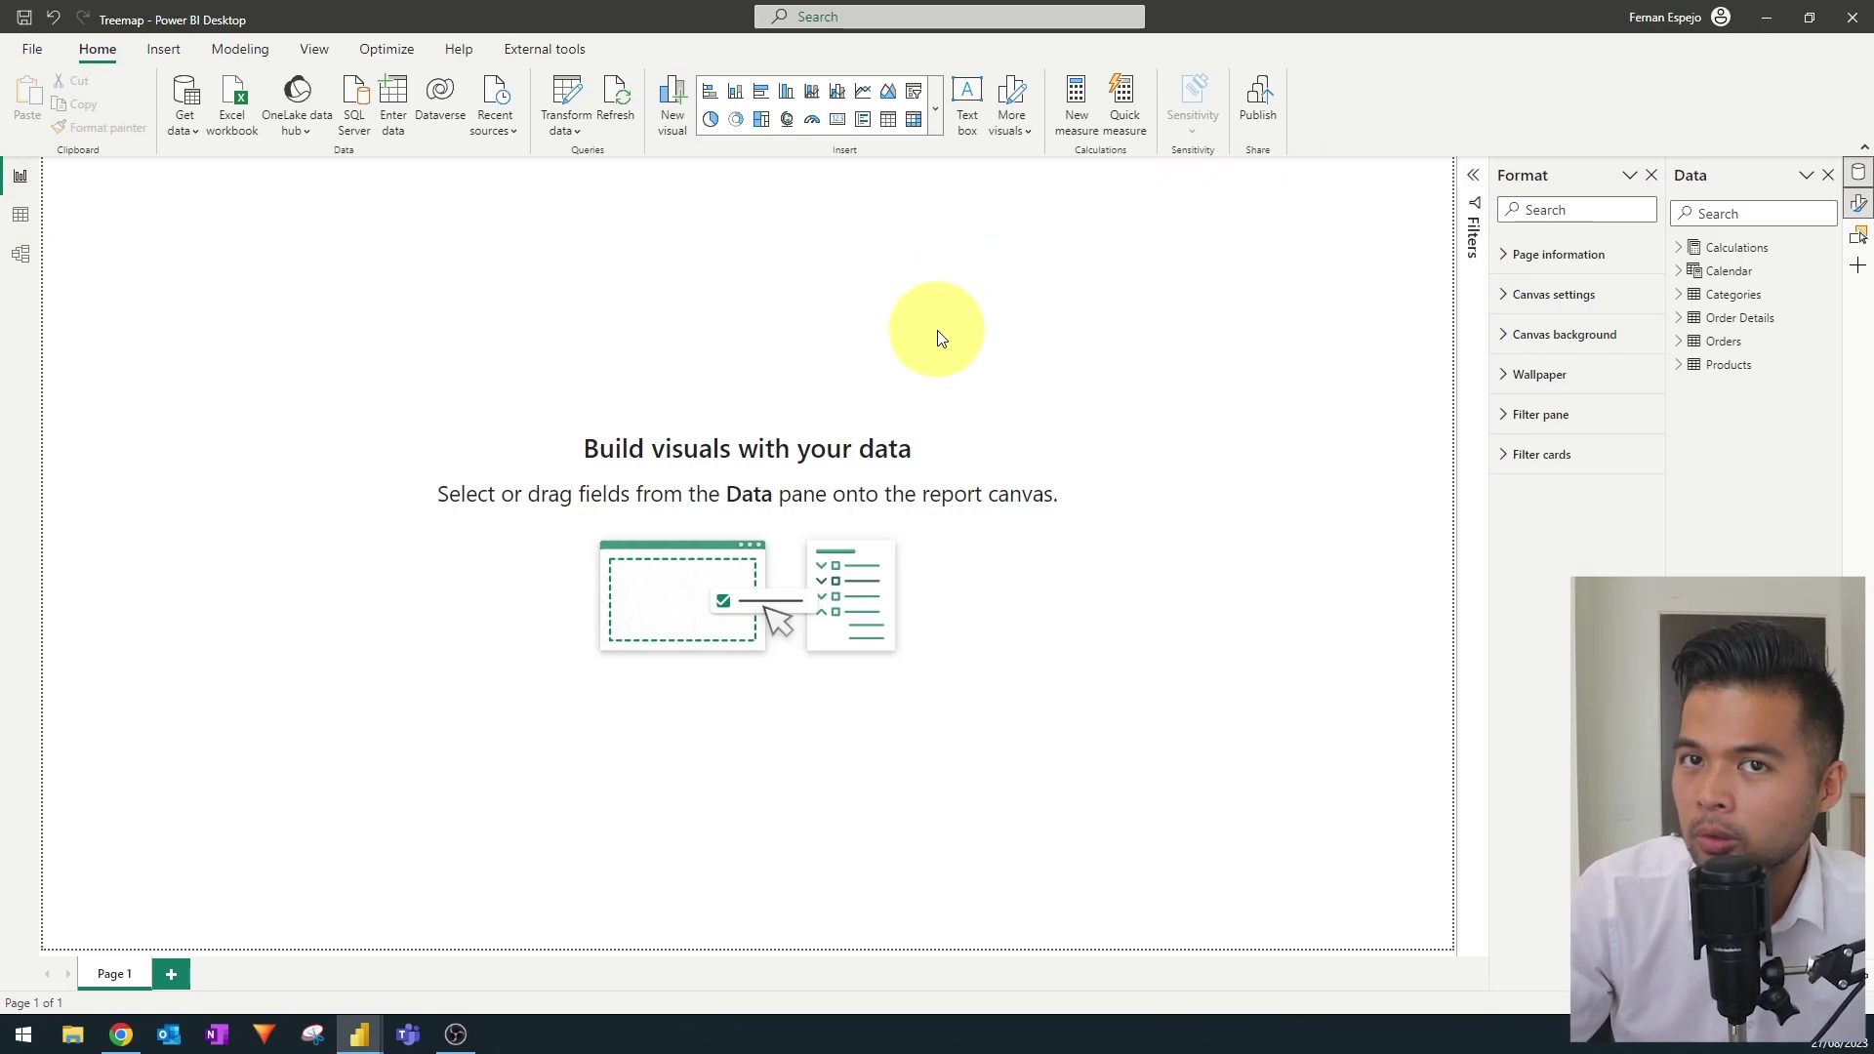
Build a CategoryName and Sales table sorted by Sales descending, placed at the lower right
left_click(1680, 247)
left_click(1703, 342)
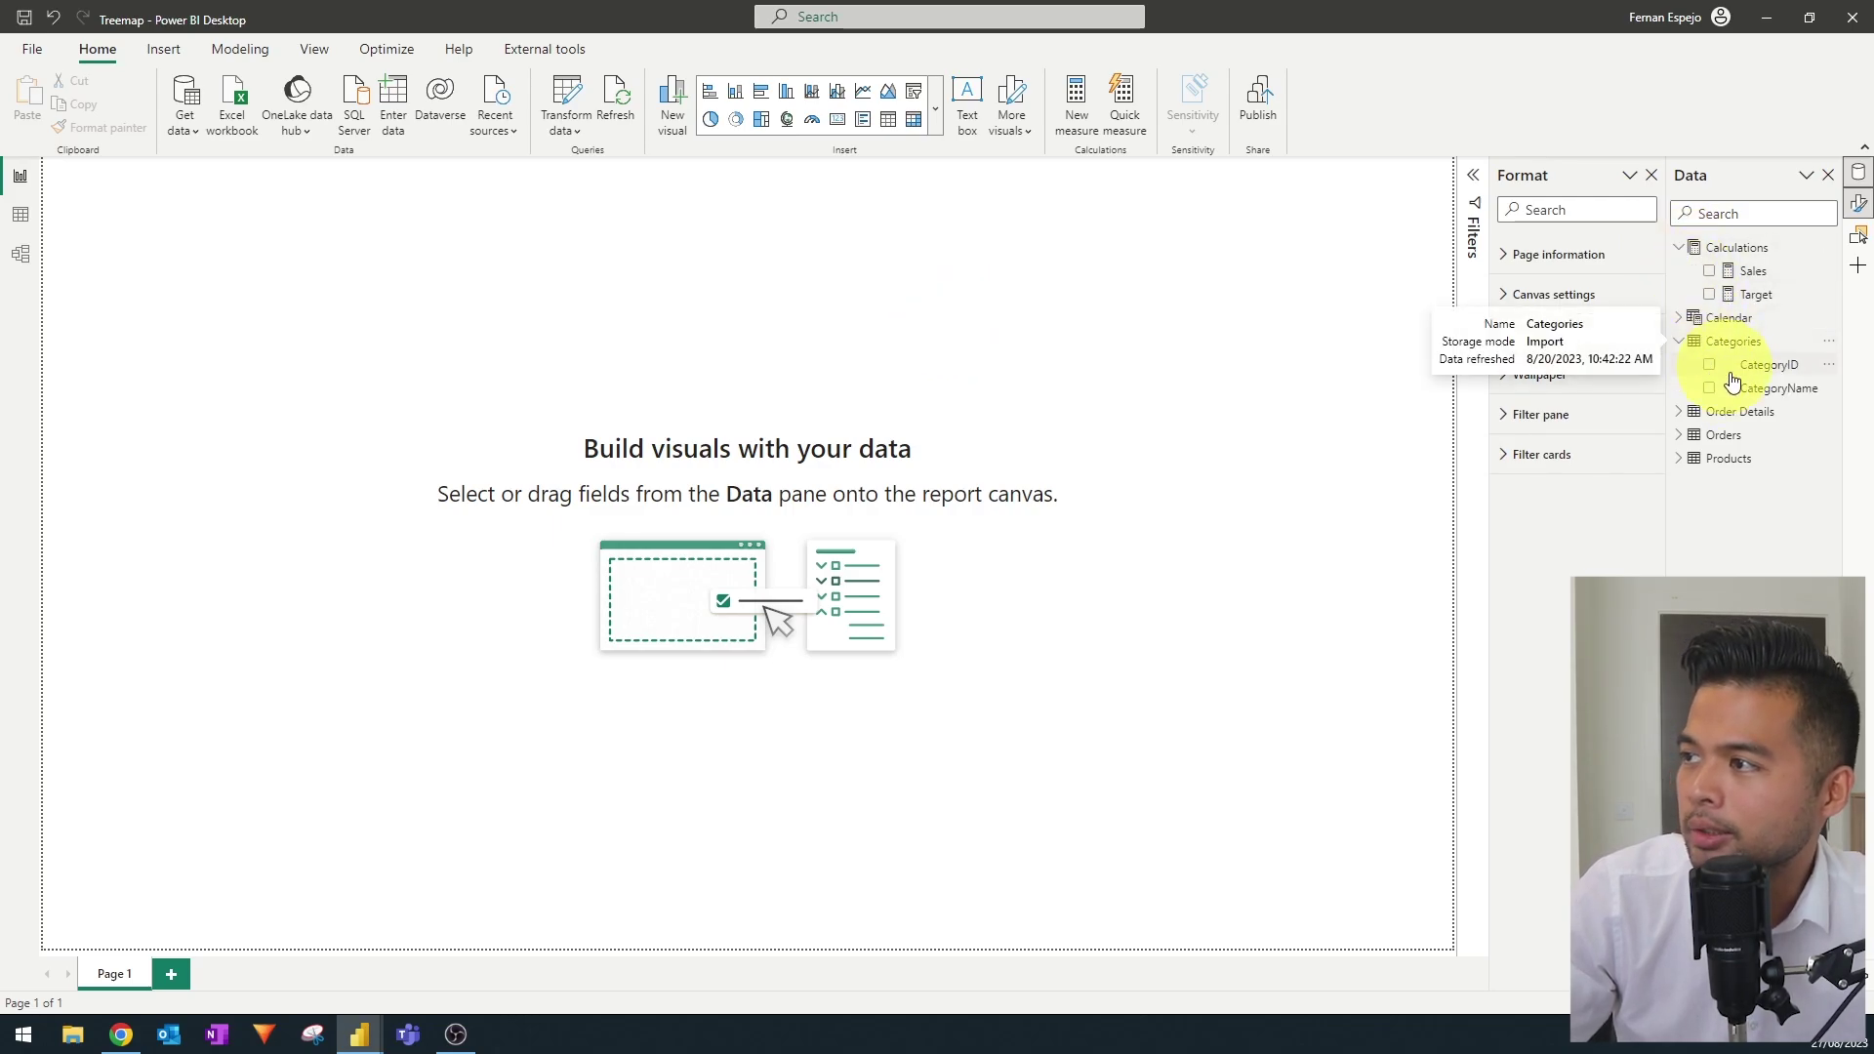
left_click_drag(1747, 388, 890, 325)
left_click_drag(666, 338, 832, 475)
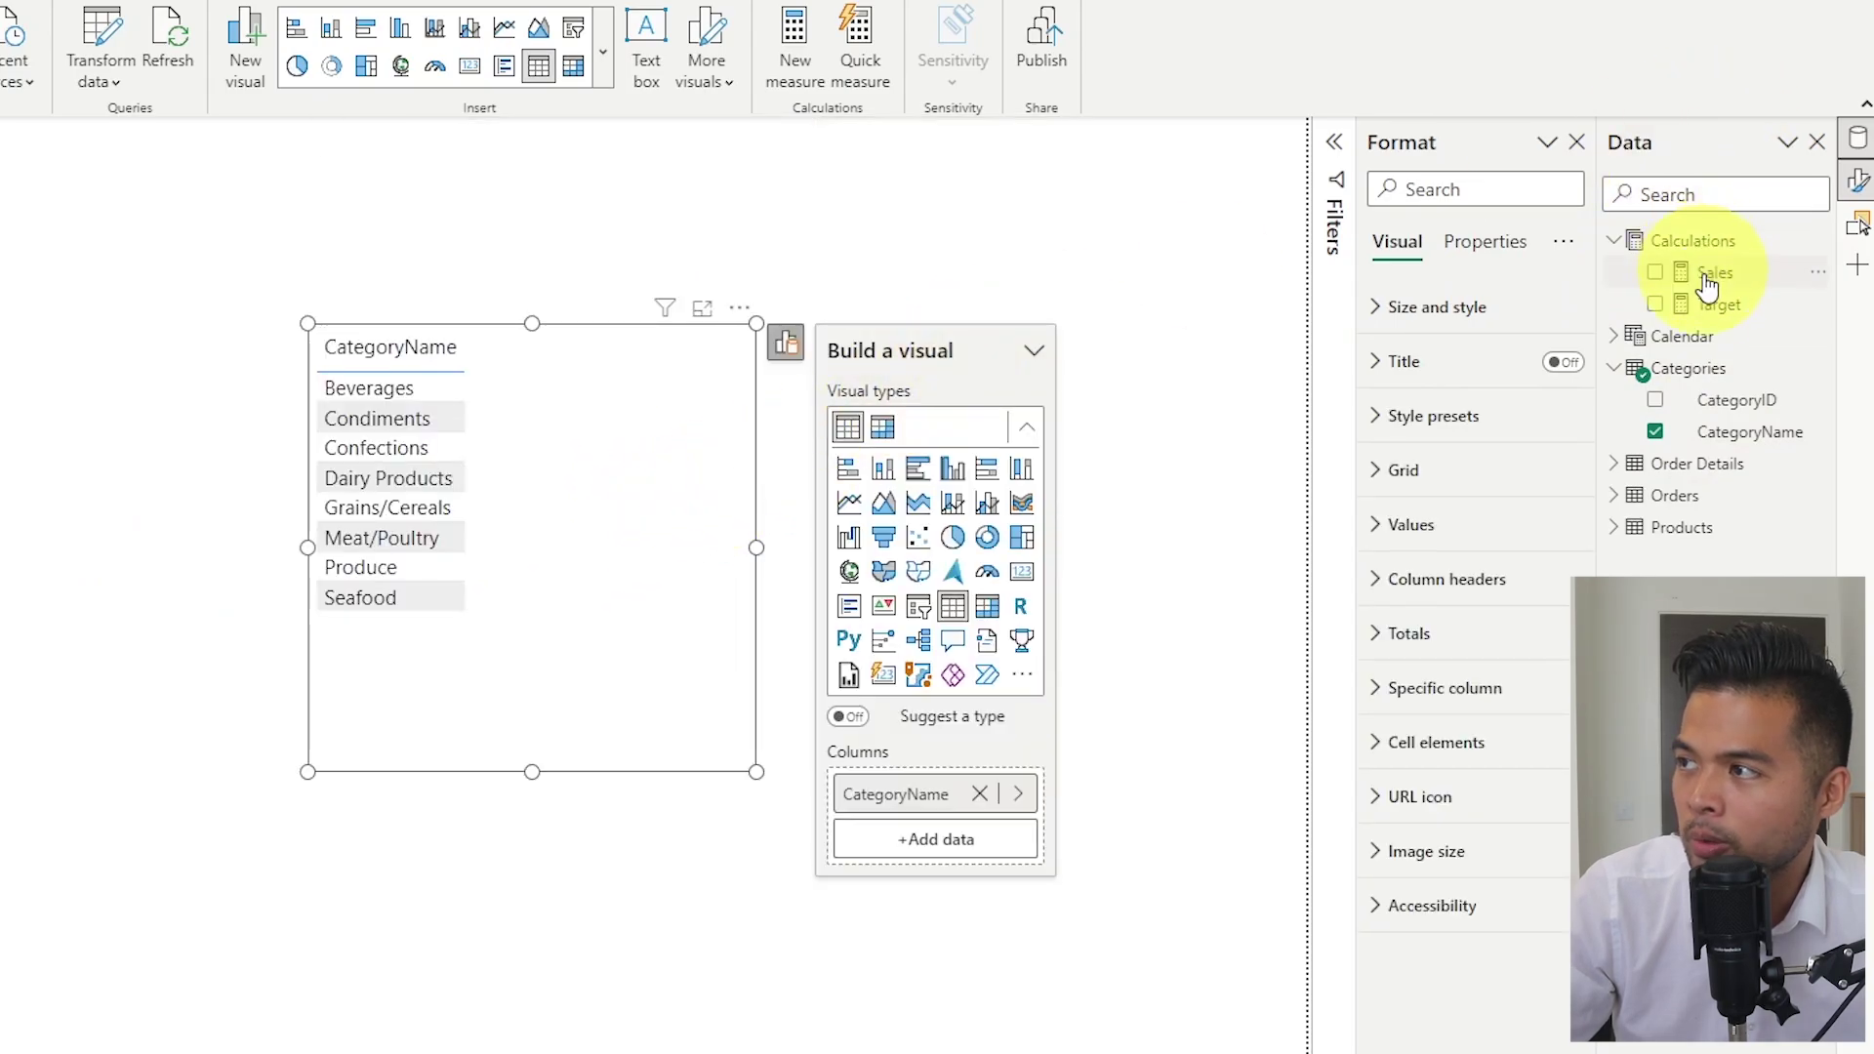
left_click_drag(1713, 279, 597, 636)
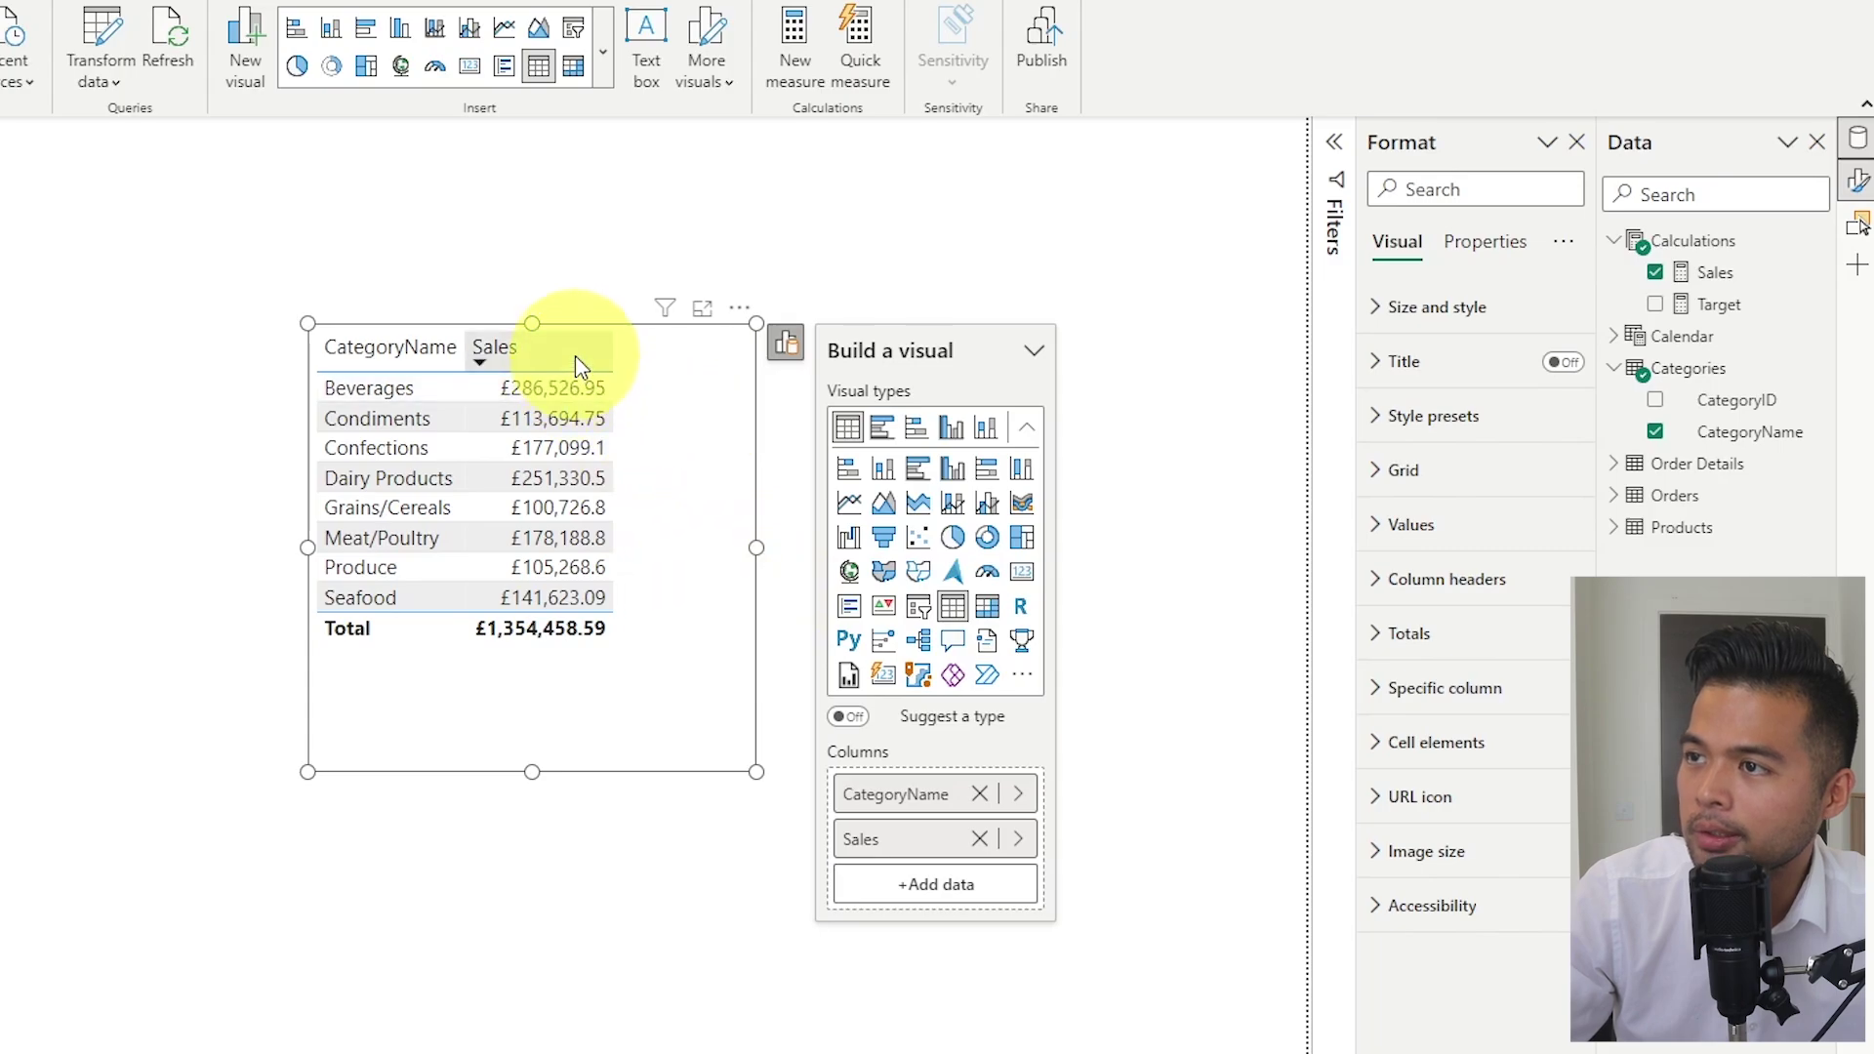
left_click(495, 347)
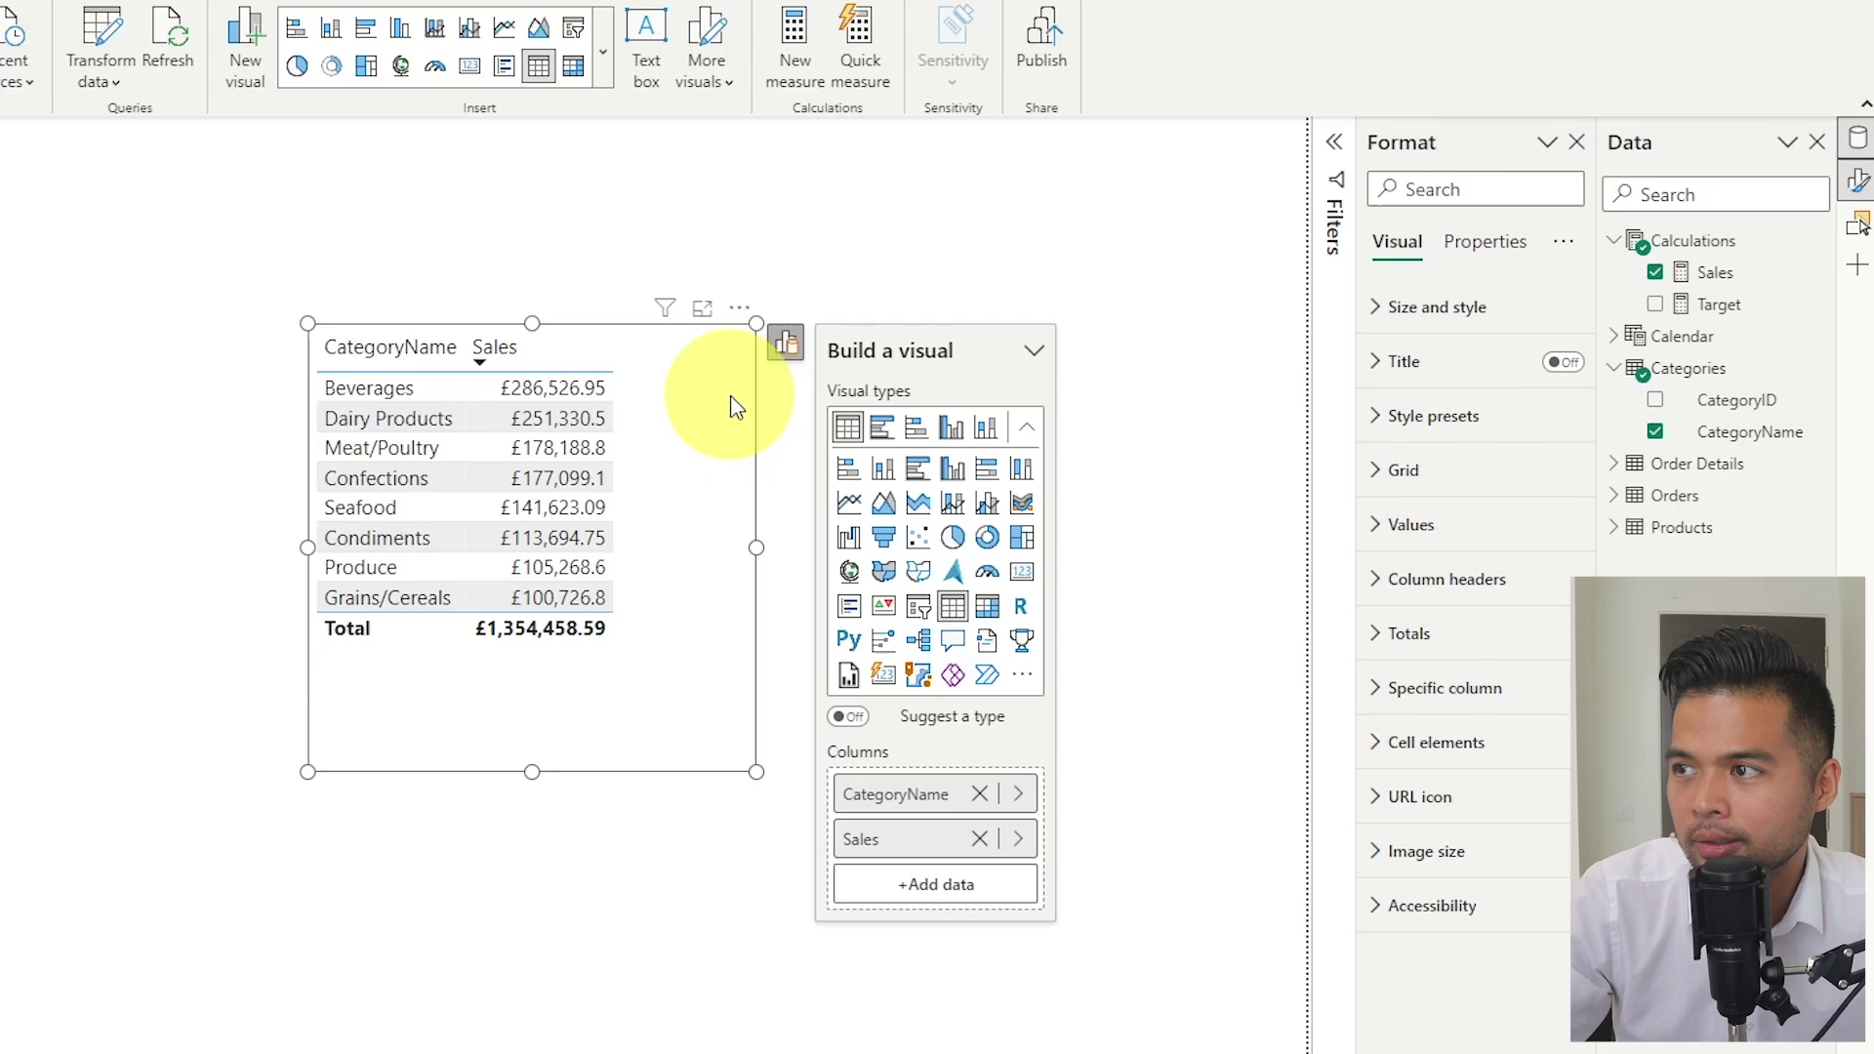
left_click_drag(713, 536, 1200, 1034)
left_click(1308, 546)
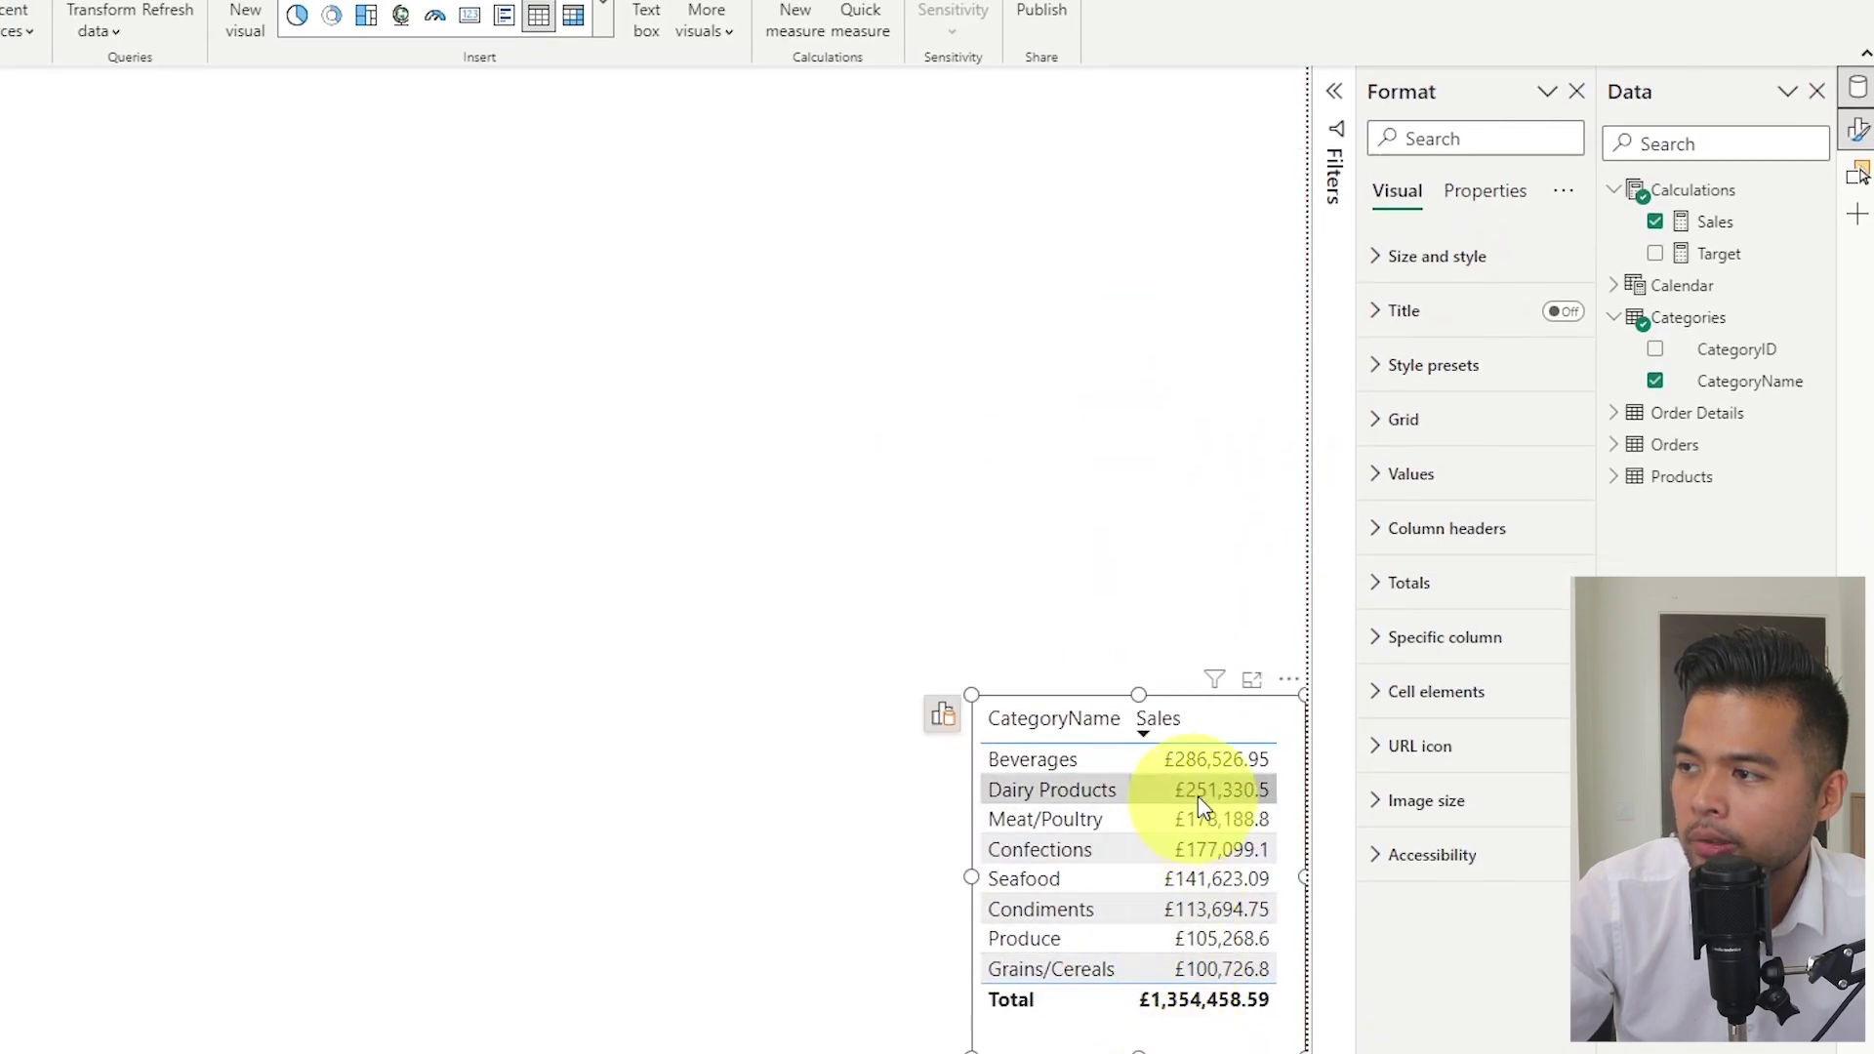
Copy the sales table above it, convert the copy to a treemap, and enlarge it across the page
left_click(1144, 510)
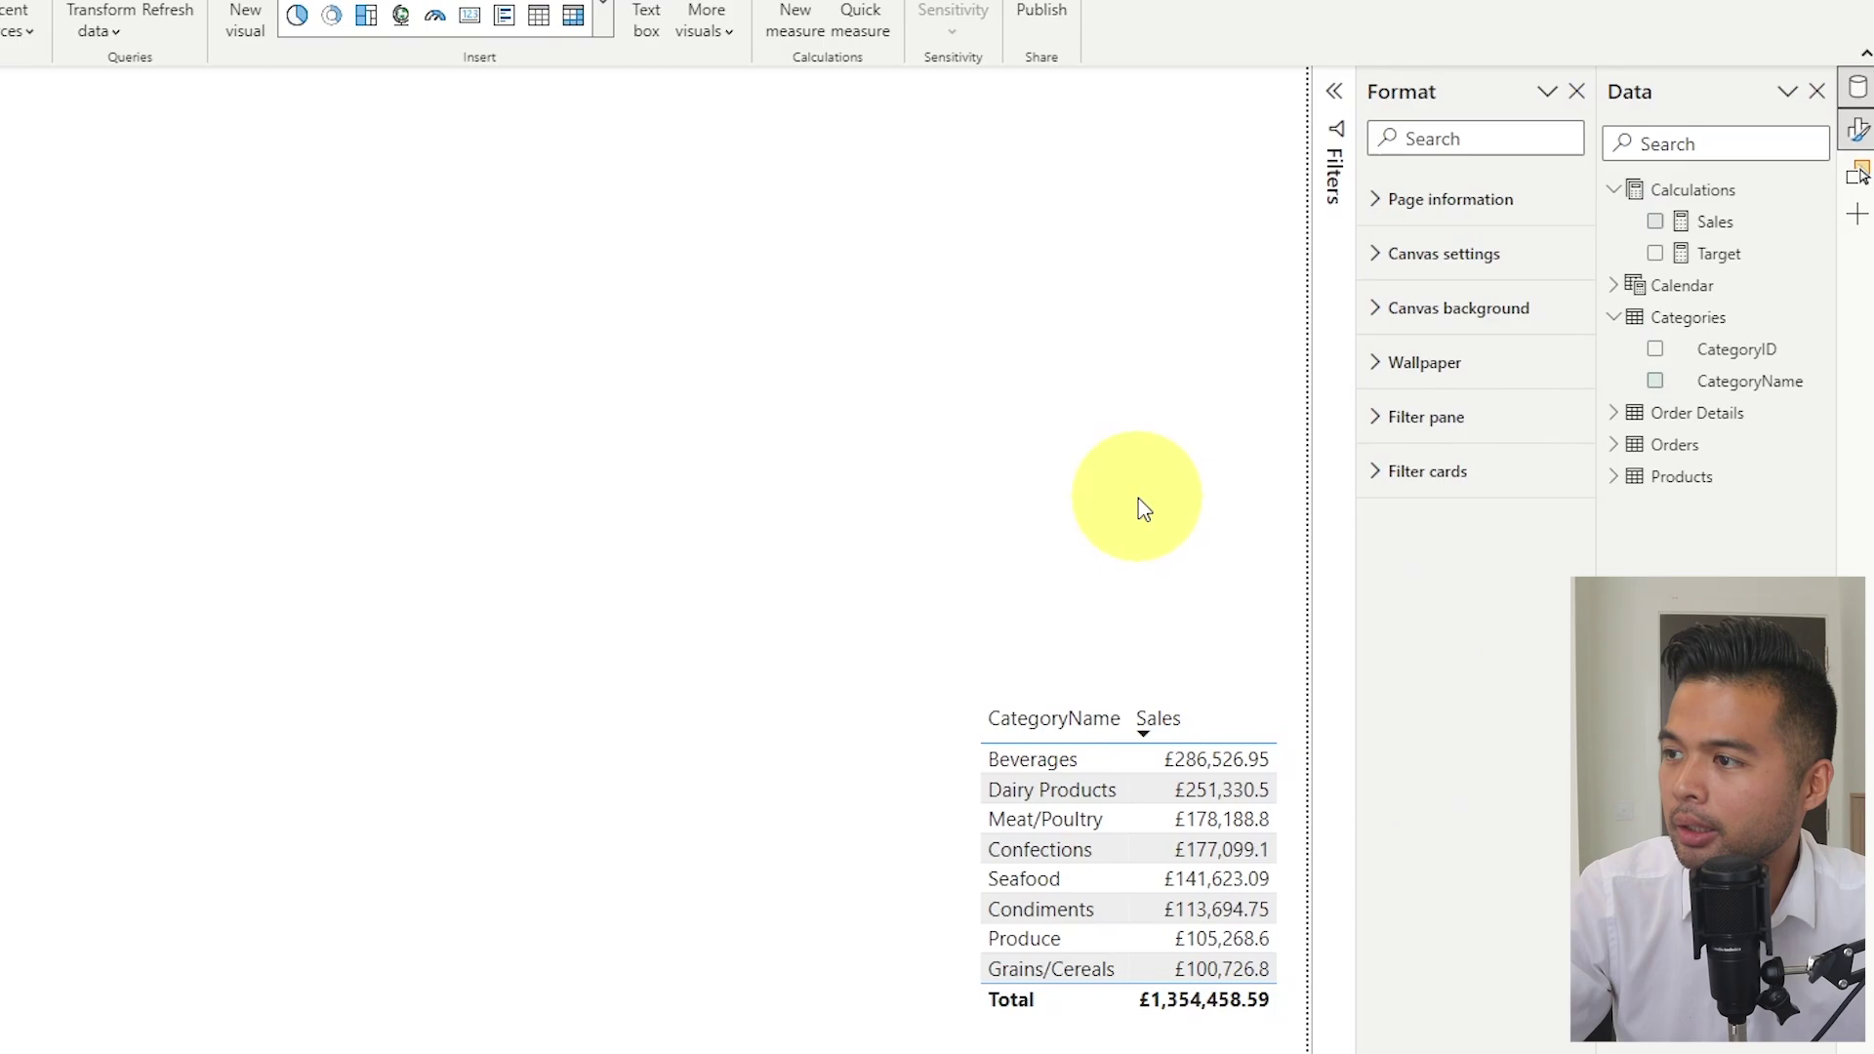
left_click(1132, 742)
left_click_drag(1213, 702, 1191, 174)
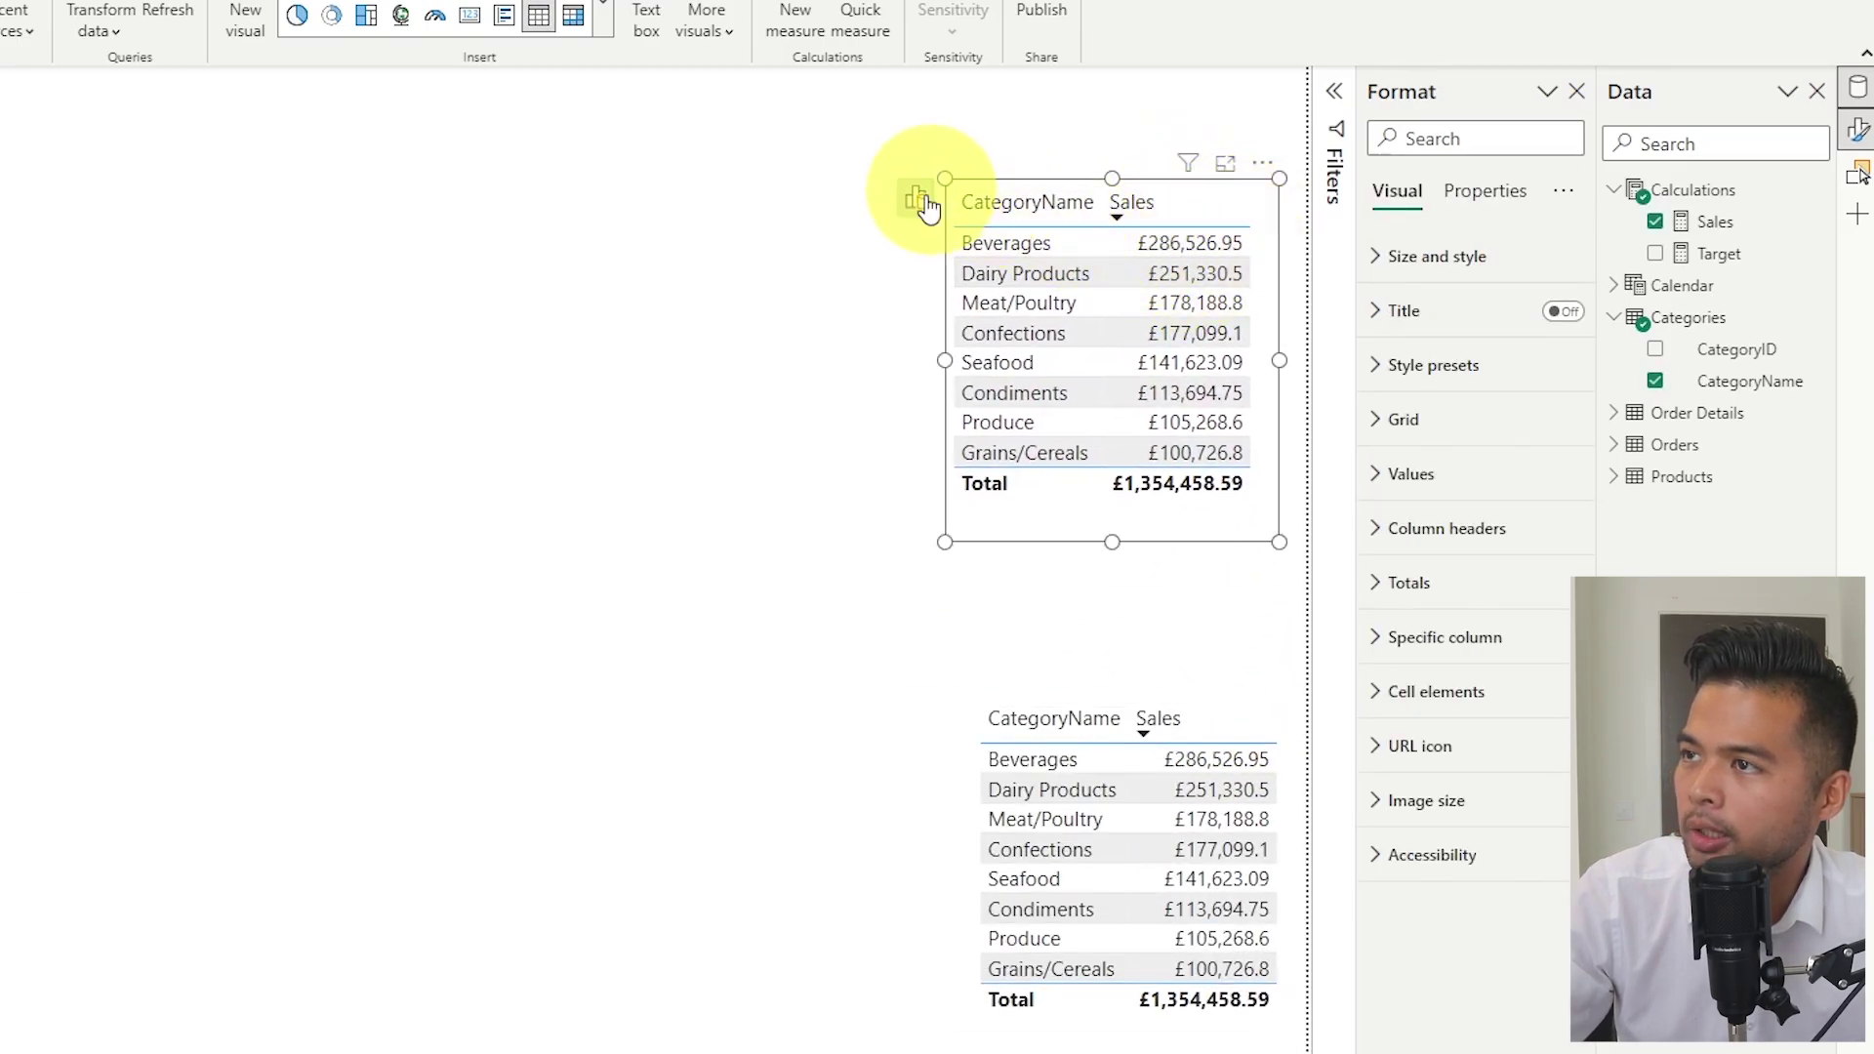
left_click(923, 203)
left_click(853, 396)
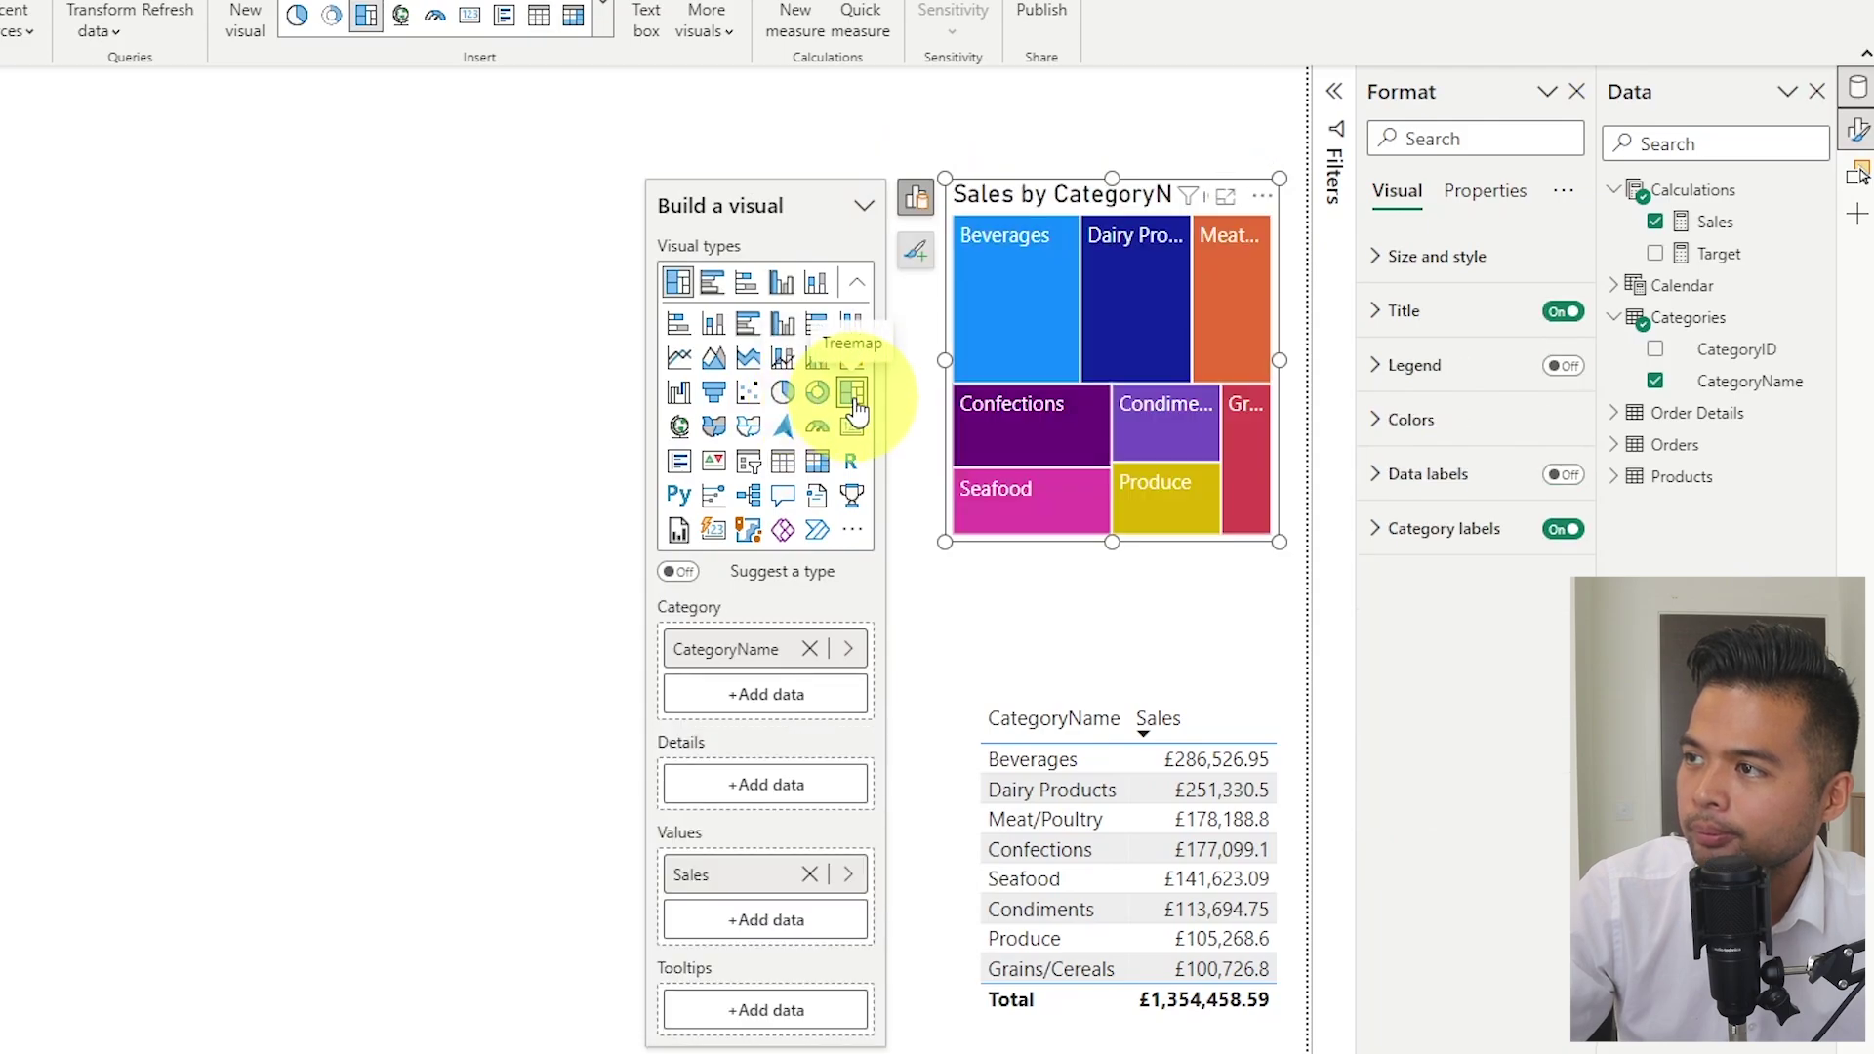
left_click_drag(943, 543, 310, 695)
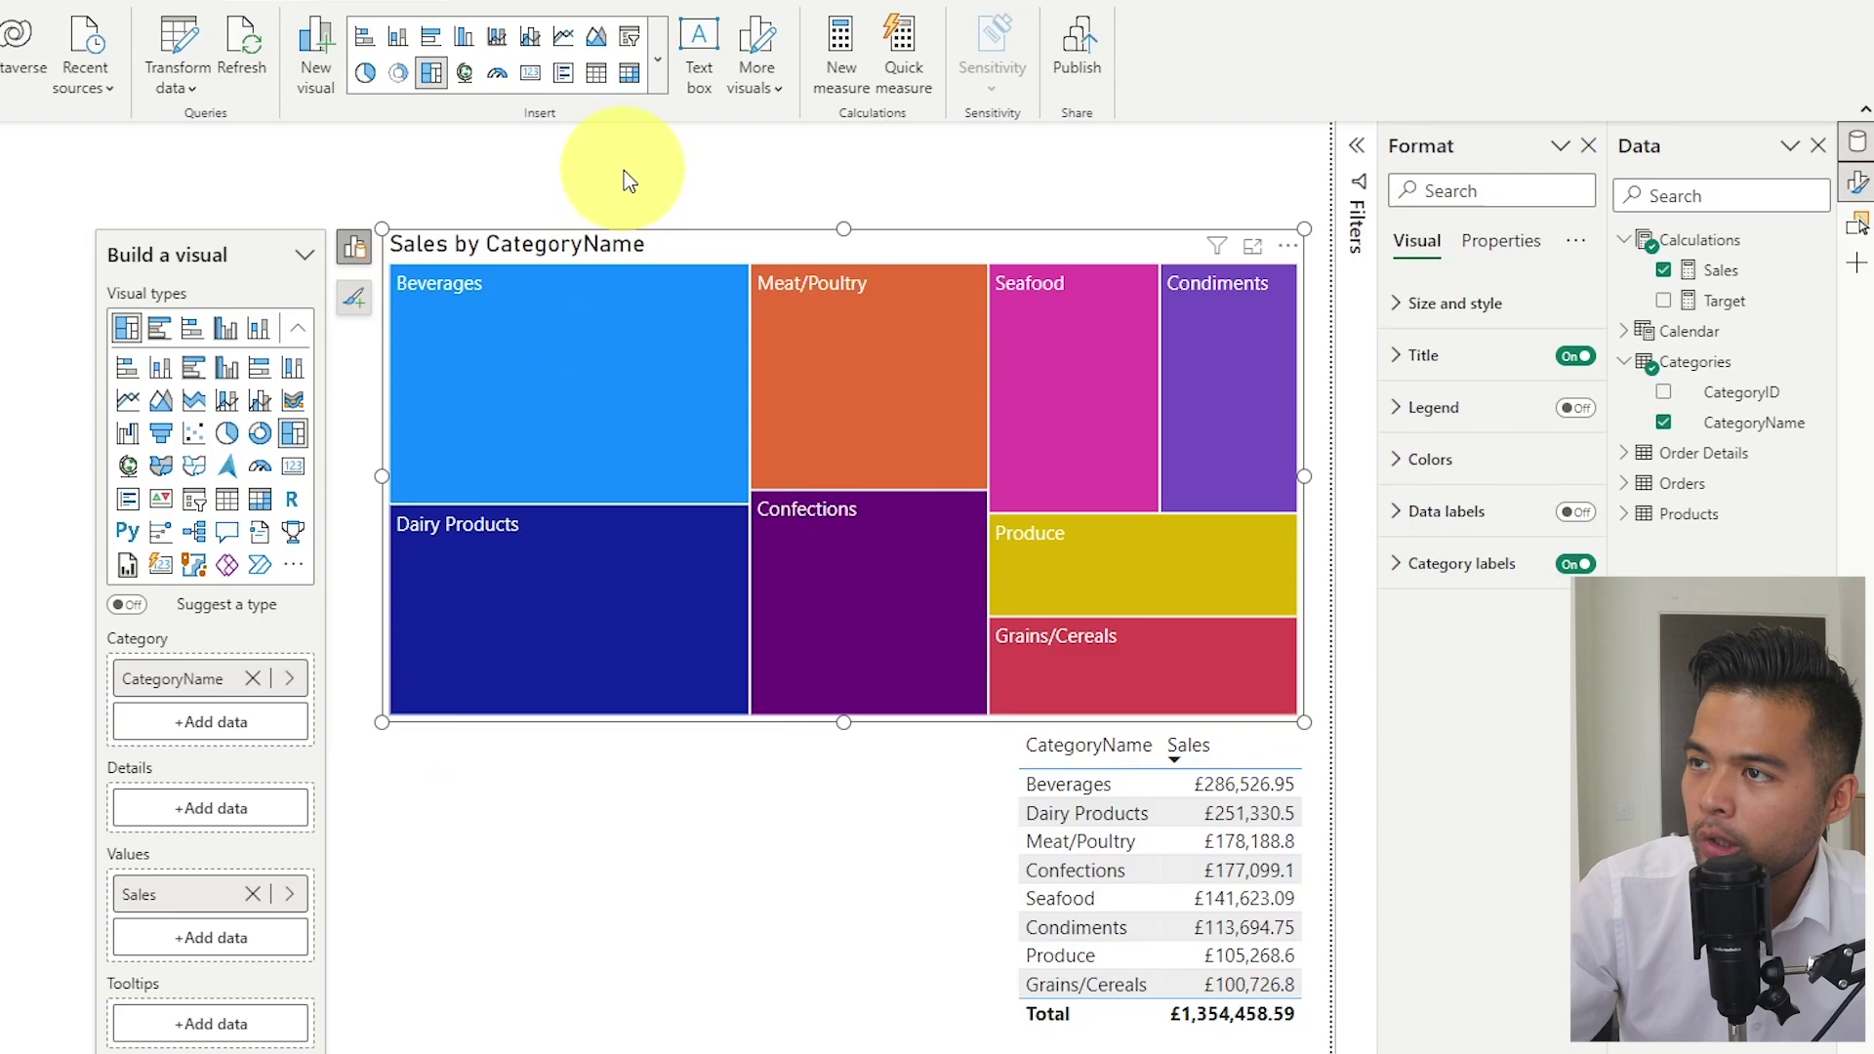
left_click(624, 181)
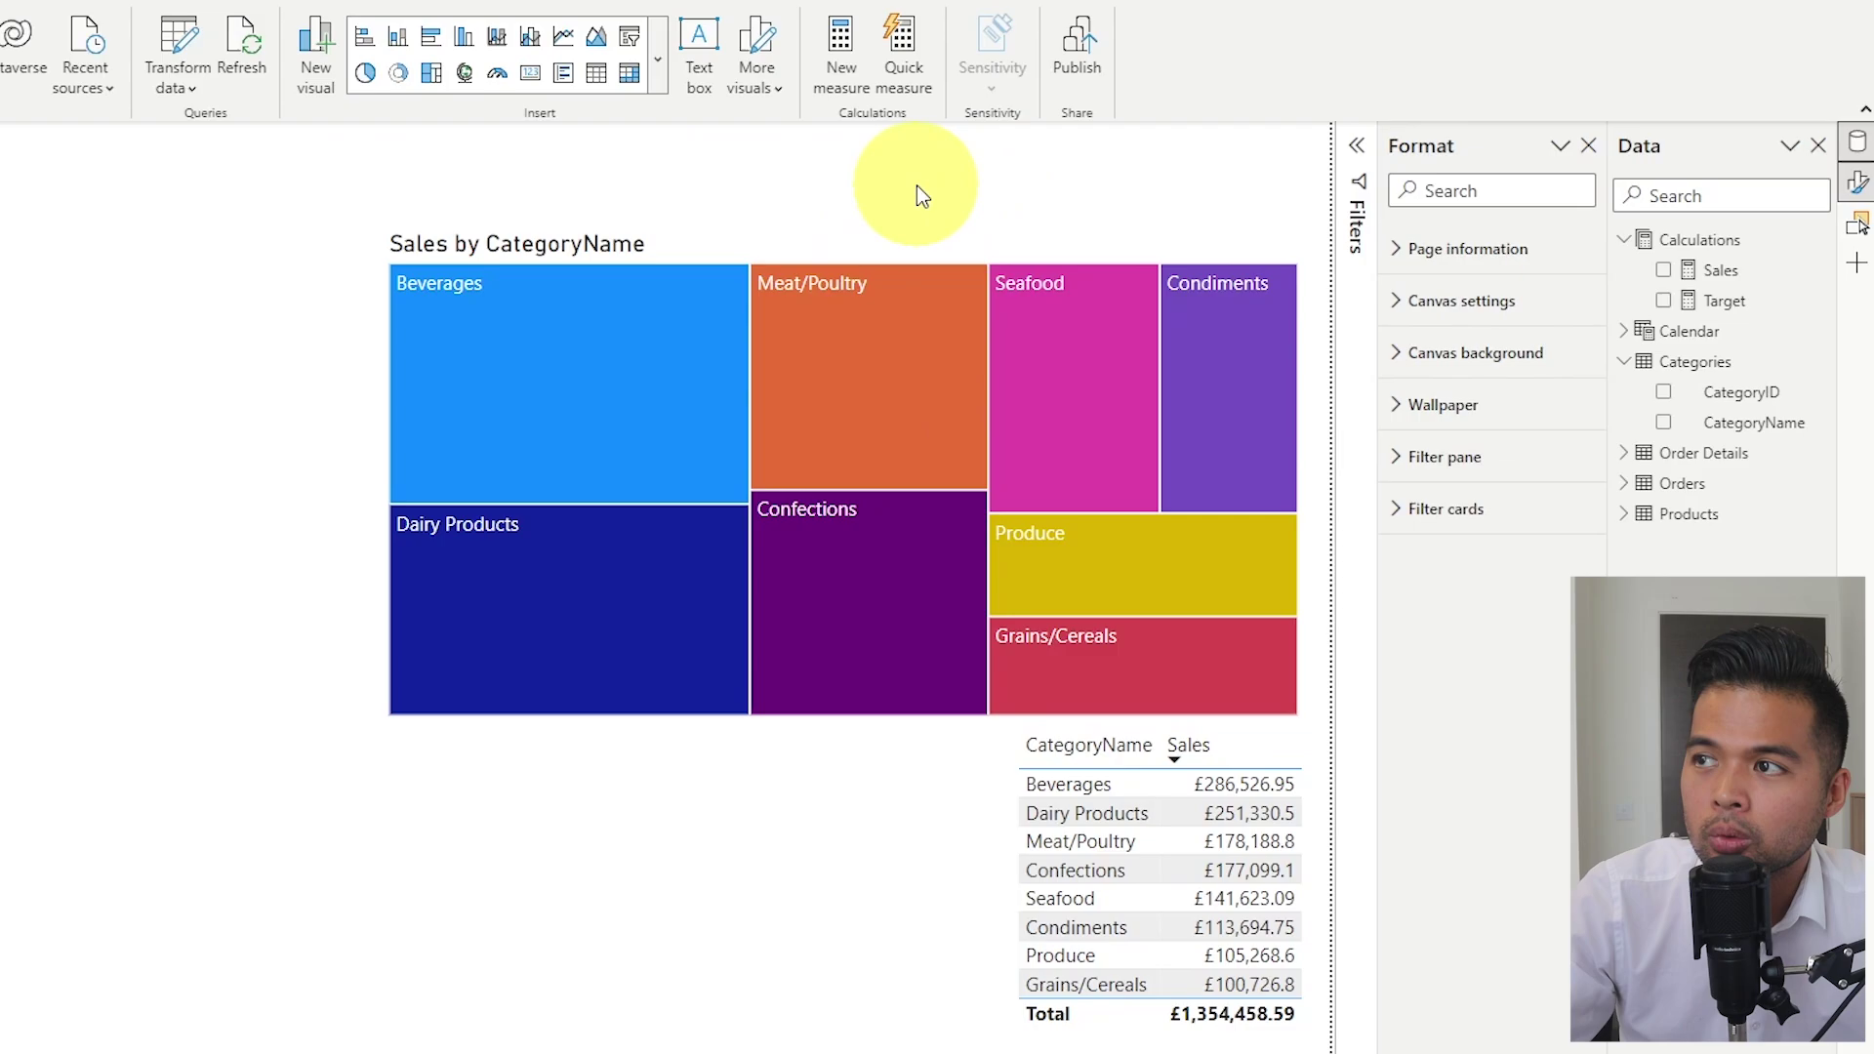
Apply Colors conditional formatting using the Sales measure with Gradient format style
left_click(894, 244)
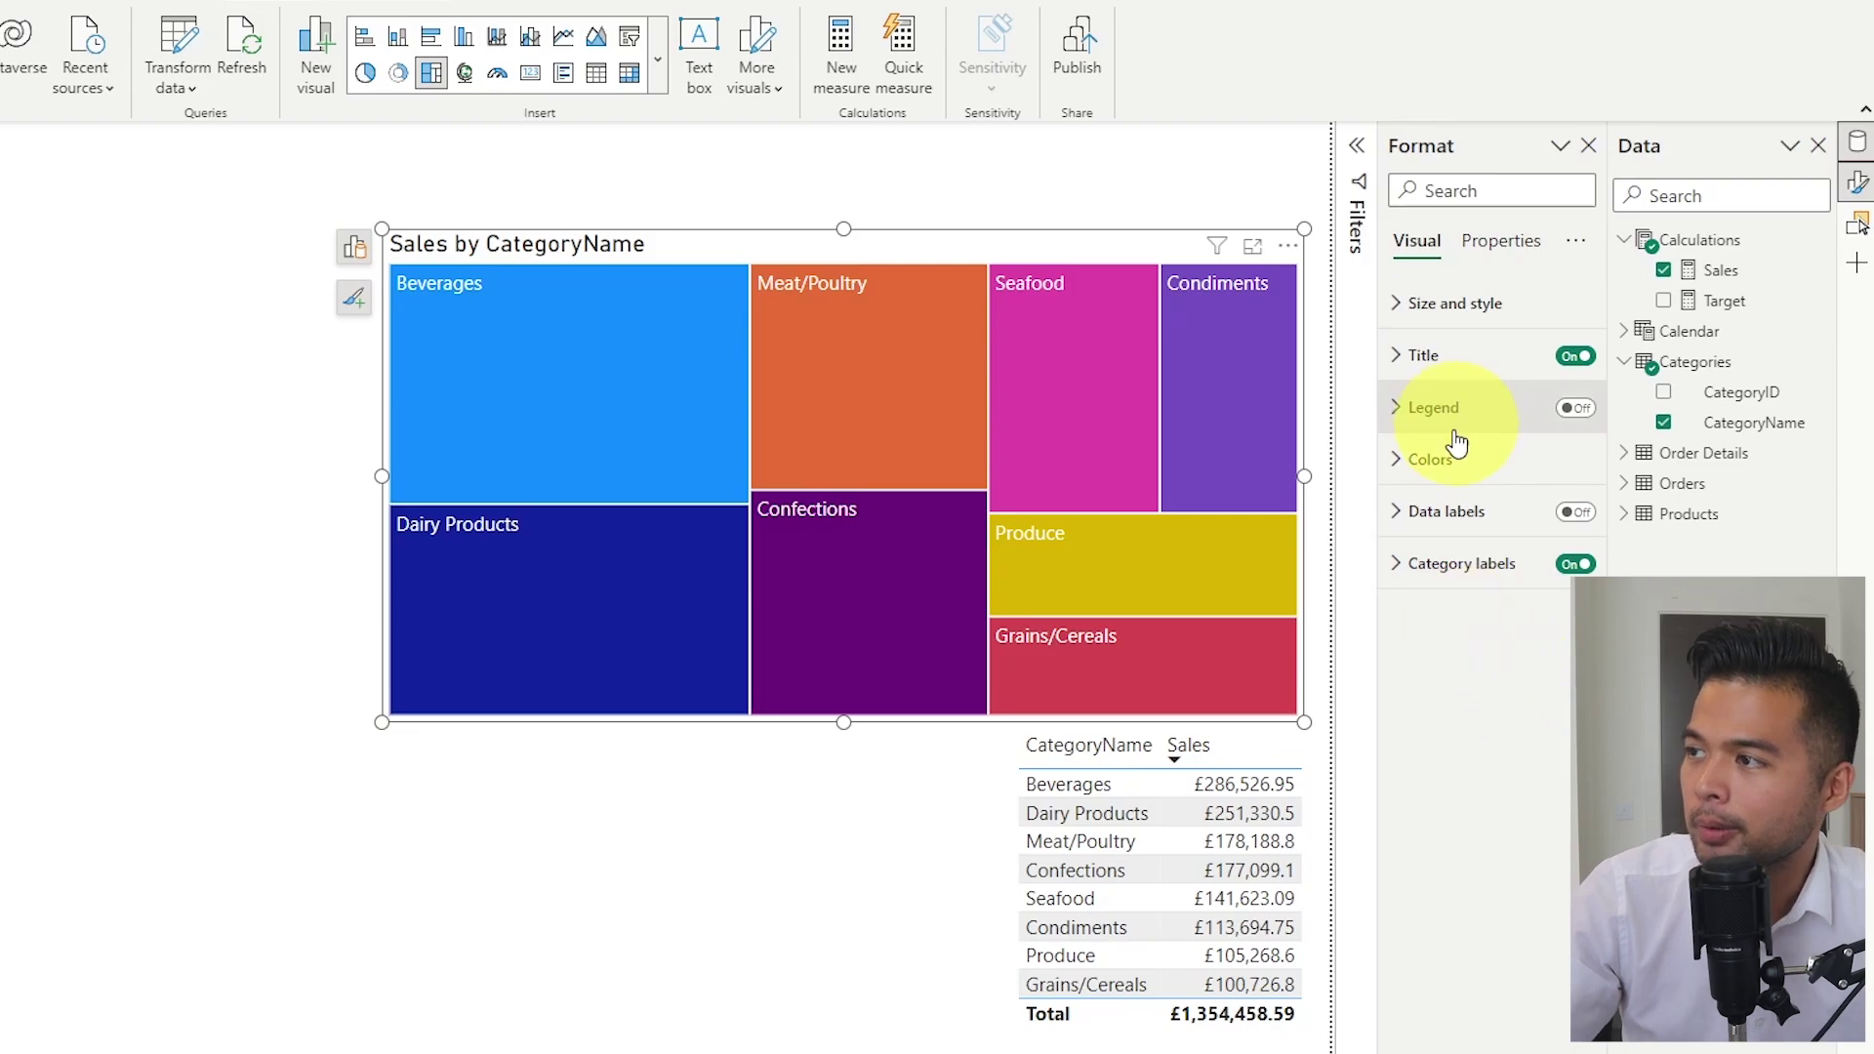
left_click(1446, 467)
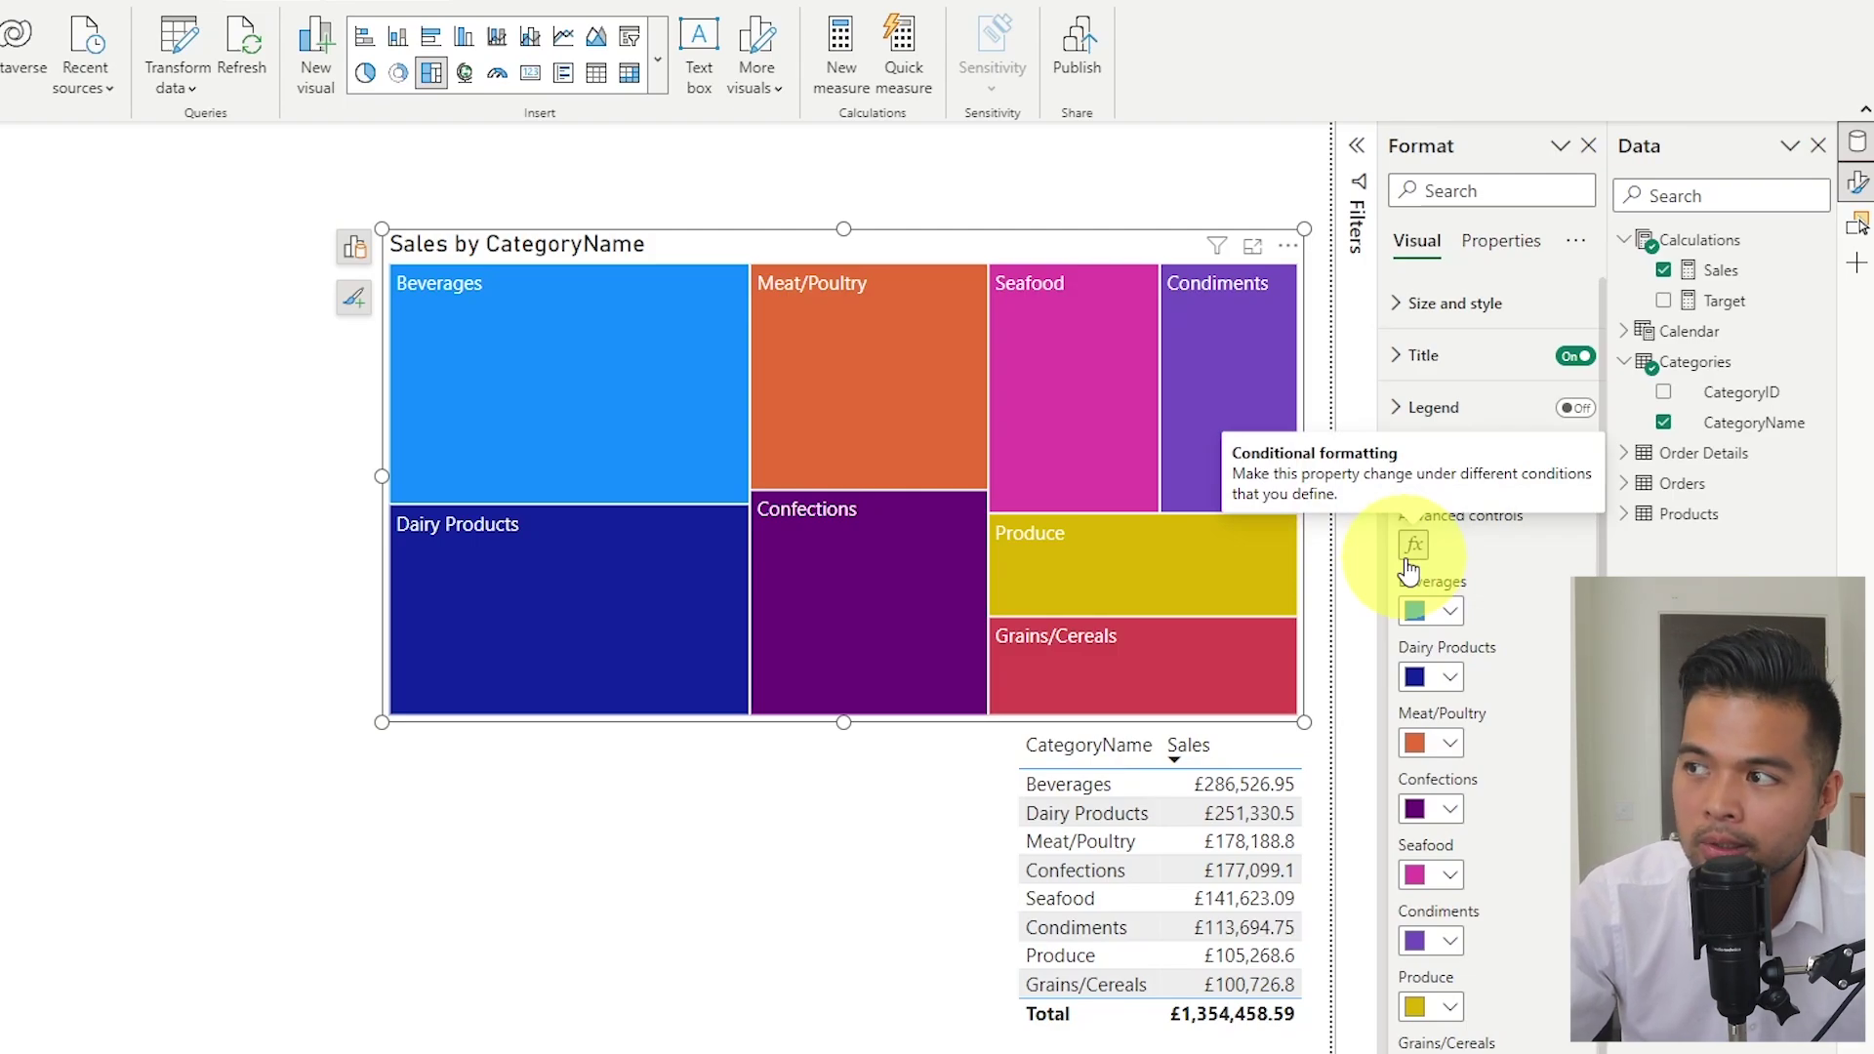
left_click(1411, 561)
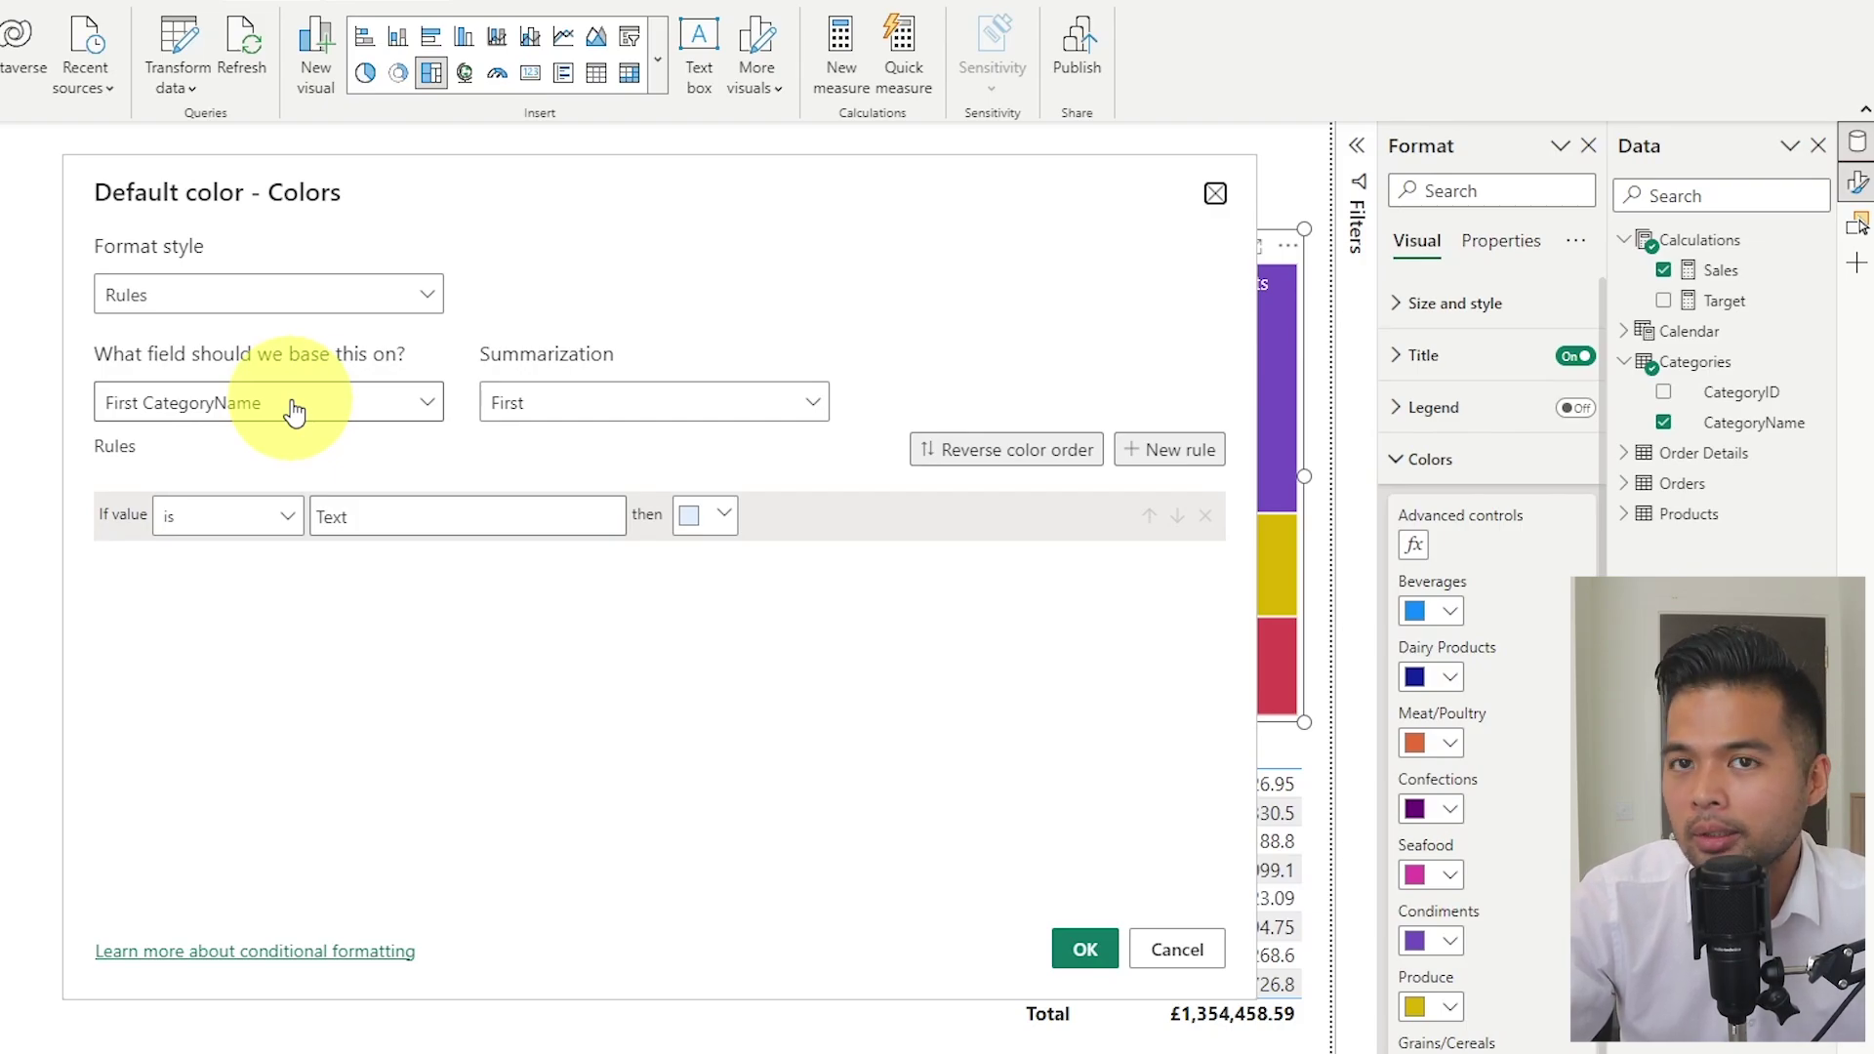
left_click(293, 408)
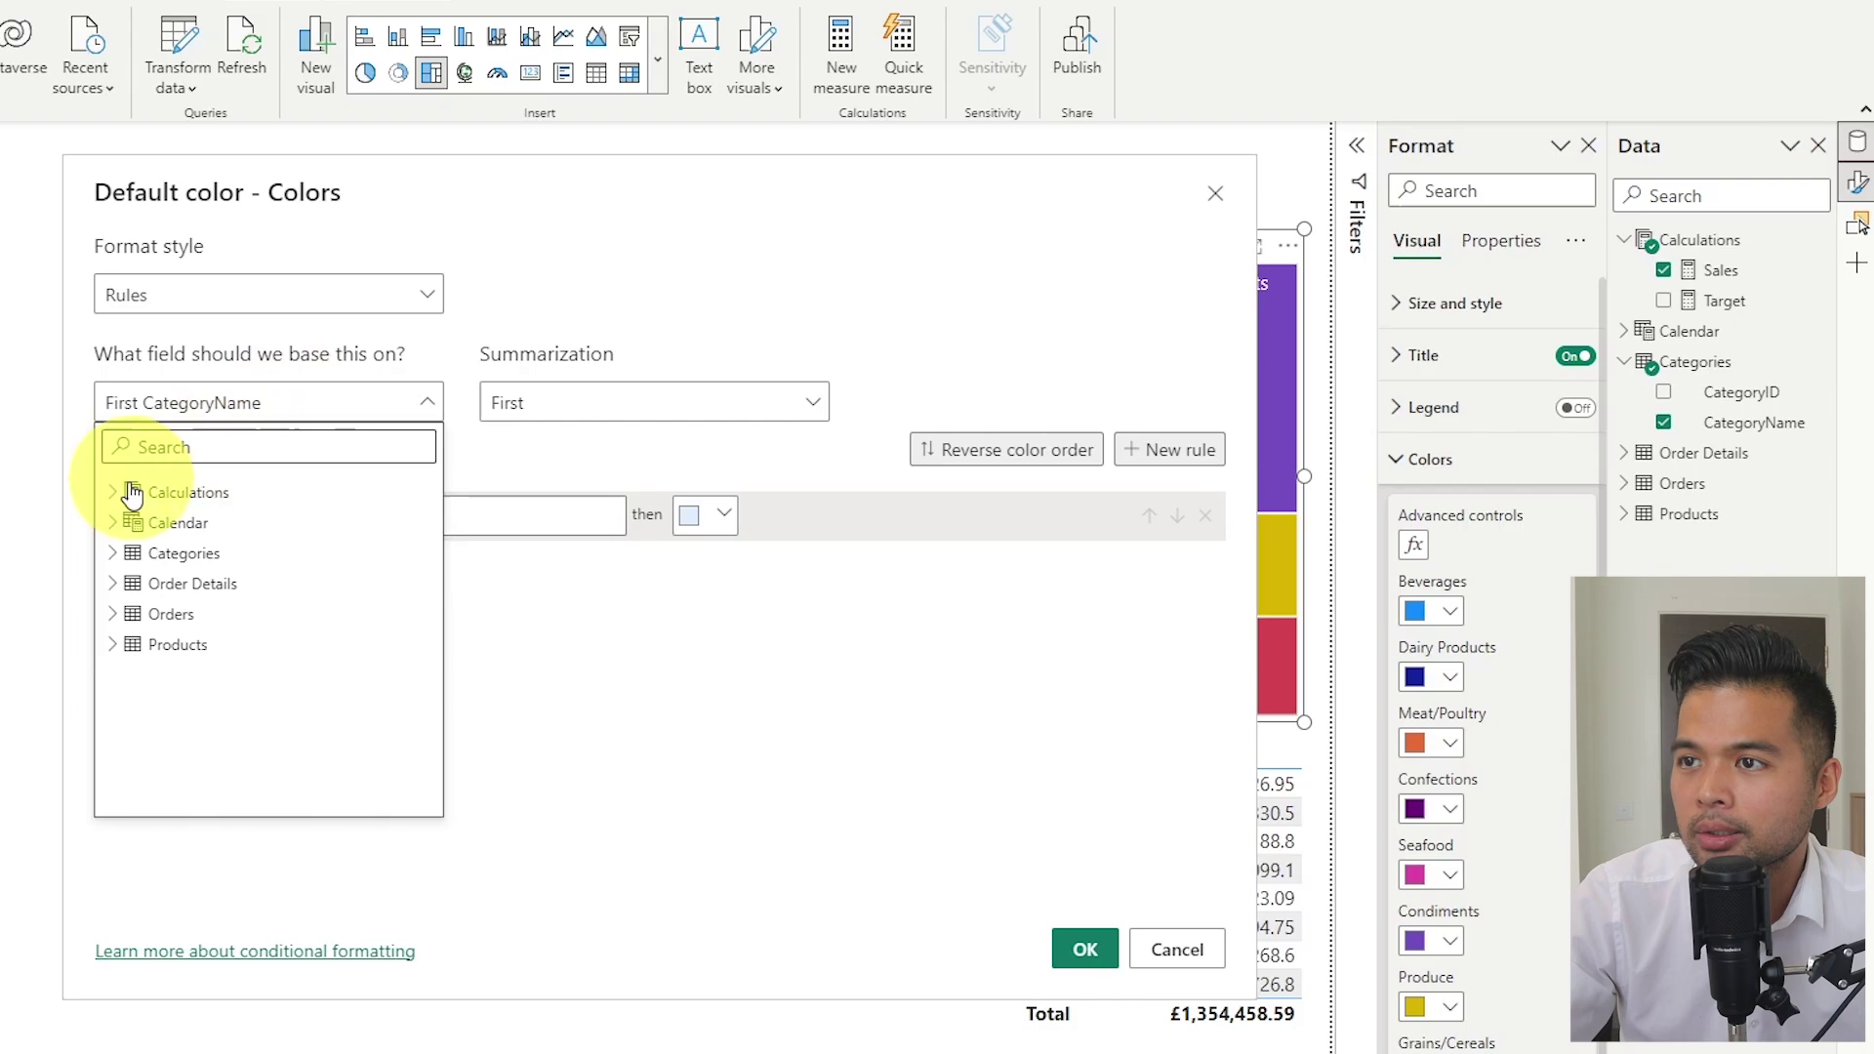
left_click(122, 492)
left_click(190, 554)
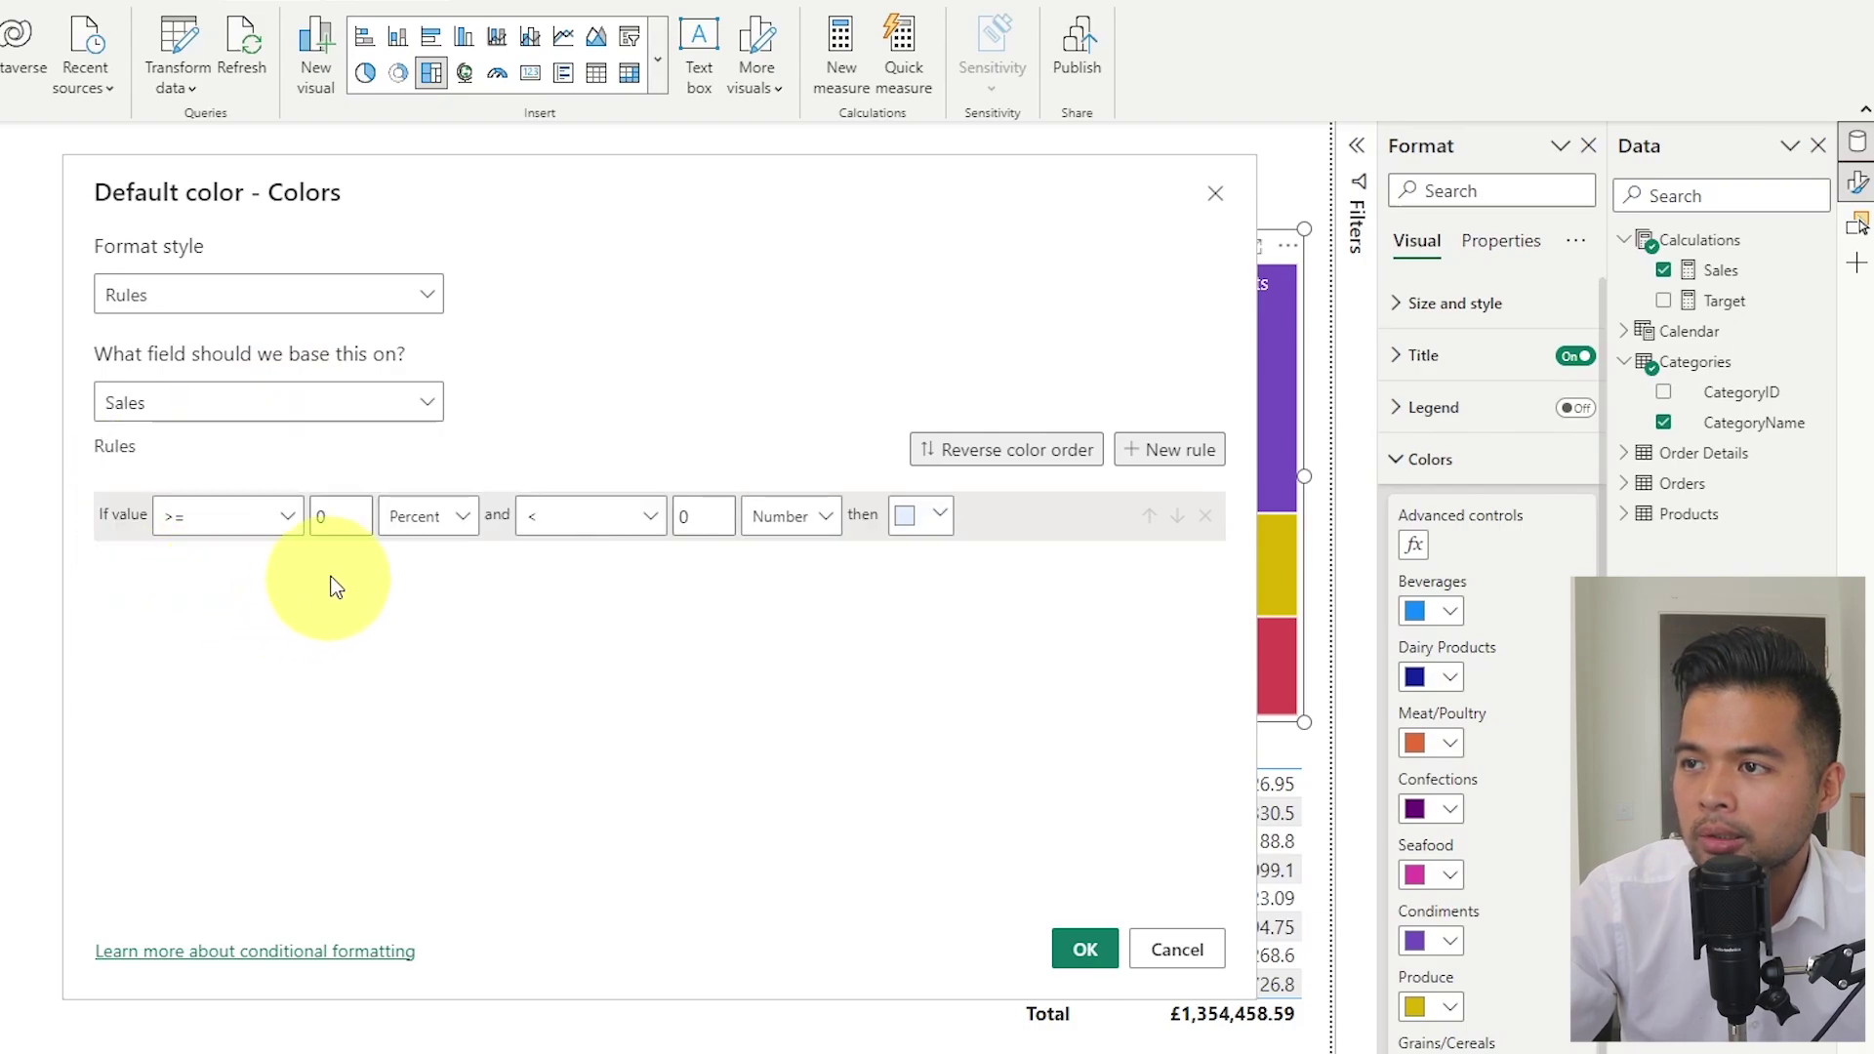
left_click(288, 296)
left_click(259, 339)
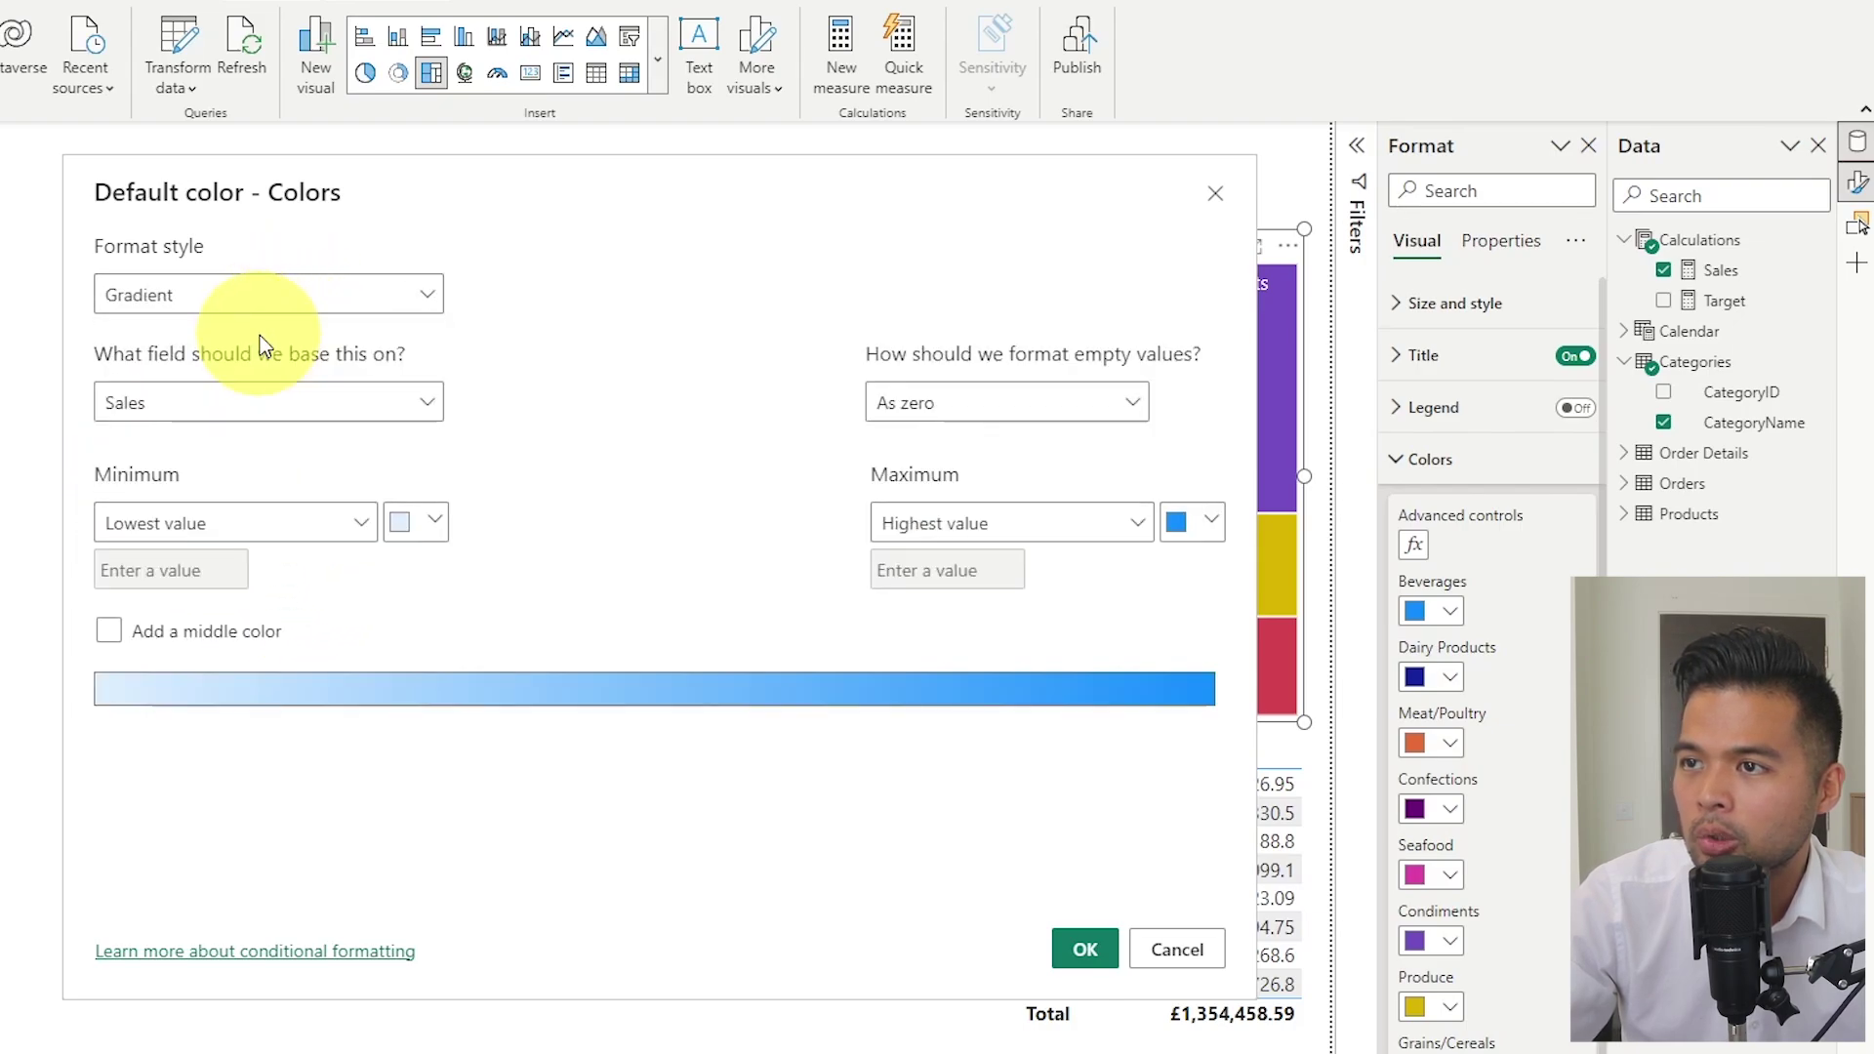
left_click(1083, 949)
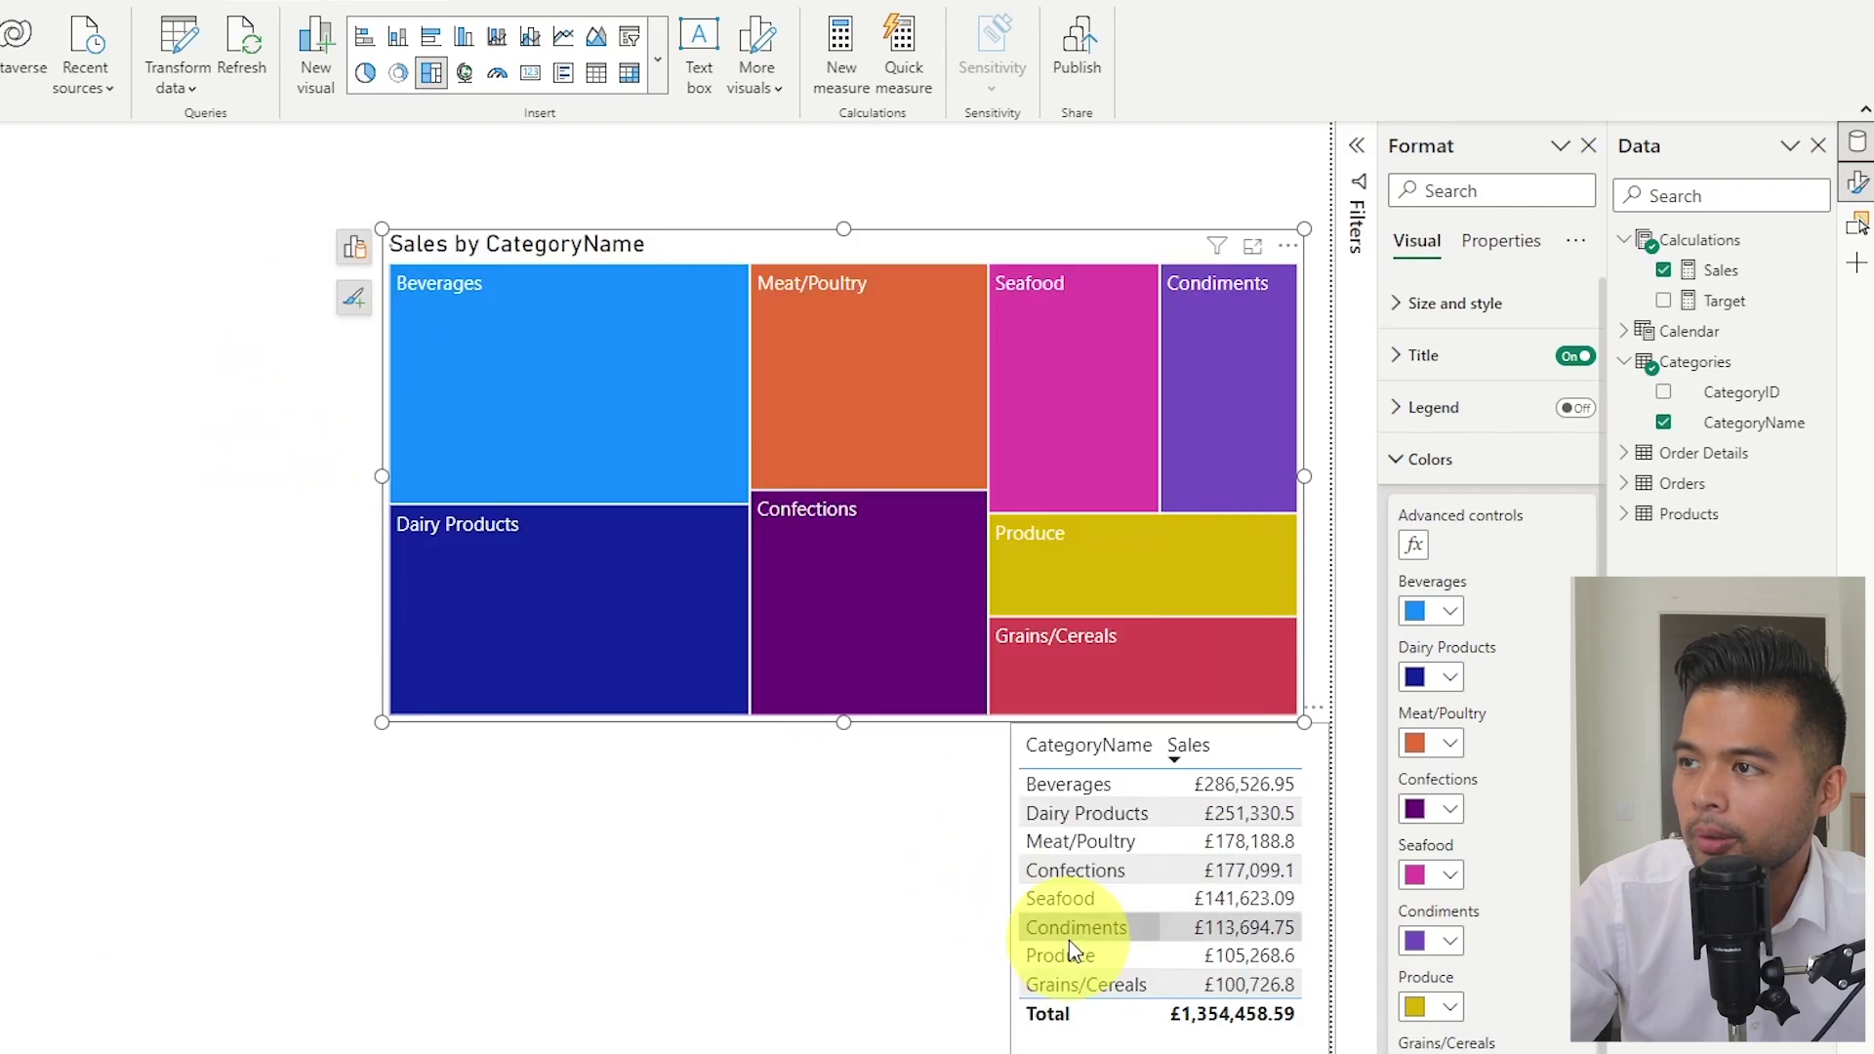
left_click(485, 857)
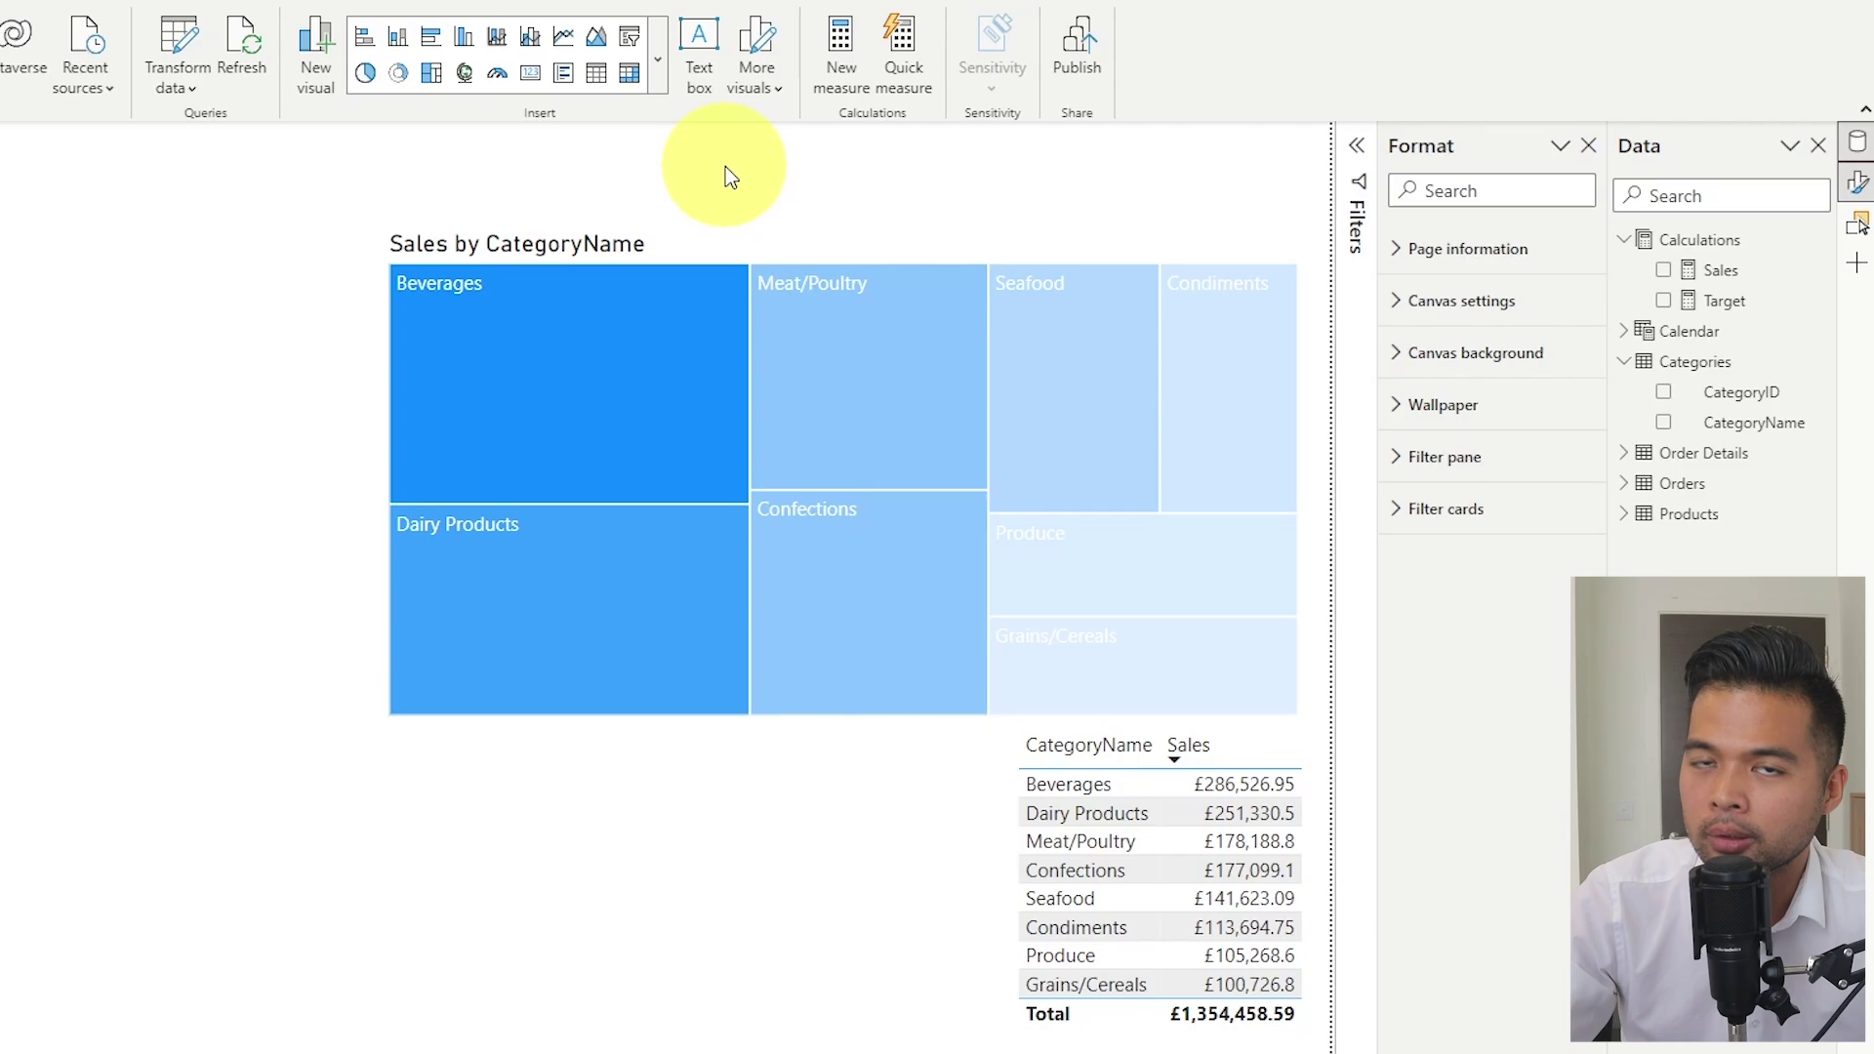
Reset the treemap's Colors conditional formatting to bring back distinct category colours
left_click(976, 244)
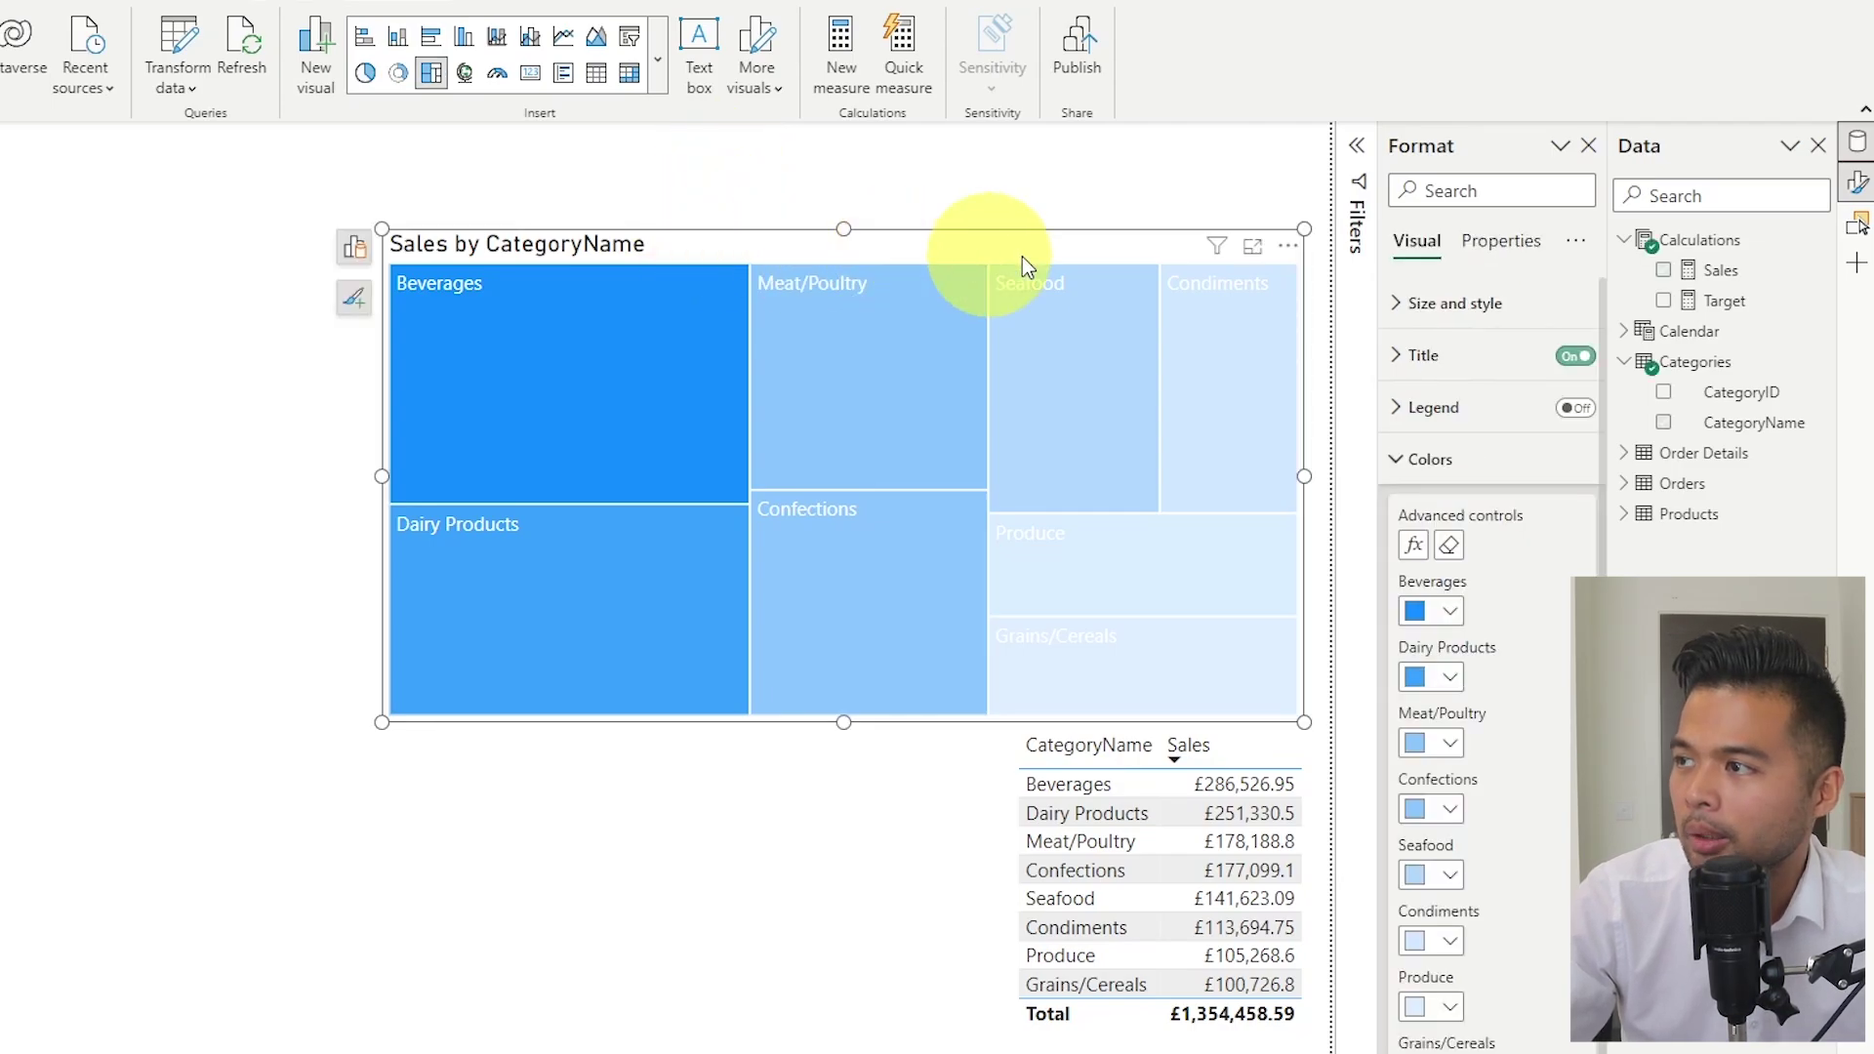
left_click(1414, 545)
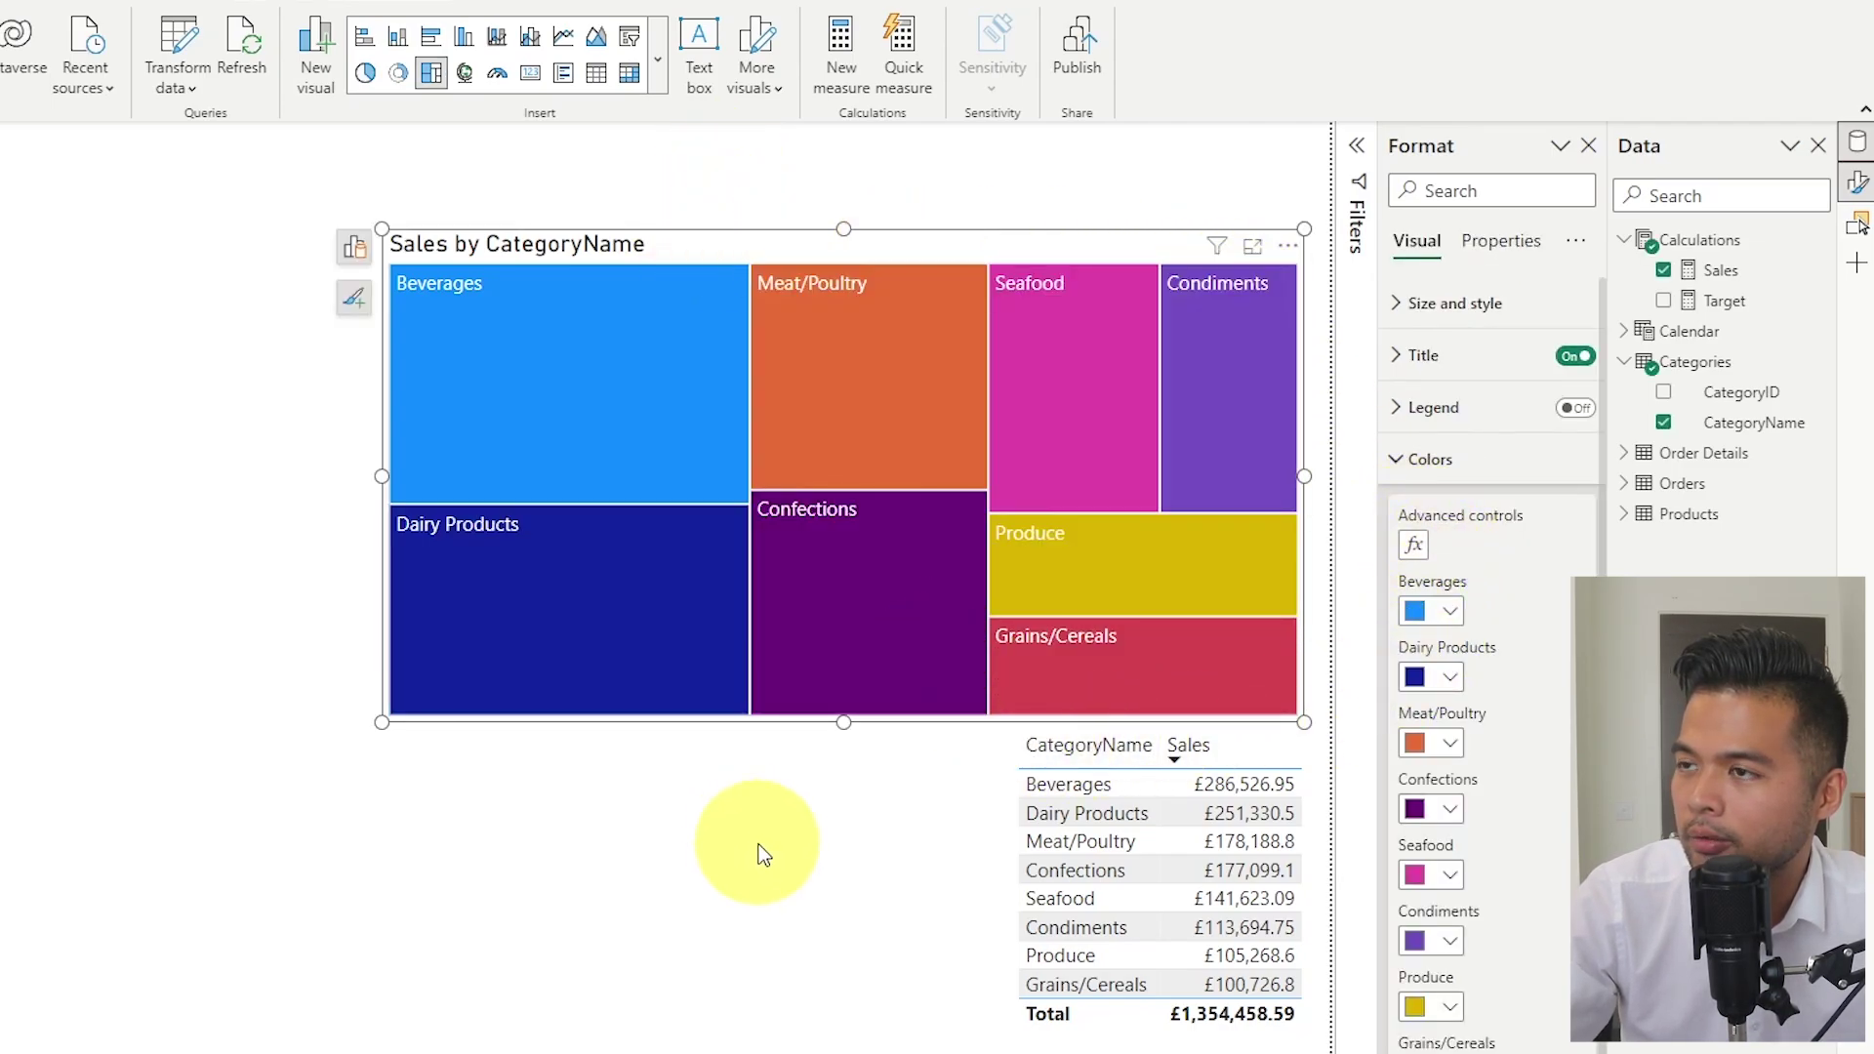
left_click(1439, 475)
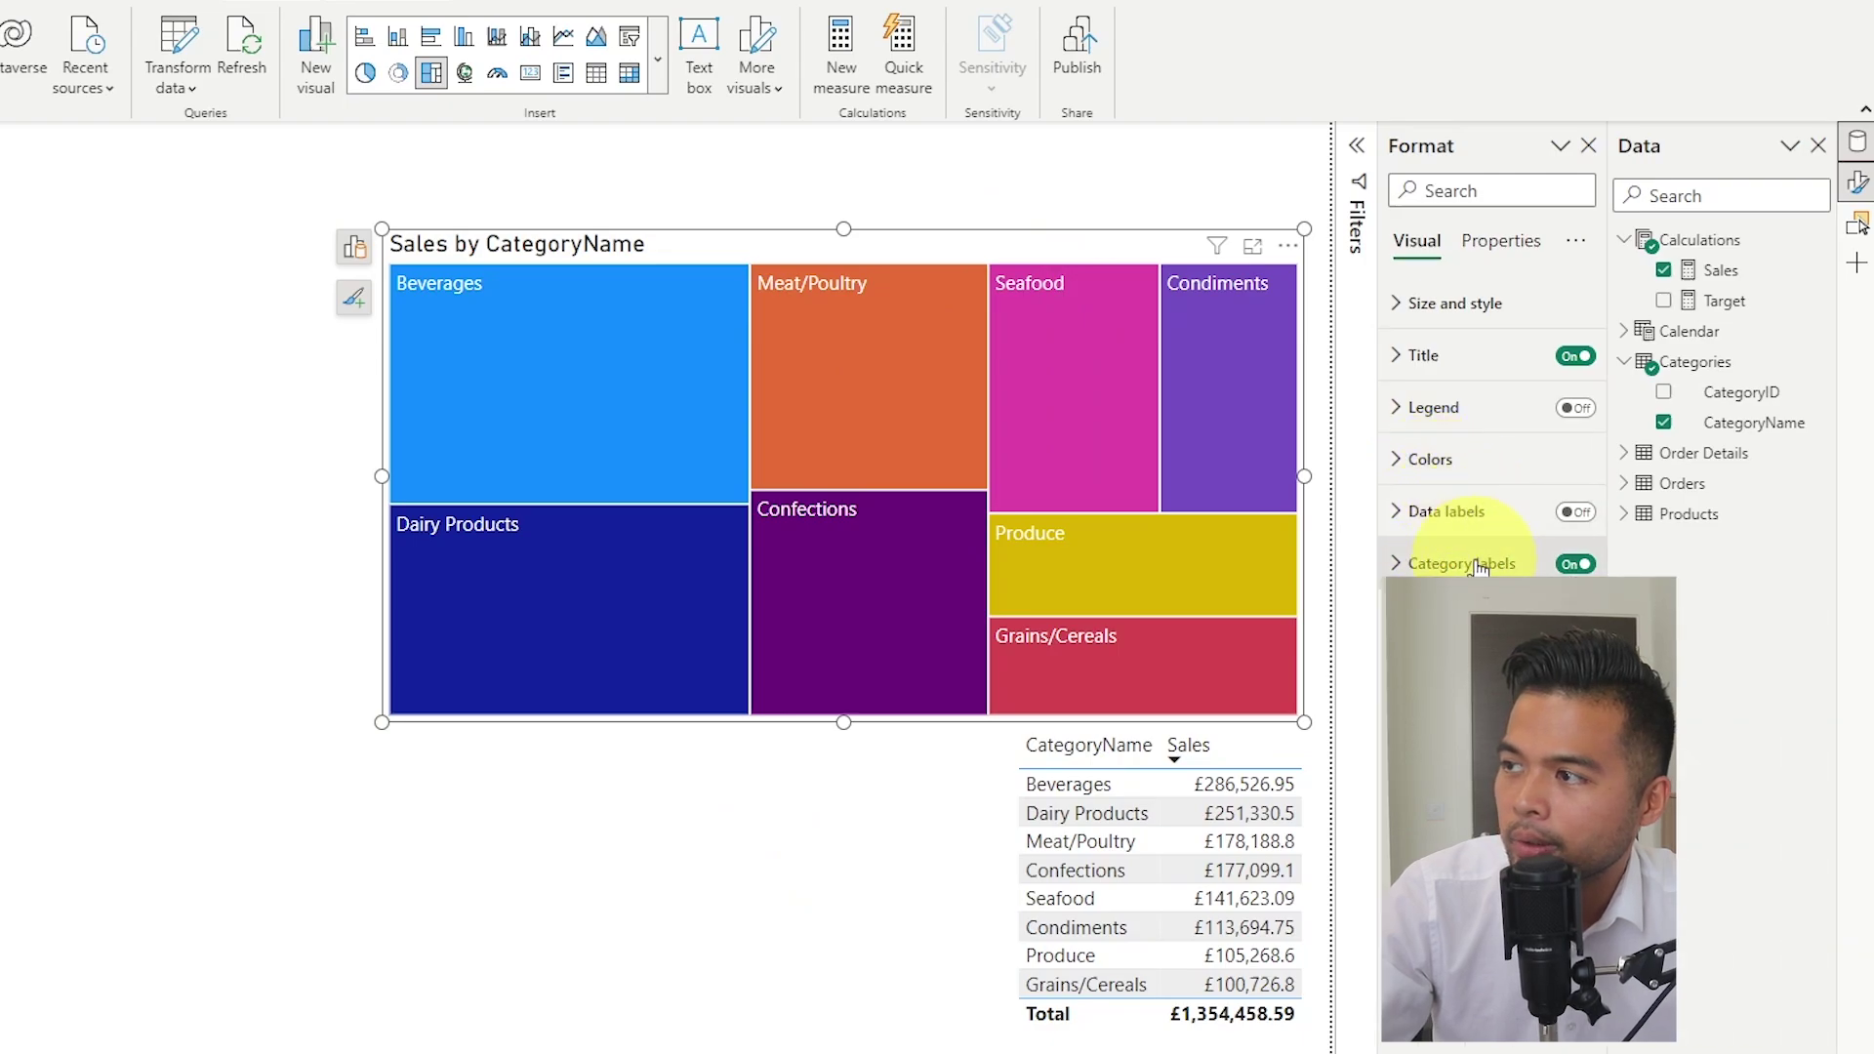
Keep category labels on, legend off, and turn data labels On to show tile sales values
left_click(1469, 566)
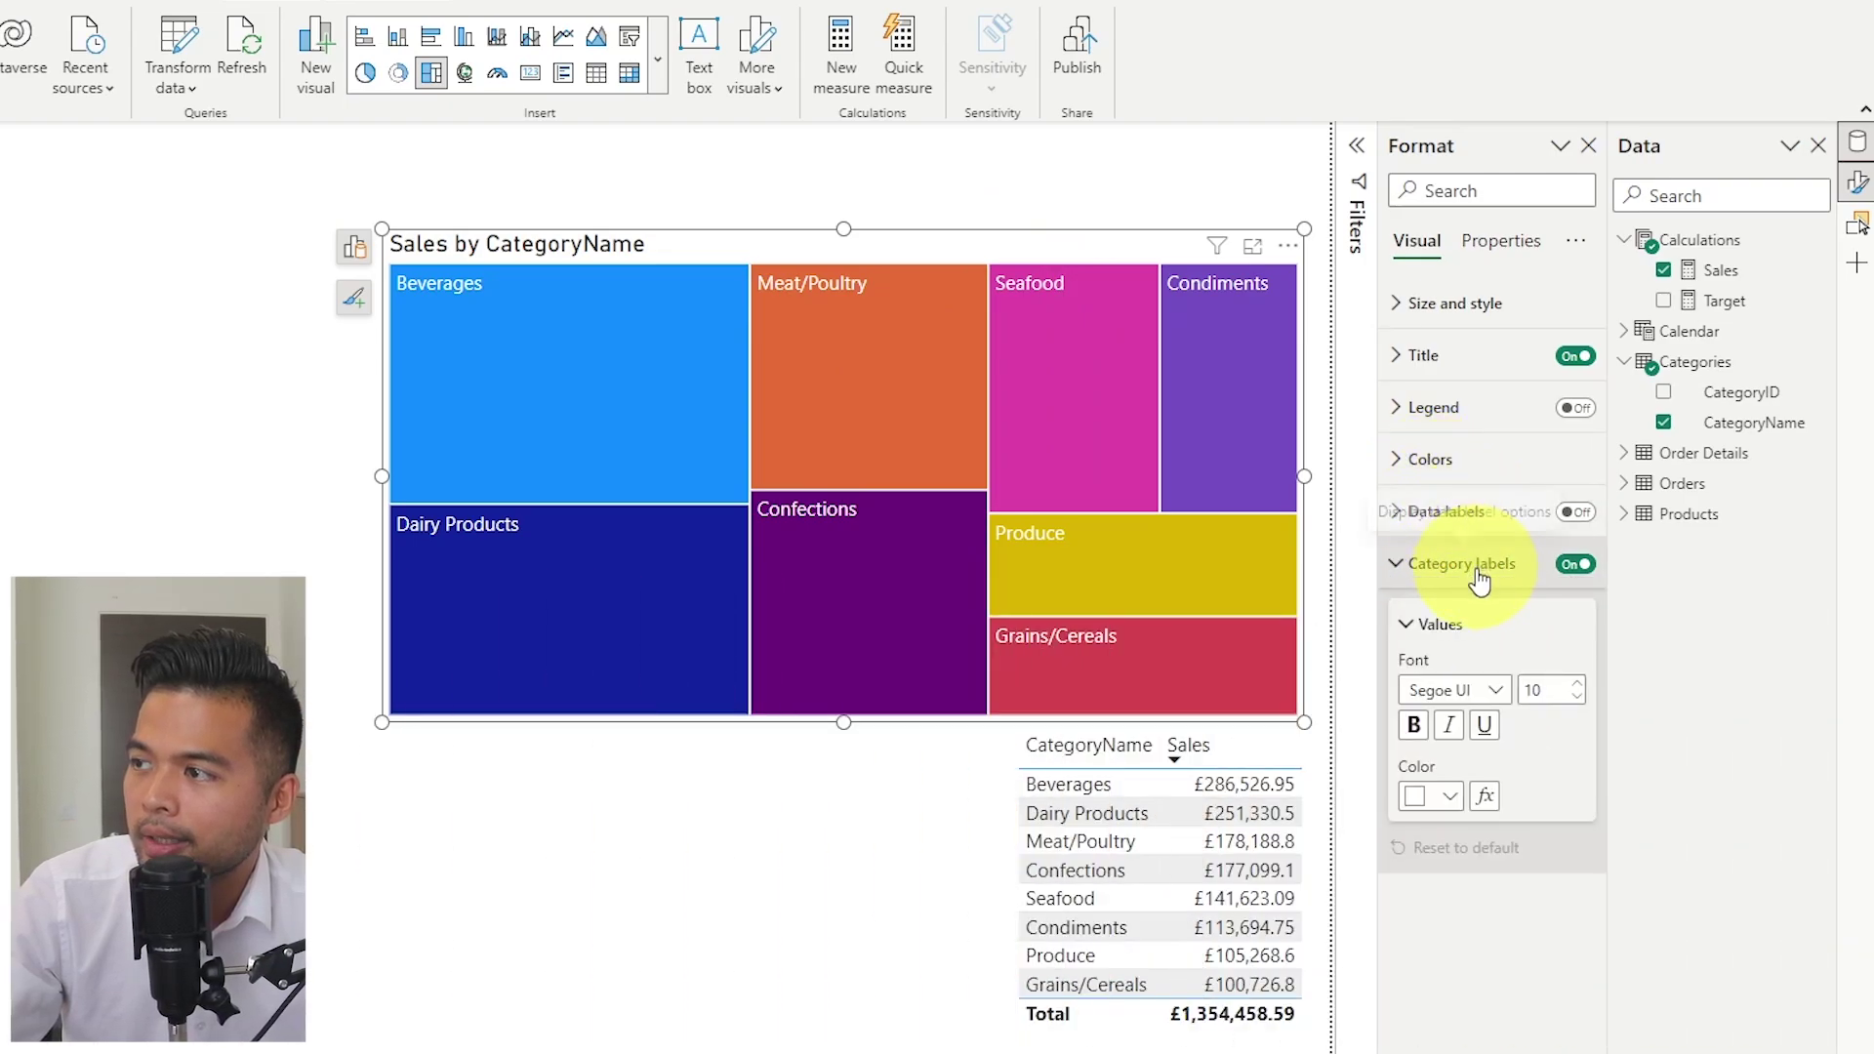
left_click(1568, 572)
left_click(1576, 579)
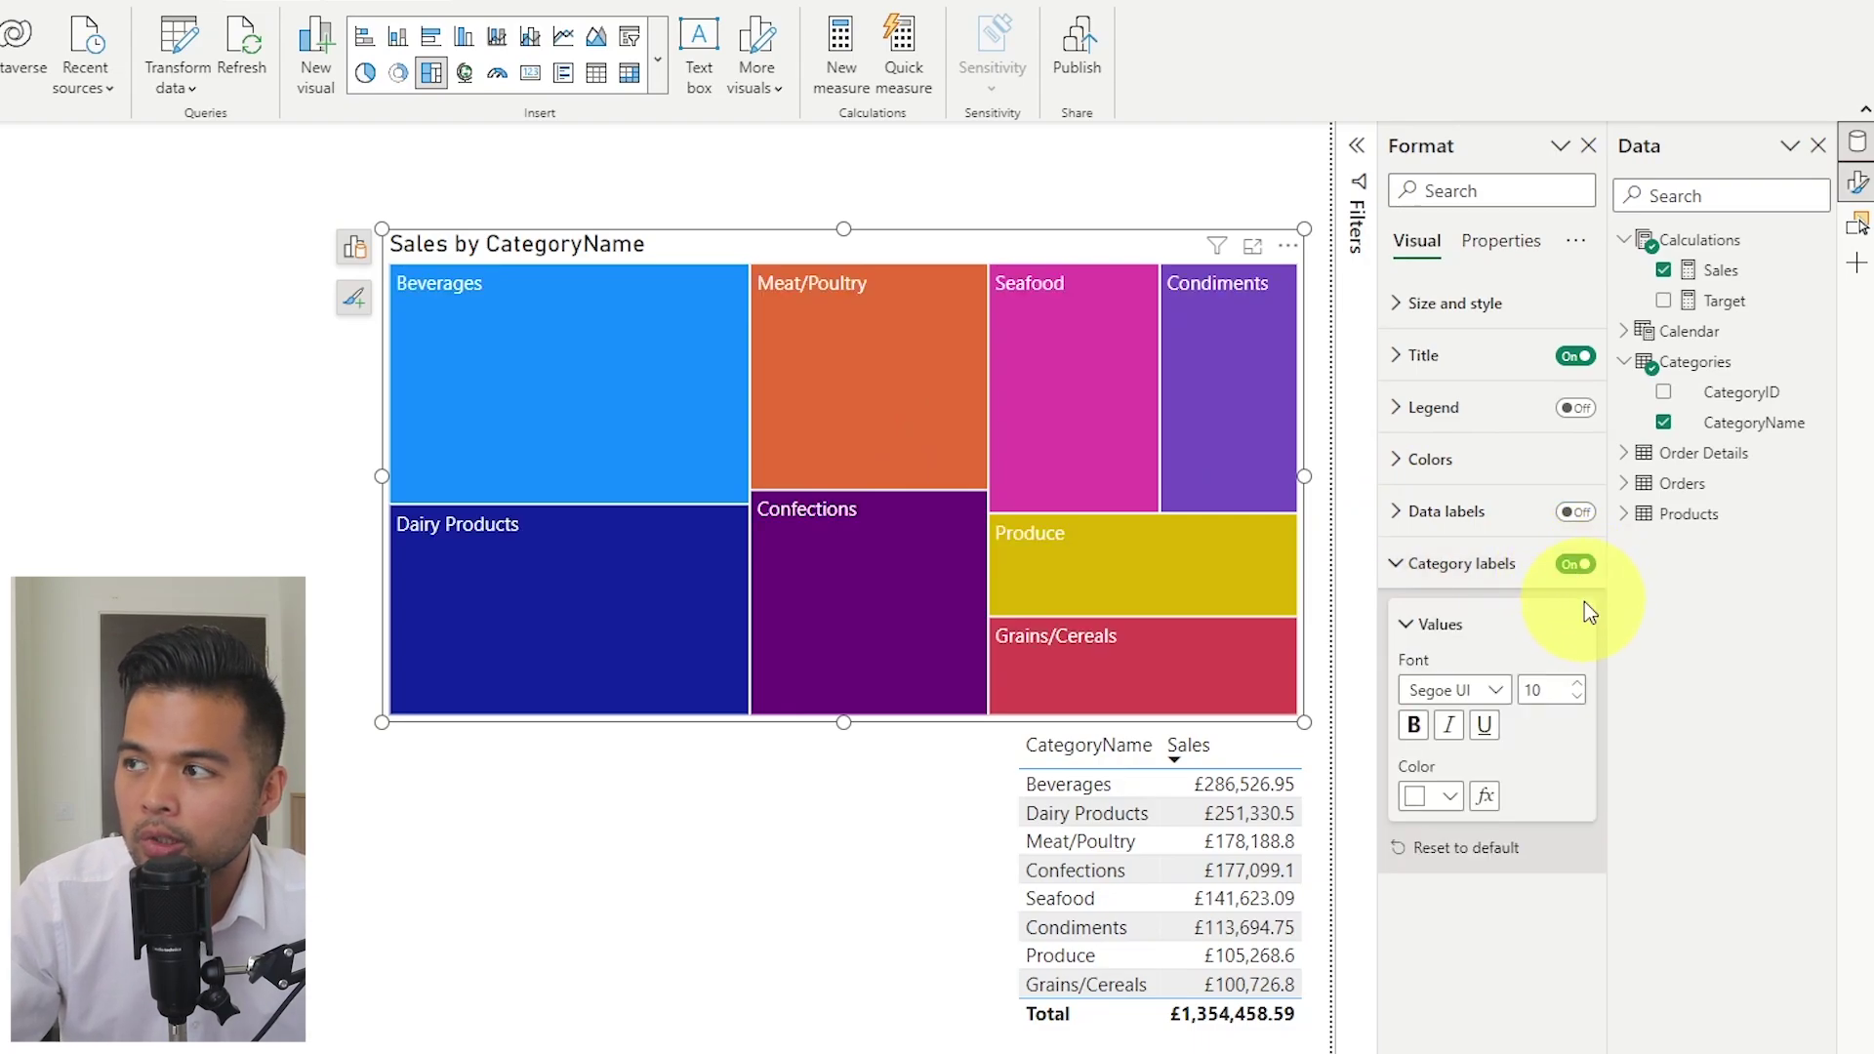
left_click(1576, 564)
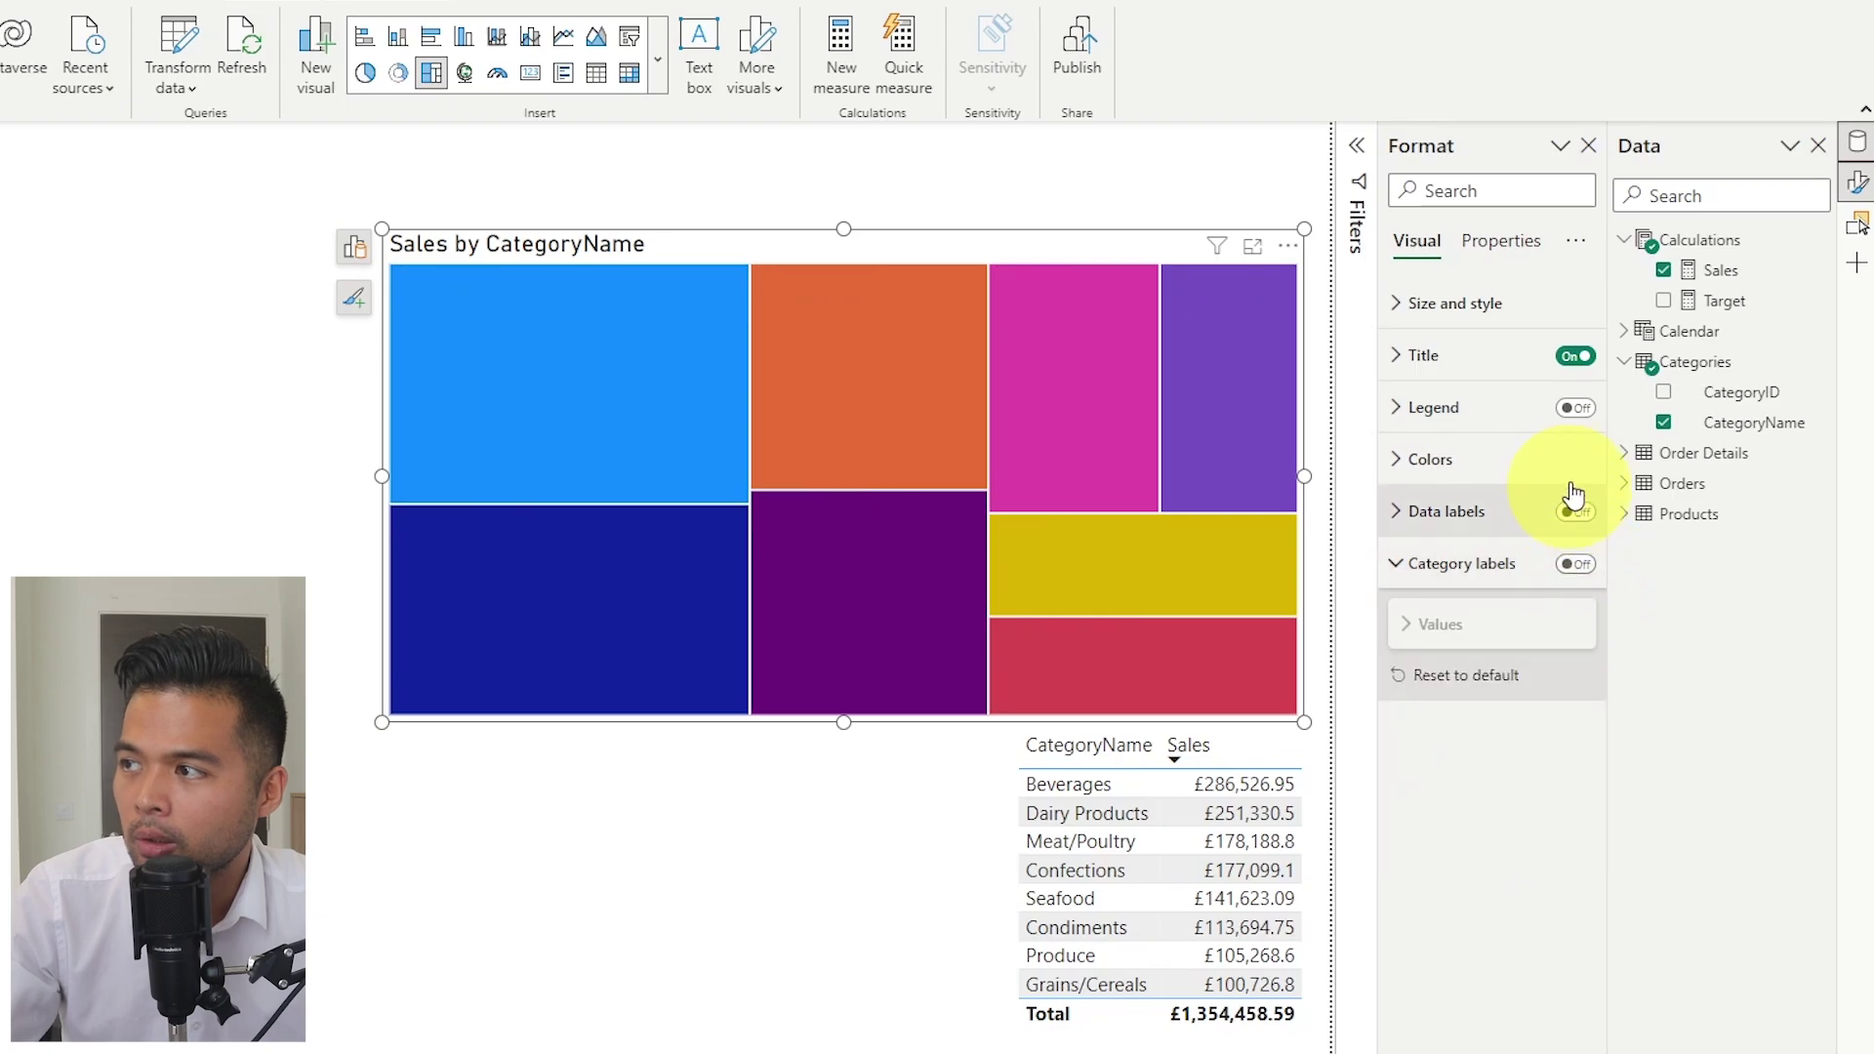
left_click(1576, 410)
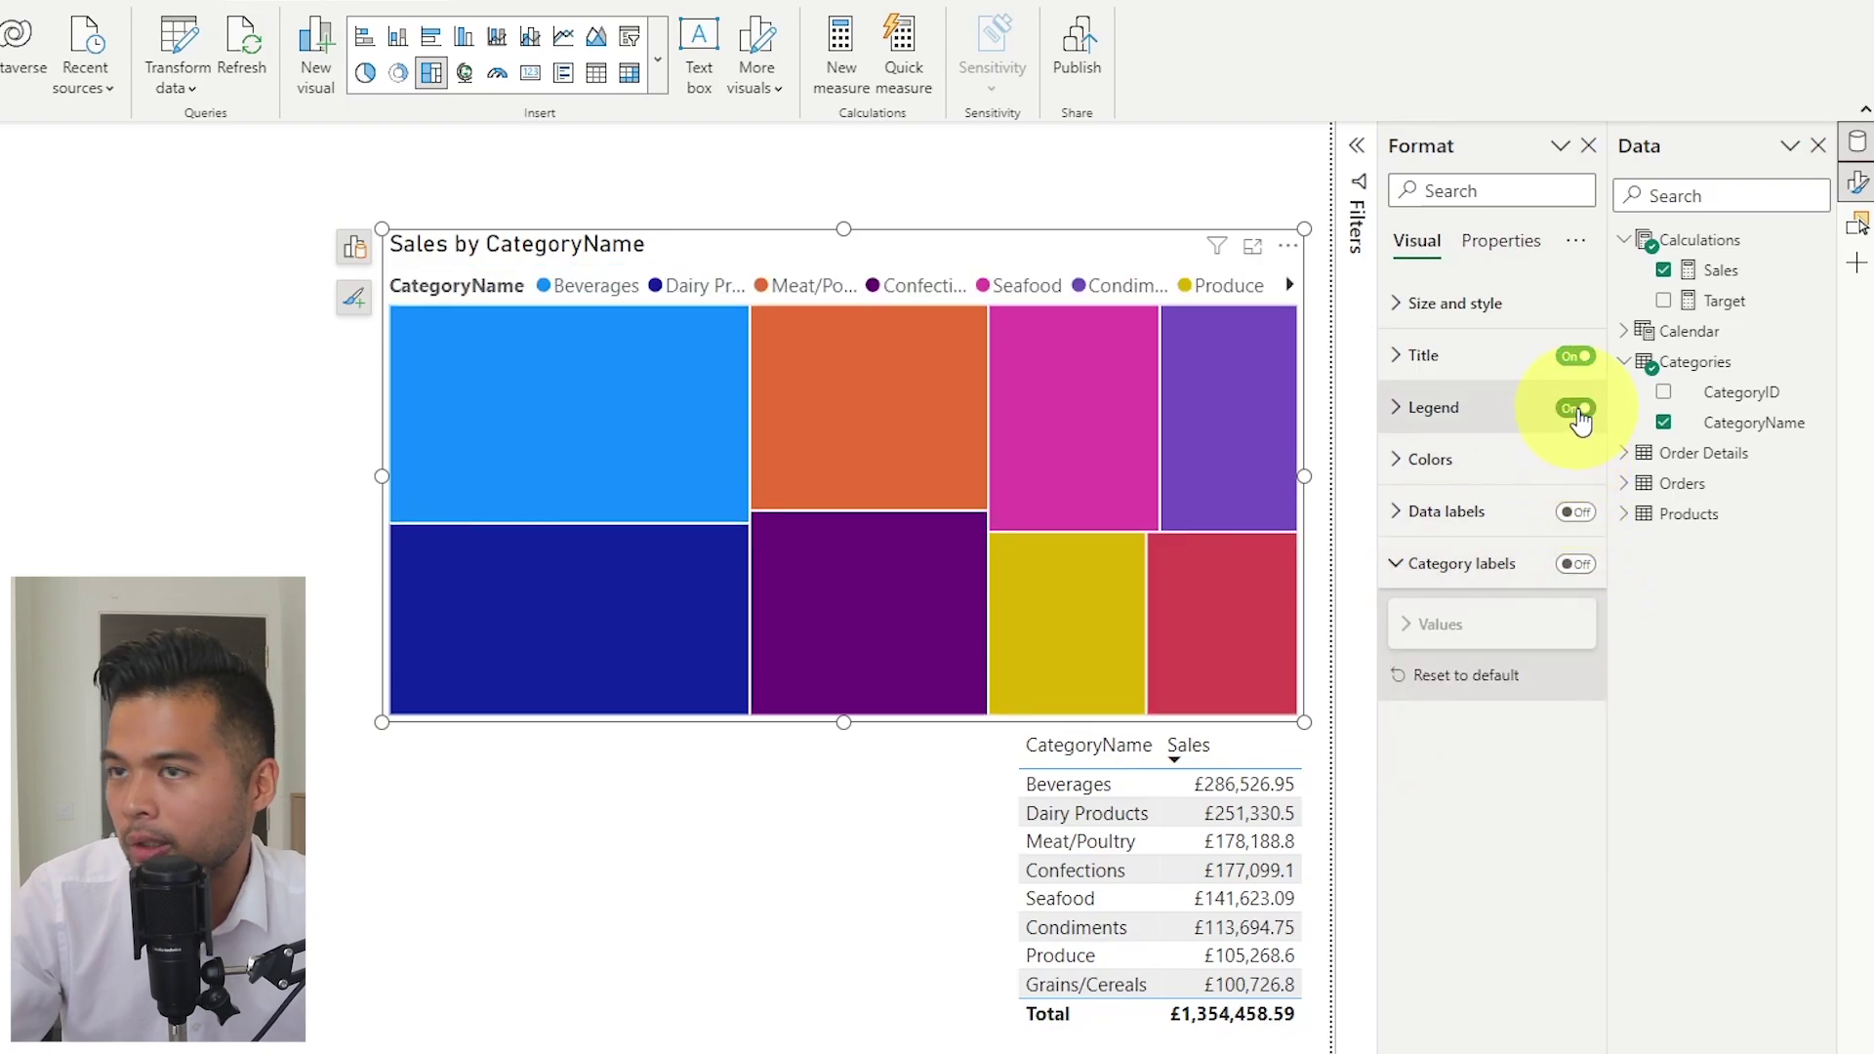
left_click(1576, 410)
left_click(1573, 565)
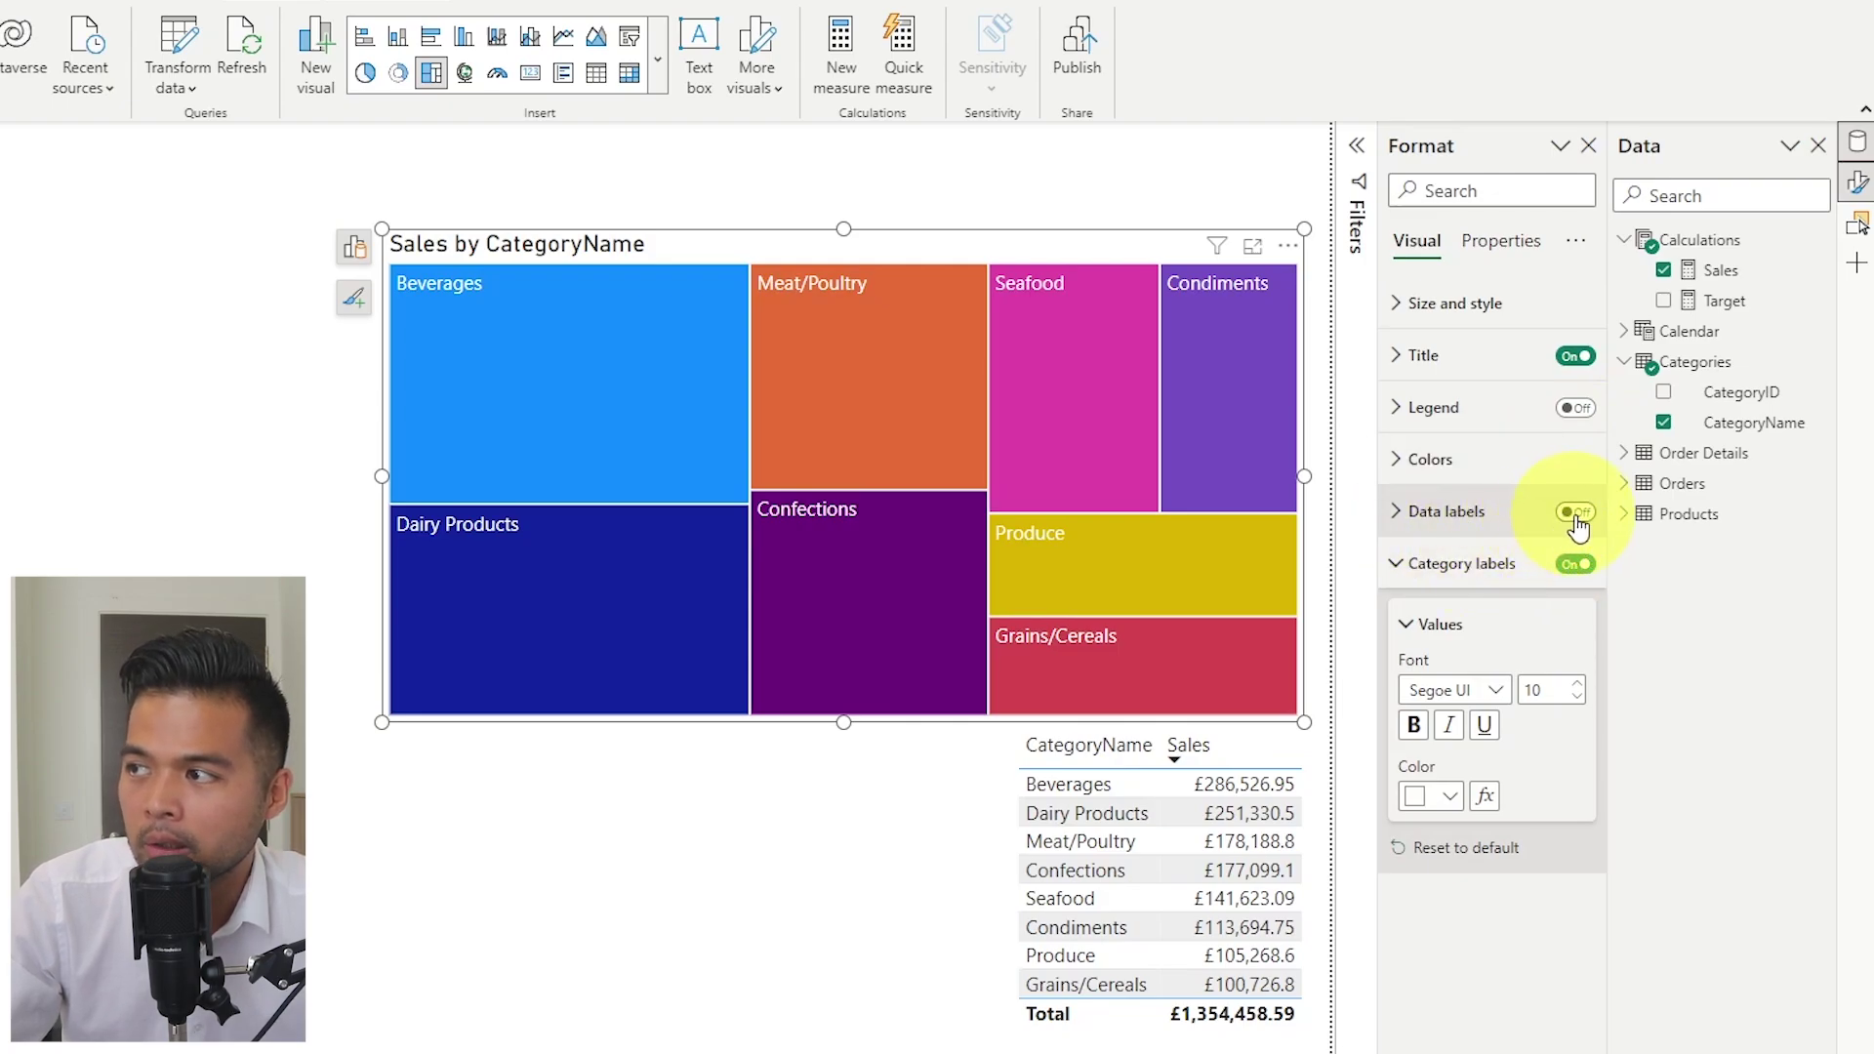
left_click(1574, 513)
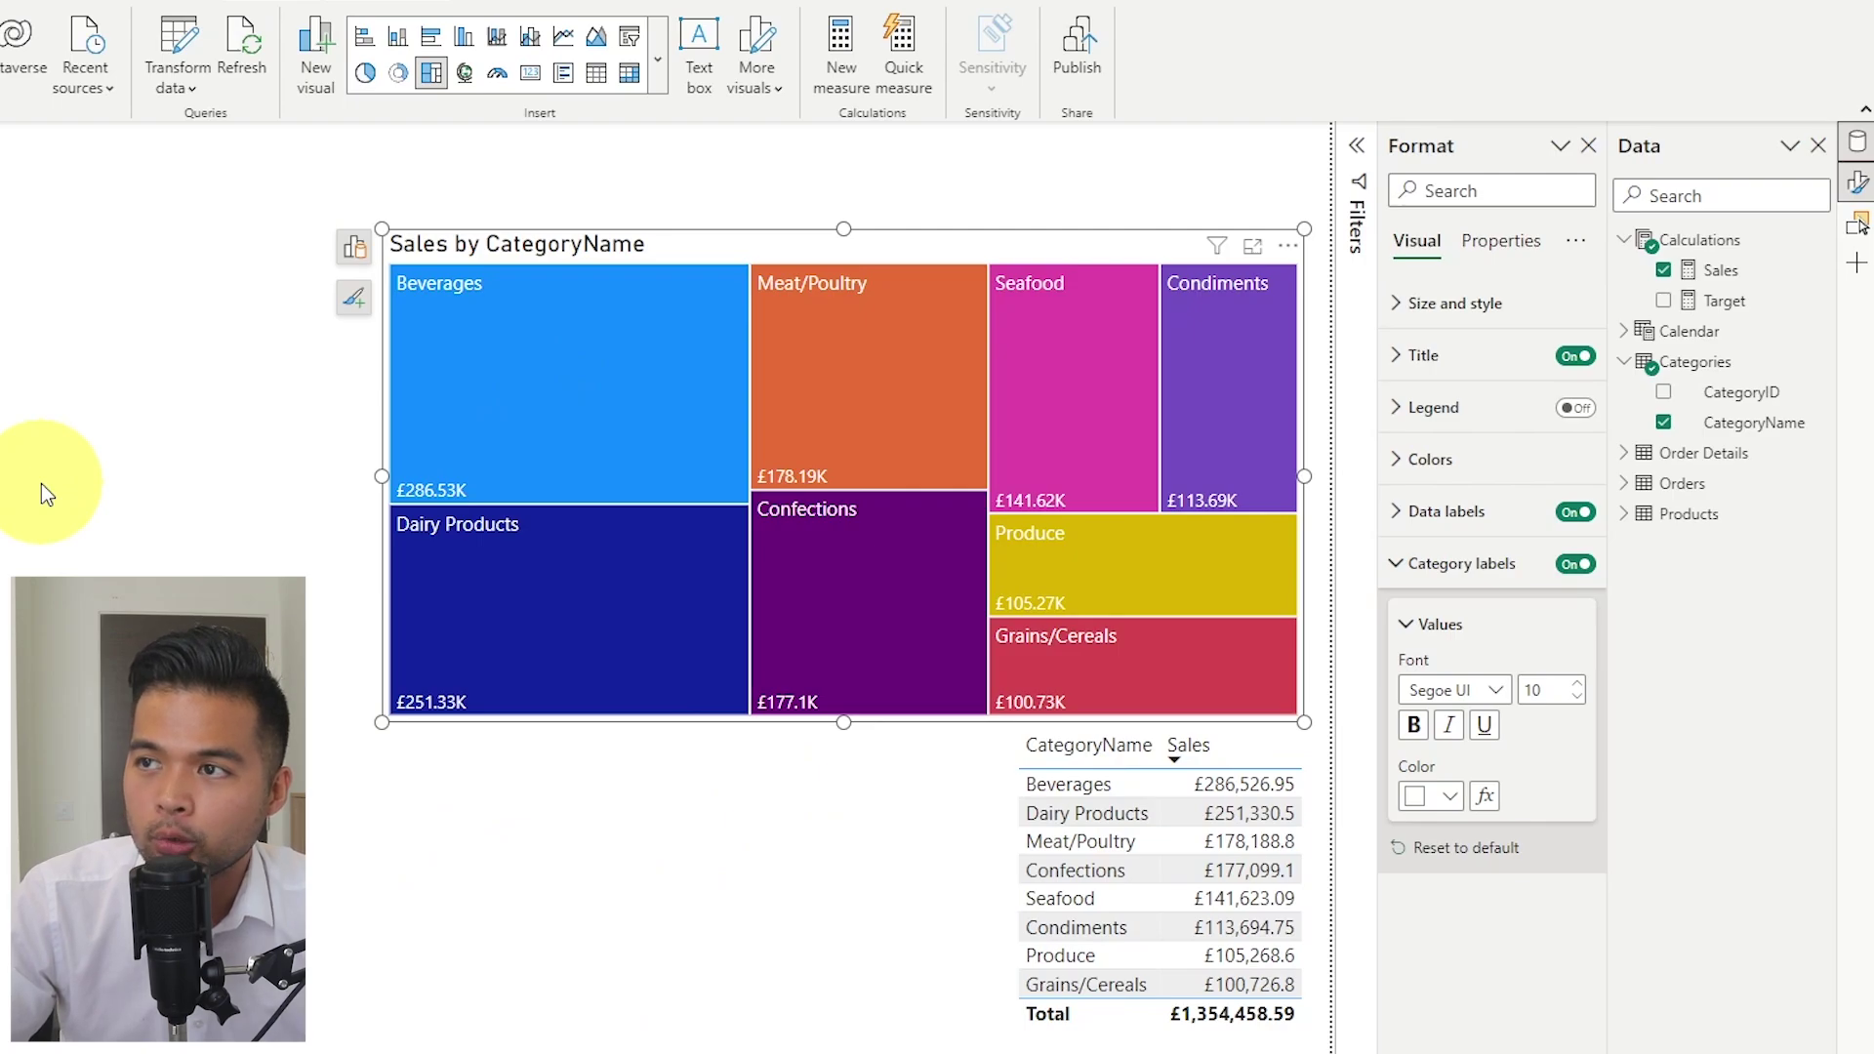
left_click(360, 256)
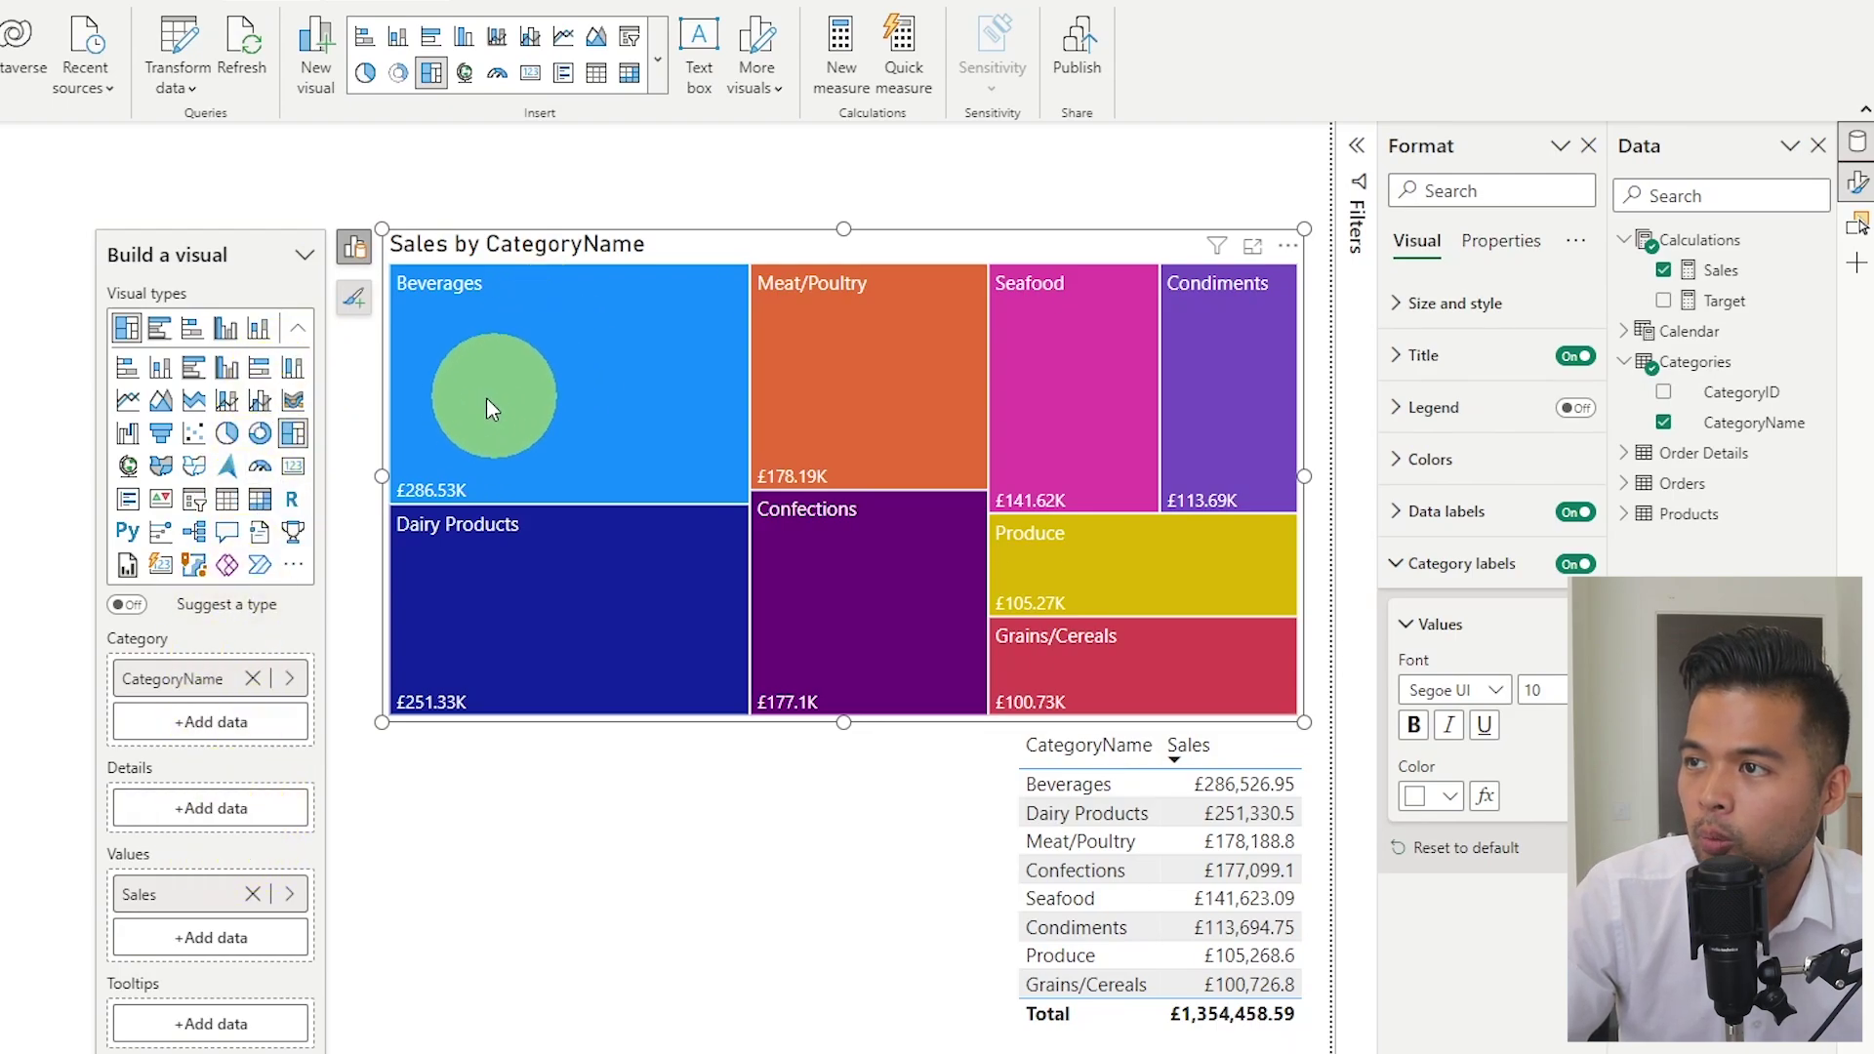
Add ProductName from Products to the treemap's Details and inspect it in Focus mode
left_click(234, 815)
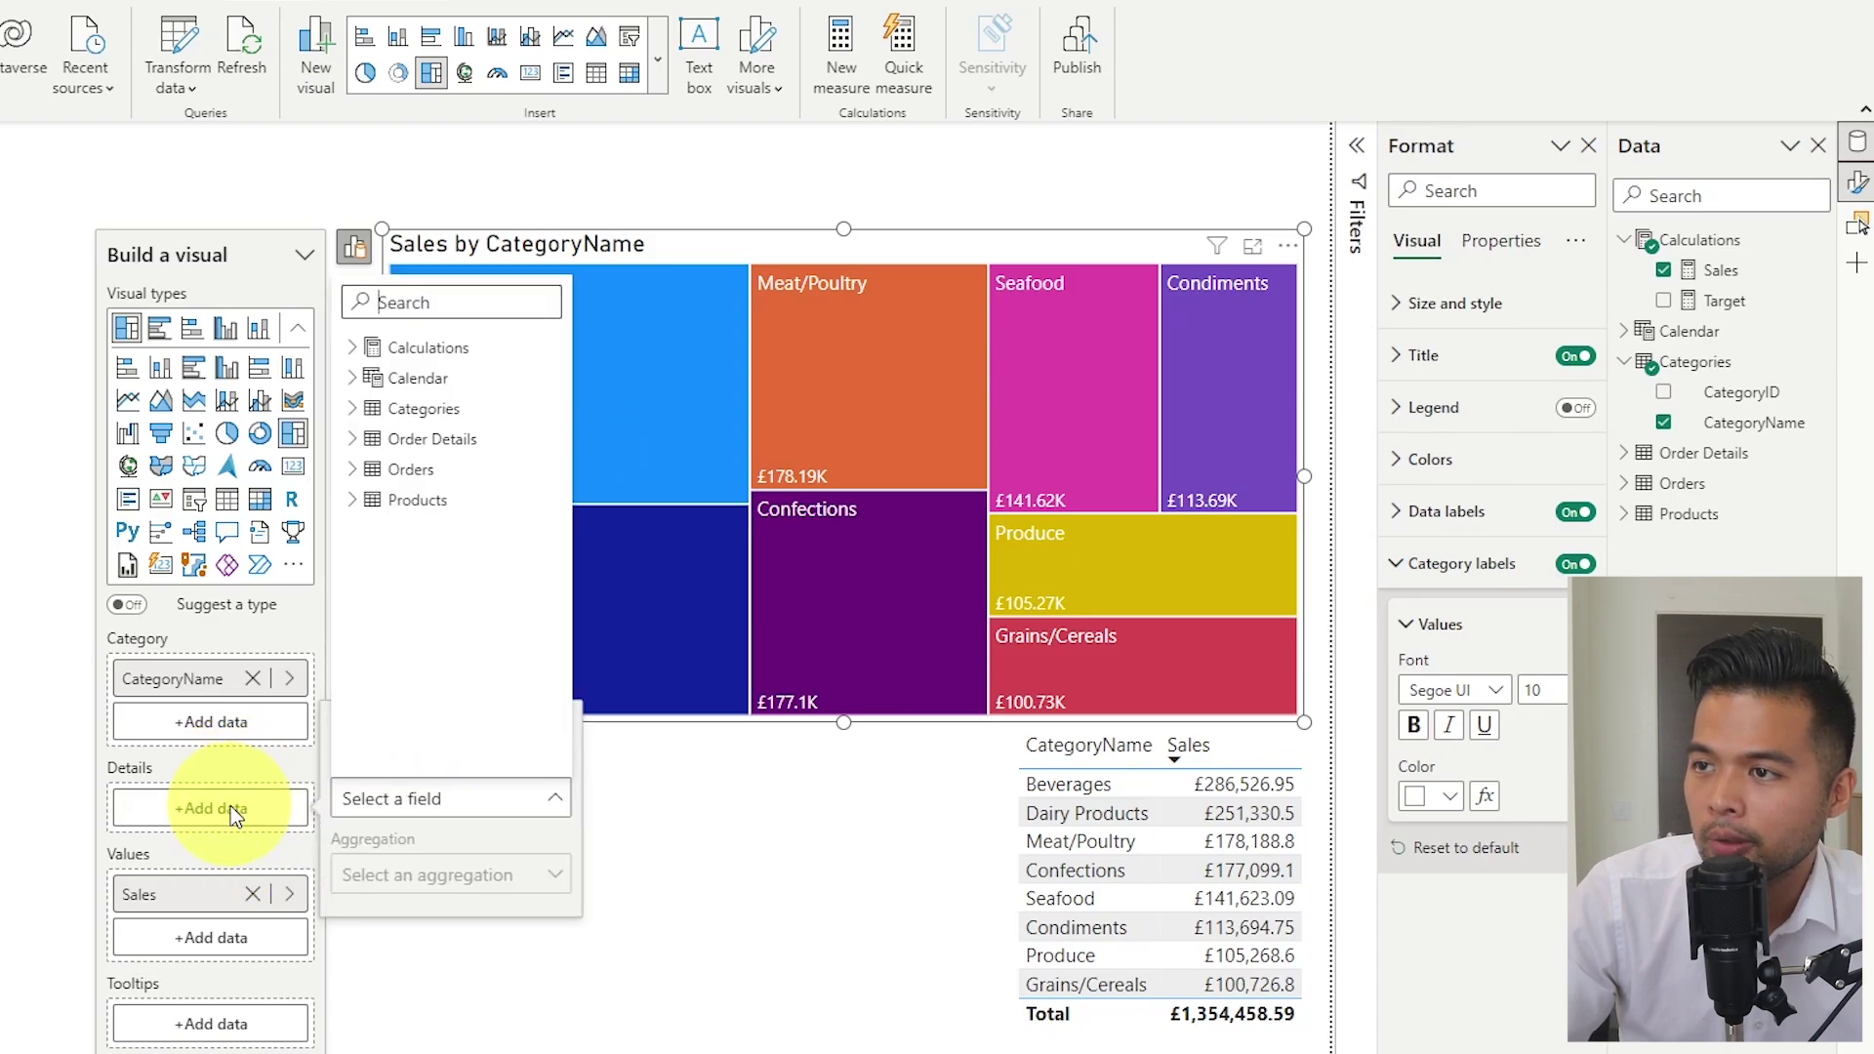
left_click(391, 500)
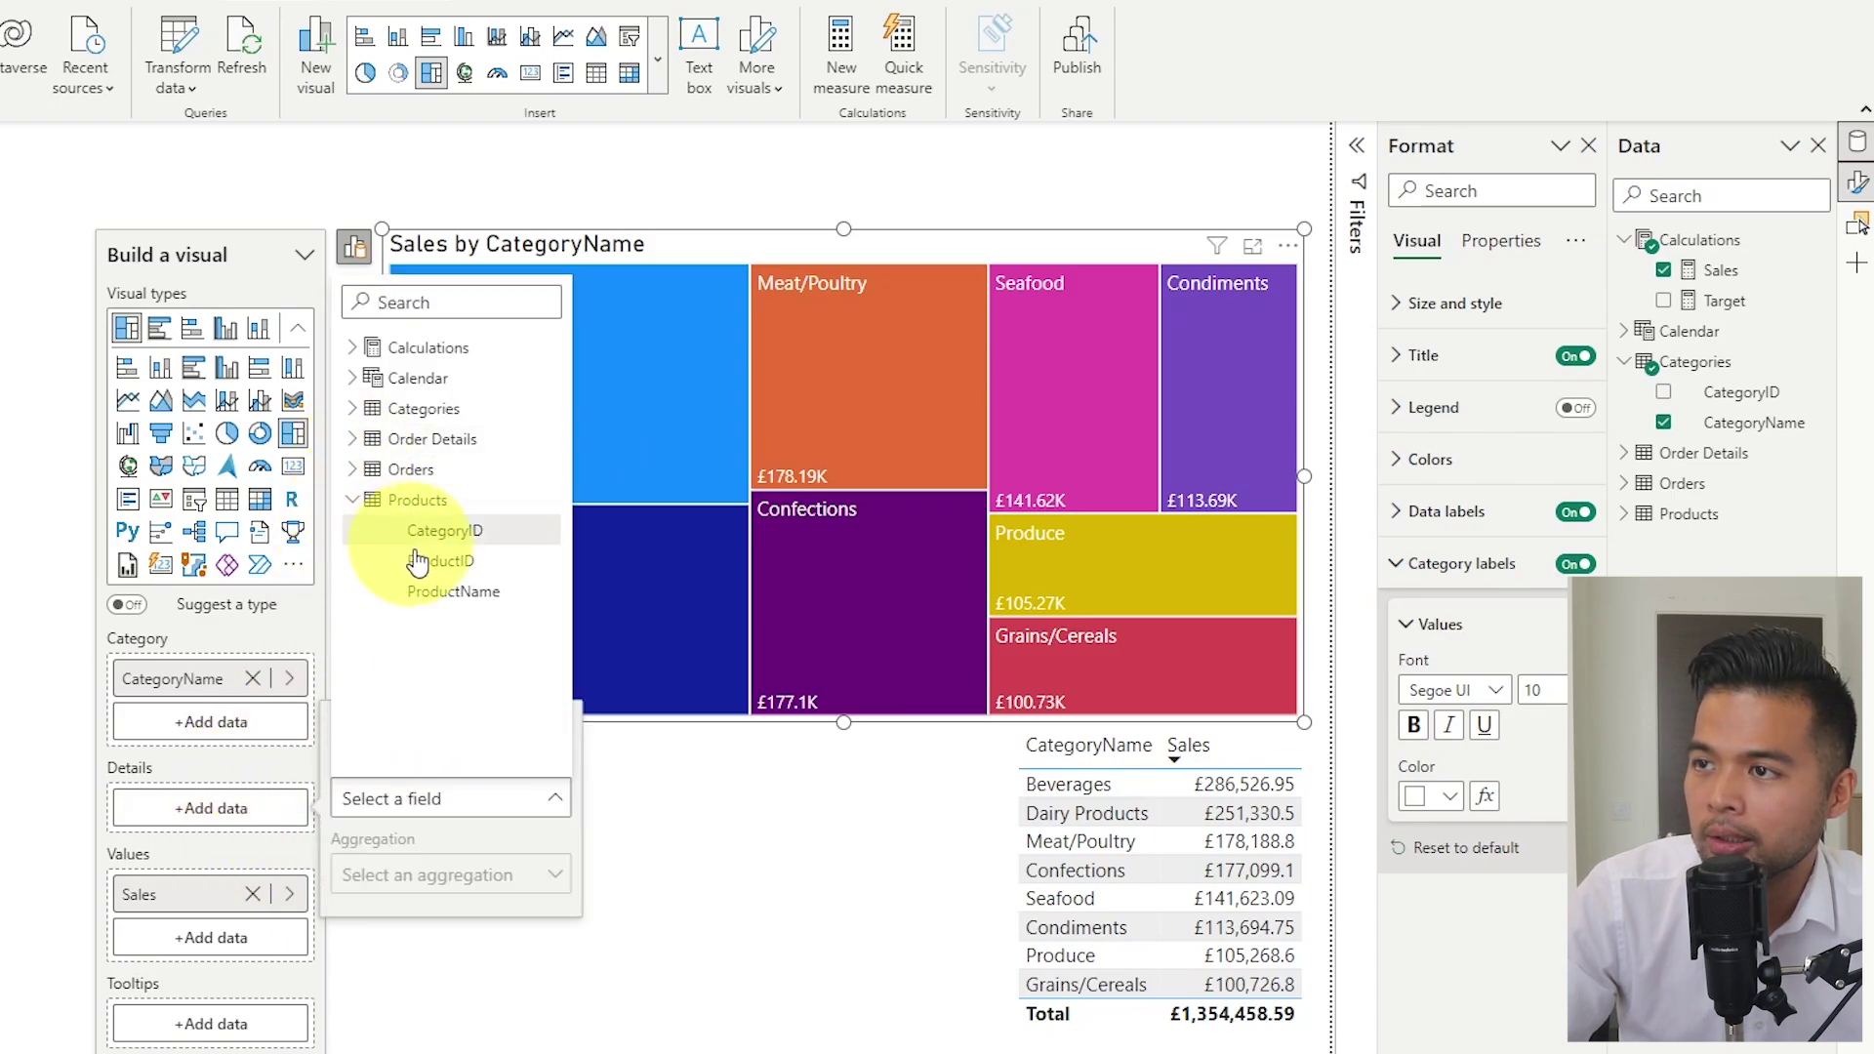
left_click(449, 591)
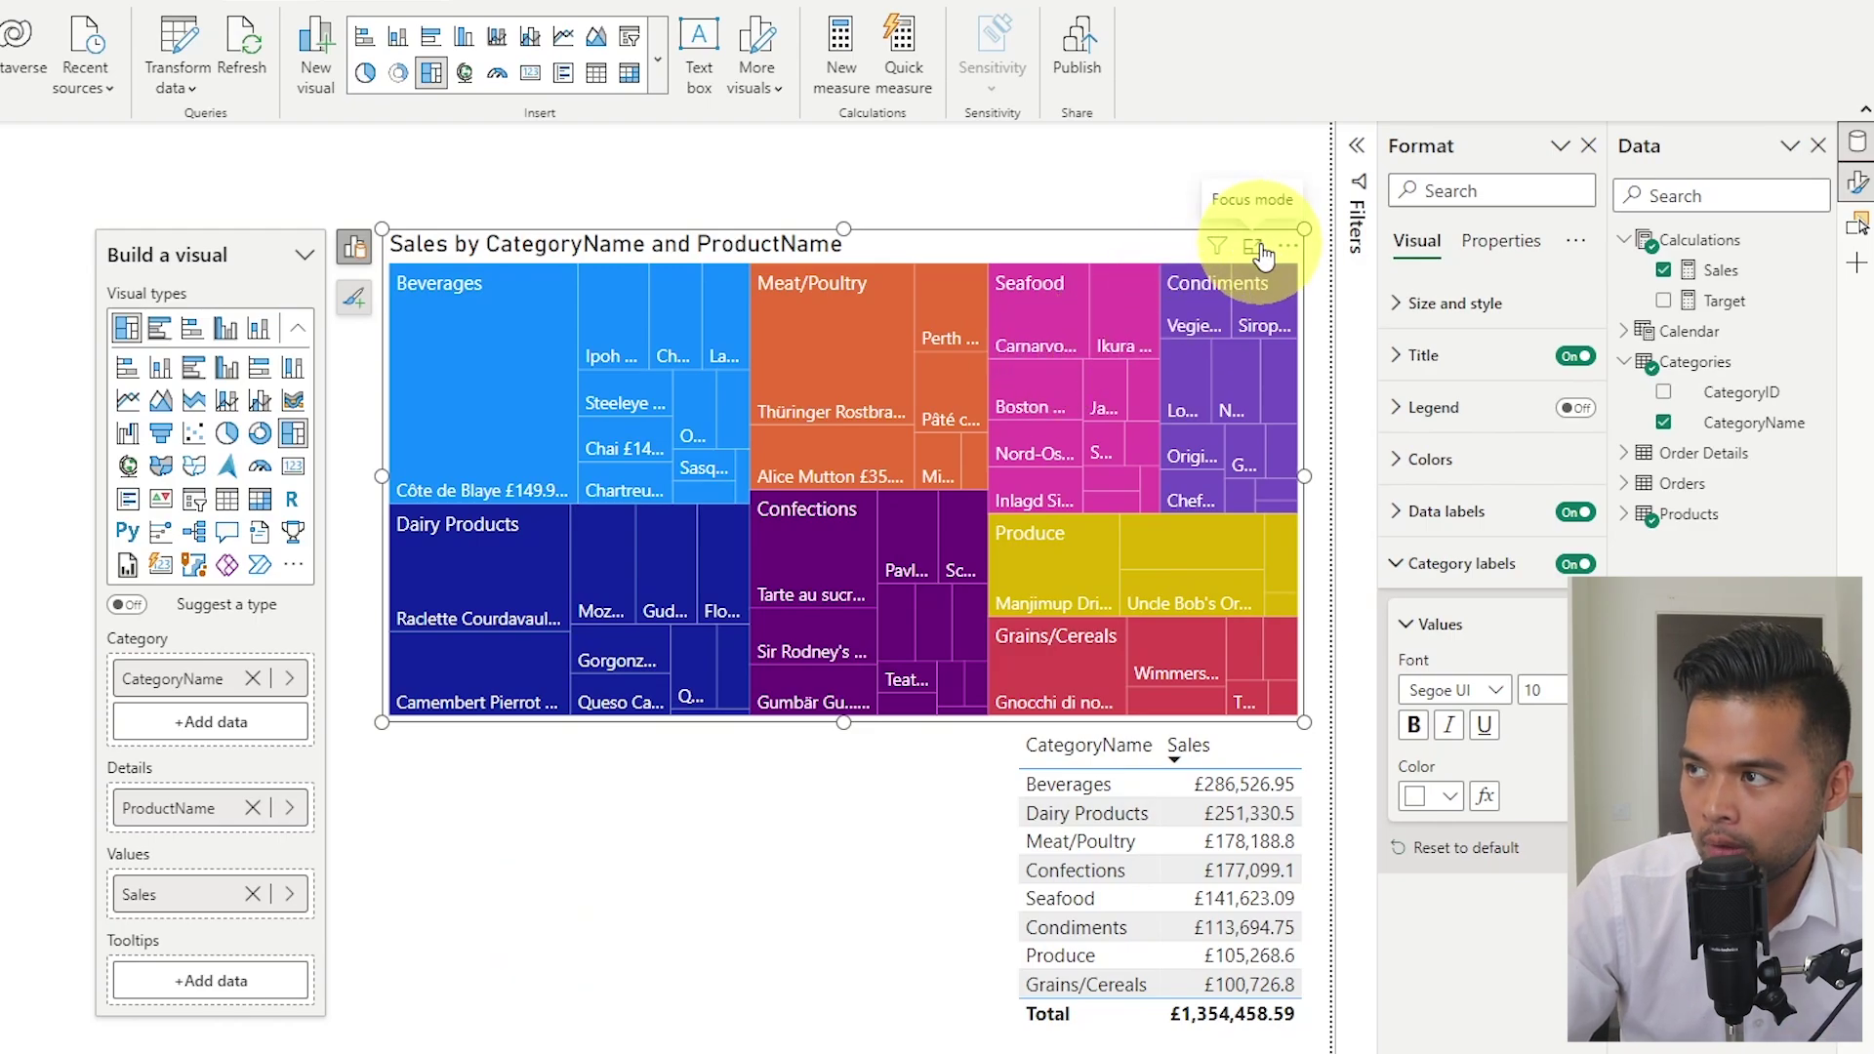
left_click(1256, 249)
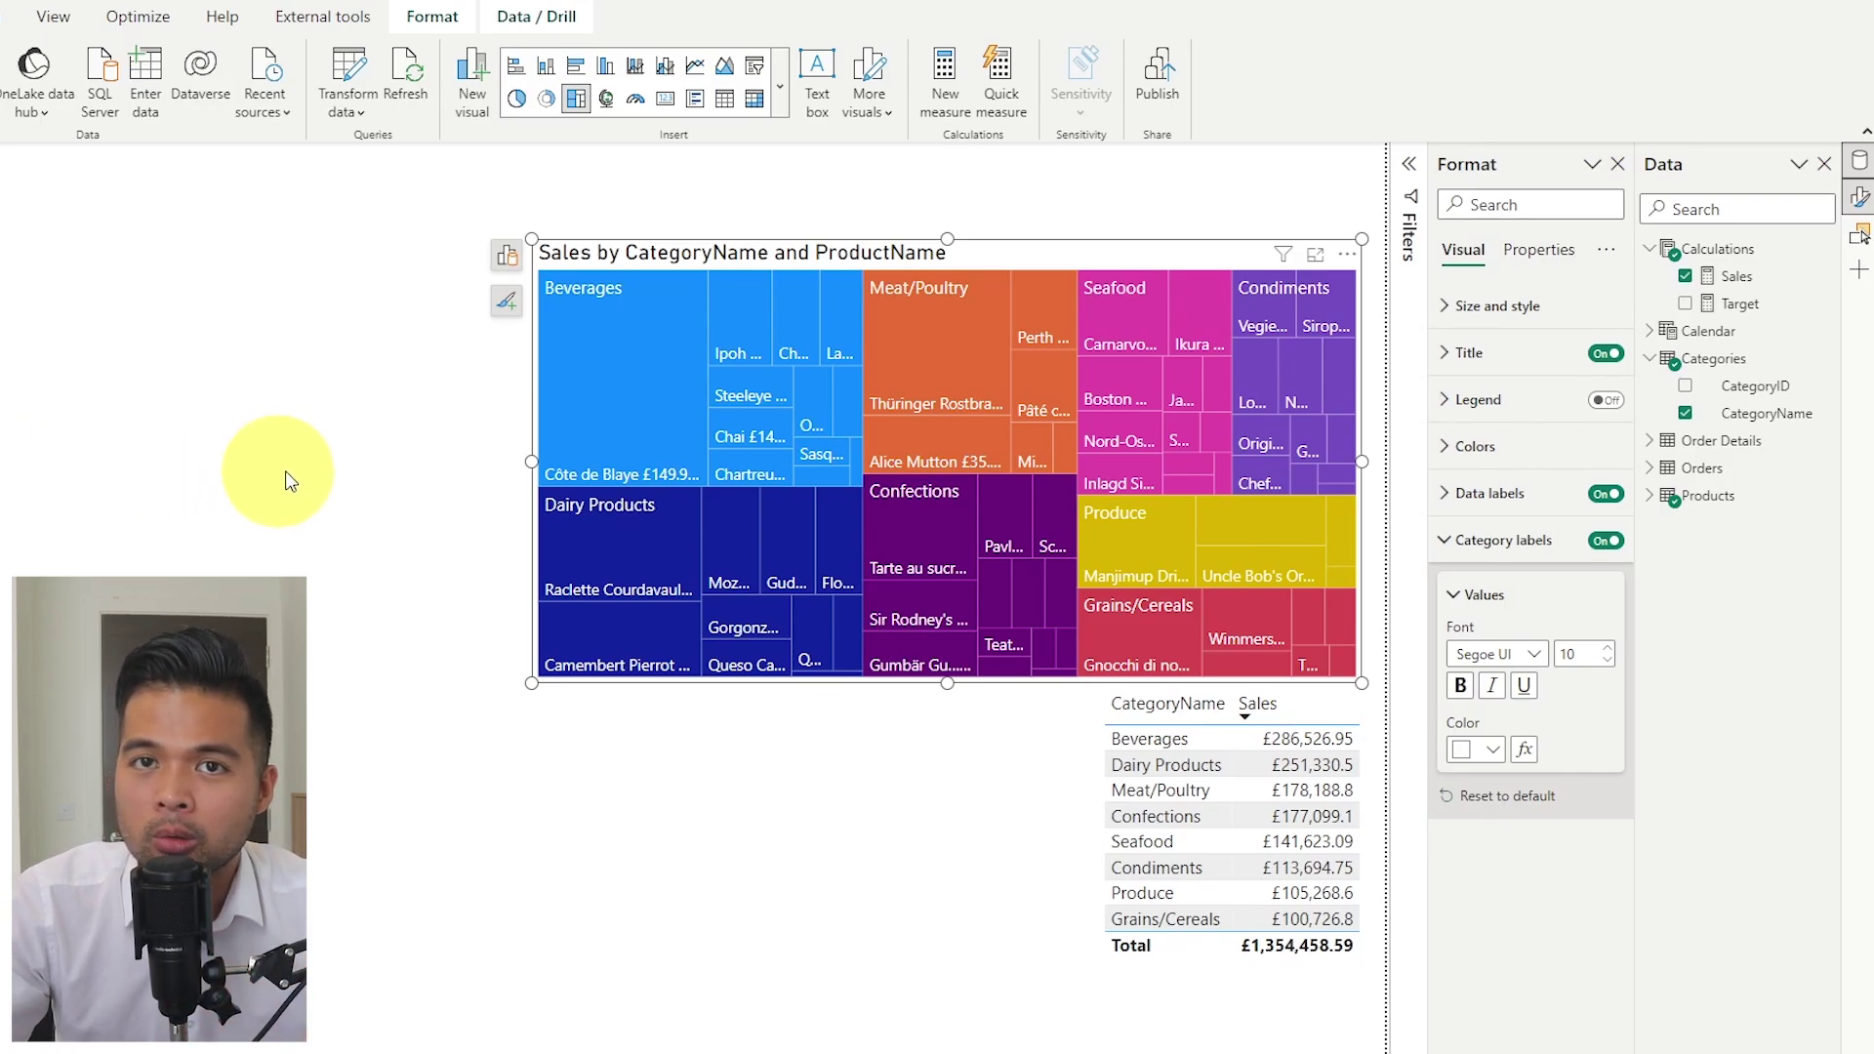
Delete the treemap and turn a new CategoryName visual into a Tile-style slicer
left_click_drag(1042, 262, 818, 285)
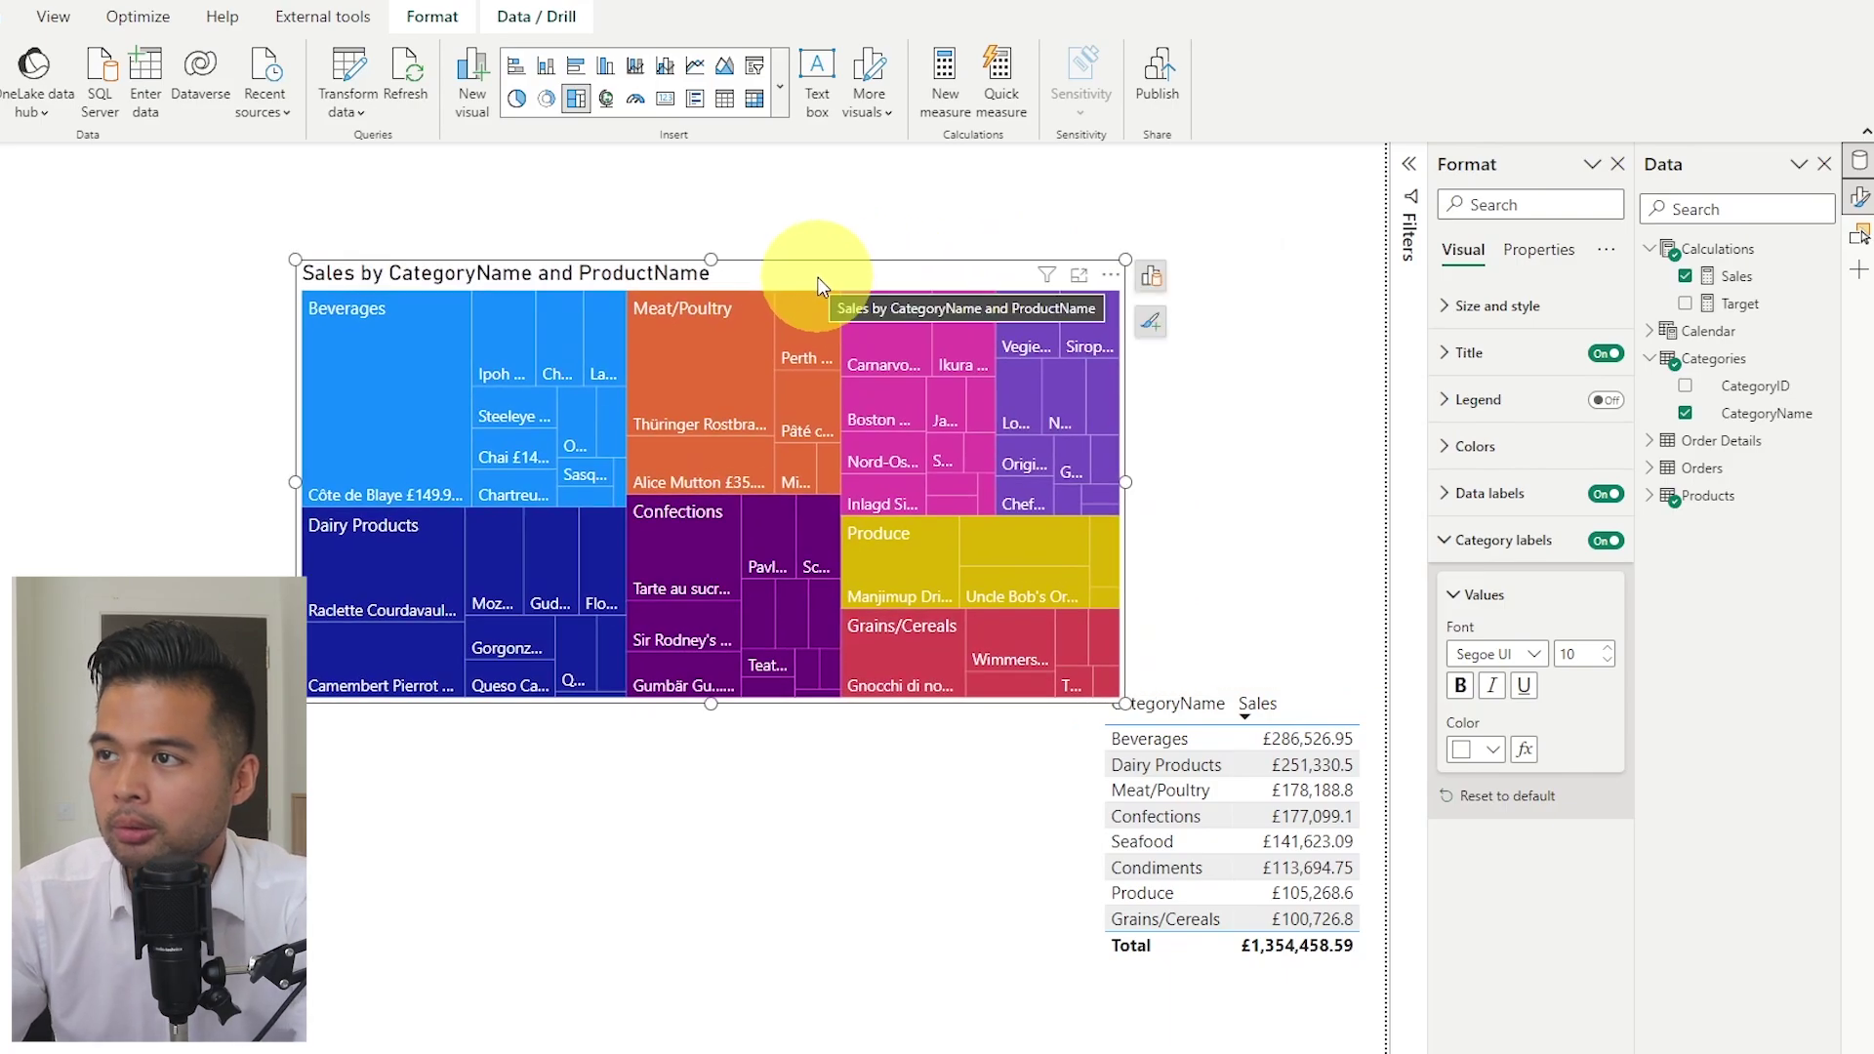
key("Delete")
left_click_drag(1732, 418, 879, 355)
left_click_drag(1004, 577, 682, 544)
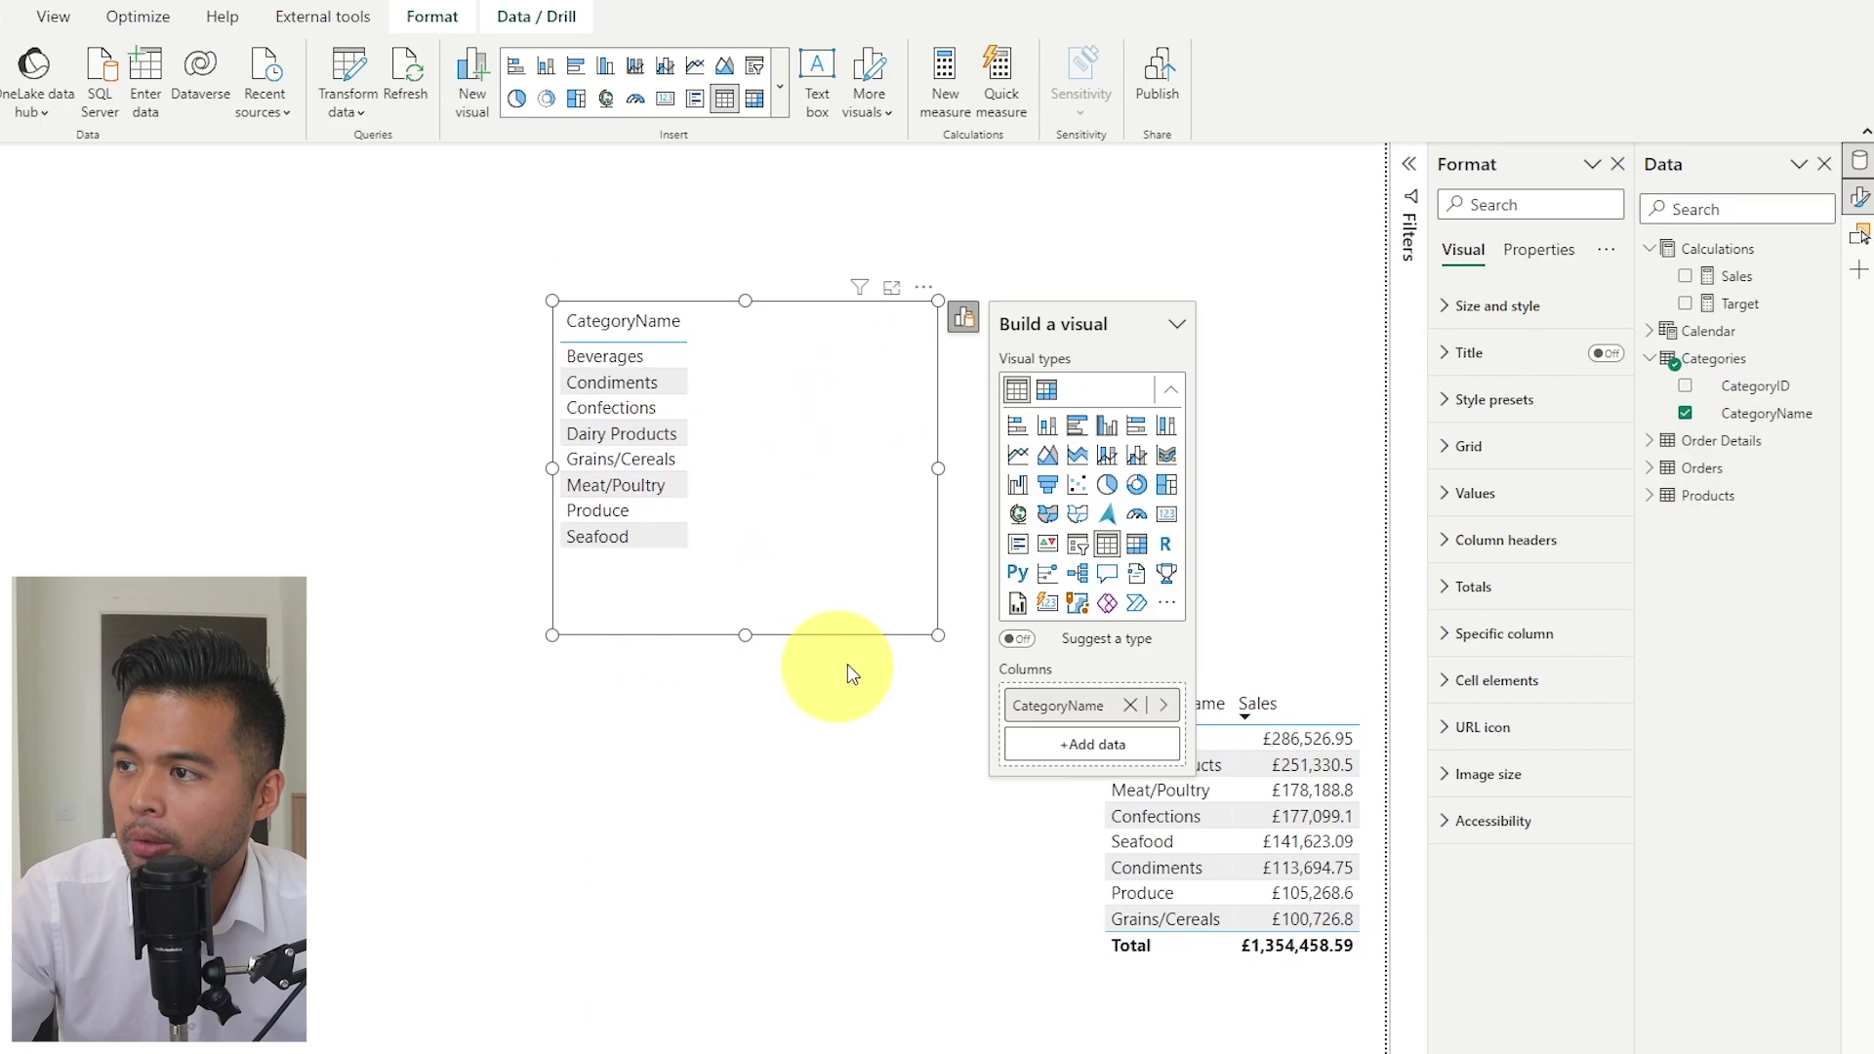
left_click(1078, 544)
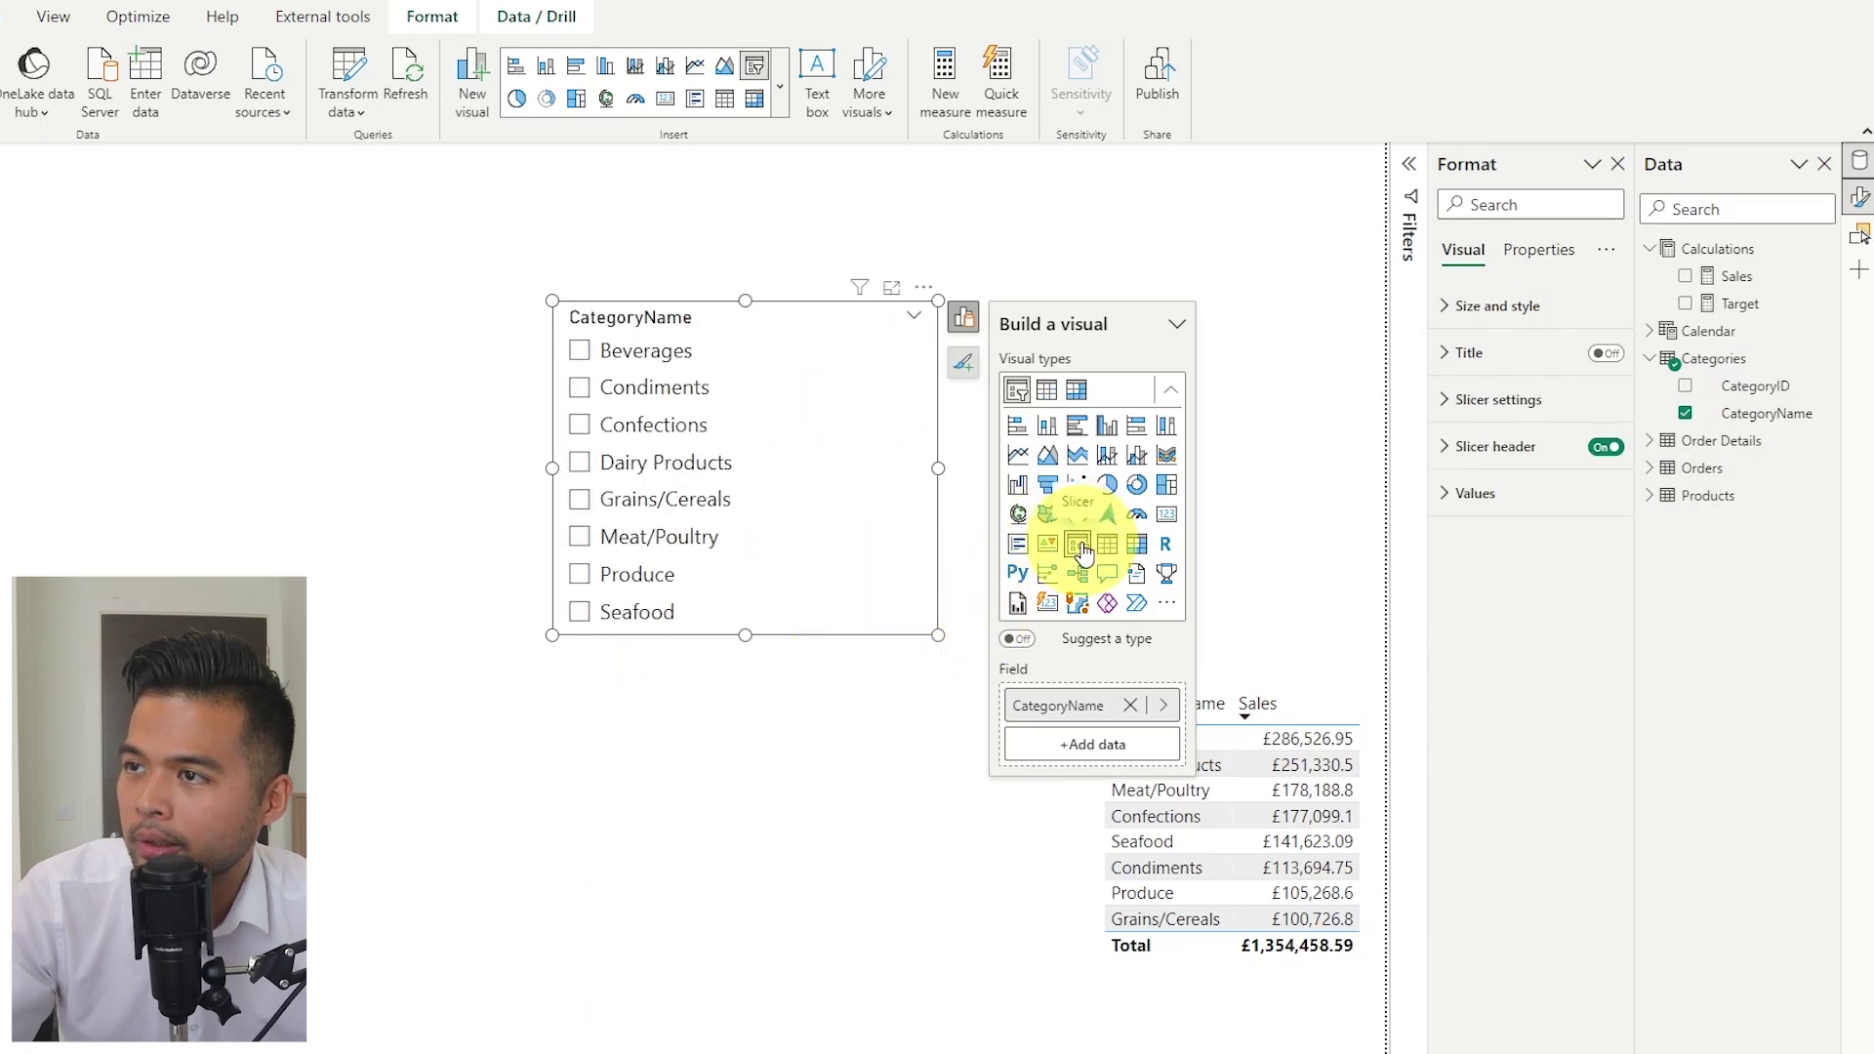
left_click(1502, 402)
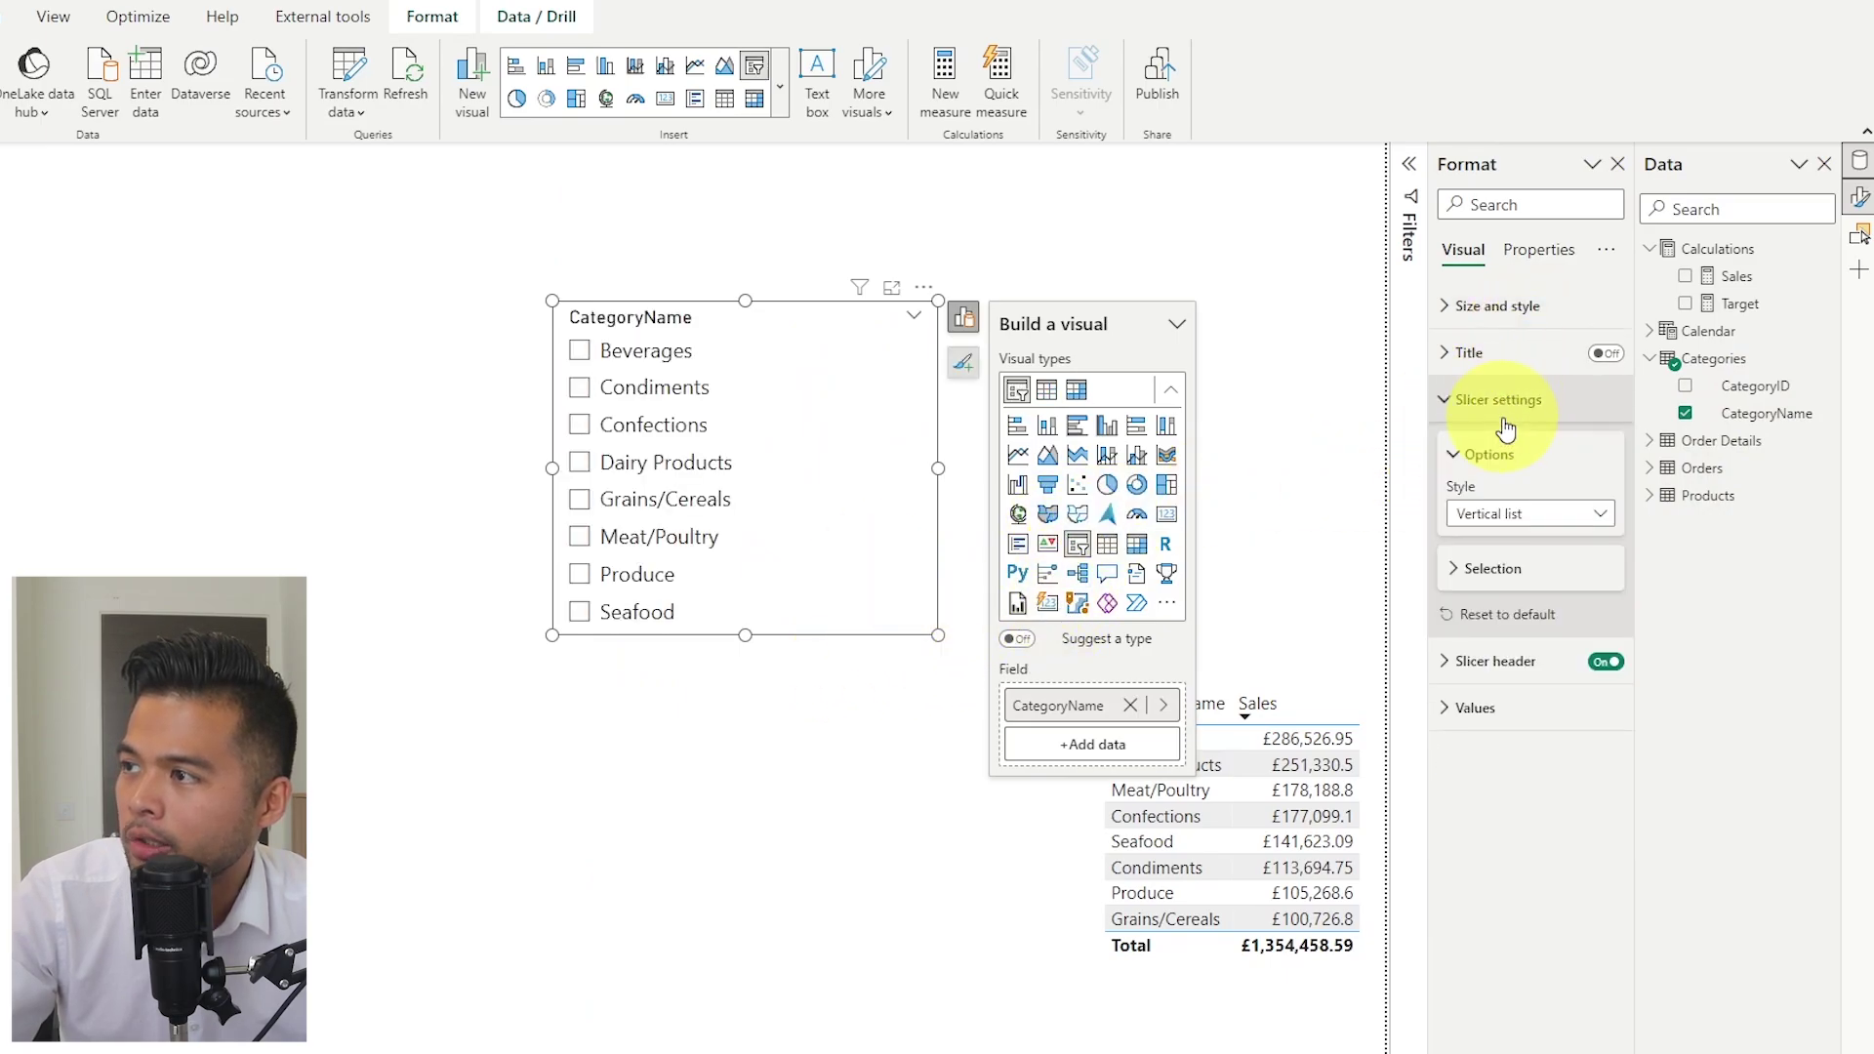
left_click(1488, 522)
left_click(1496, 590)
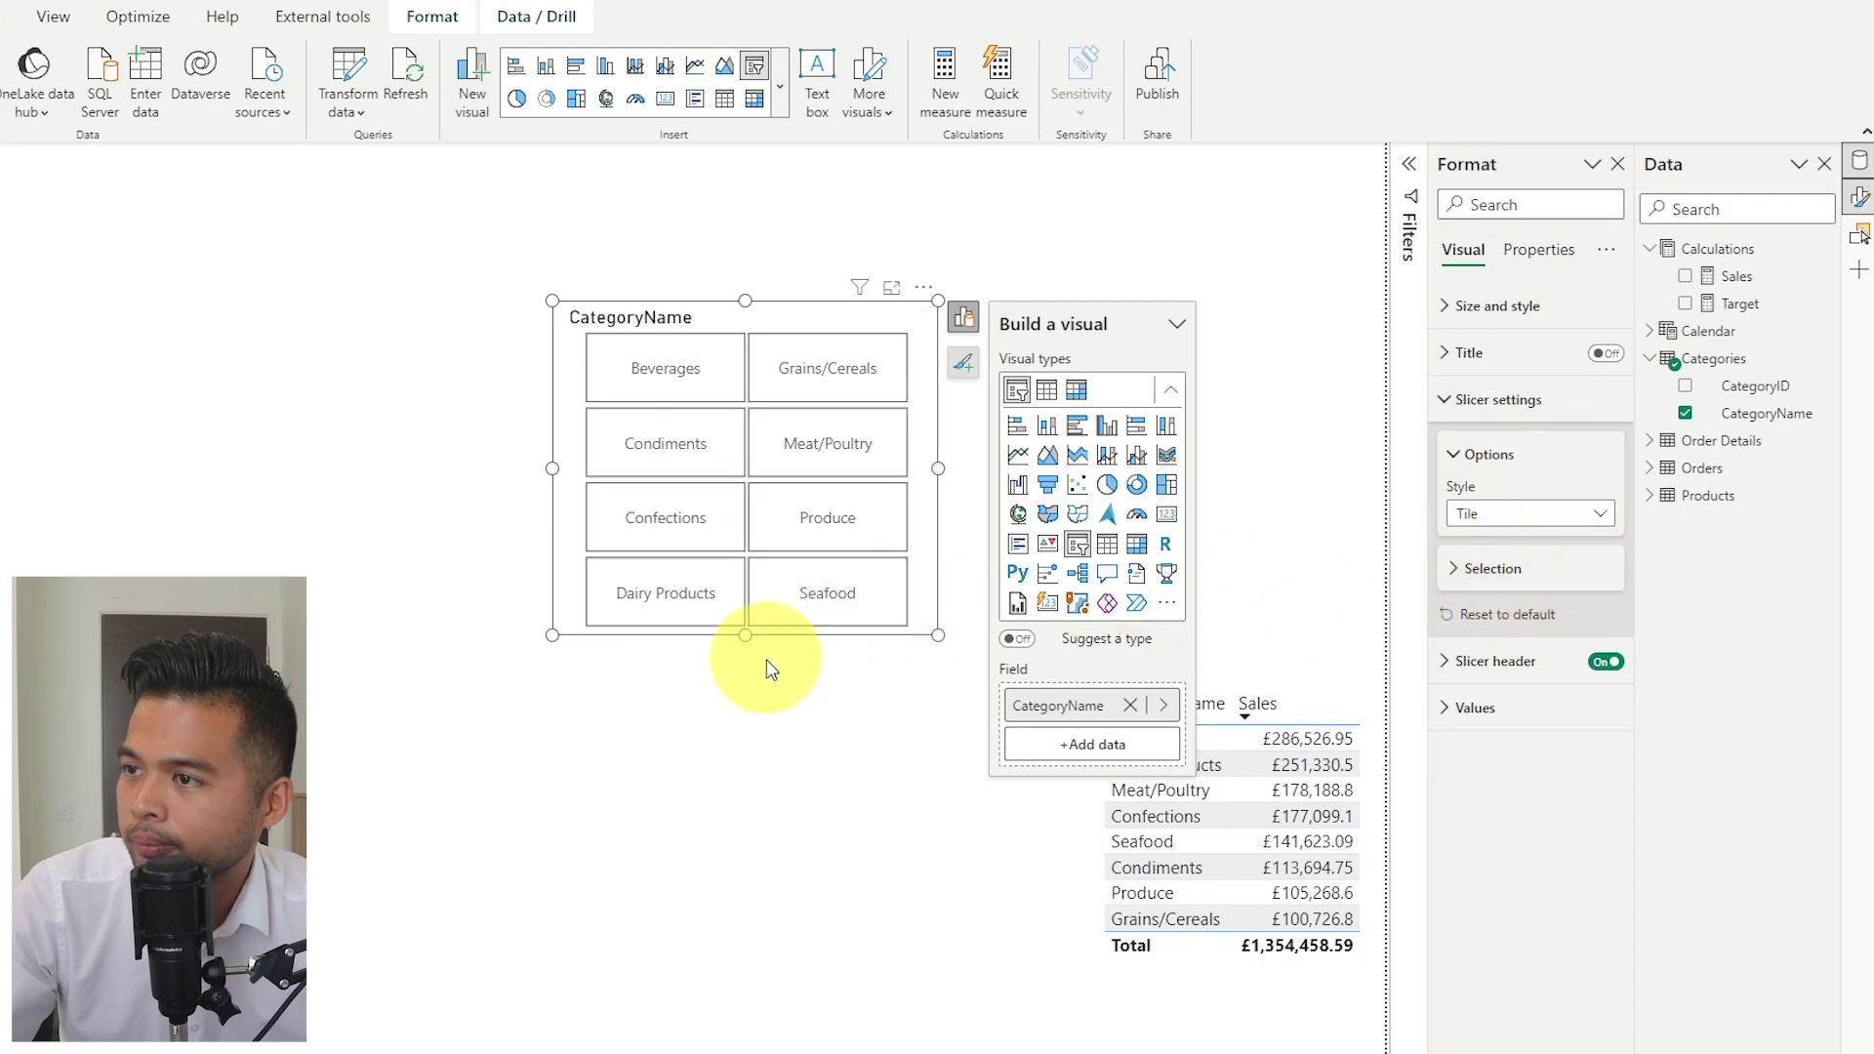
Stretch the tile slicer into one row across the page top and select Meat/Poultry
left_click_drag(745, 635, 794, 389)
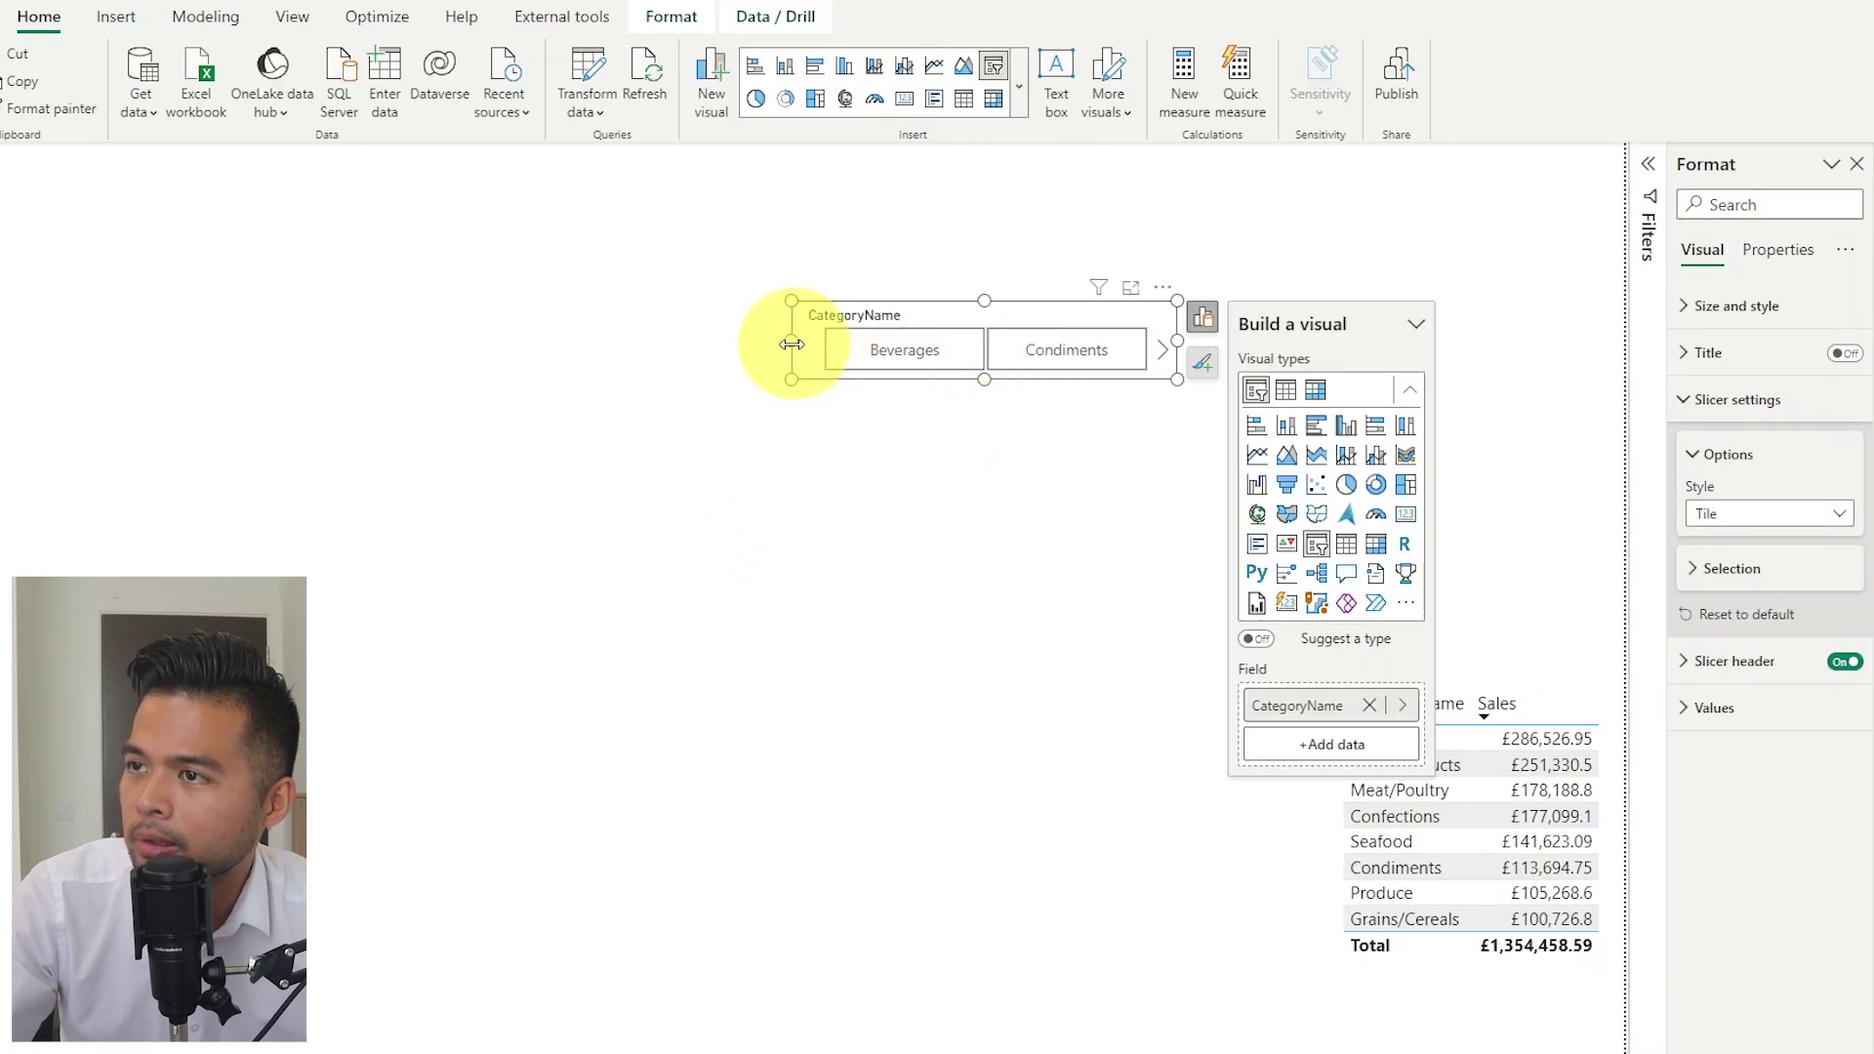
left_click_drag(553, 342, 132, 305)
left_click_drag(370, 306, 6, 260)
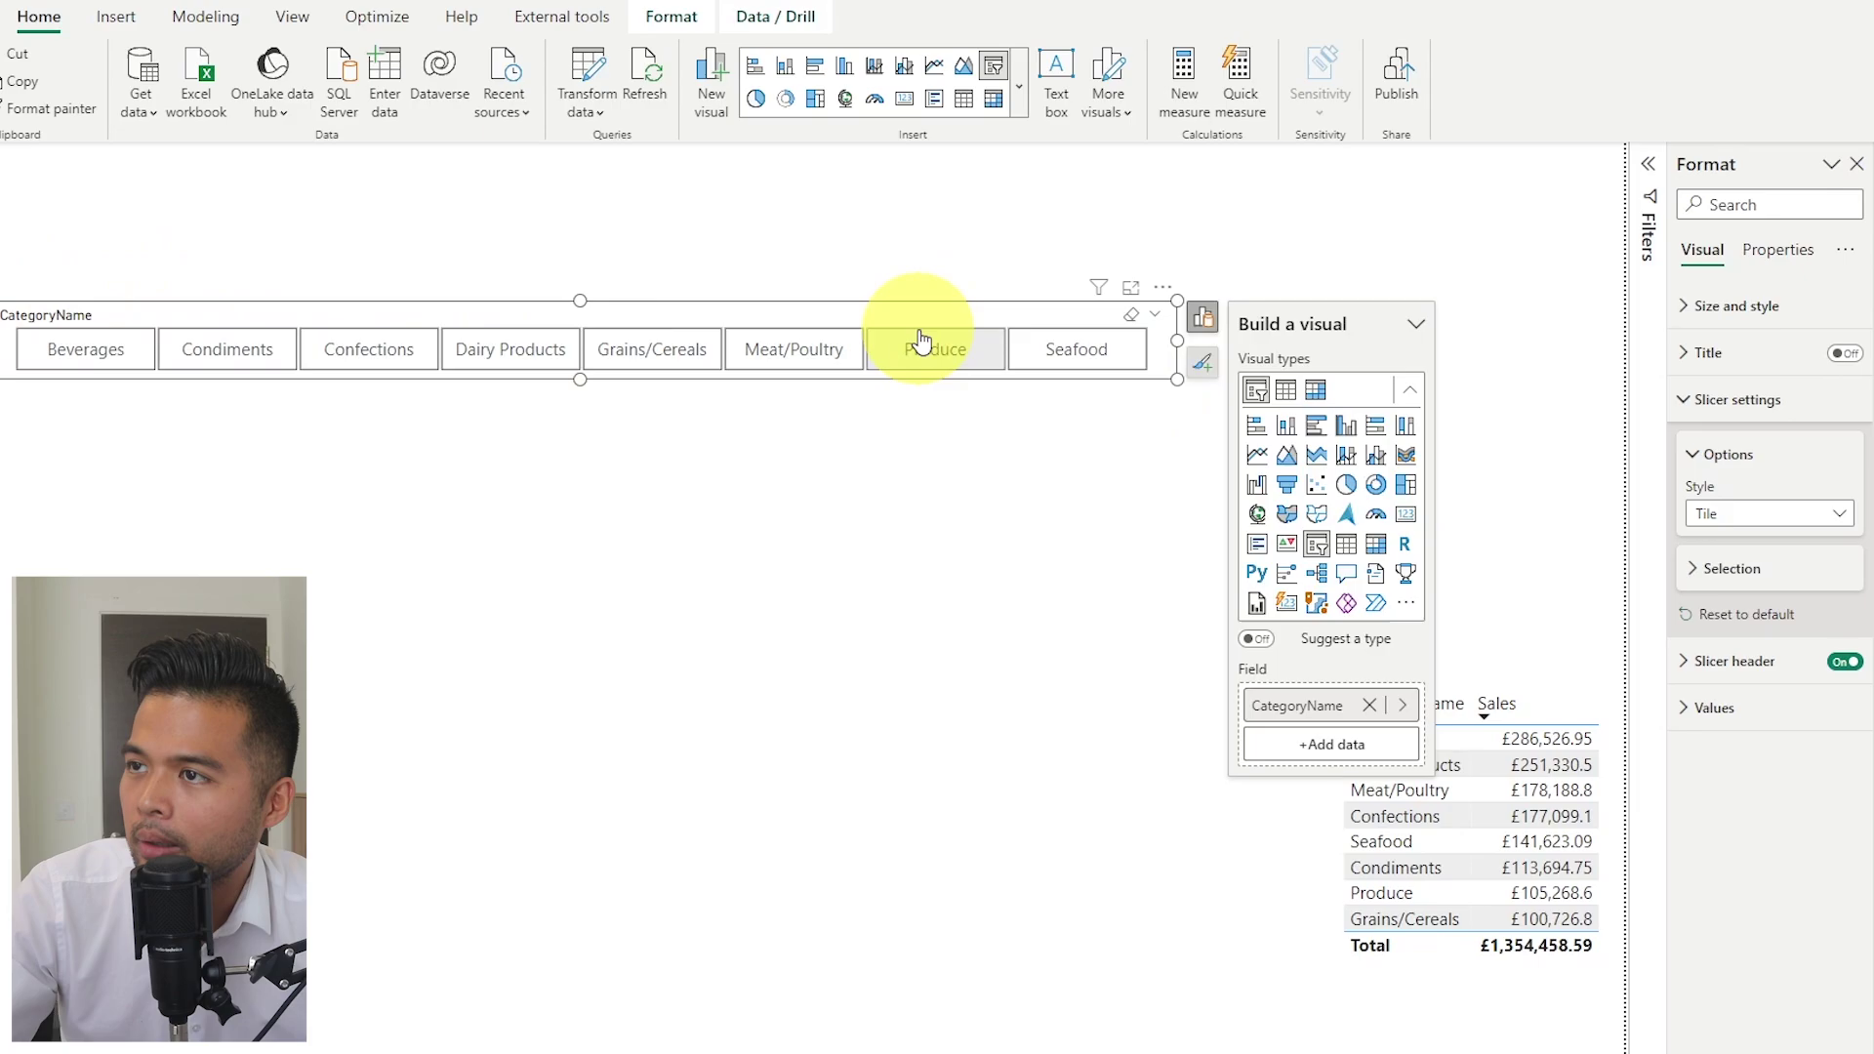
left_click_drag(945, 329, 1361, 217)
left_click(1469, 243)
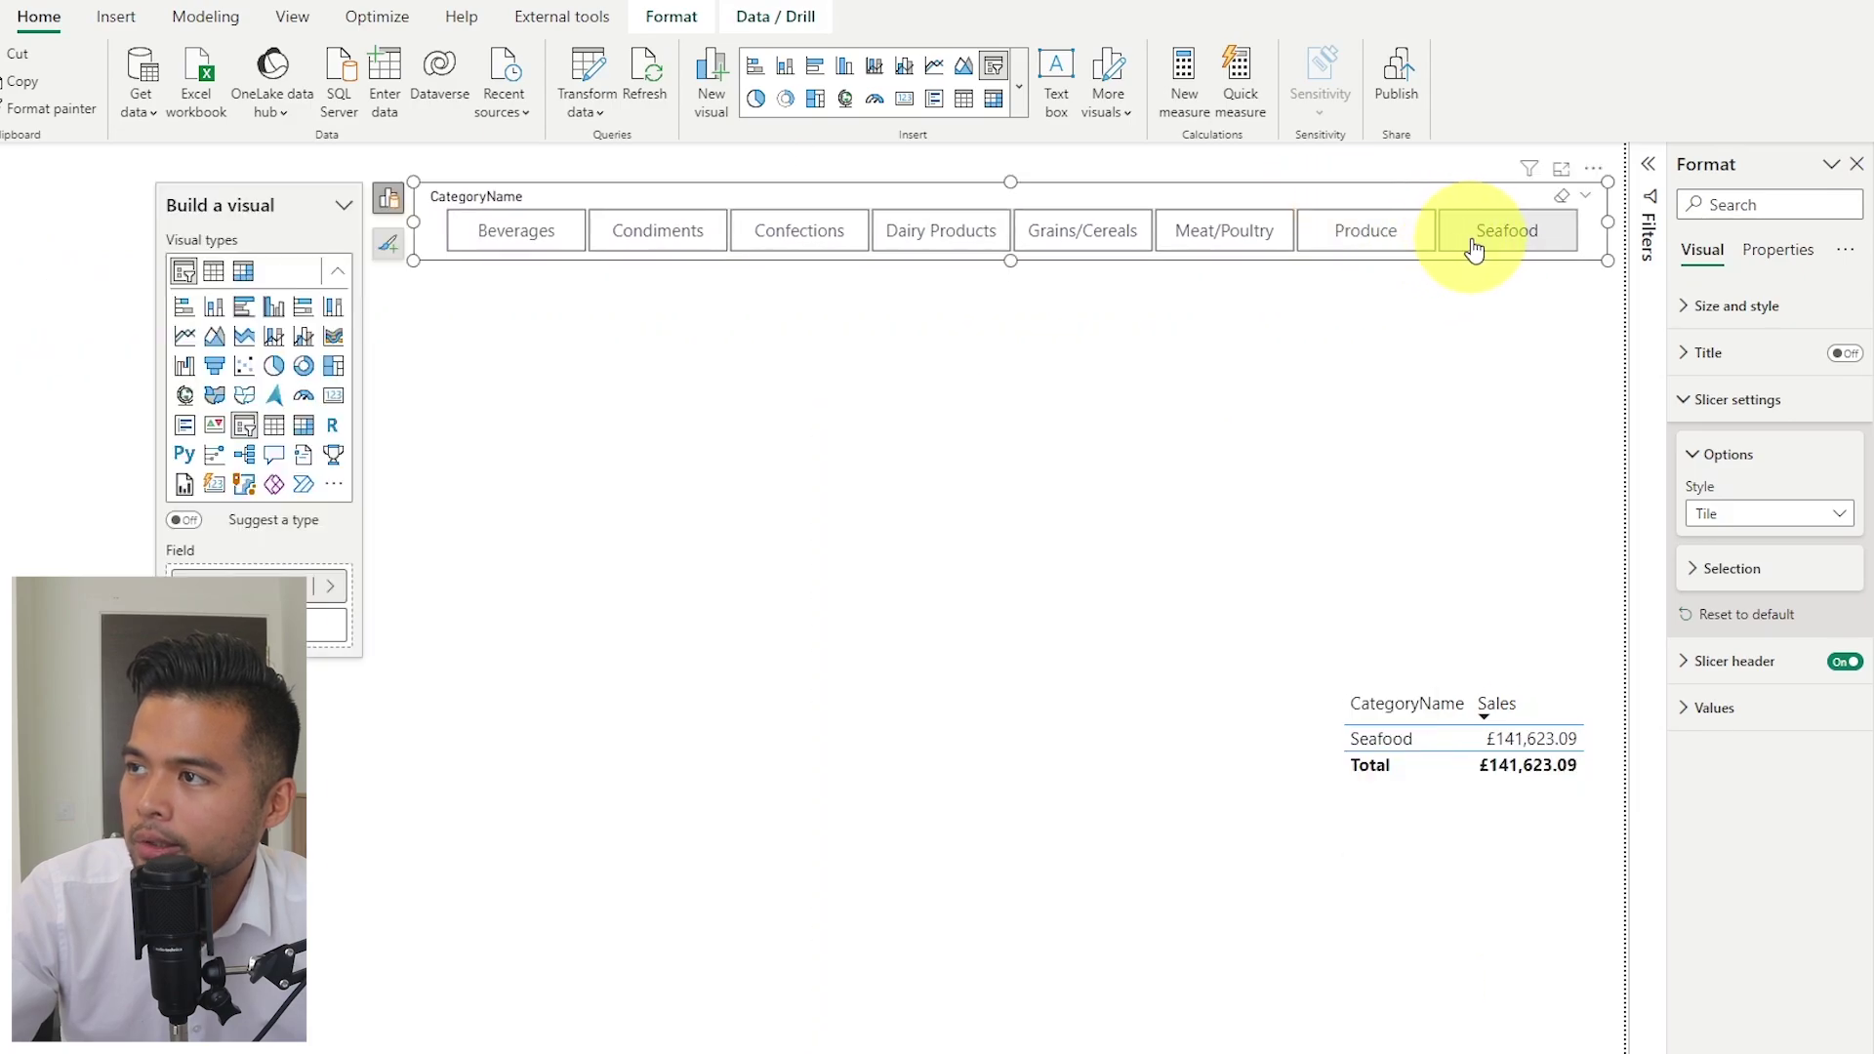
left_click(1343, 244)
left_click(1263, 239)
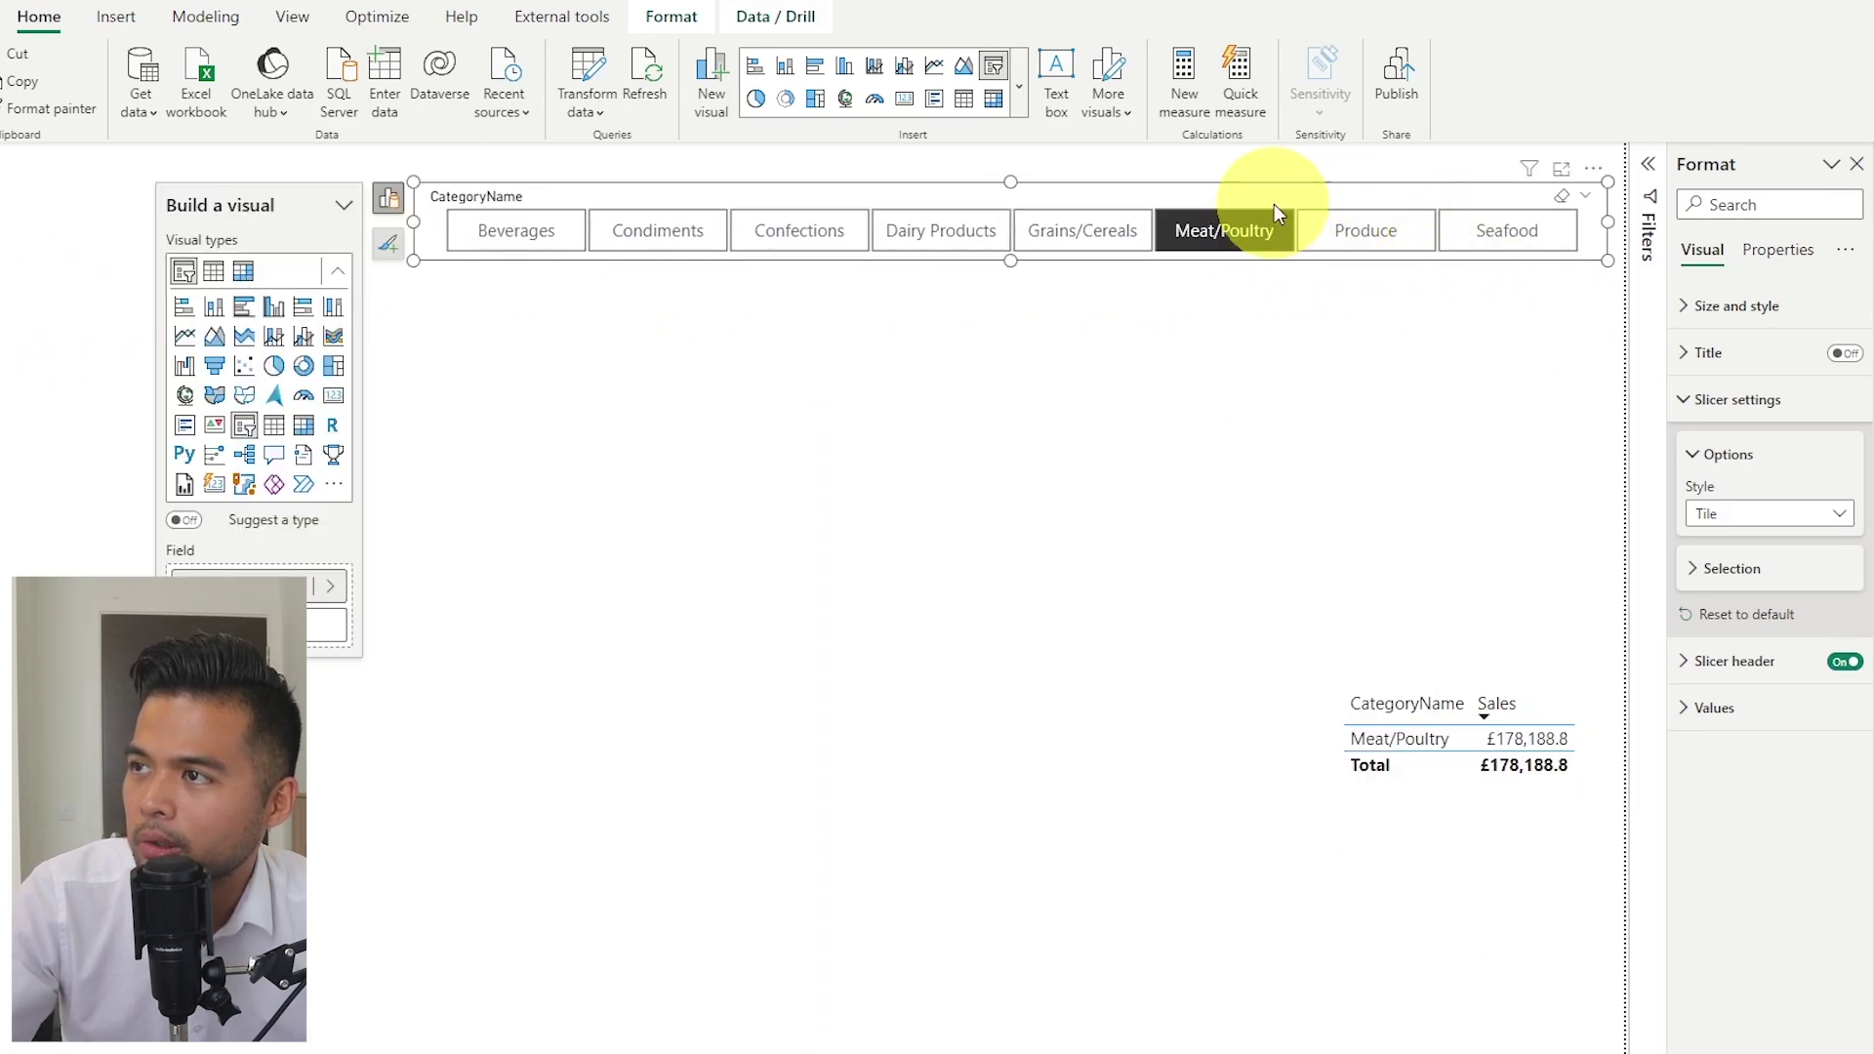
left_click_drag(1275, 196, 1228, 200)
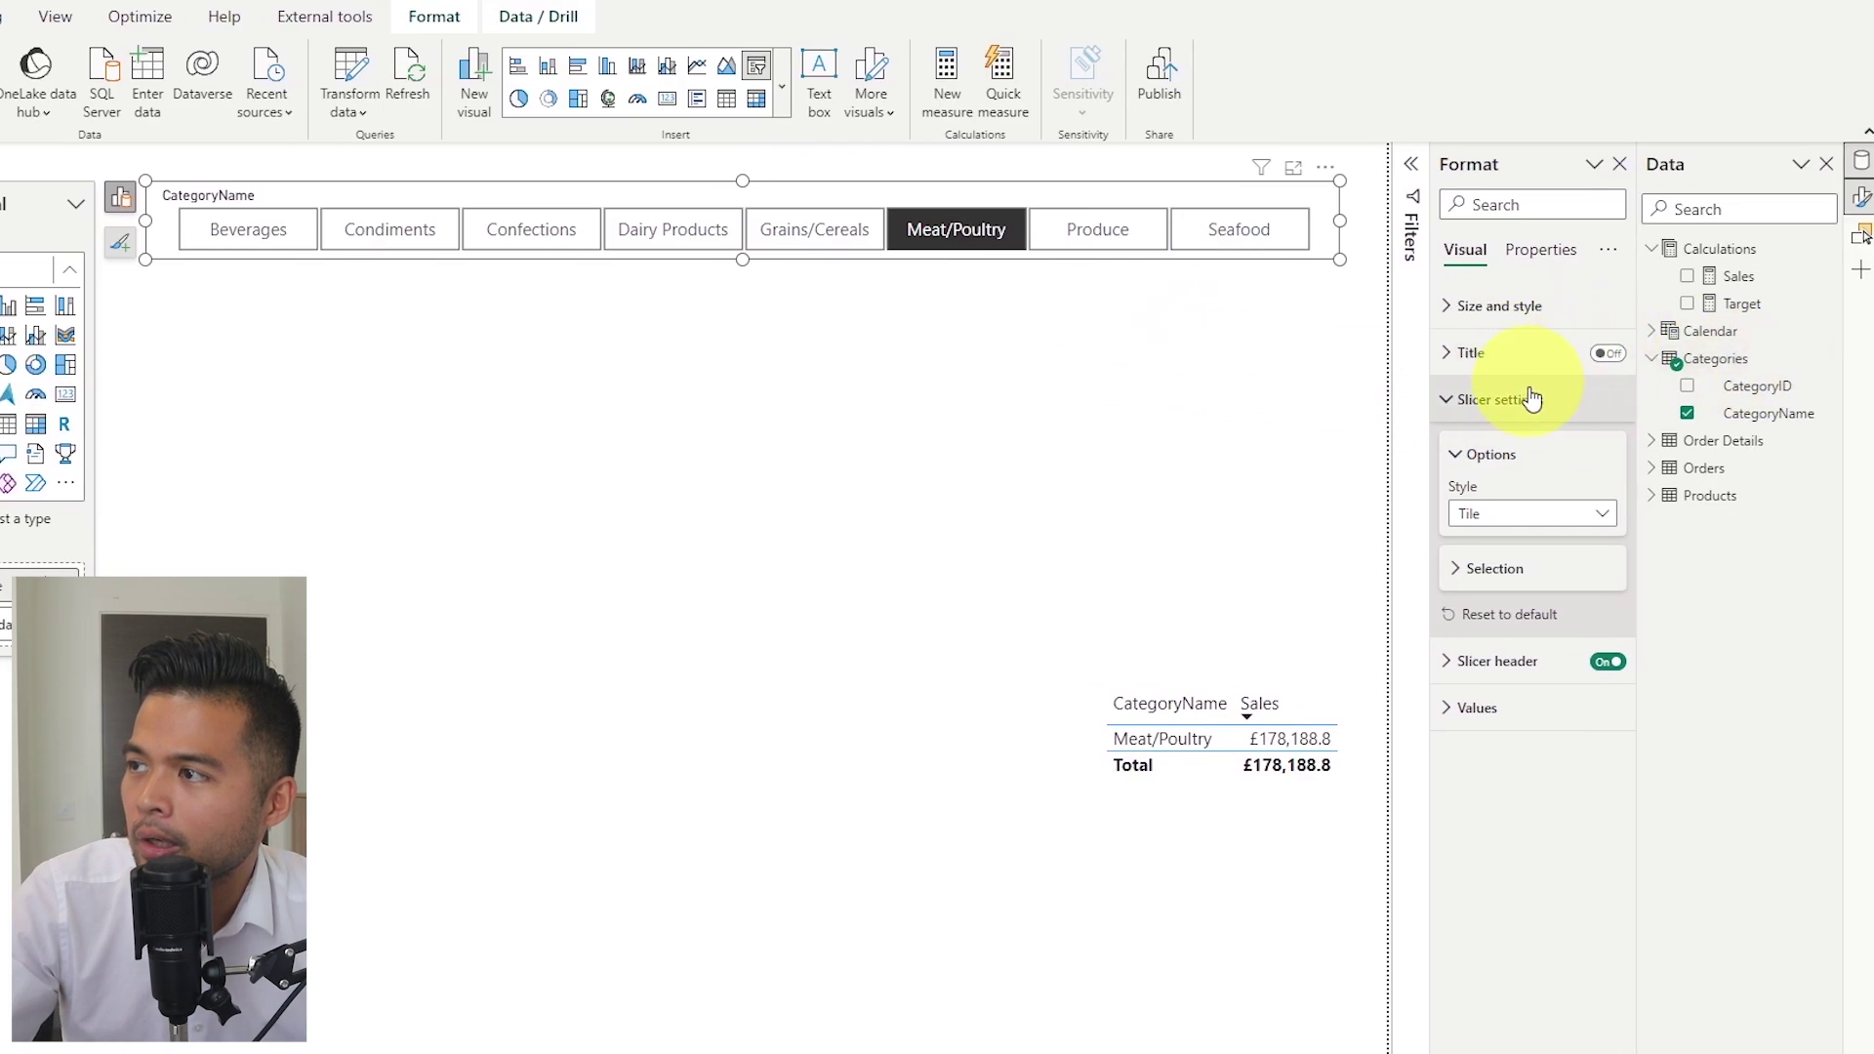
left_click(1526, 415)
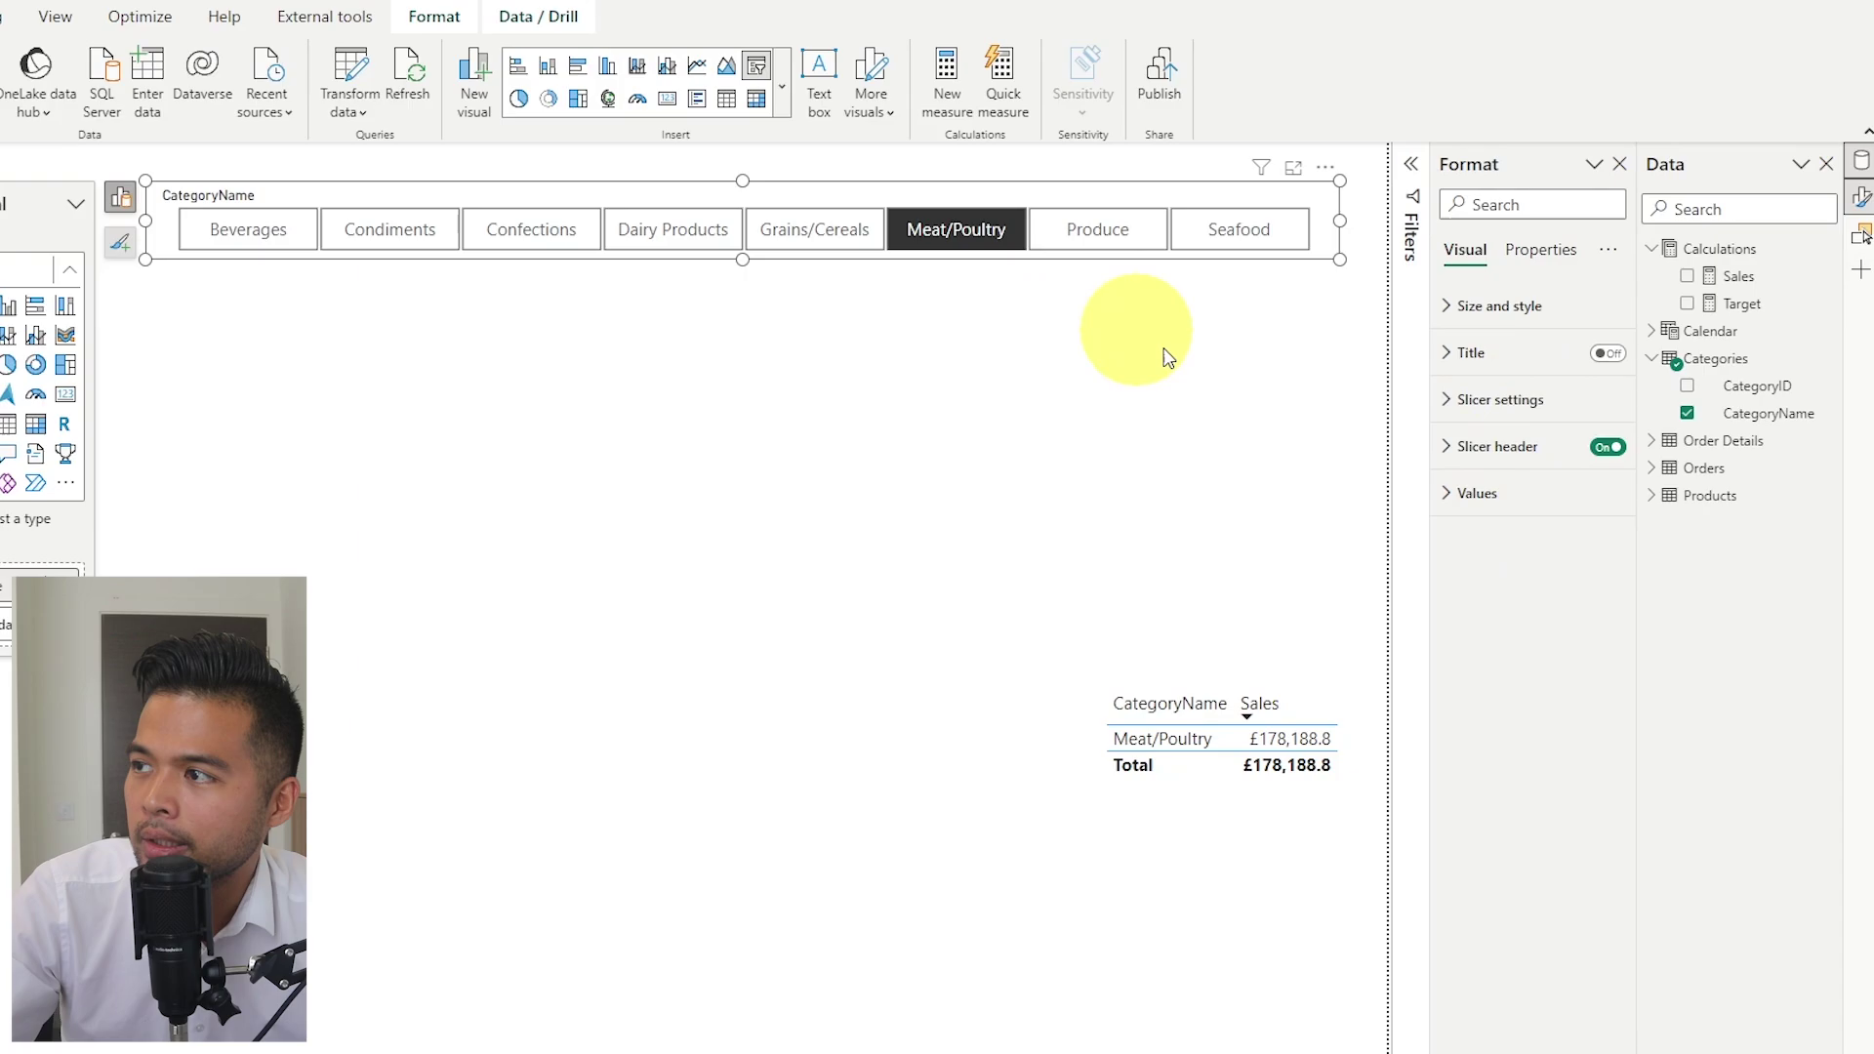
left_click(1476, 495)
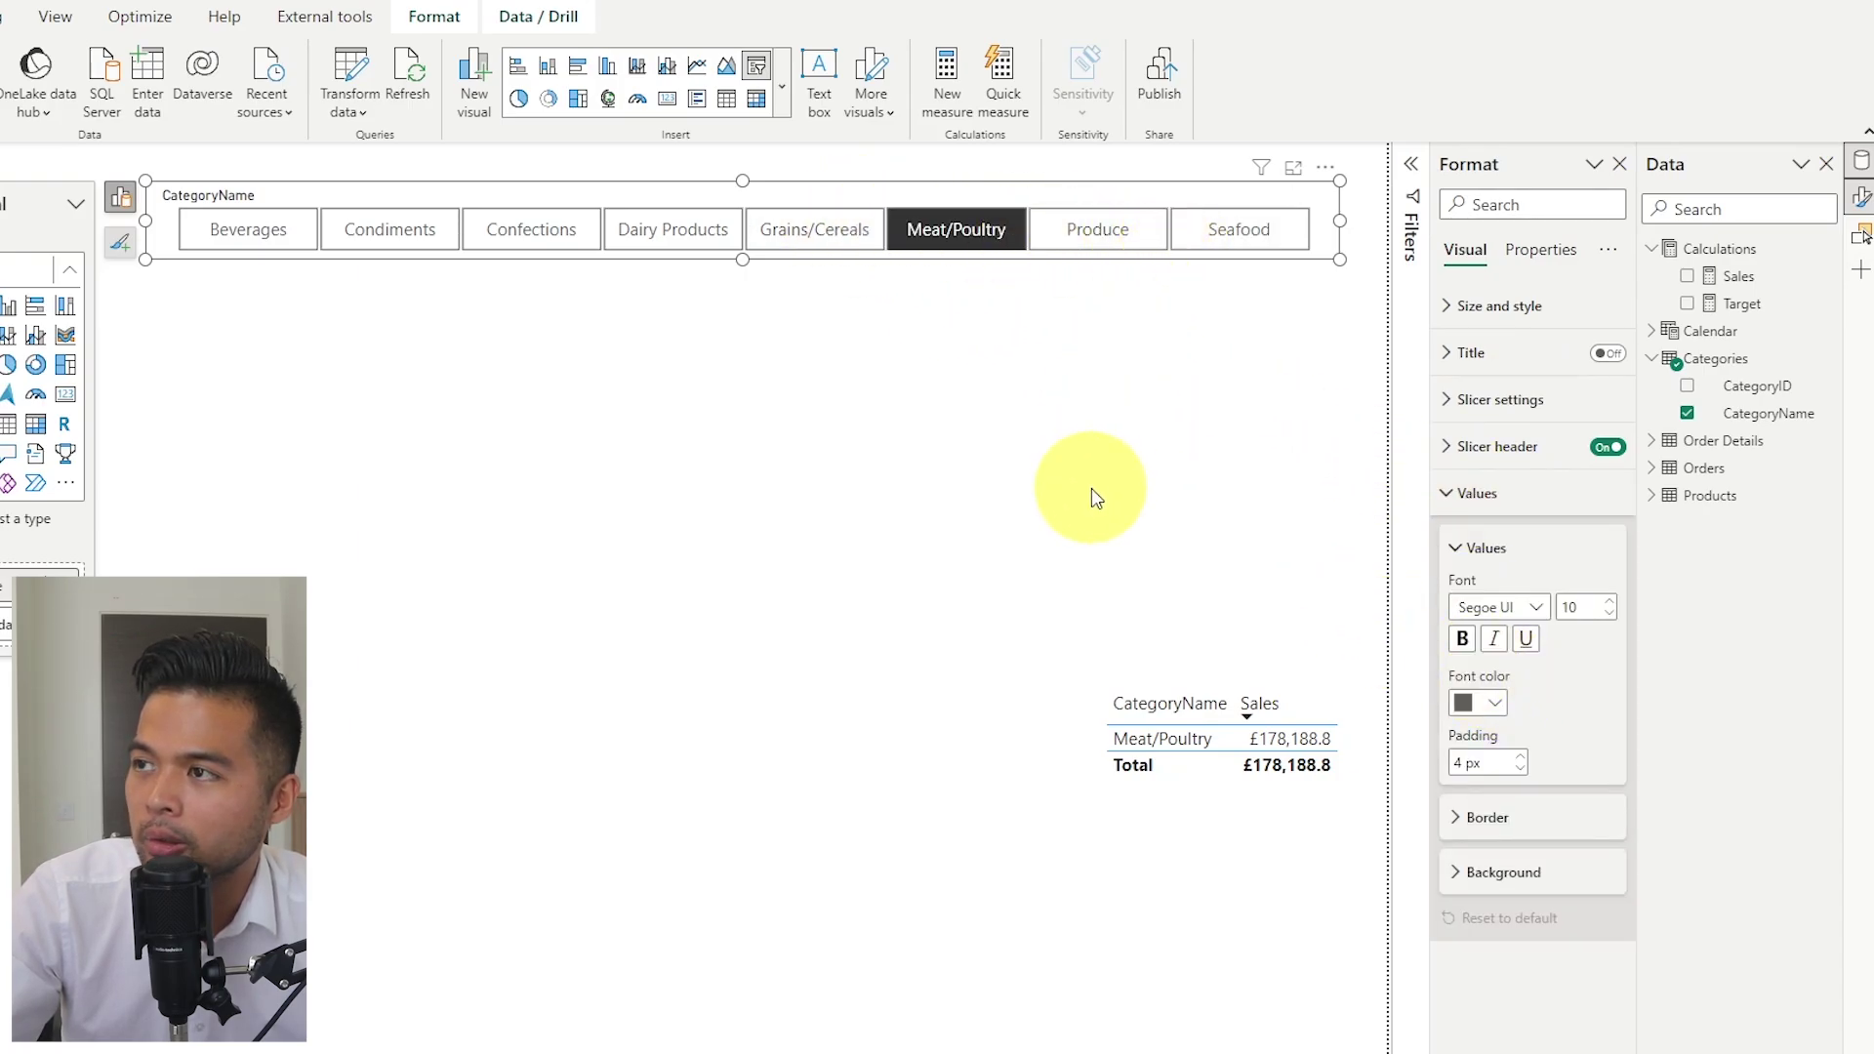
left_click(810, 289)
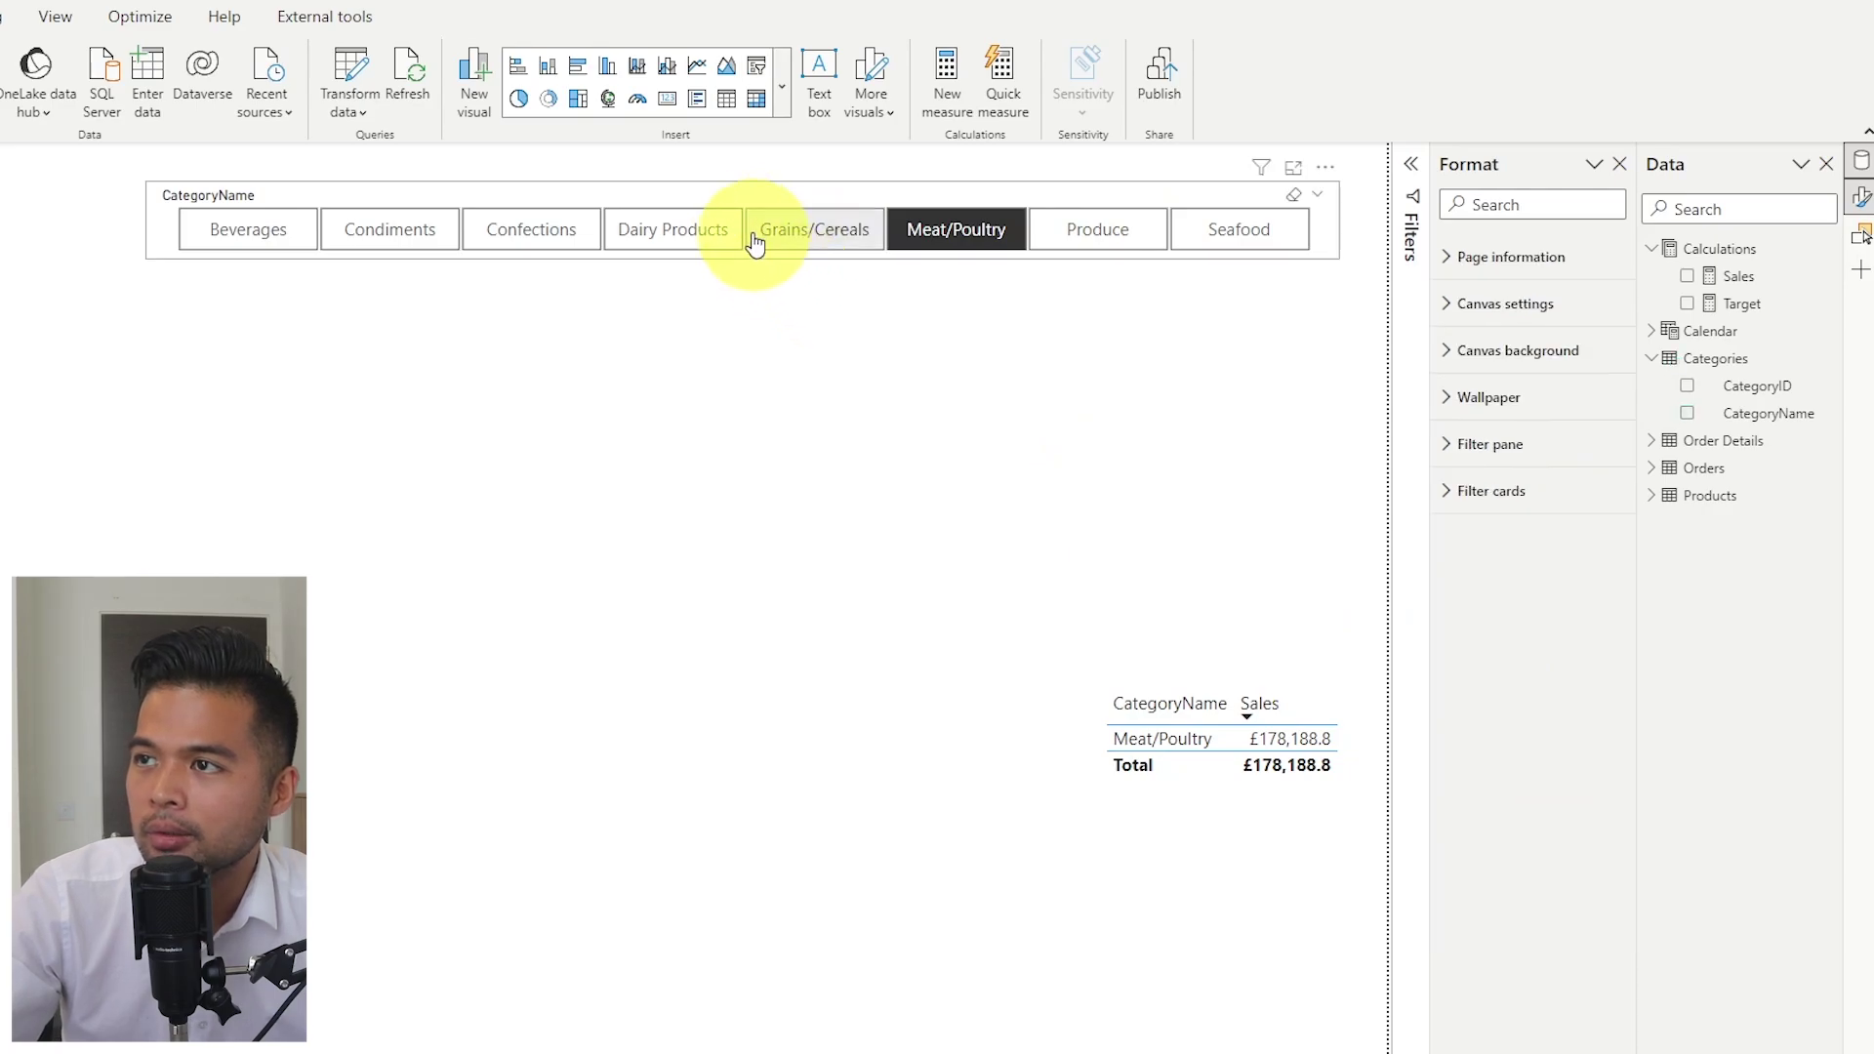
Drag the category tile slicer a little further left
left_click_drag(750, 190, 729, 190)
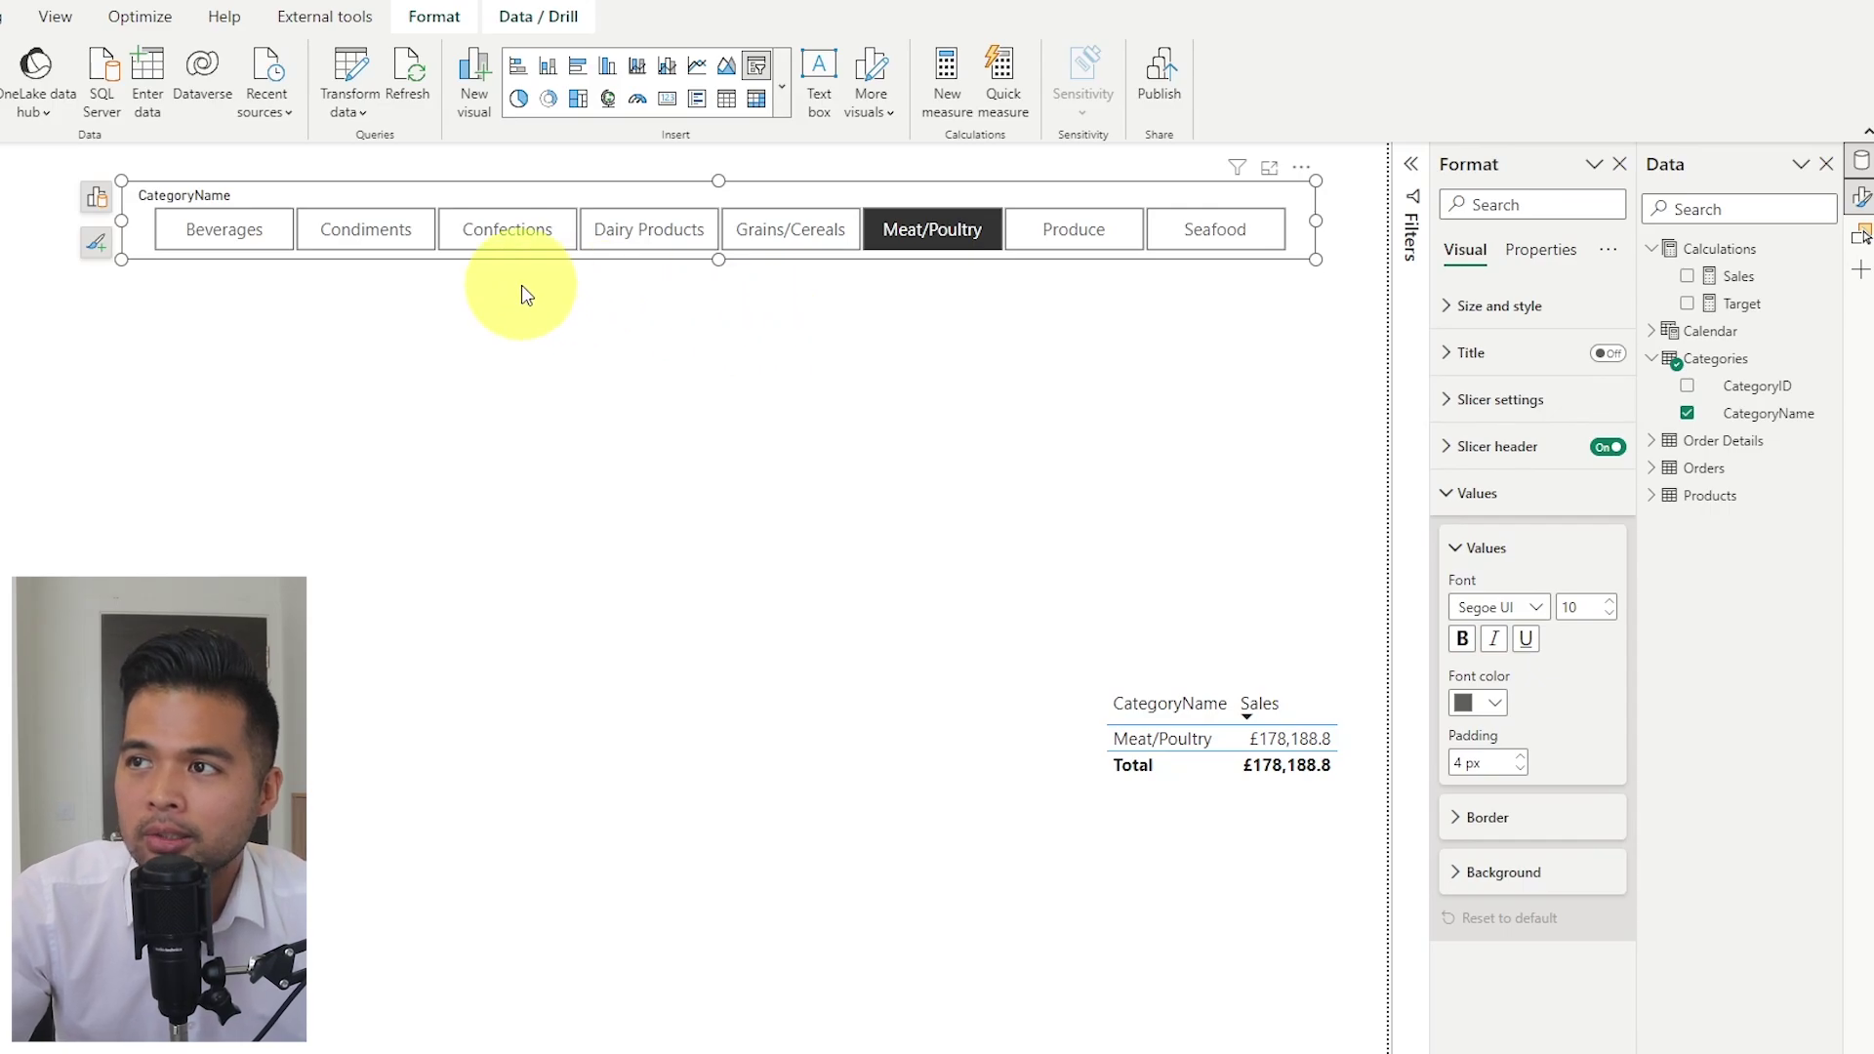
Create a CategoryName treemap sized by Count of CategoryID, clearing the Meat/Poultry filter
left_click_drag(526, 200, 524, 189)
left_click(563, 422)
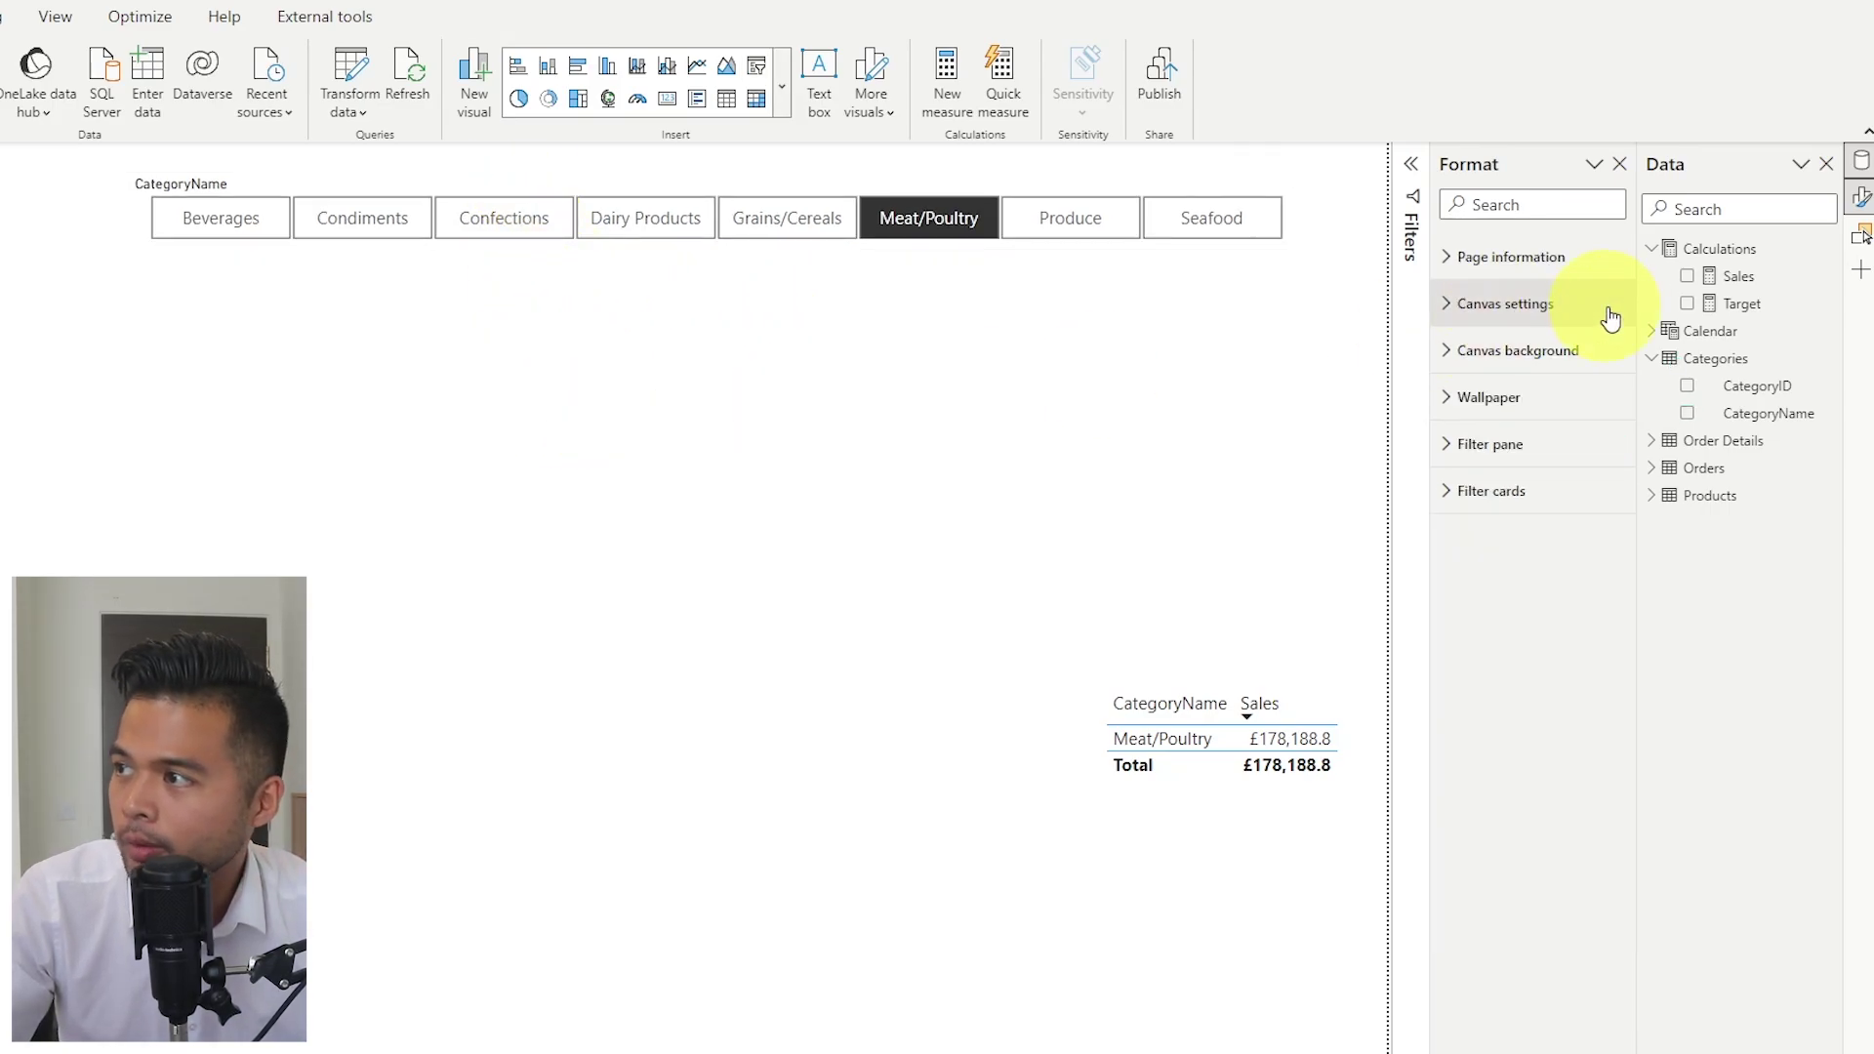
left_click_drag(1768, 413, 360, 433)
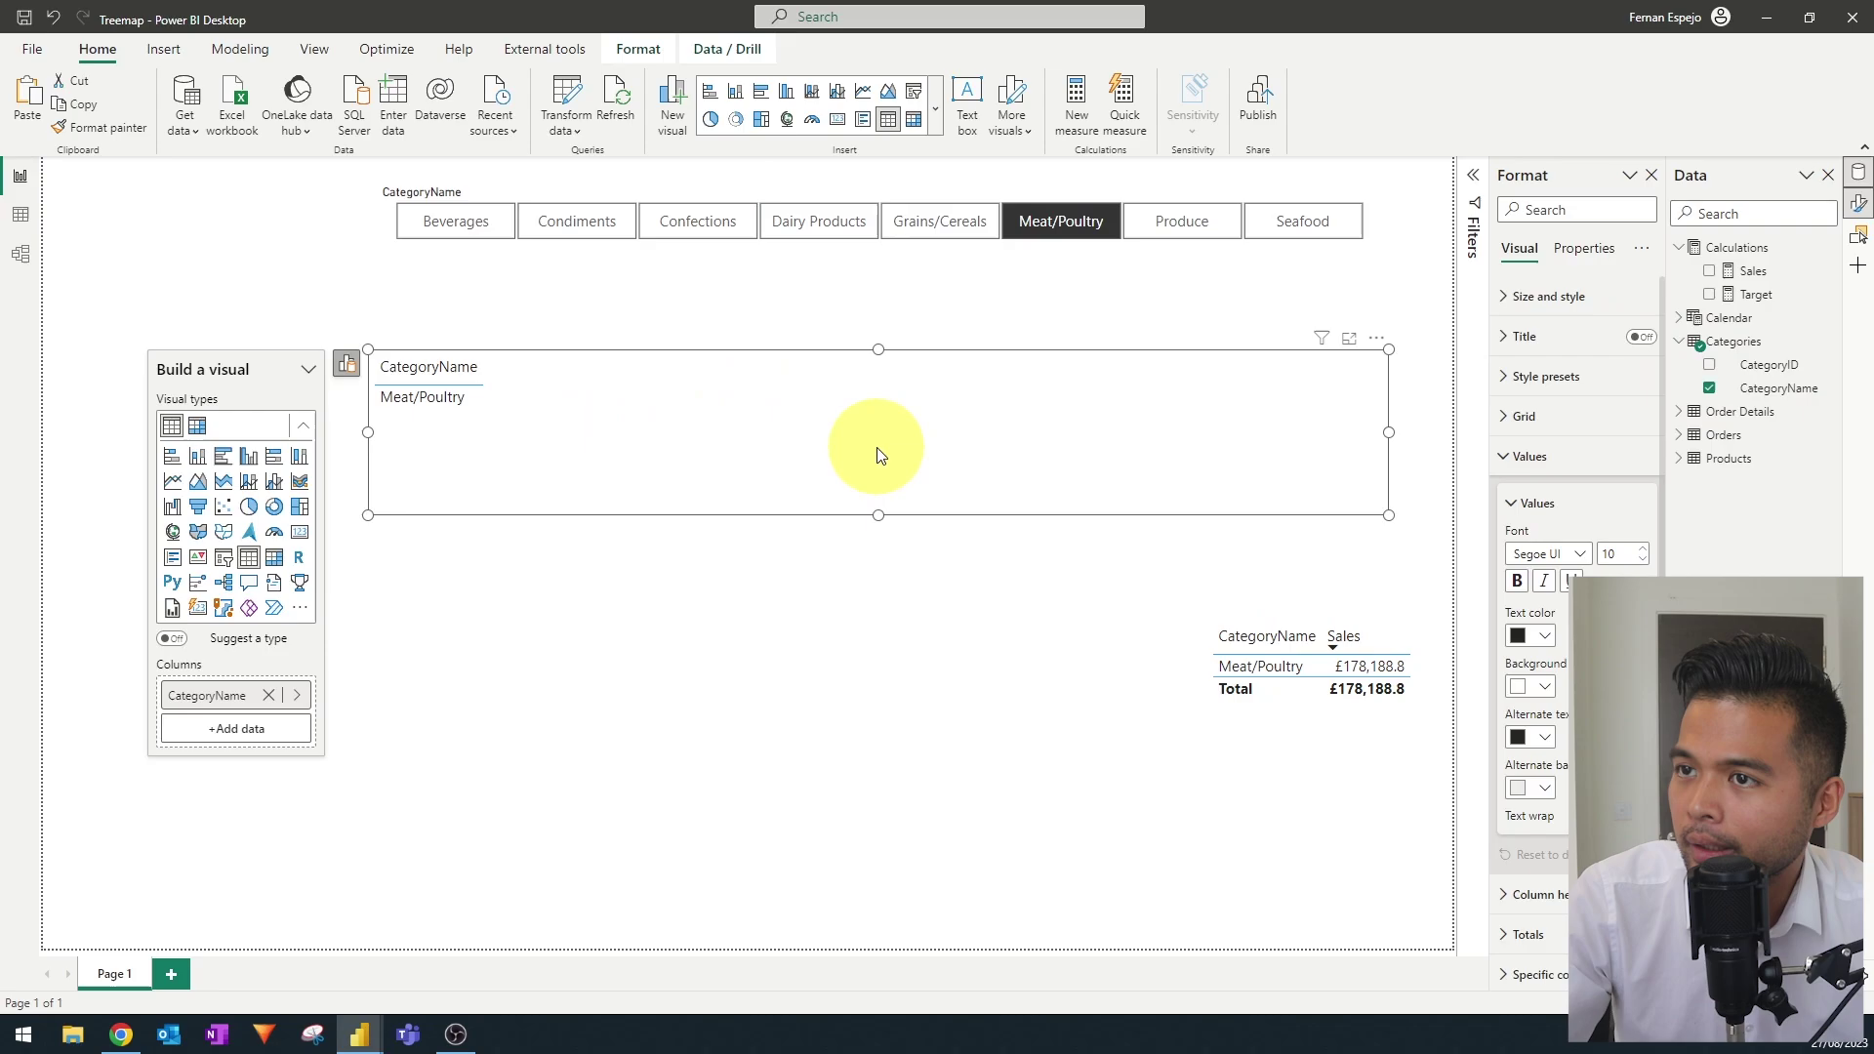
left_click(1073, 220)
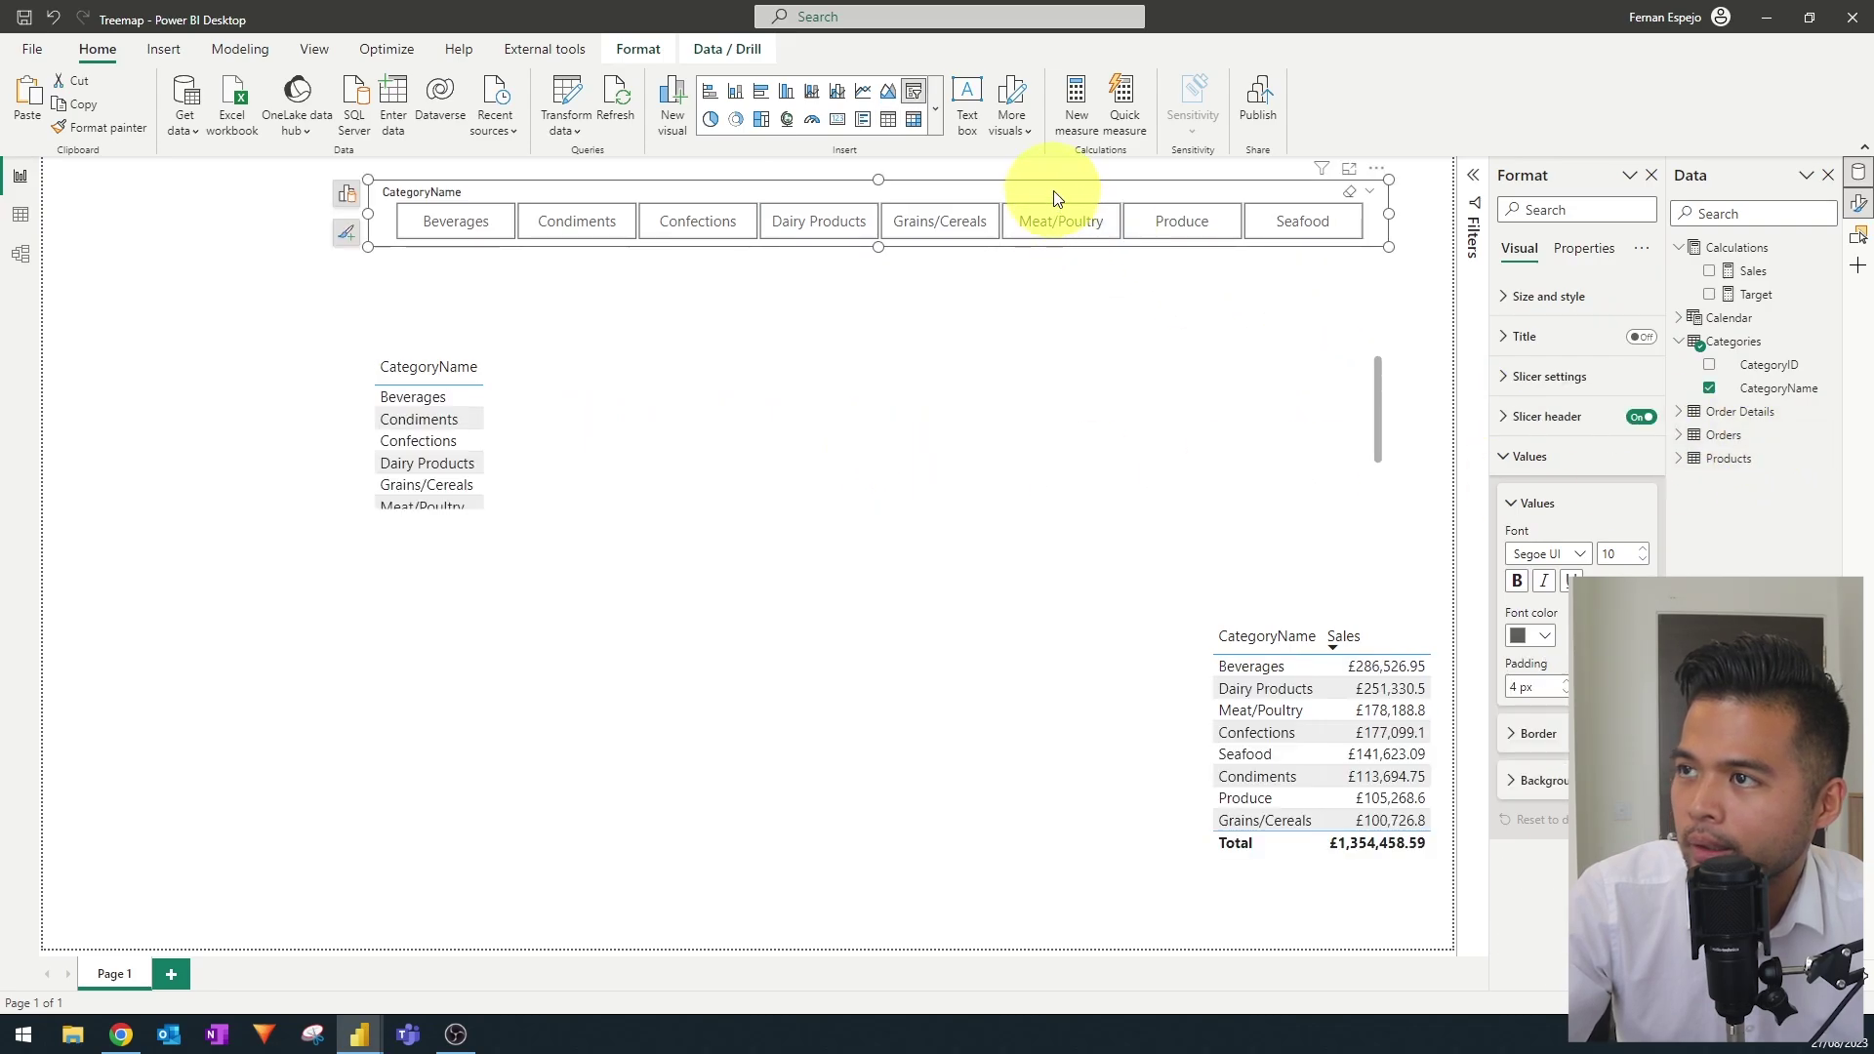
left_click(753, 452)
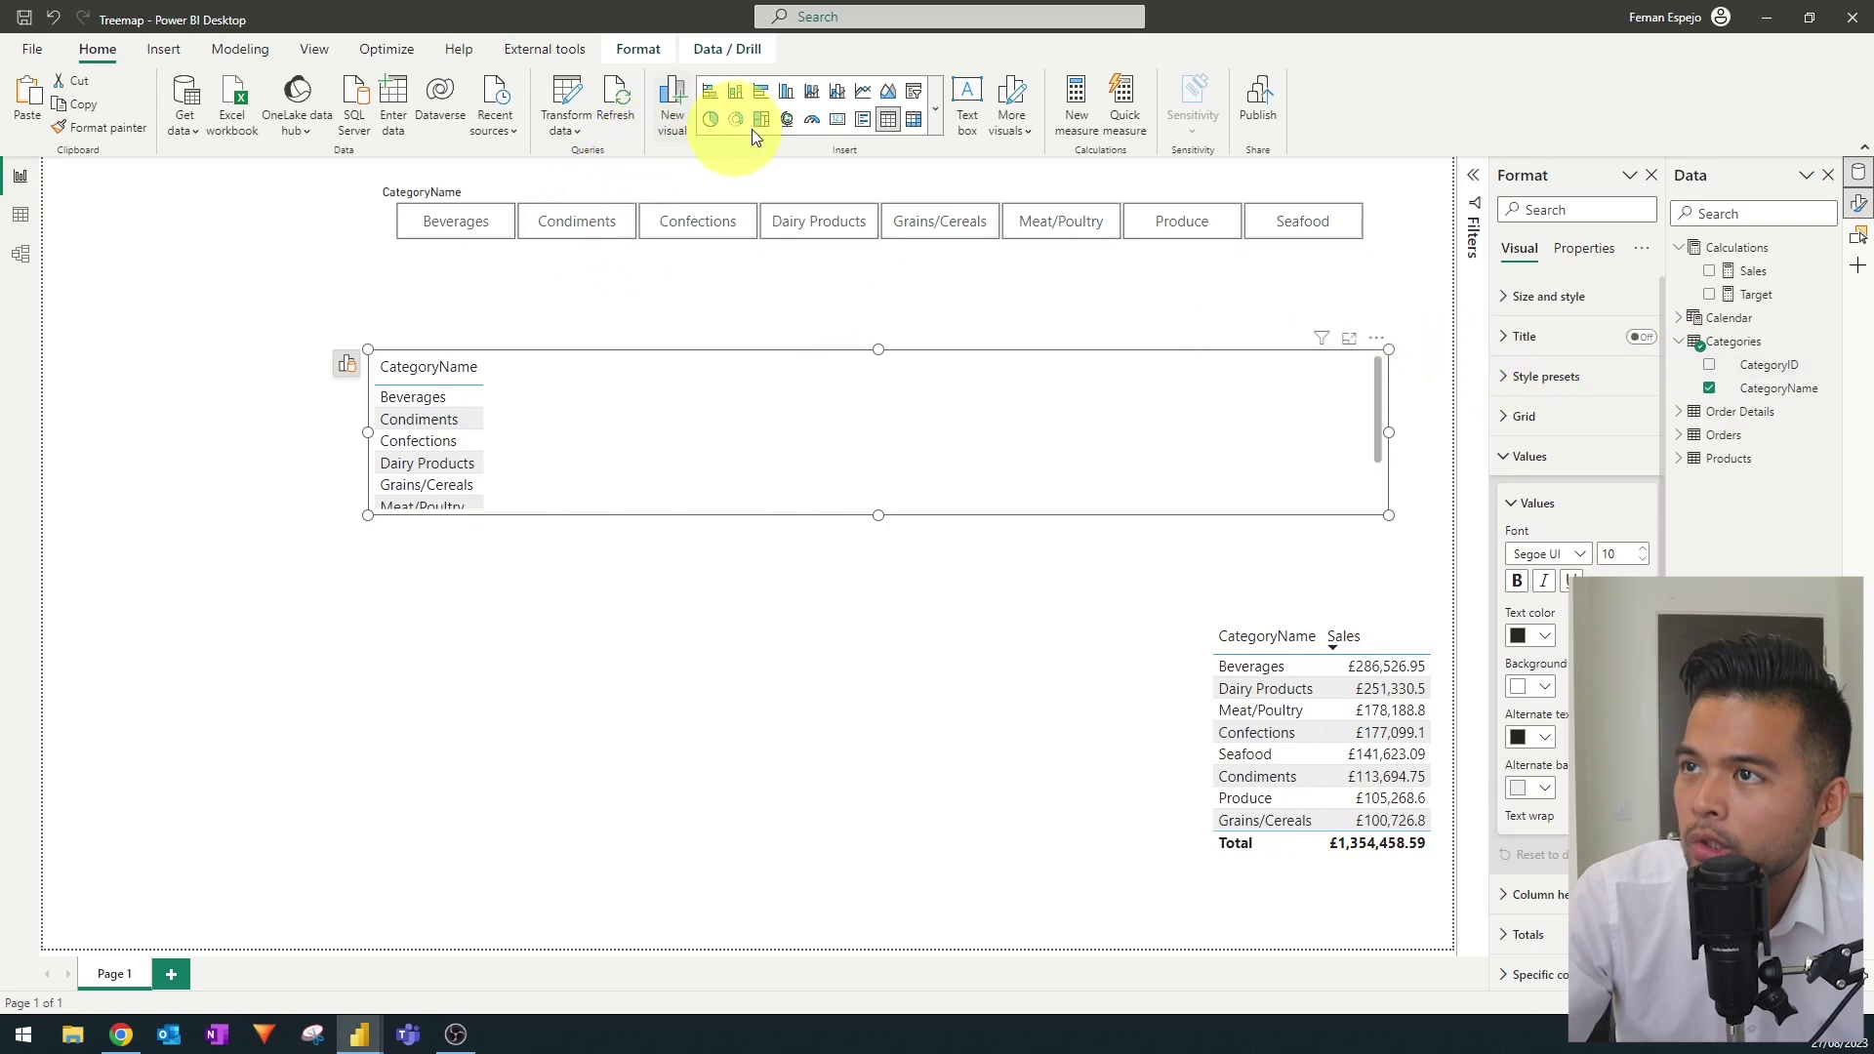
left_click(935, 110)
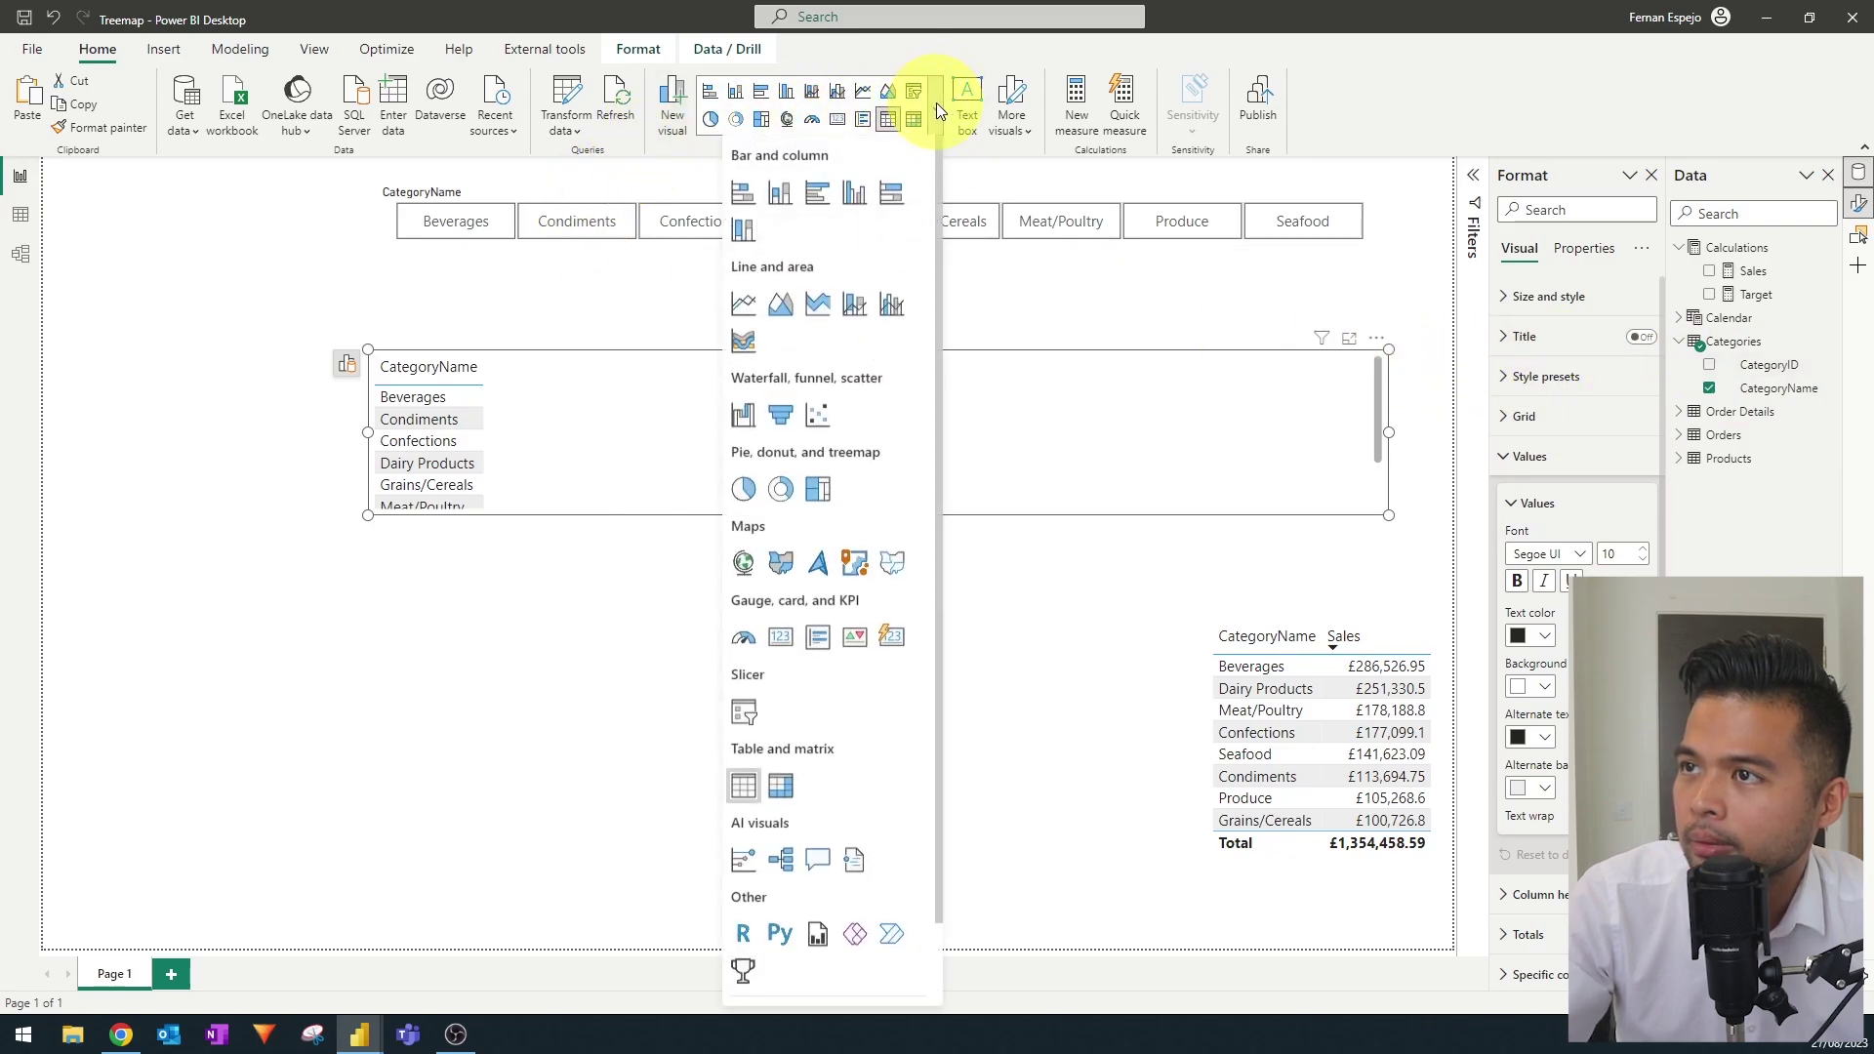
left_click(761, 119)
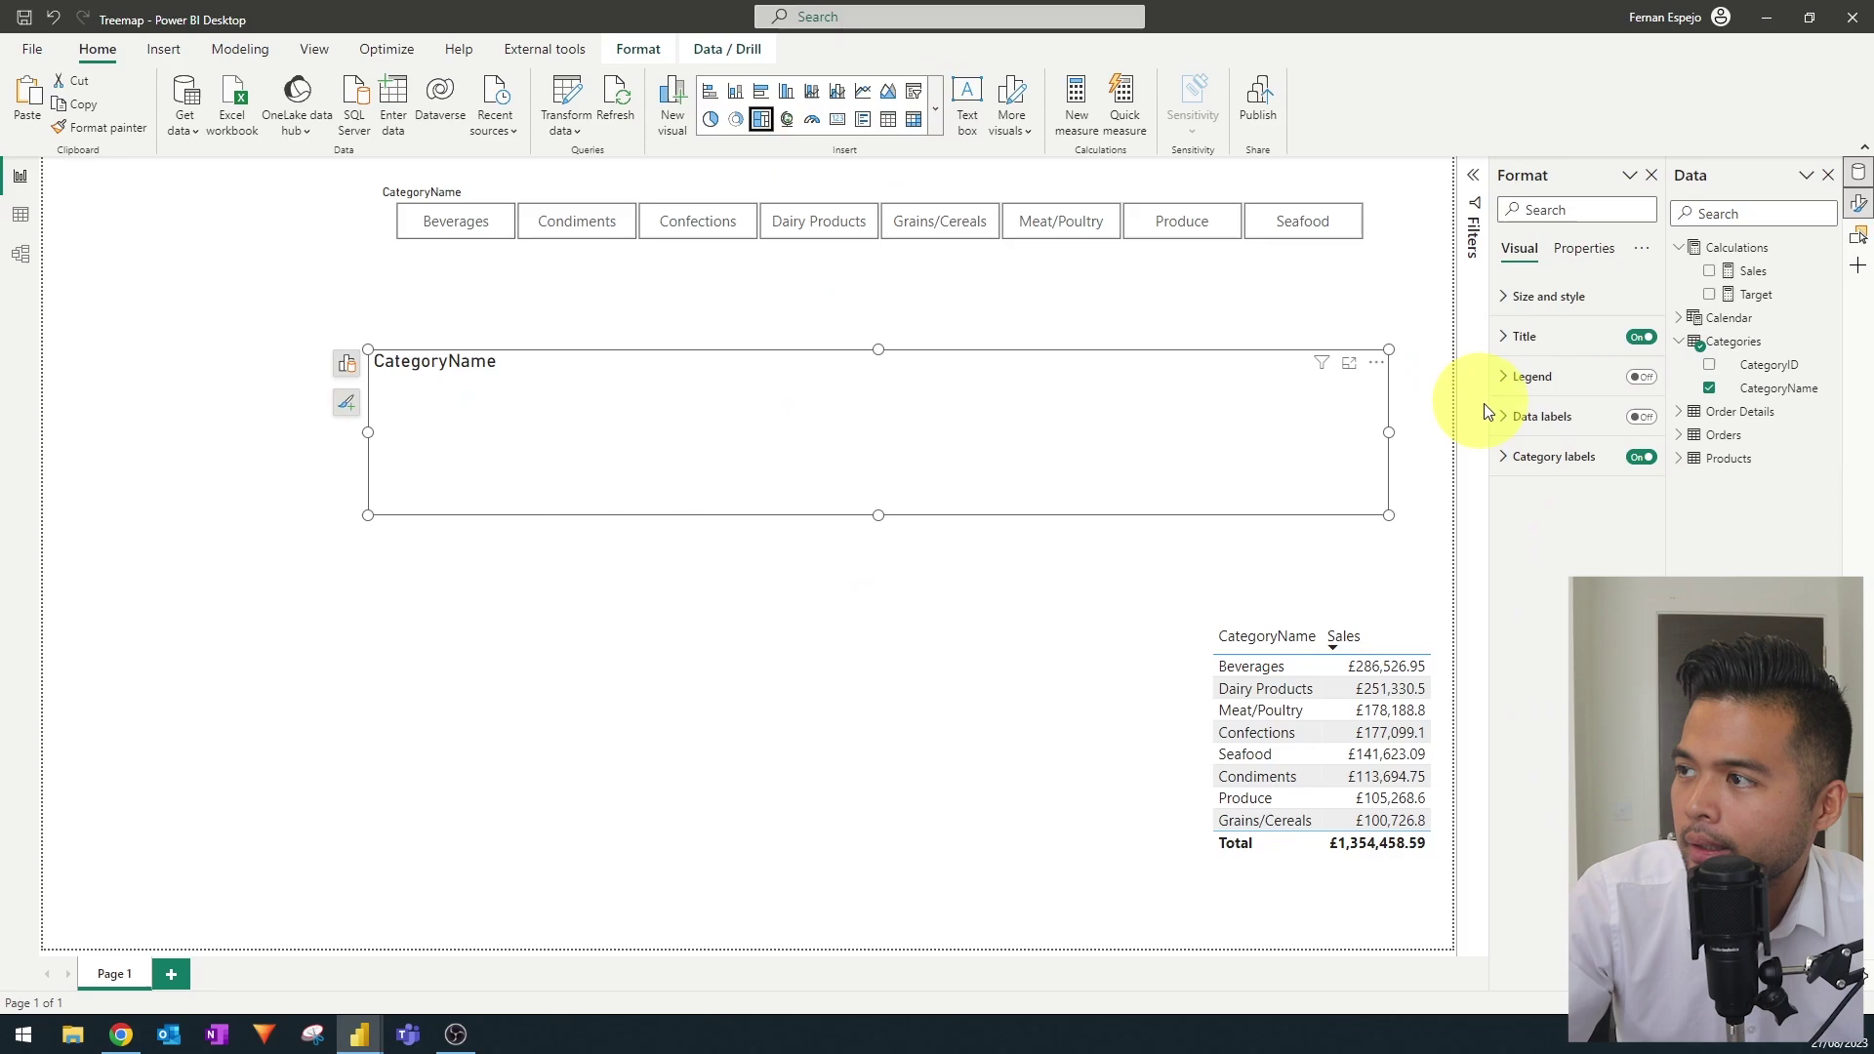
left_click(347, 371)
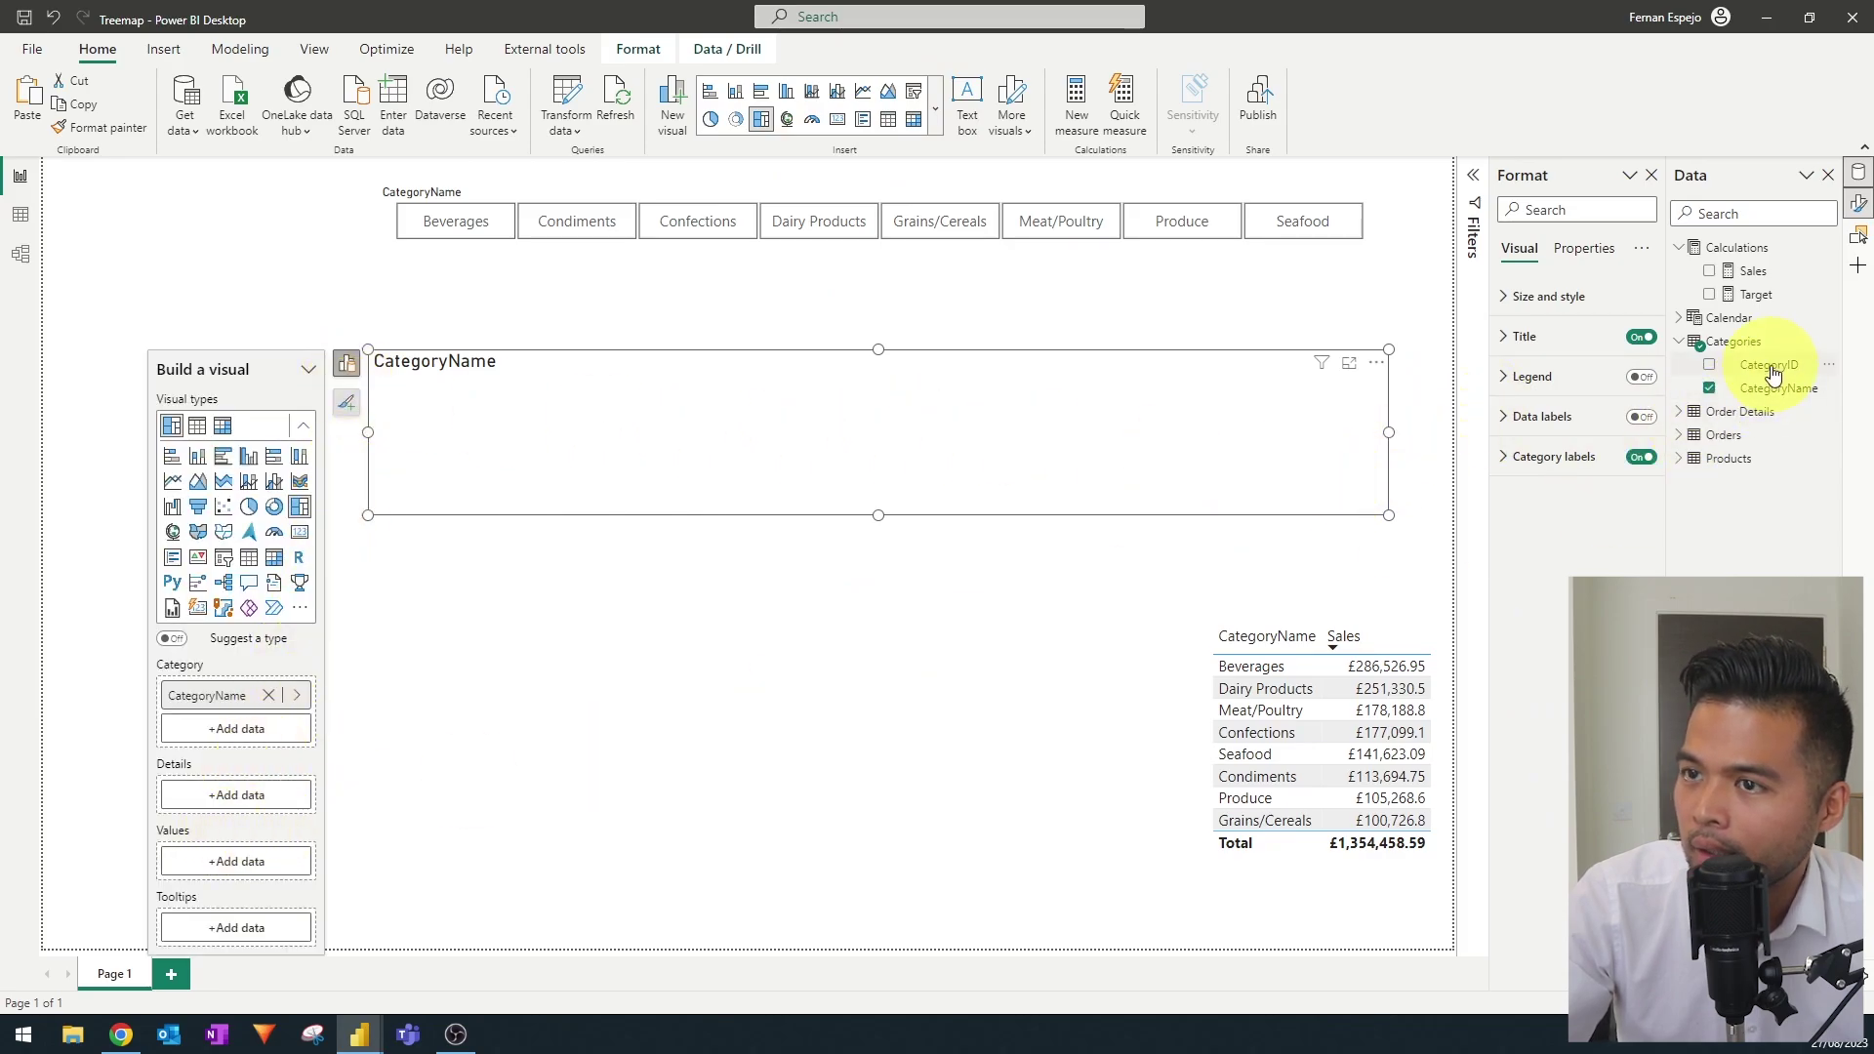
left_click_drag(1768, 366, 256, 863)
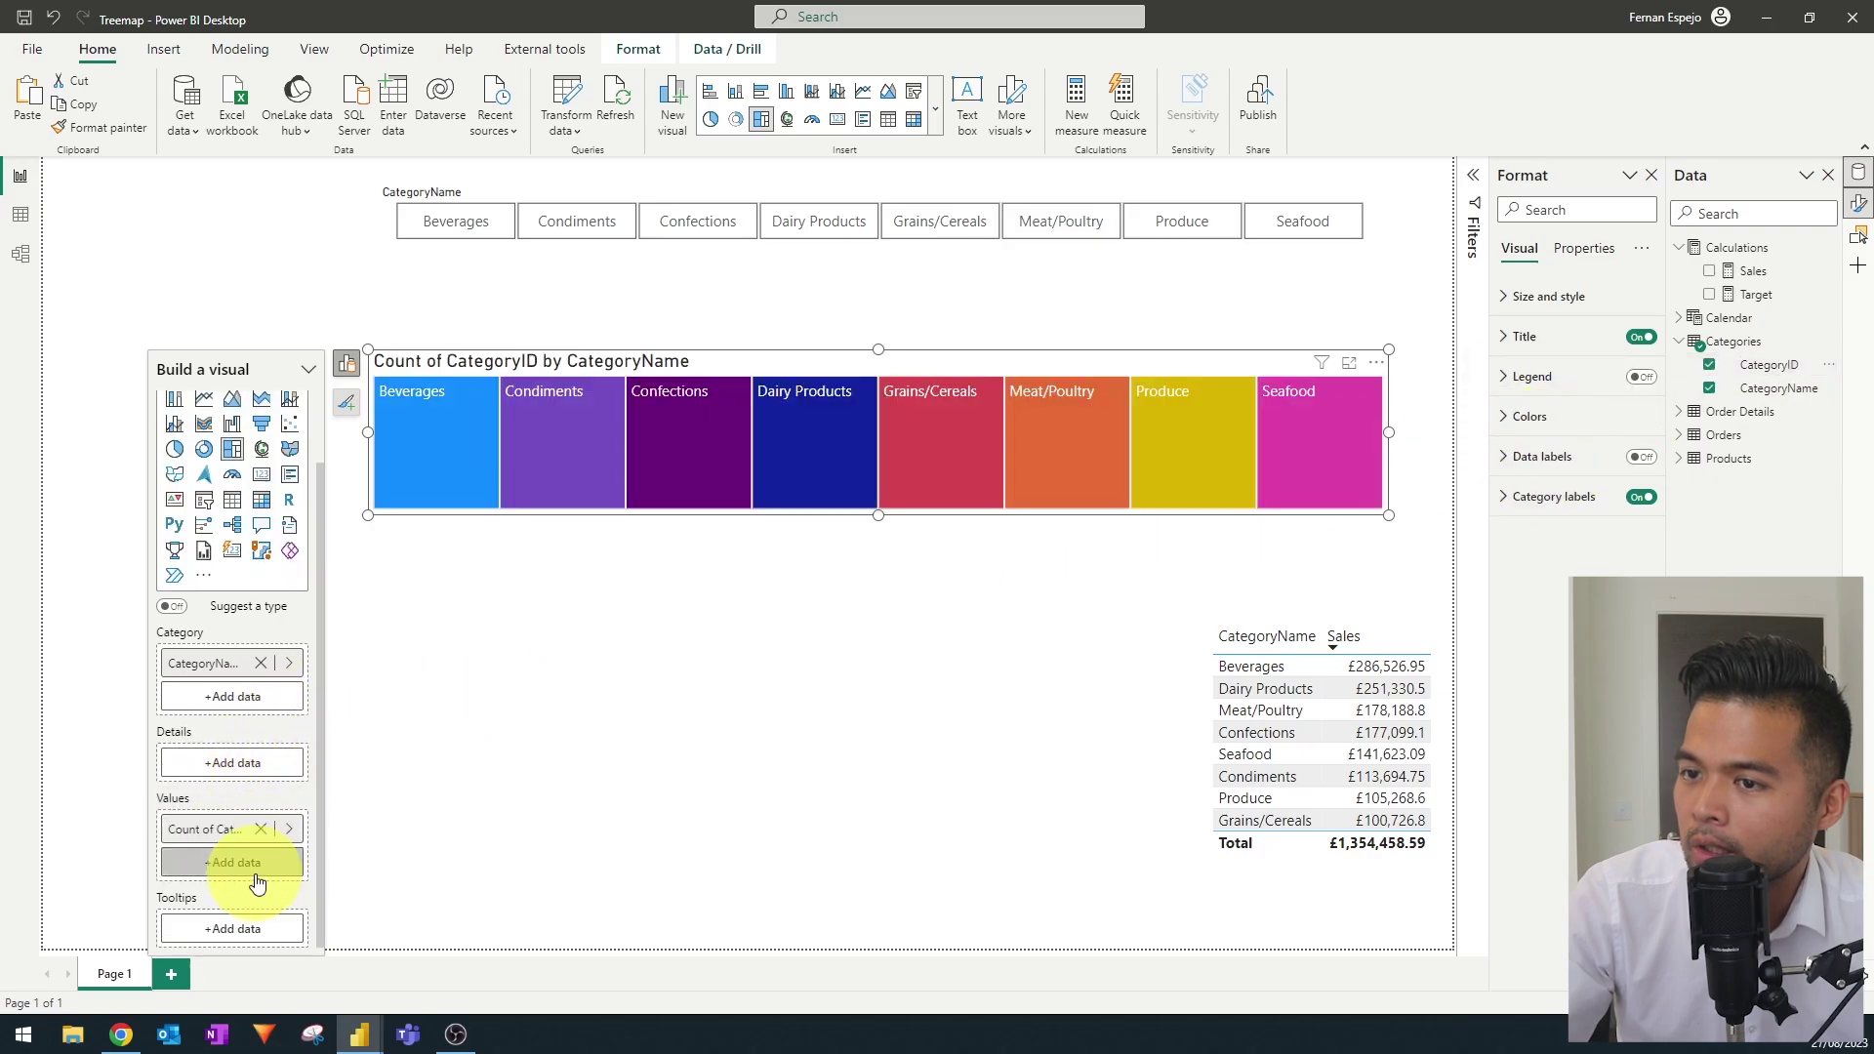
Hide the treemap's title and squeeze it into a thin strip right under the tiles
left_click(1644, 339)
left_click_drag(879, 511, 951, 396)
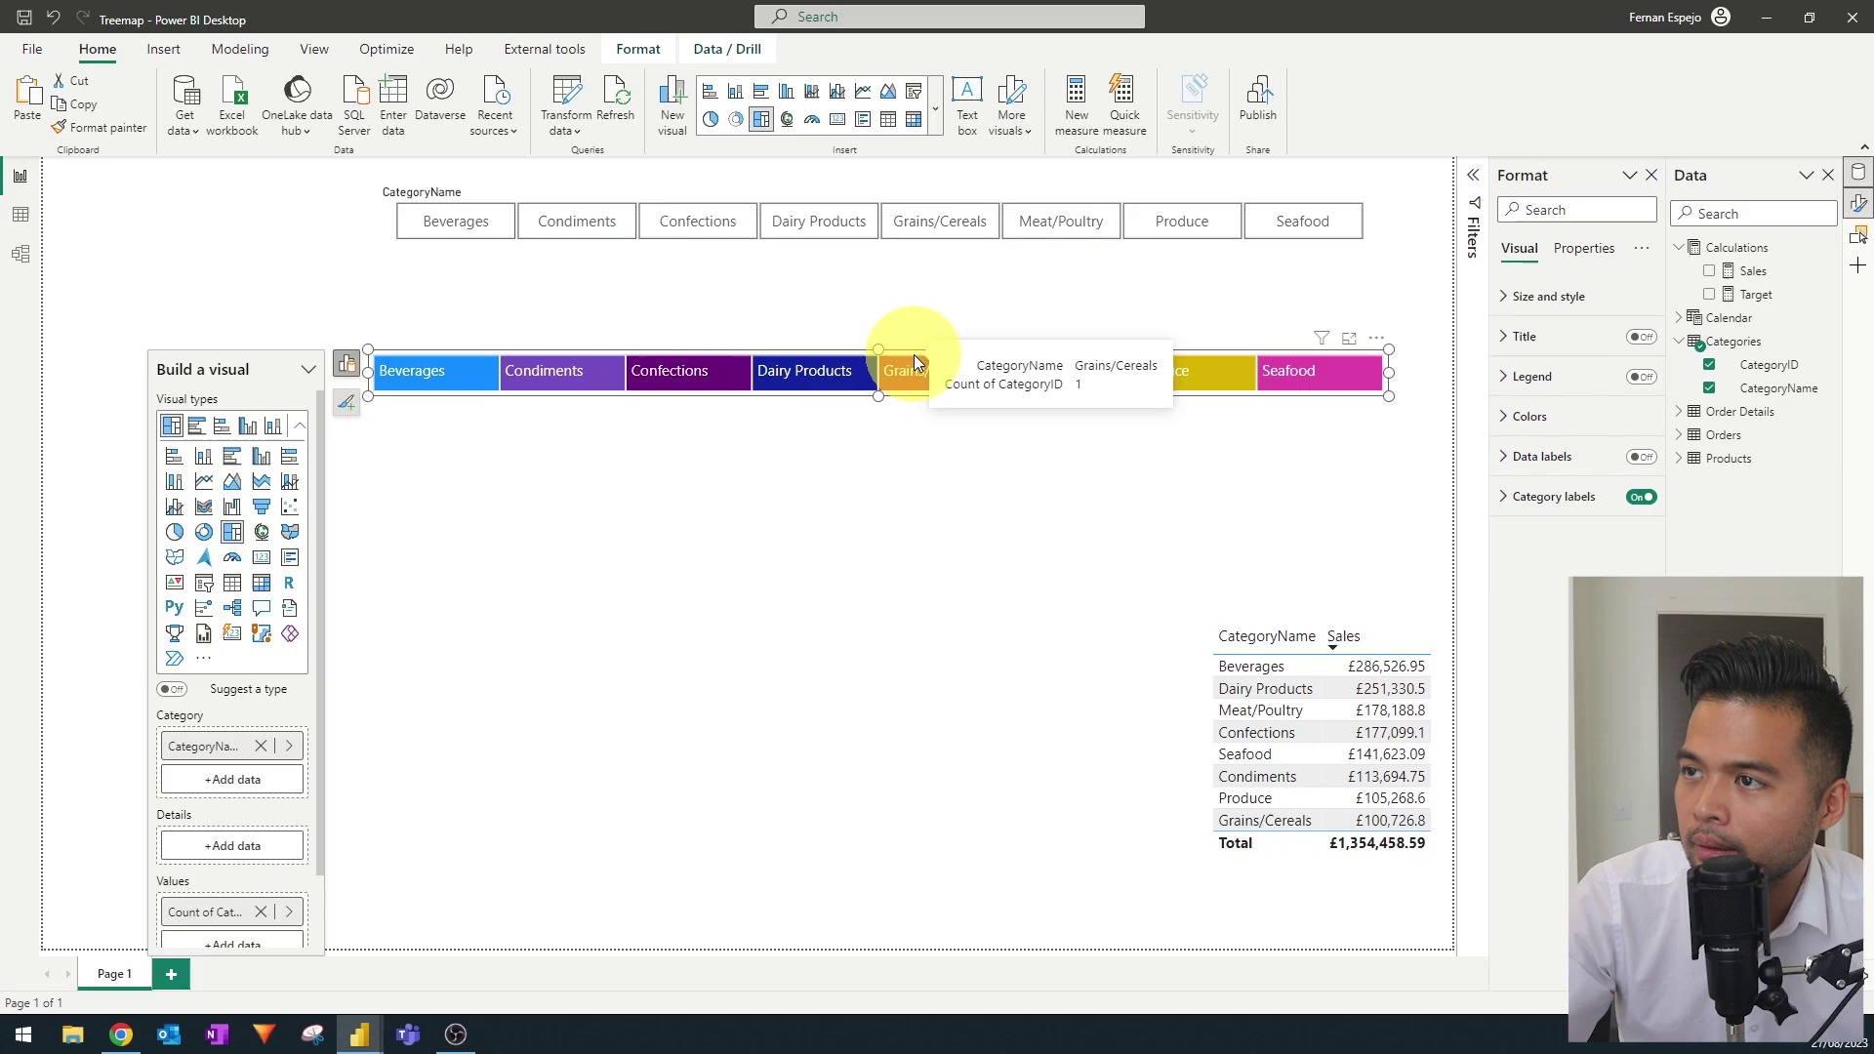
left_click_drag(906, 361, 908, 295)
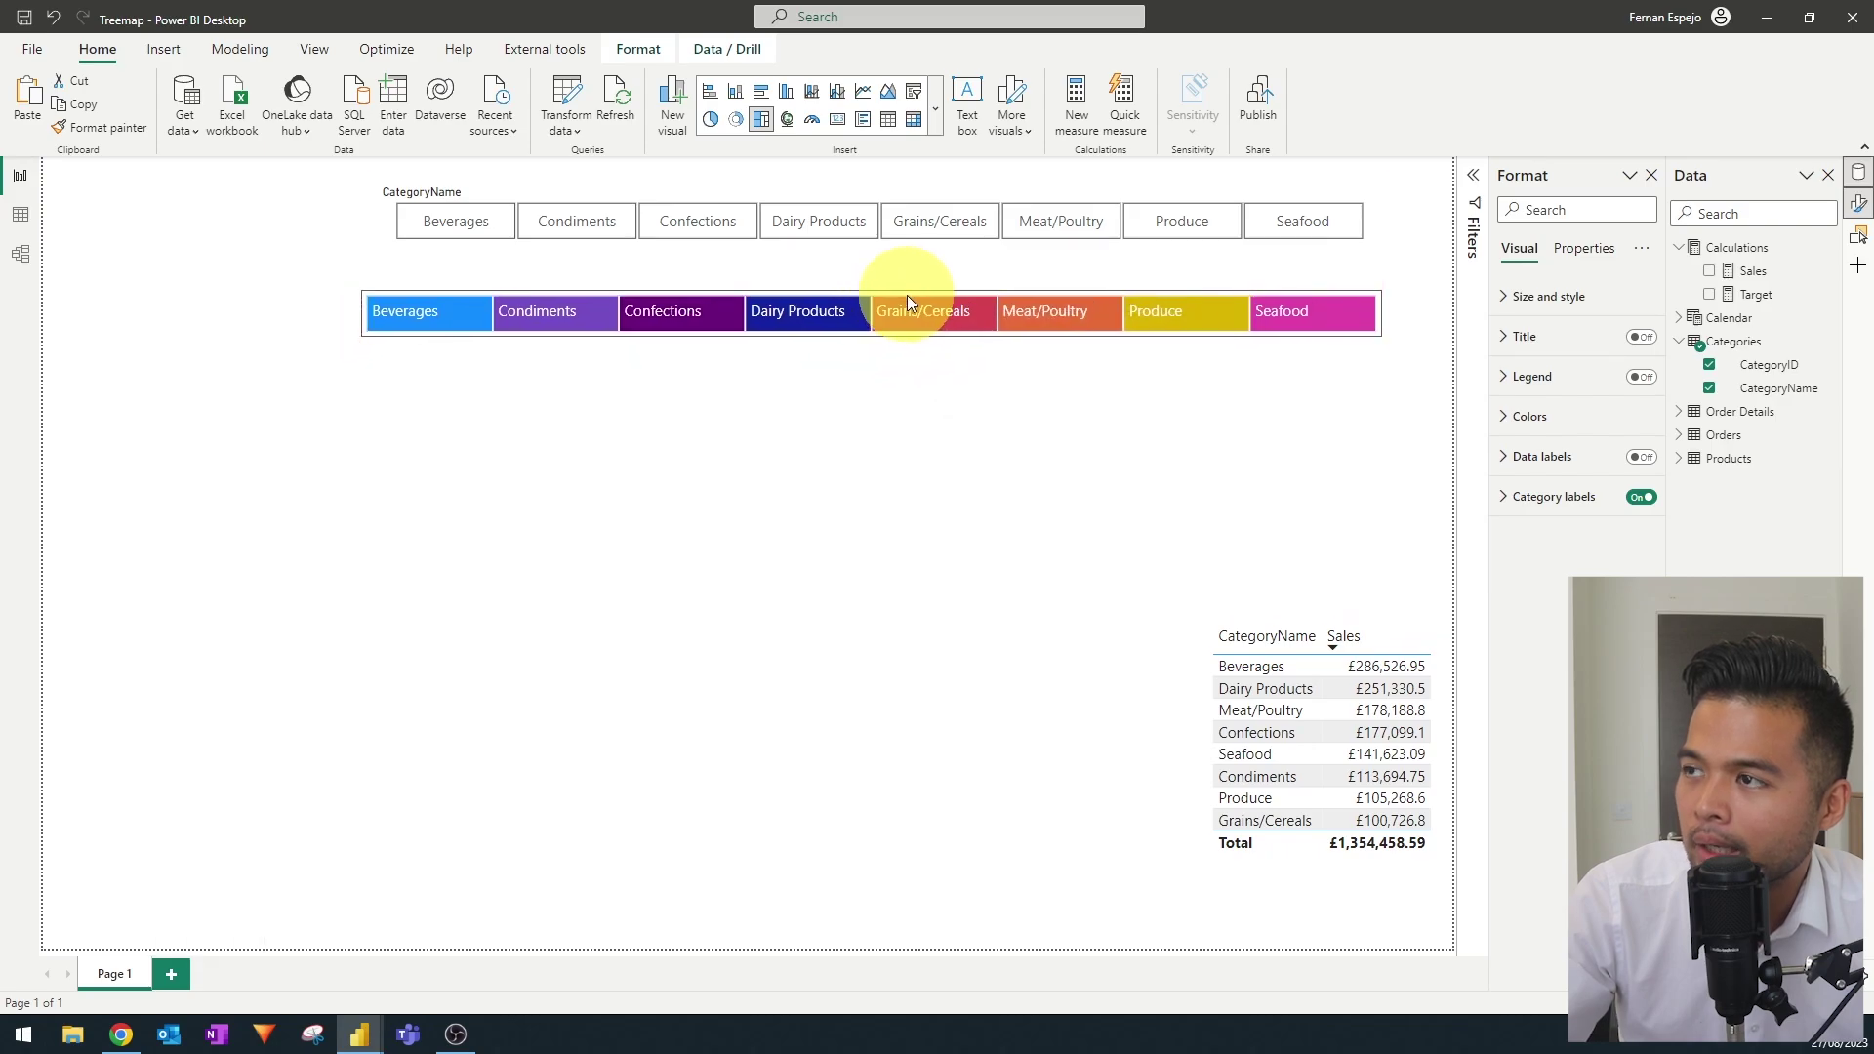
left_click(884, 400)
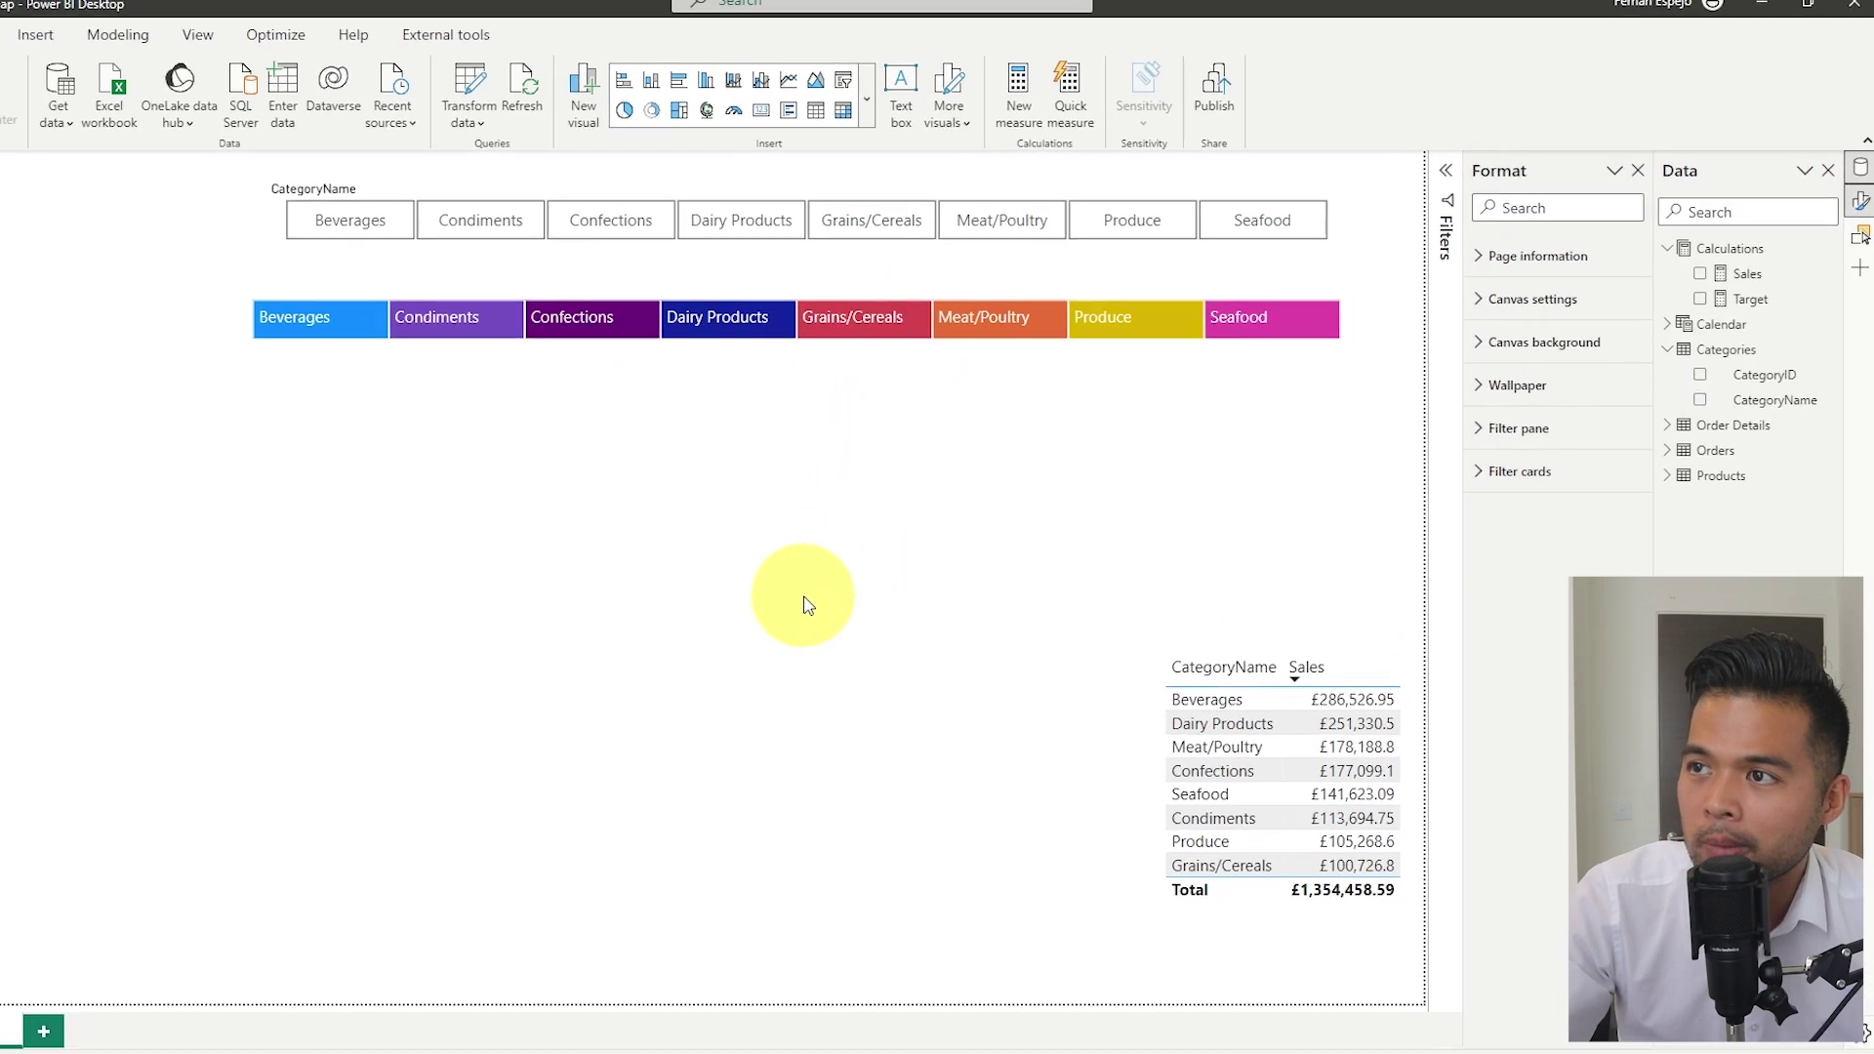
left_click(685, 329)
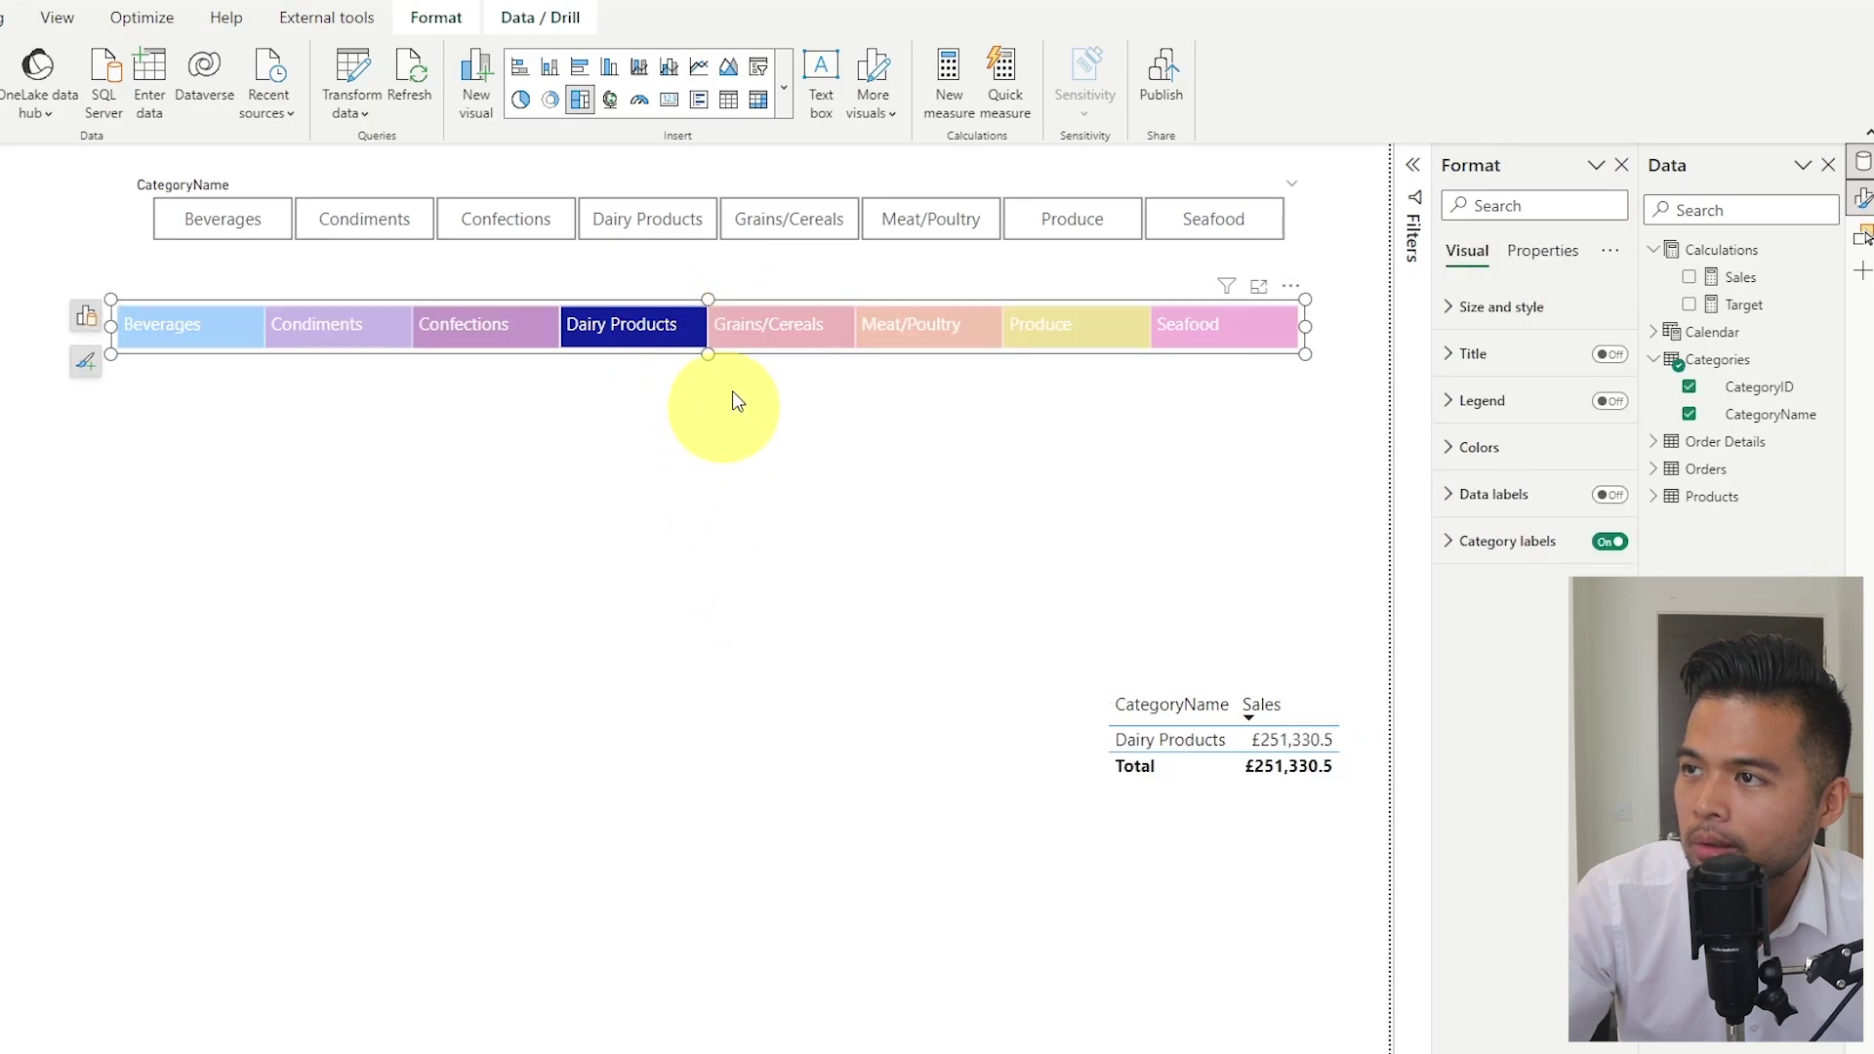
left_click(777, 325)
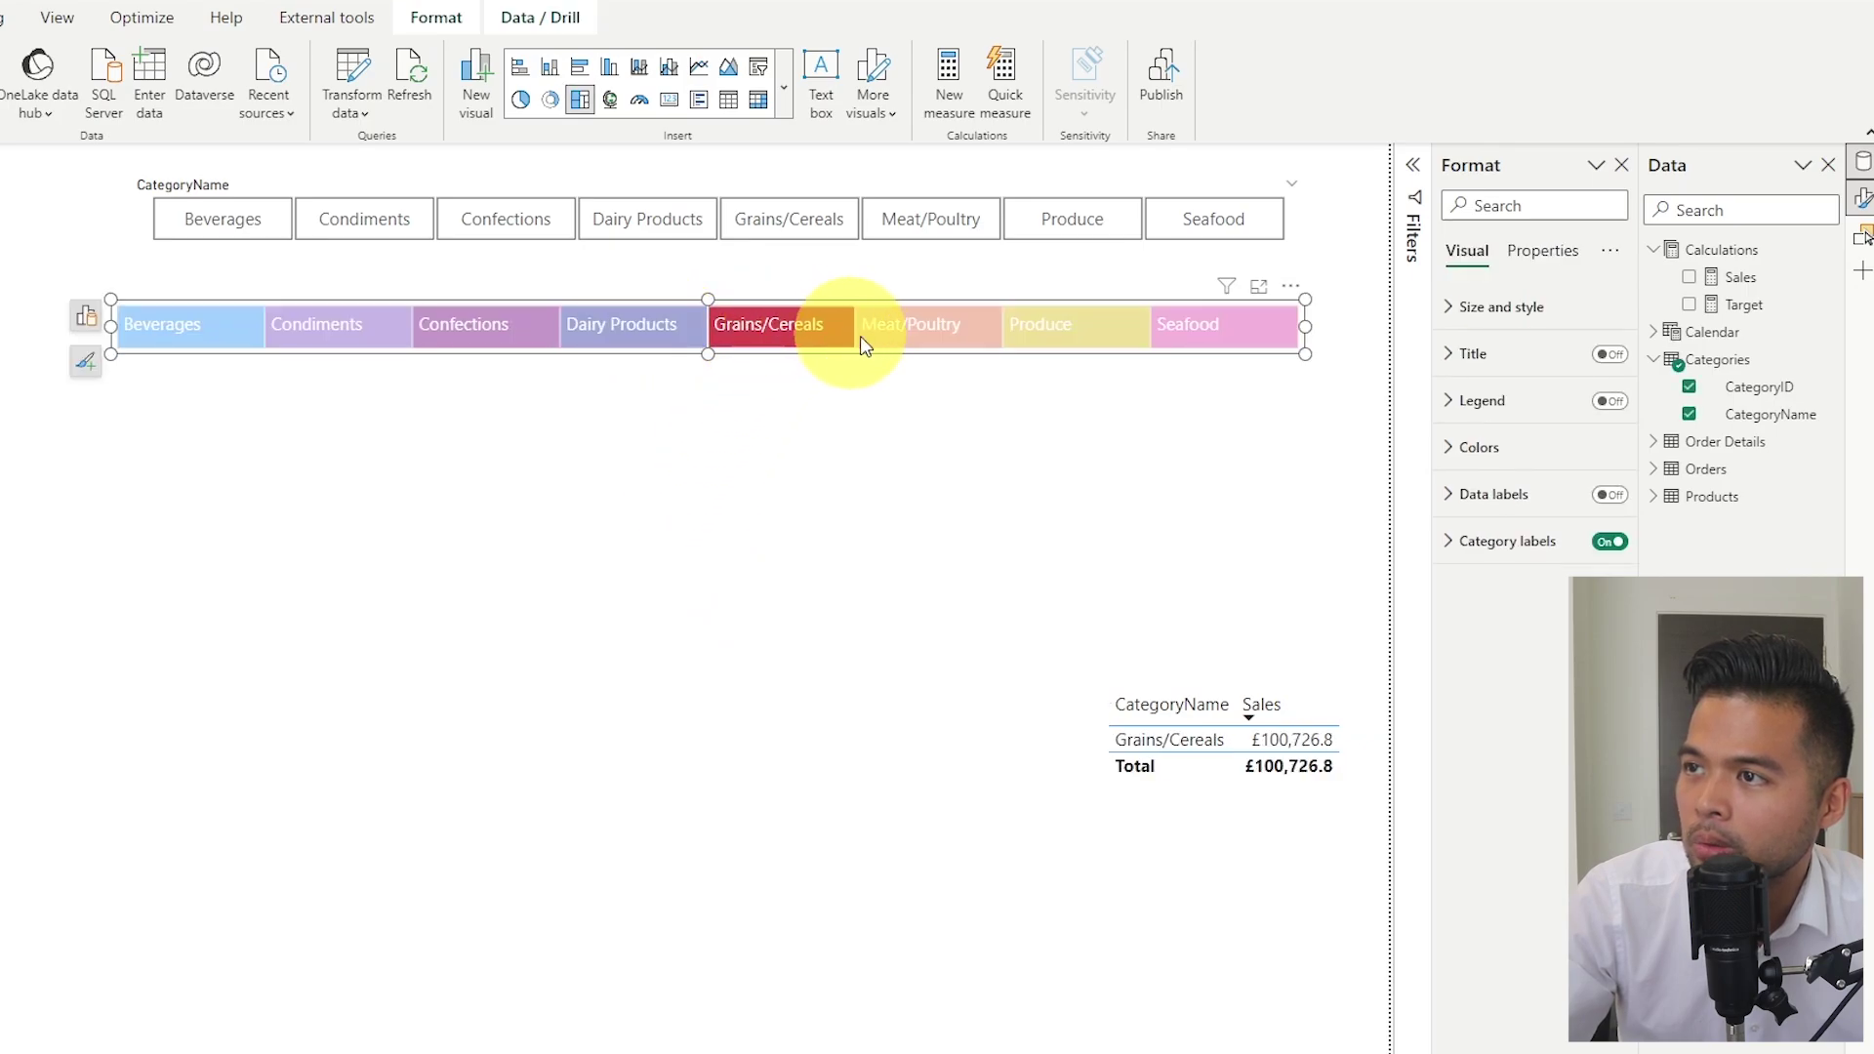
left_click(938, 342)
left_click(1071, 342)
left_click(1175, 341)
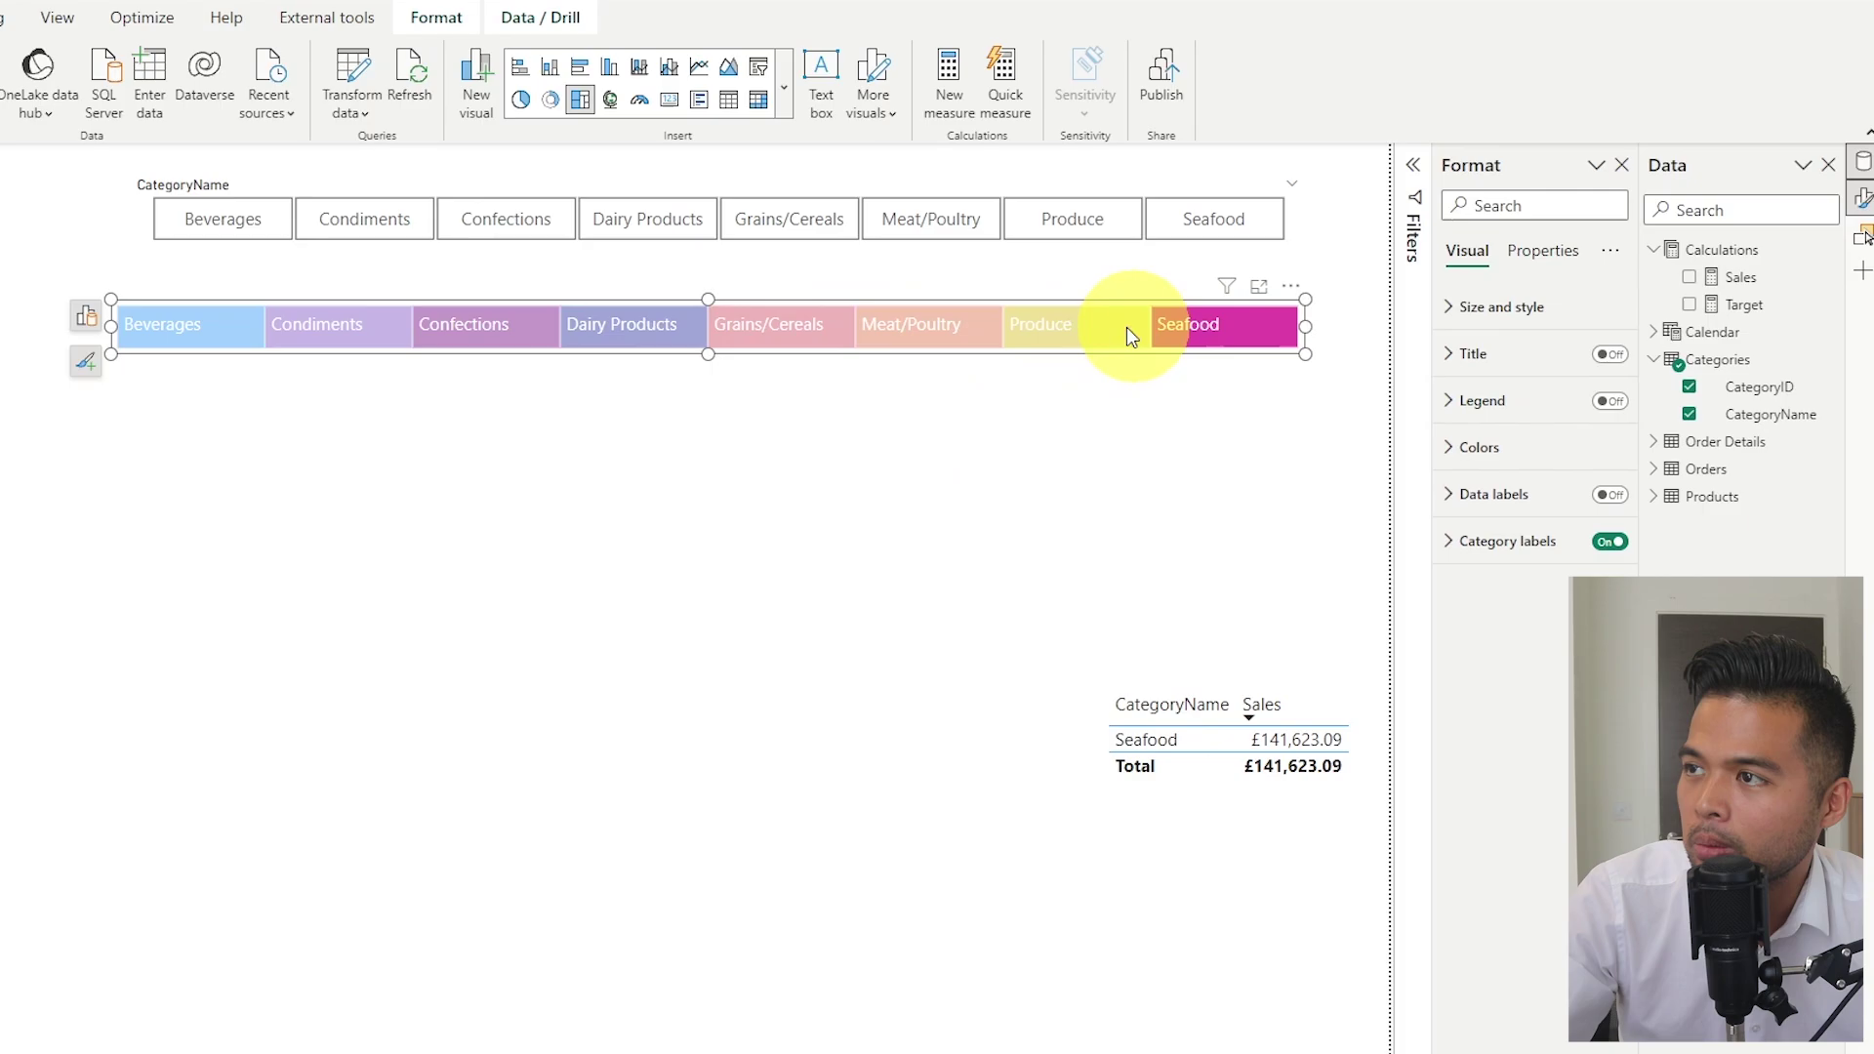
left_click(1113, 337)
left_click(1121, 341)
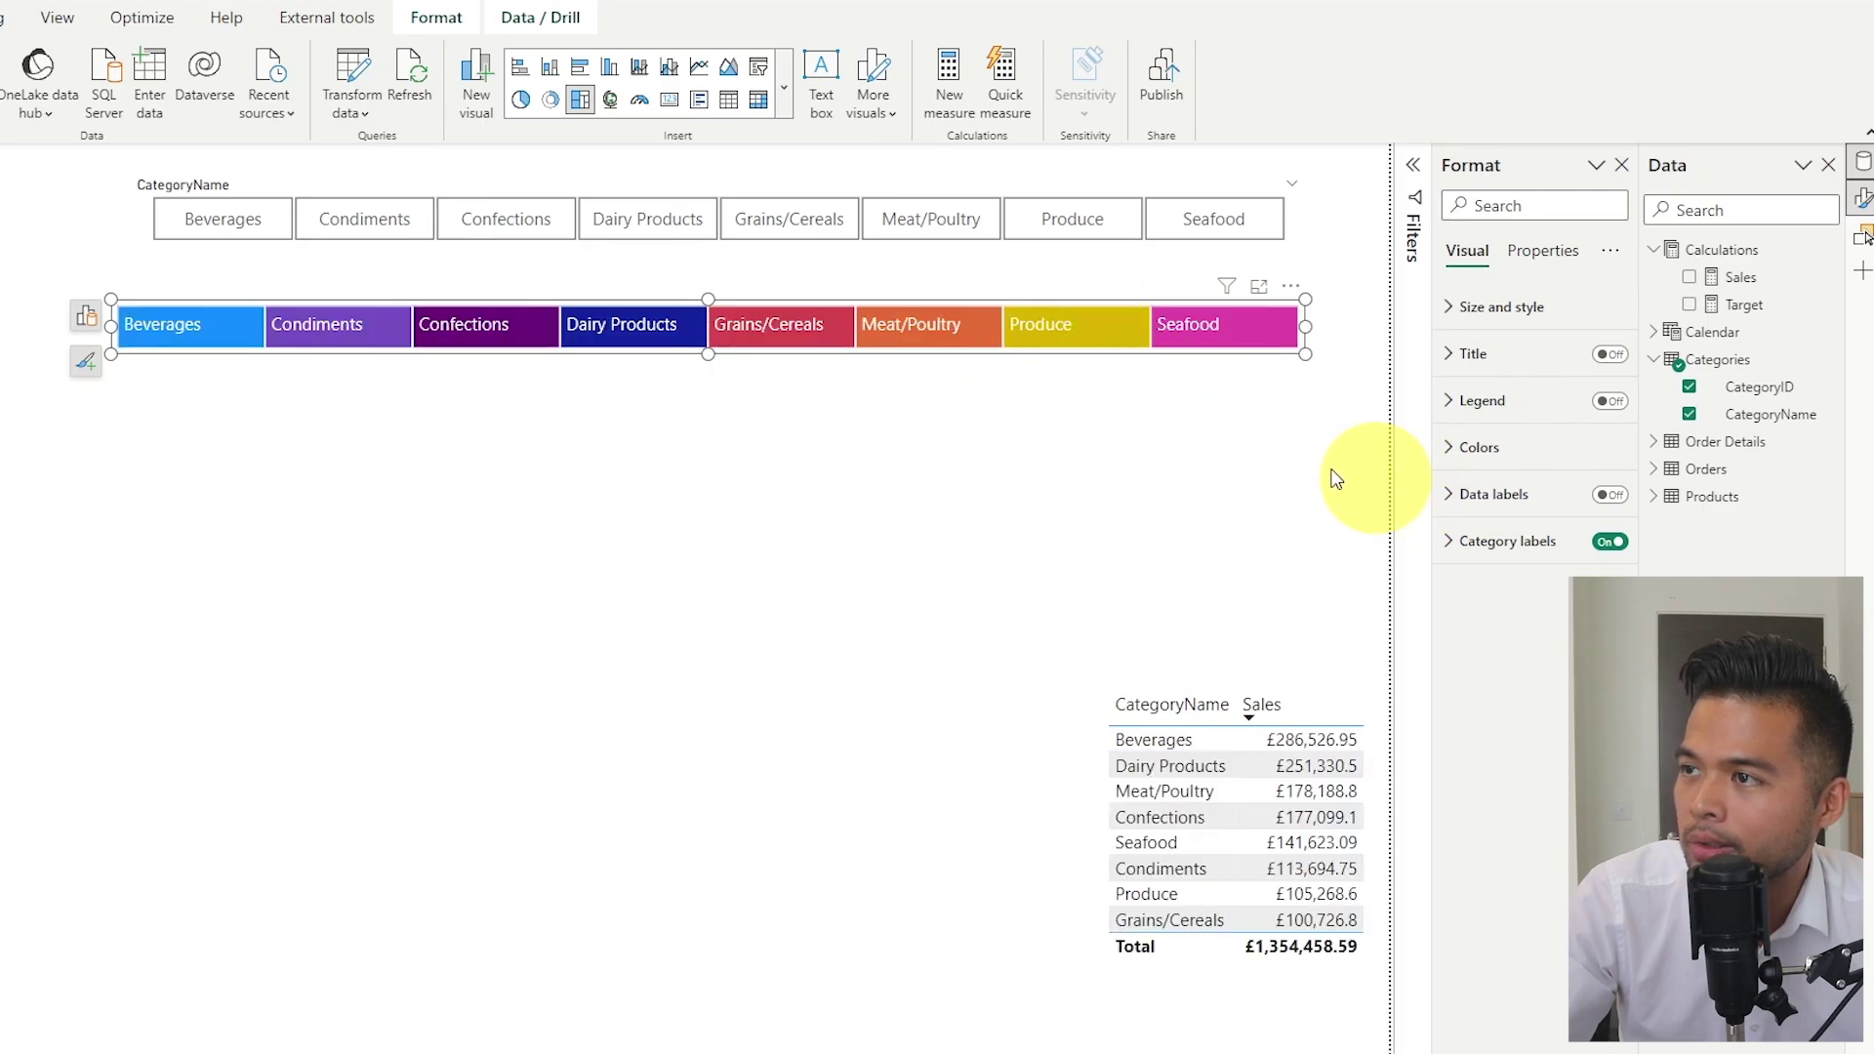
left_click(1455, 447)
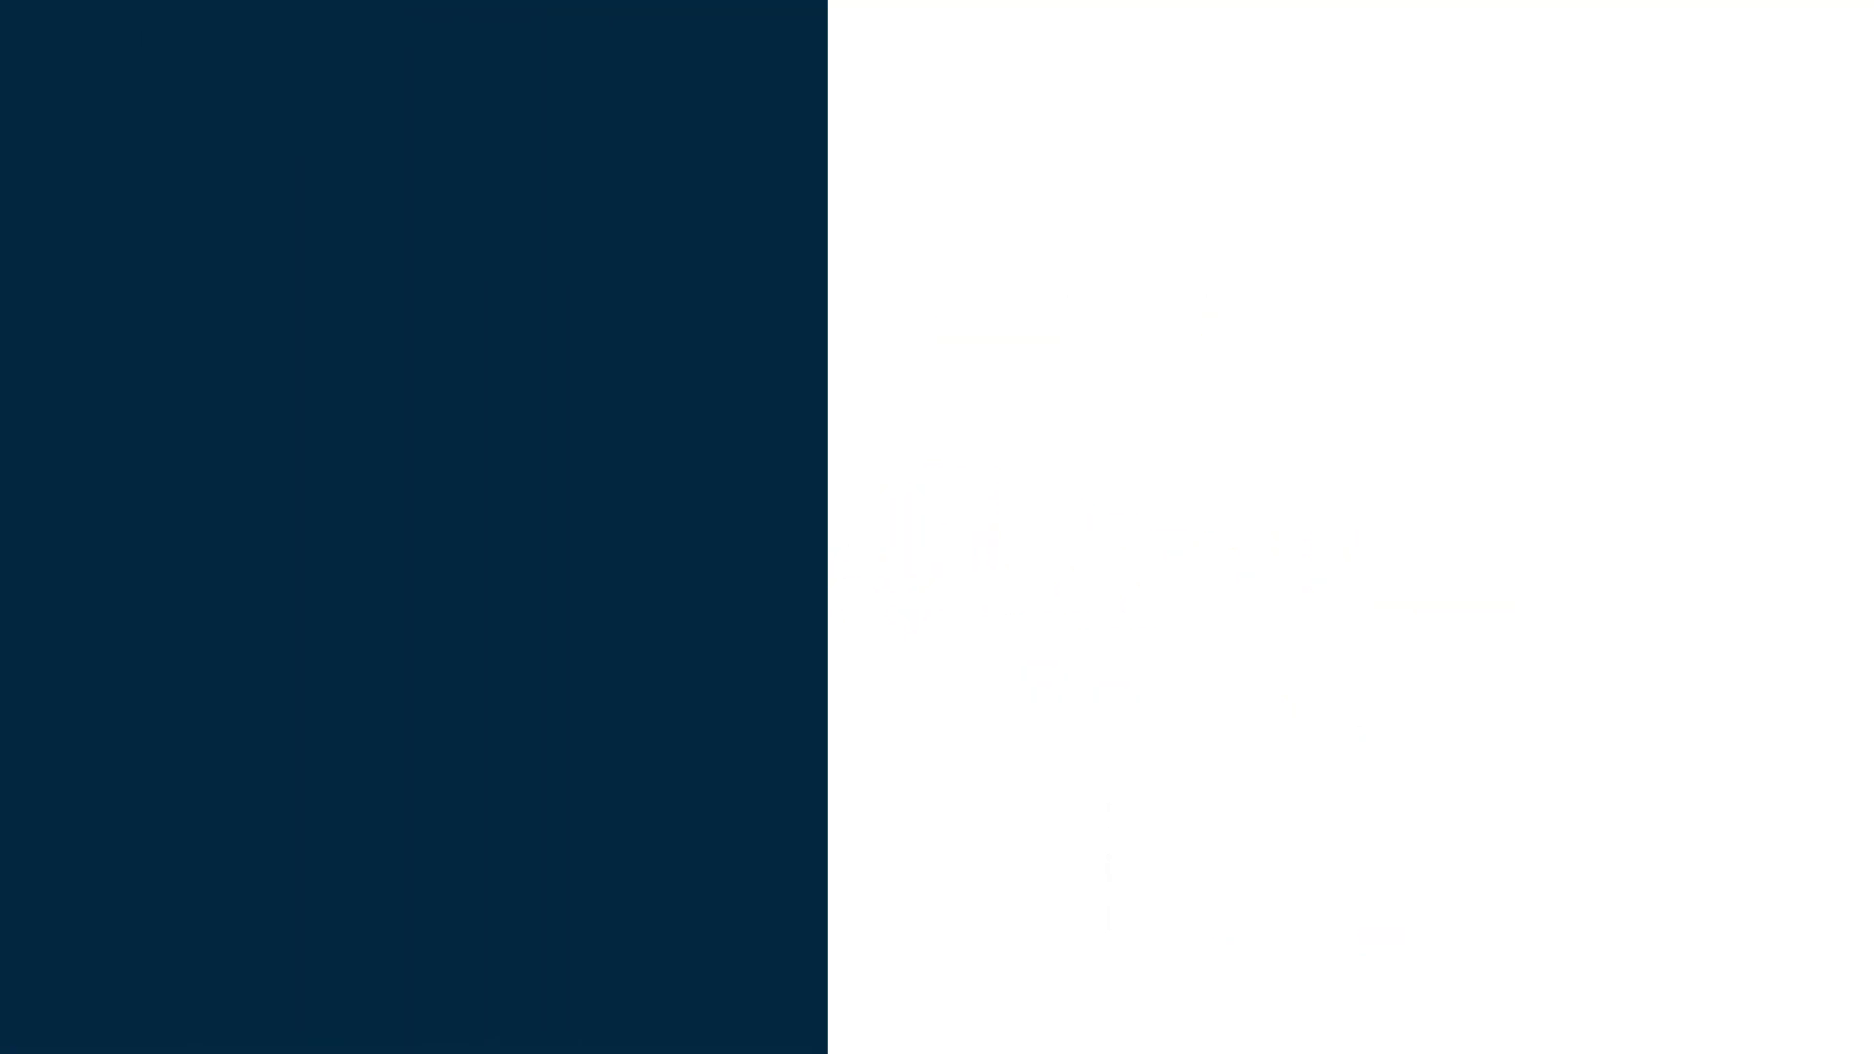
left_click(732, 643)
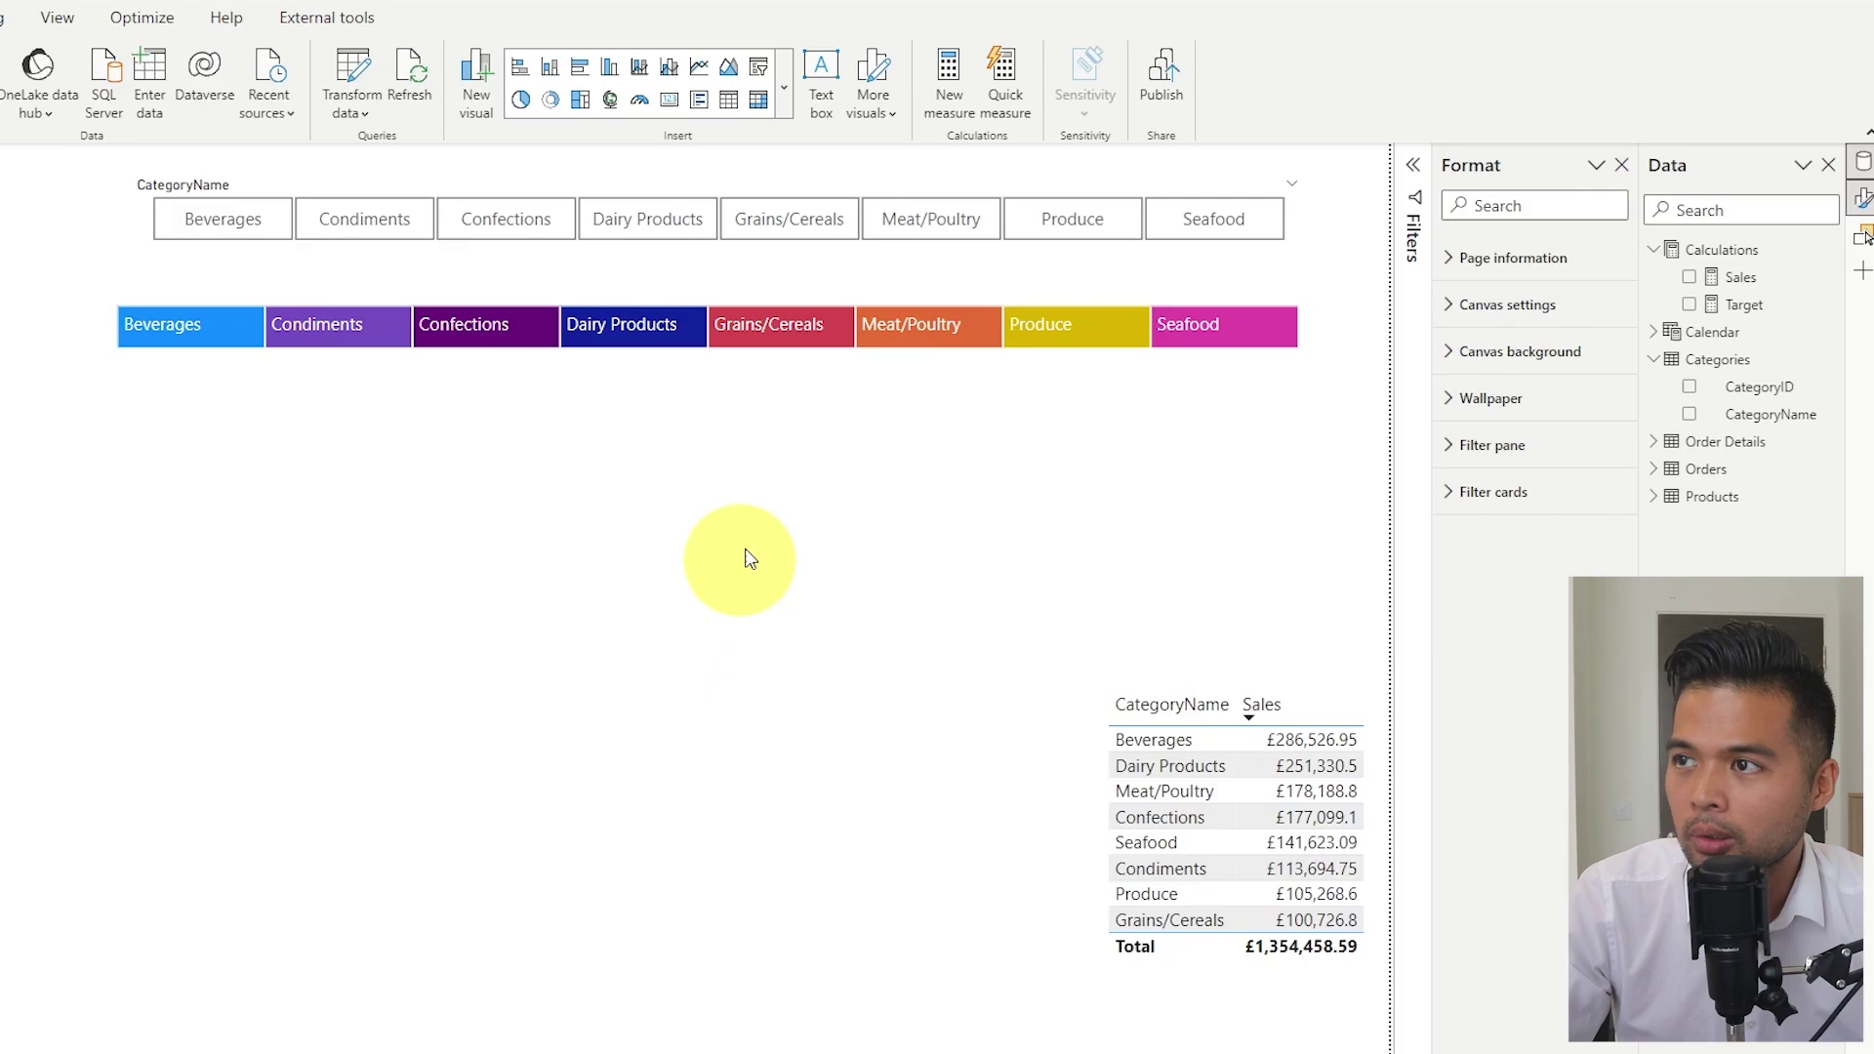
Drag the treemap's corner handle to make it tall, then back to a wide, short strip
left_click(1202, 351)
left_click_drag(1305, 353, 374, 961)
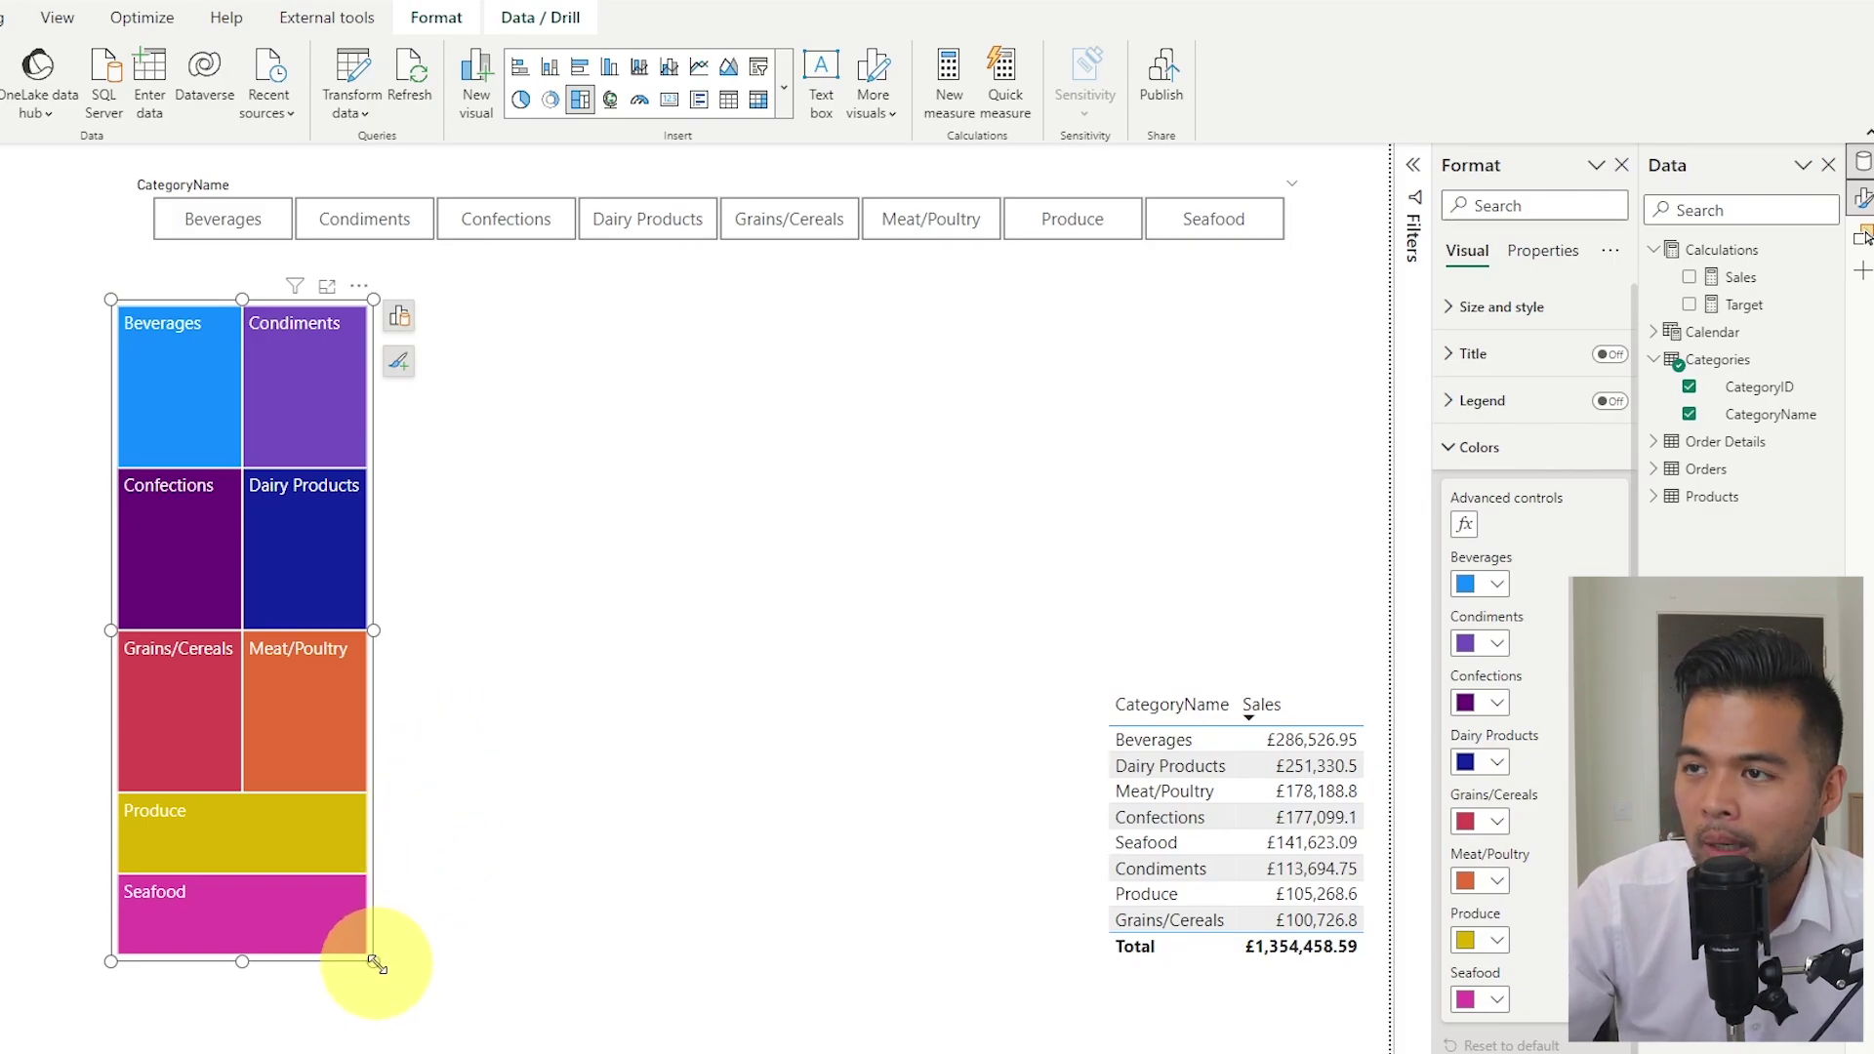
left_click_drag(374, 962, 1283, 359)
left_click(1015, 524)
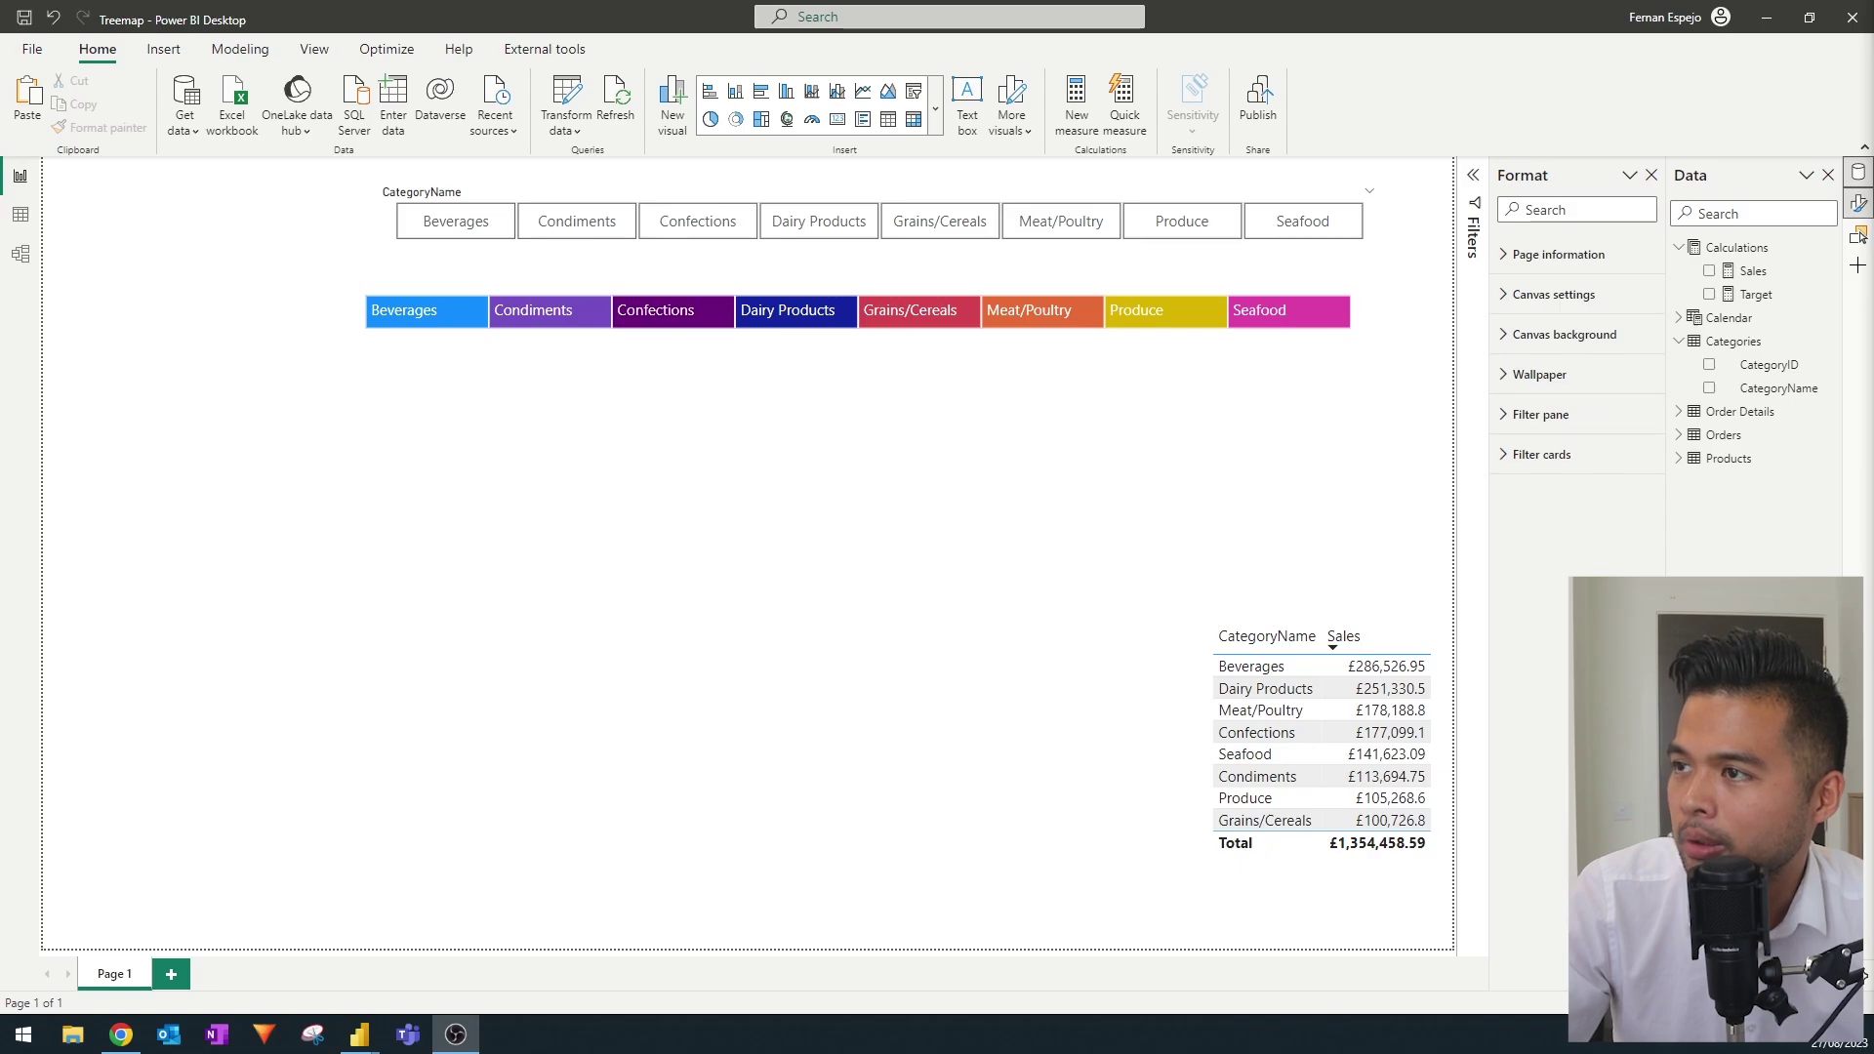
Add a small Sales card at the page's left, testing it with several category filters
left_click(710, 671)
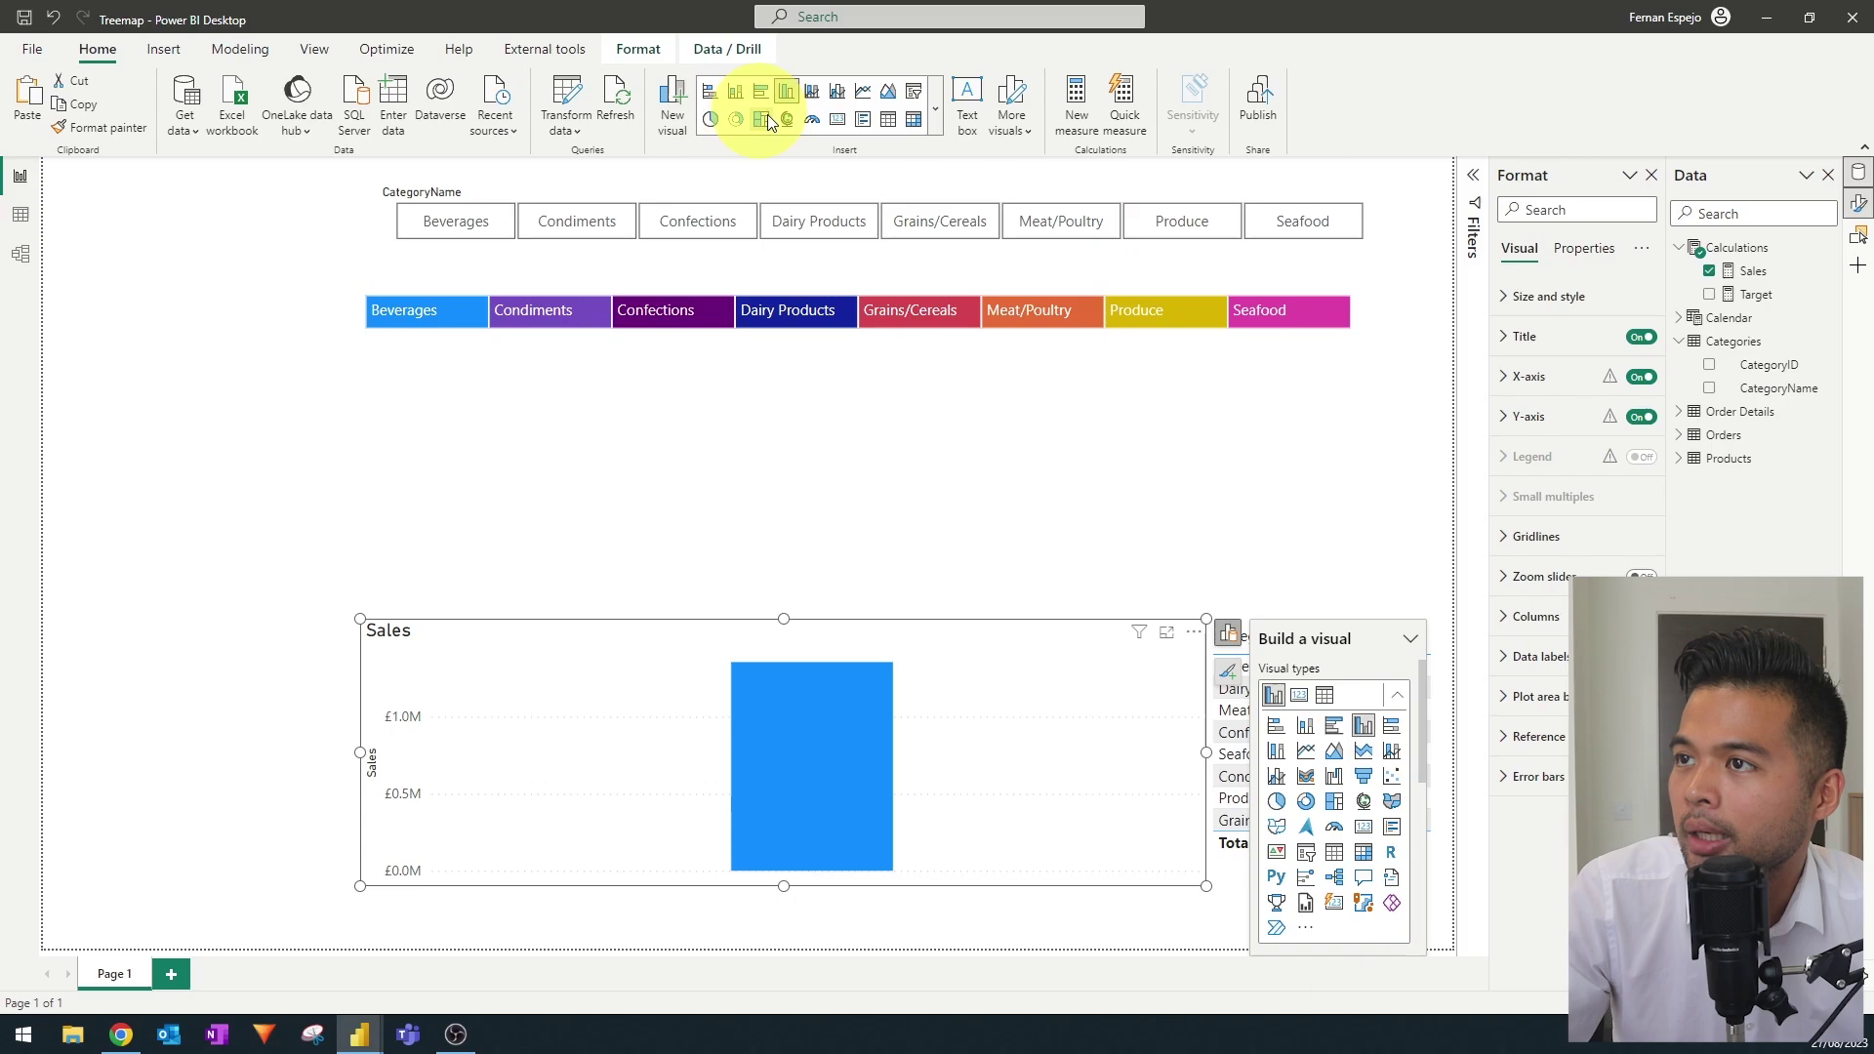
left_click(835, 119)
left_click_drag(954, 694, 657, 439)
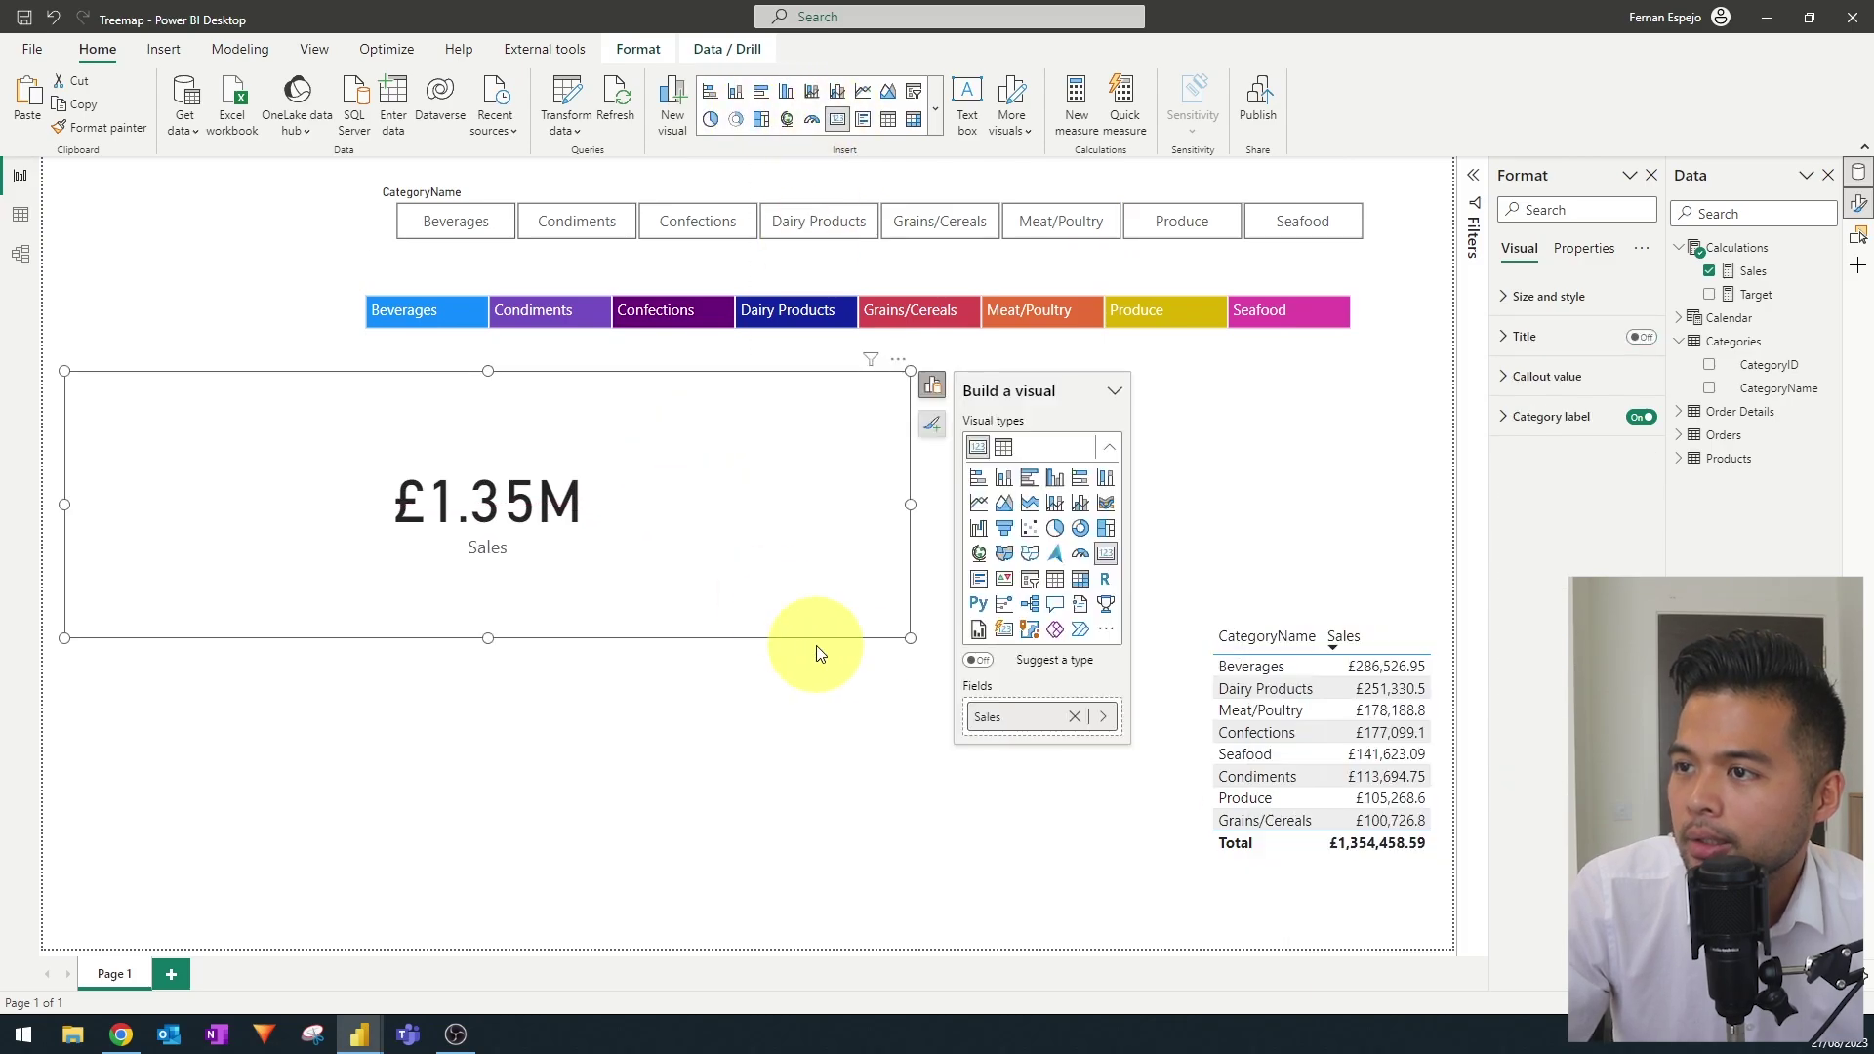
left_click_drag(910, 636, 397, 522)
left_click(788, 310)
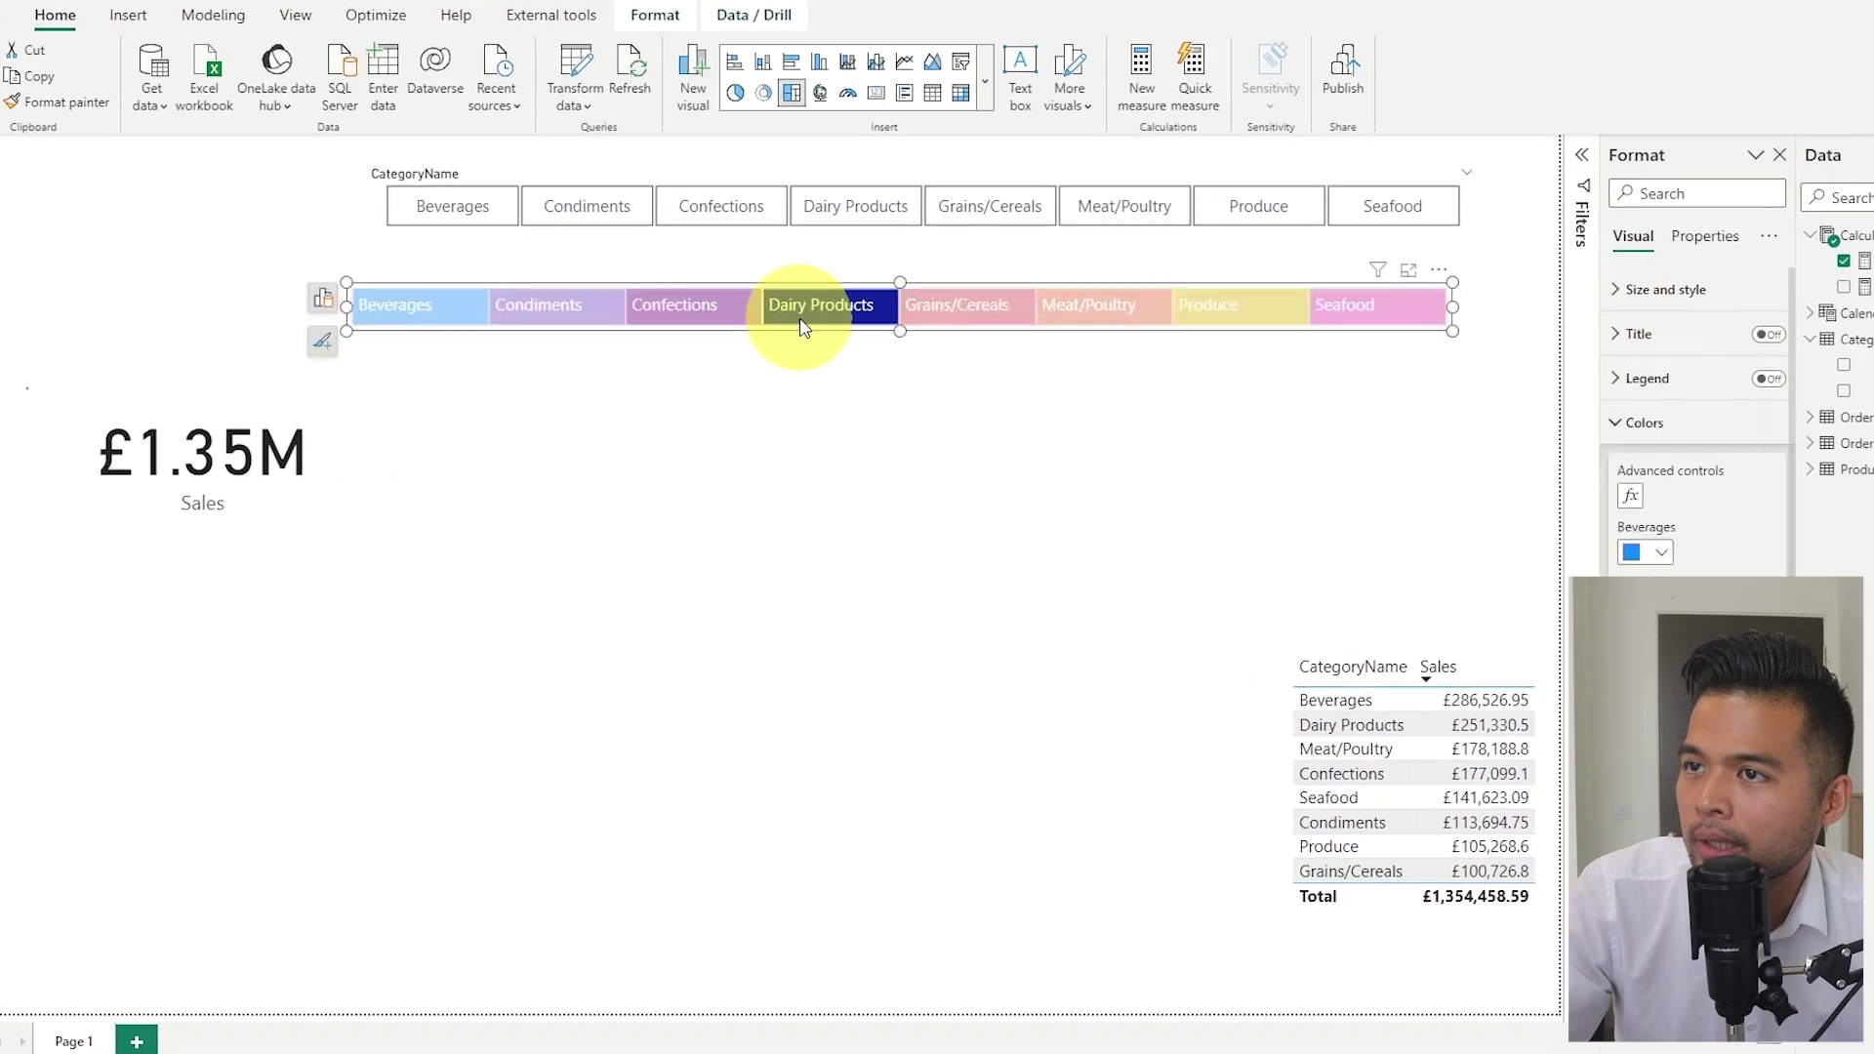
left_click(908, 310)
left_click(1062, 302)
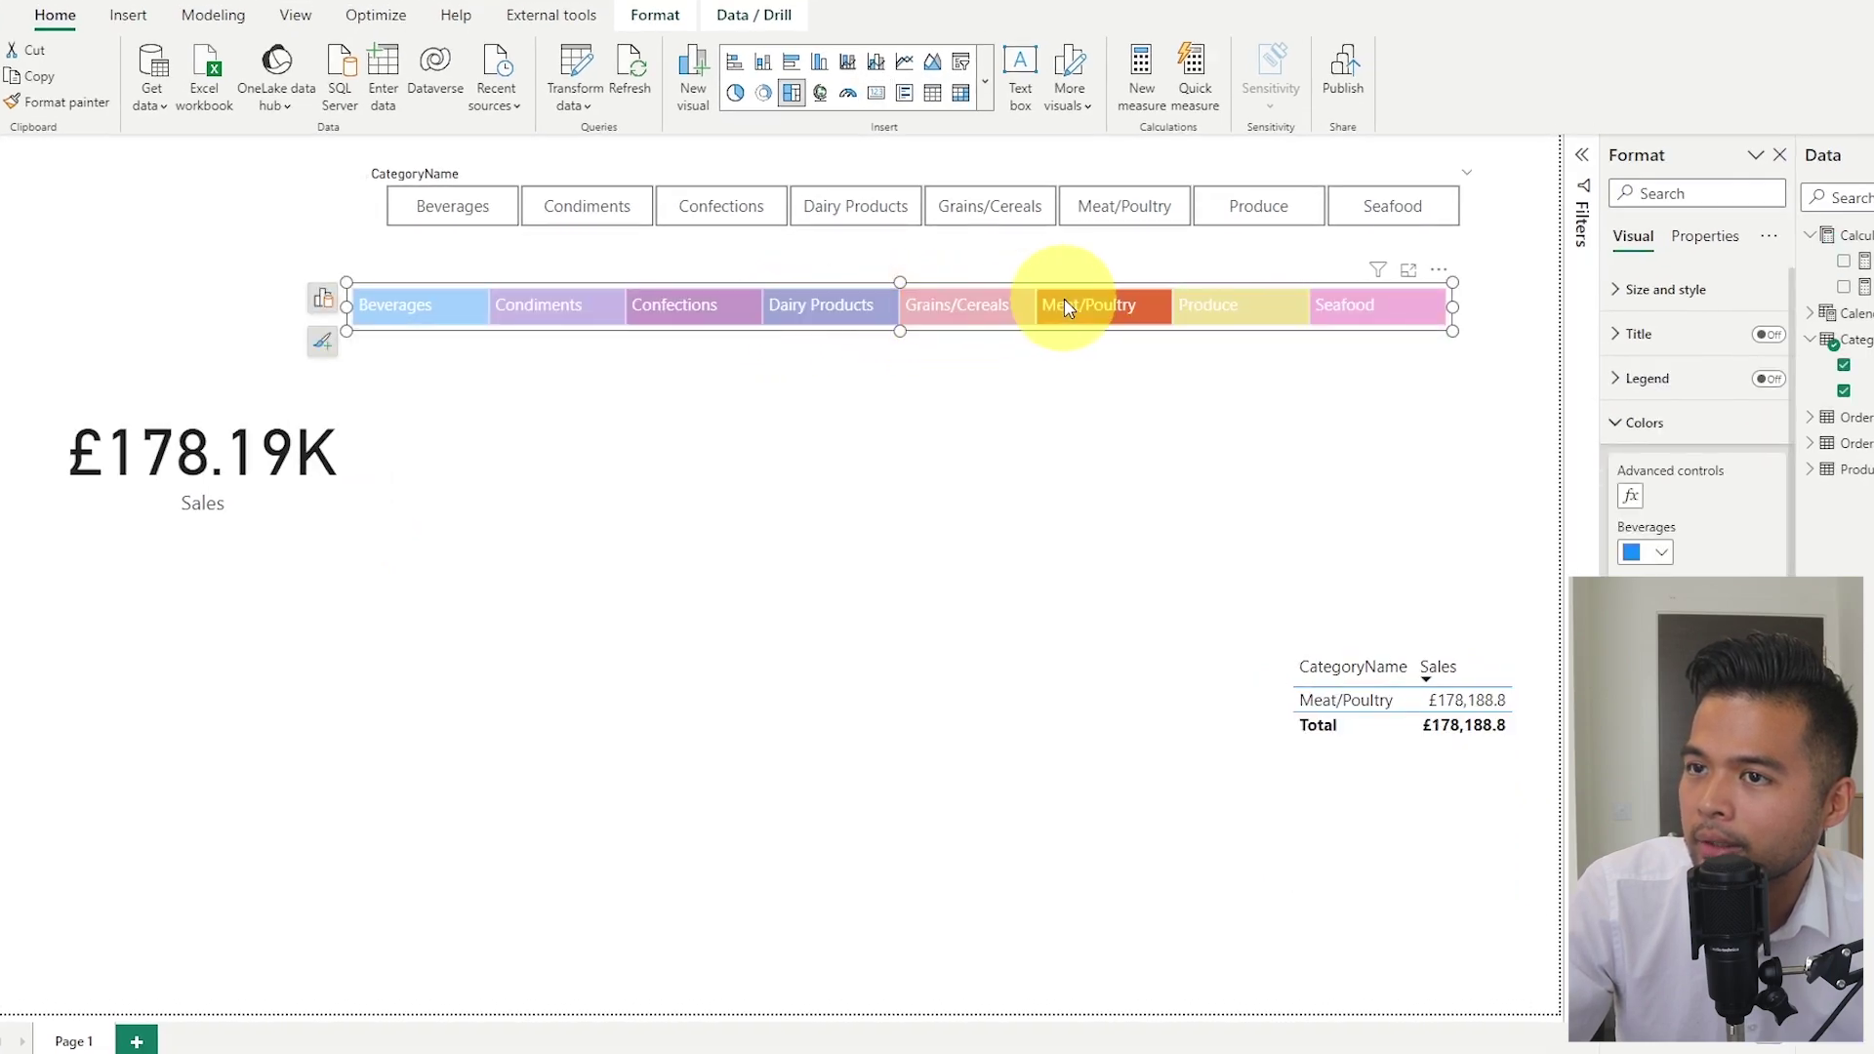
left_click(1190, 306)
left_click(954, 310)
left_click(985, 313)
left_click(368, 472)
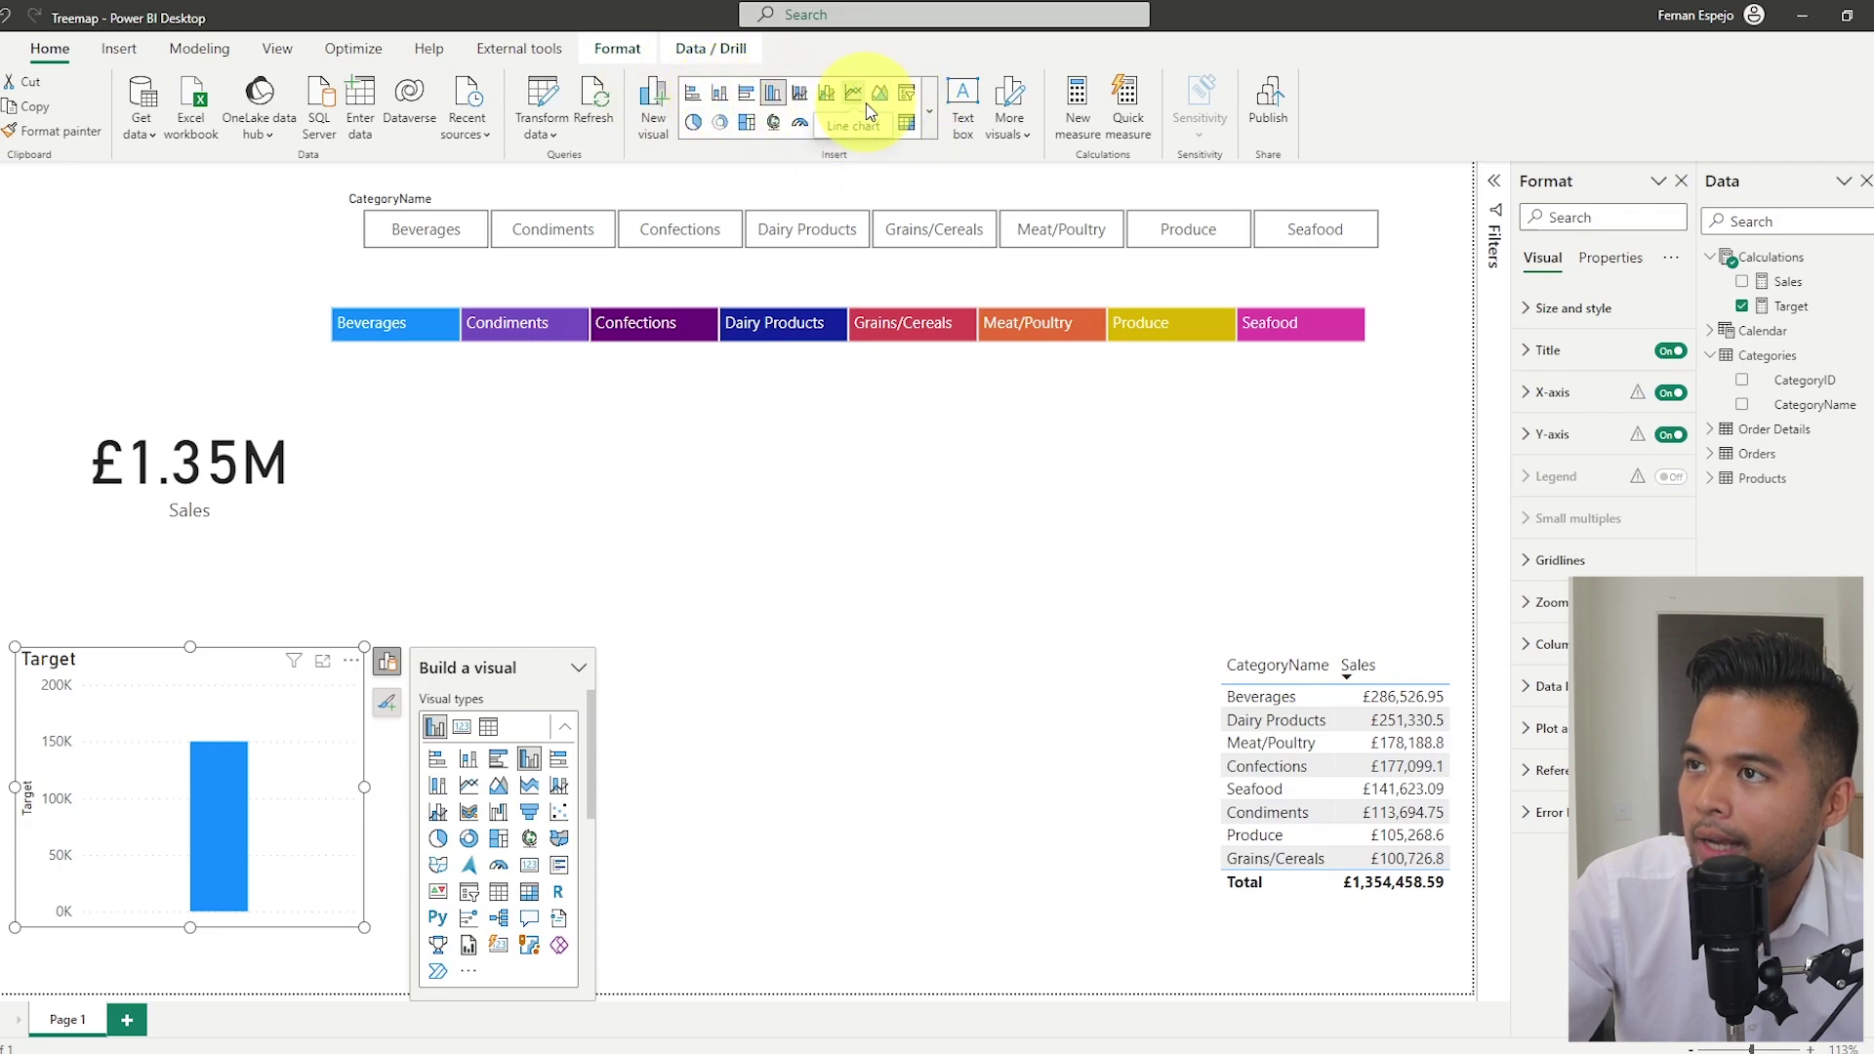
Convert Target to a 150K card, view its measure formula, and filter to Dairy Products
left_click(826, 125)
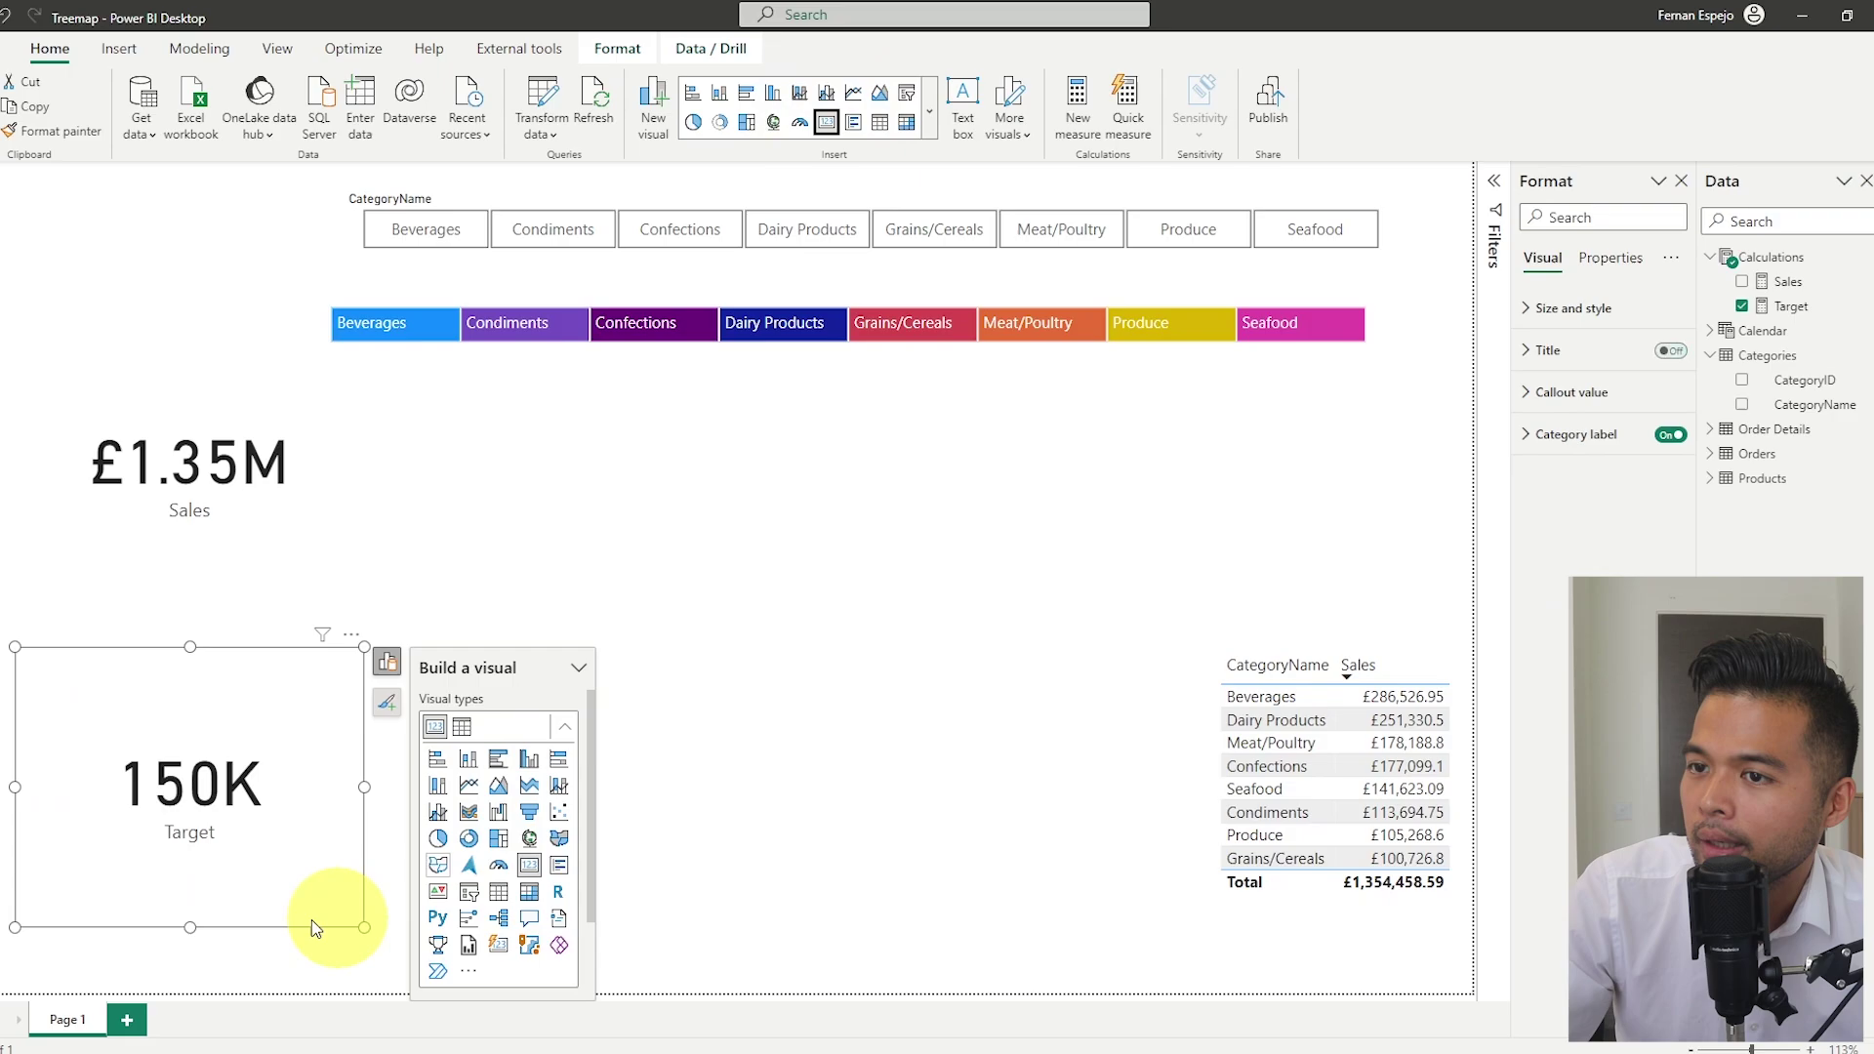
left_click(275, 825)
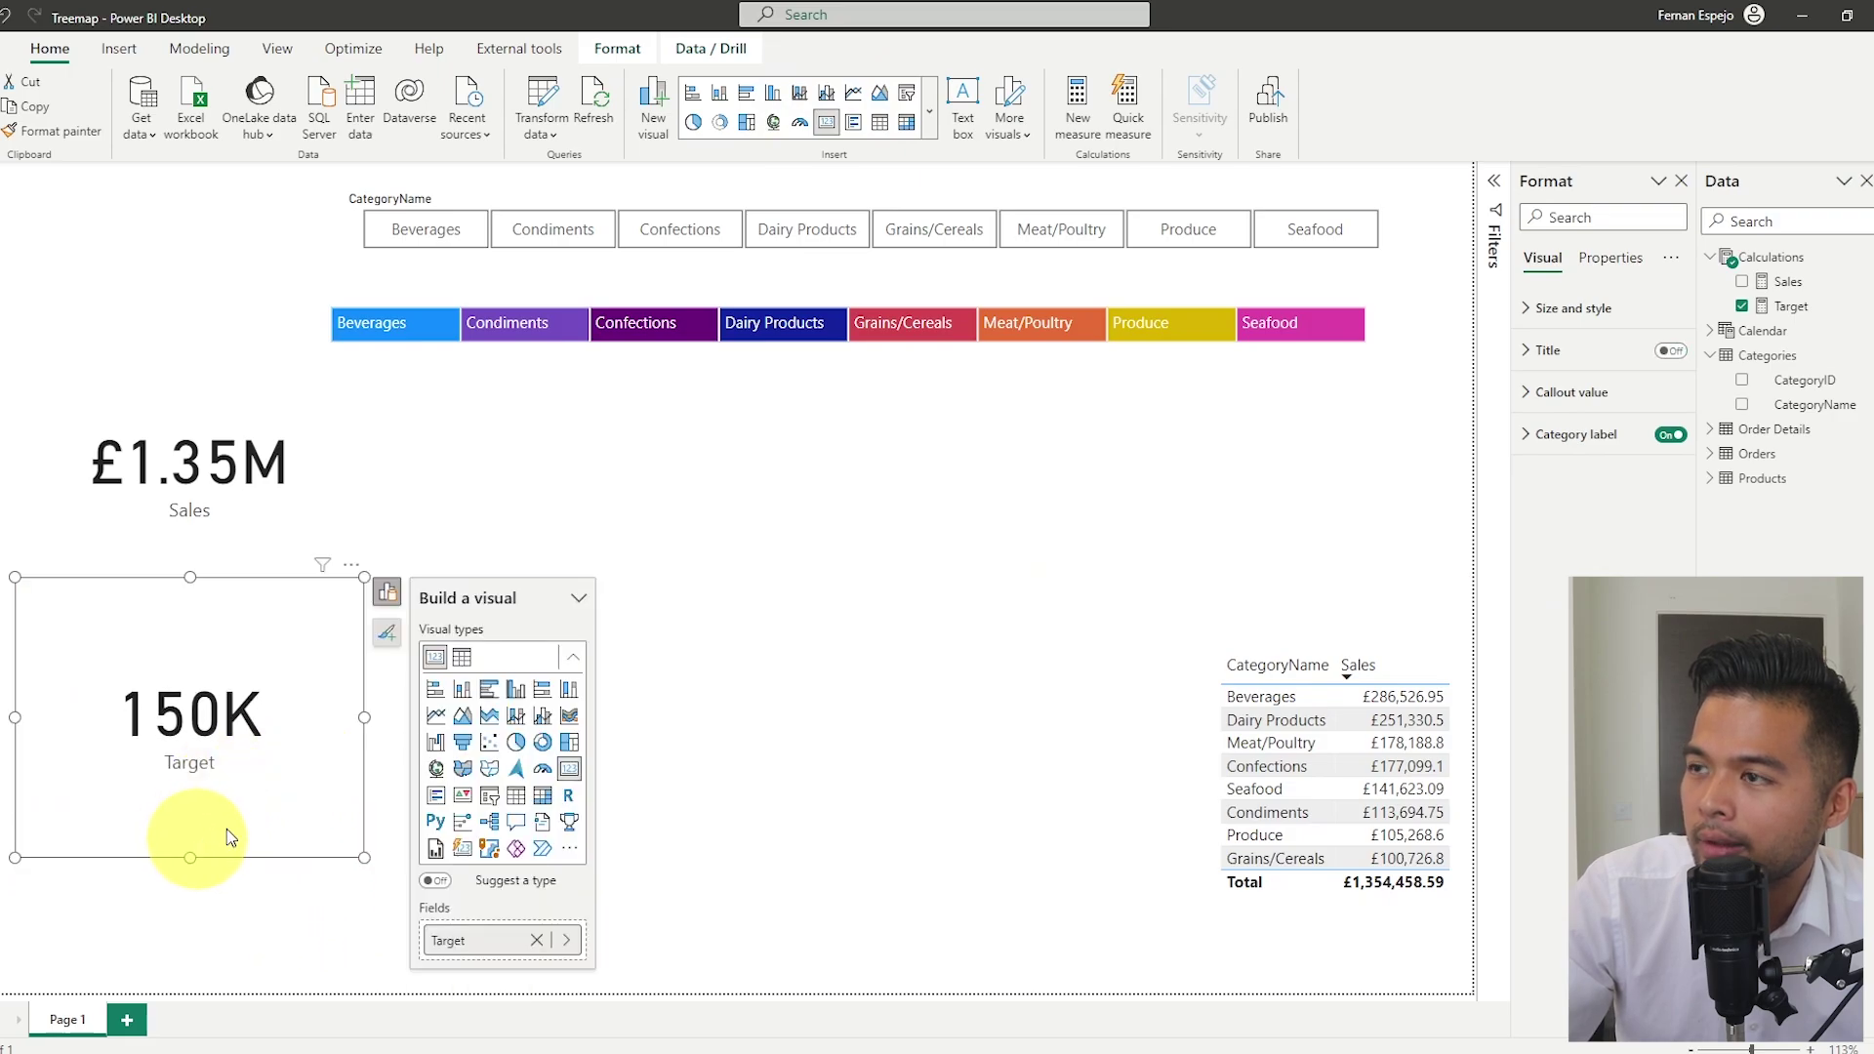
left_click(1789, 307)
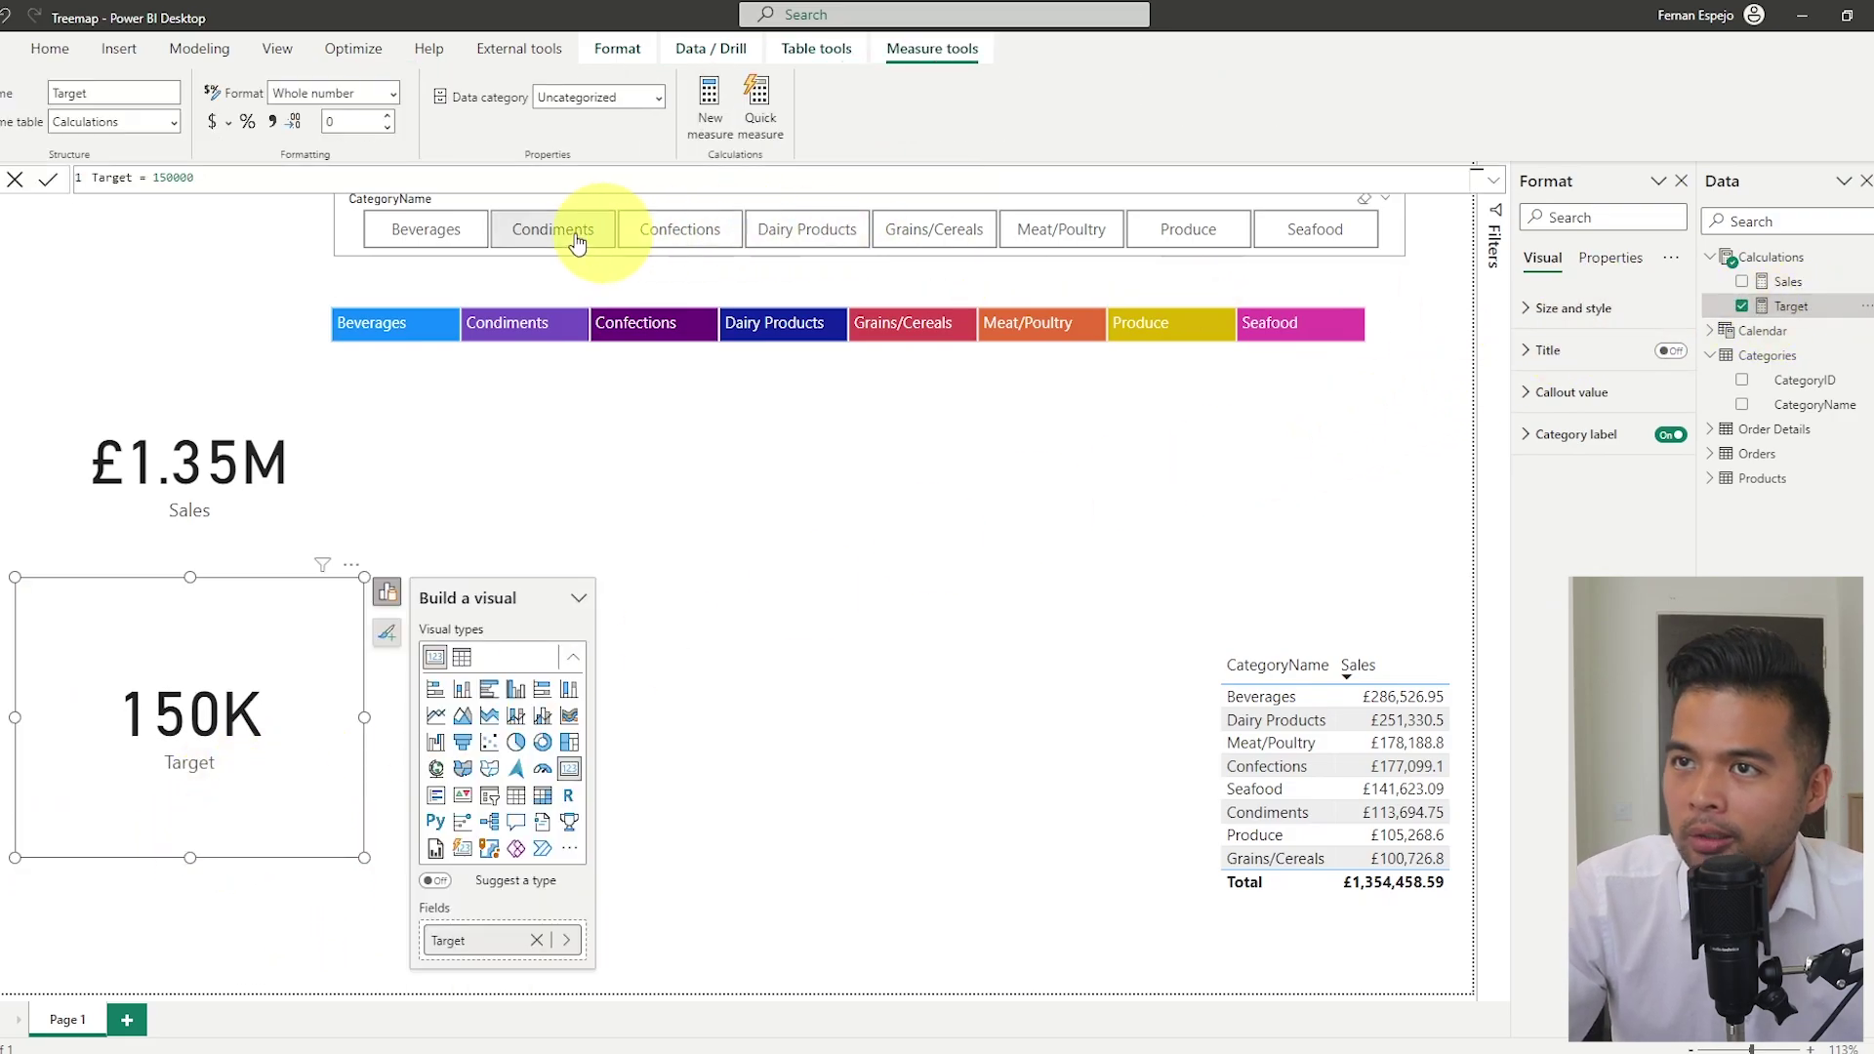
left_click(749, 323)
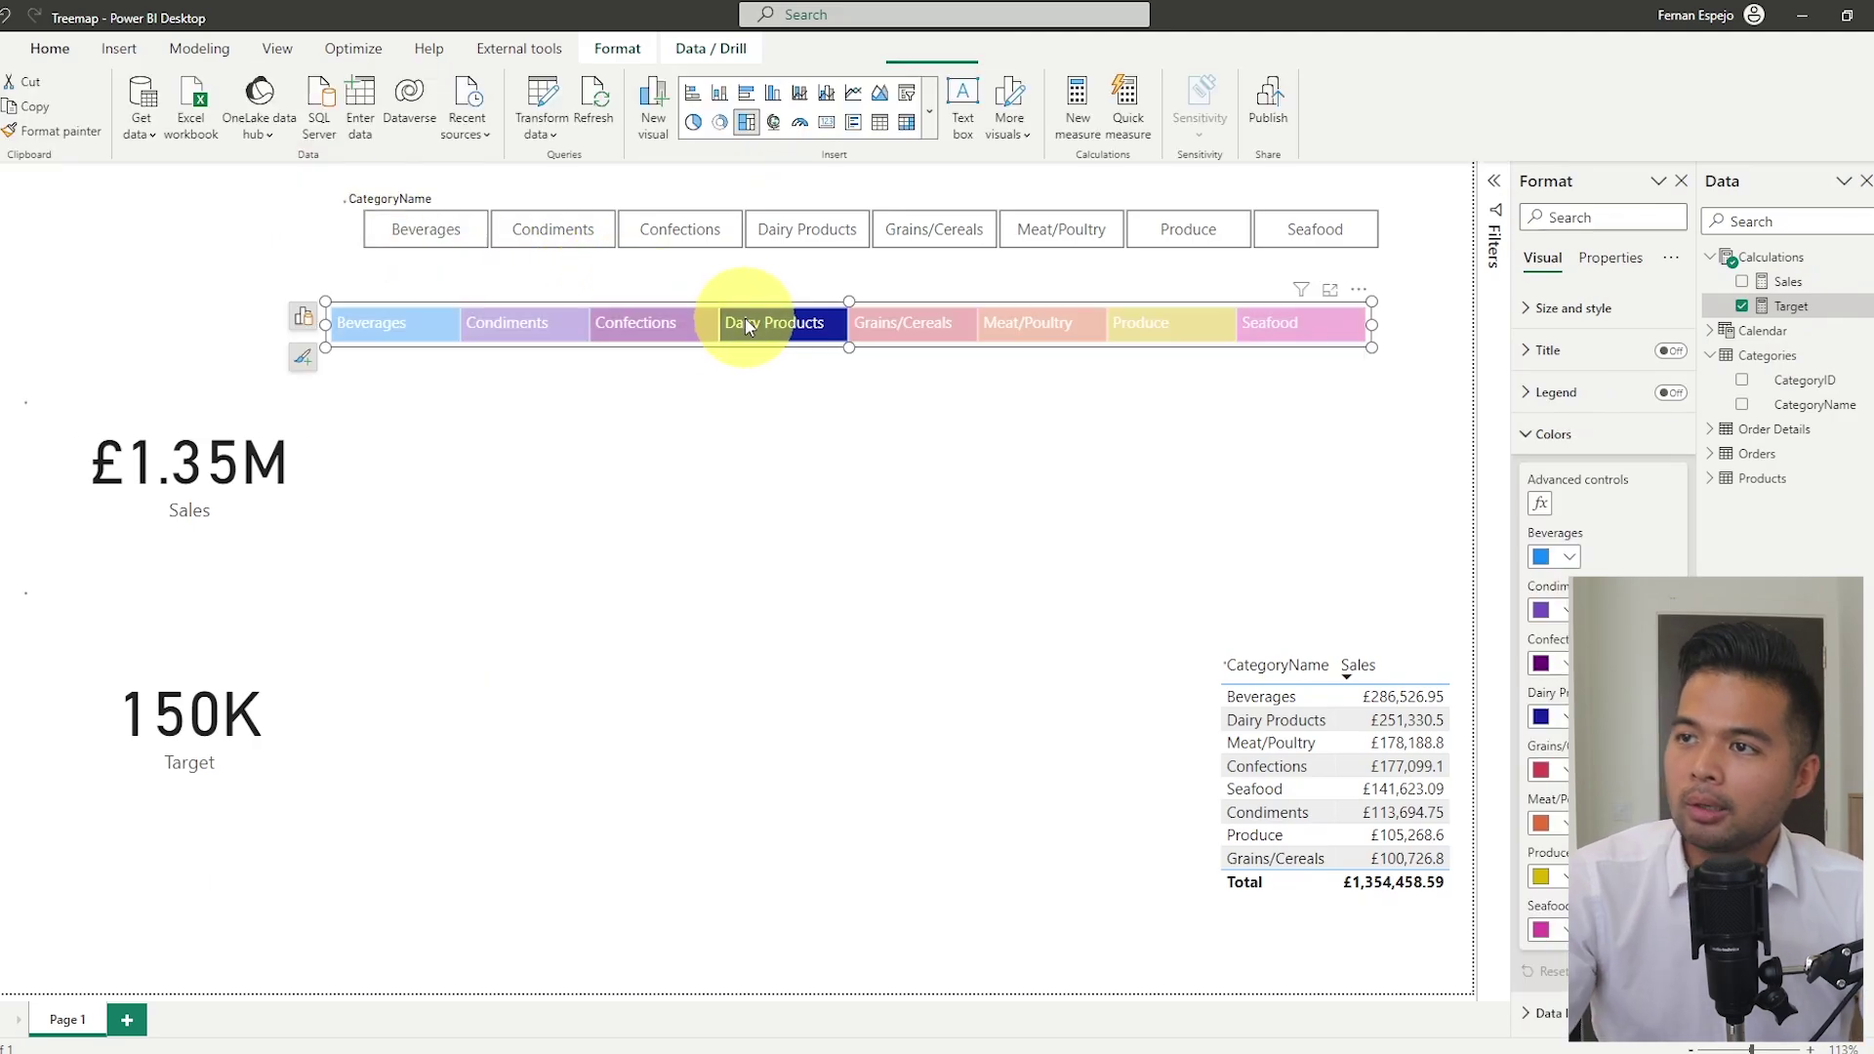
Filter the page to Meat/Poultry (£178.19K Sales vs 150K Target) and open the Calculations table options
left_click(928, 323)
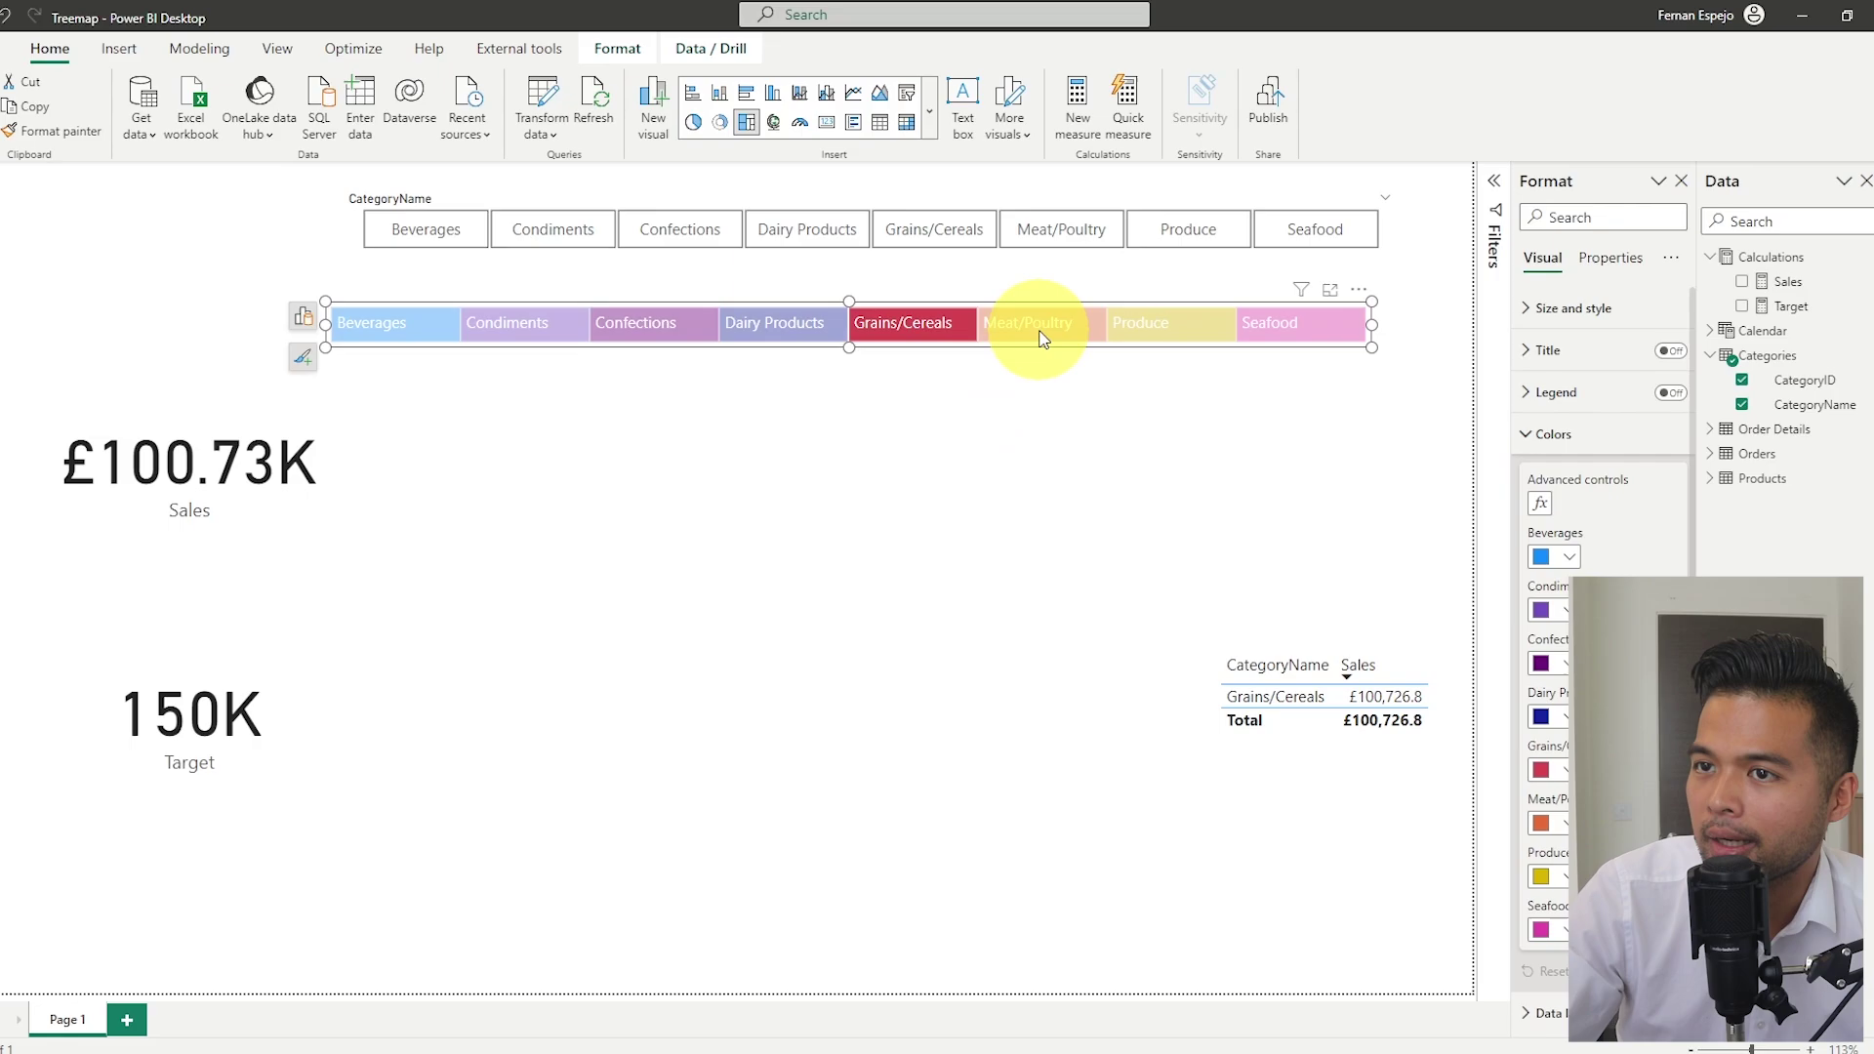
left_click(1042, 338)
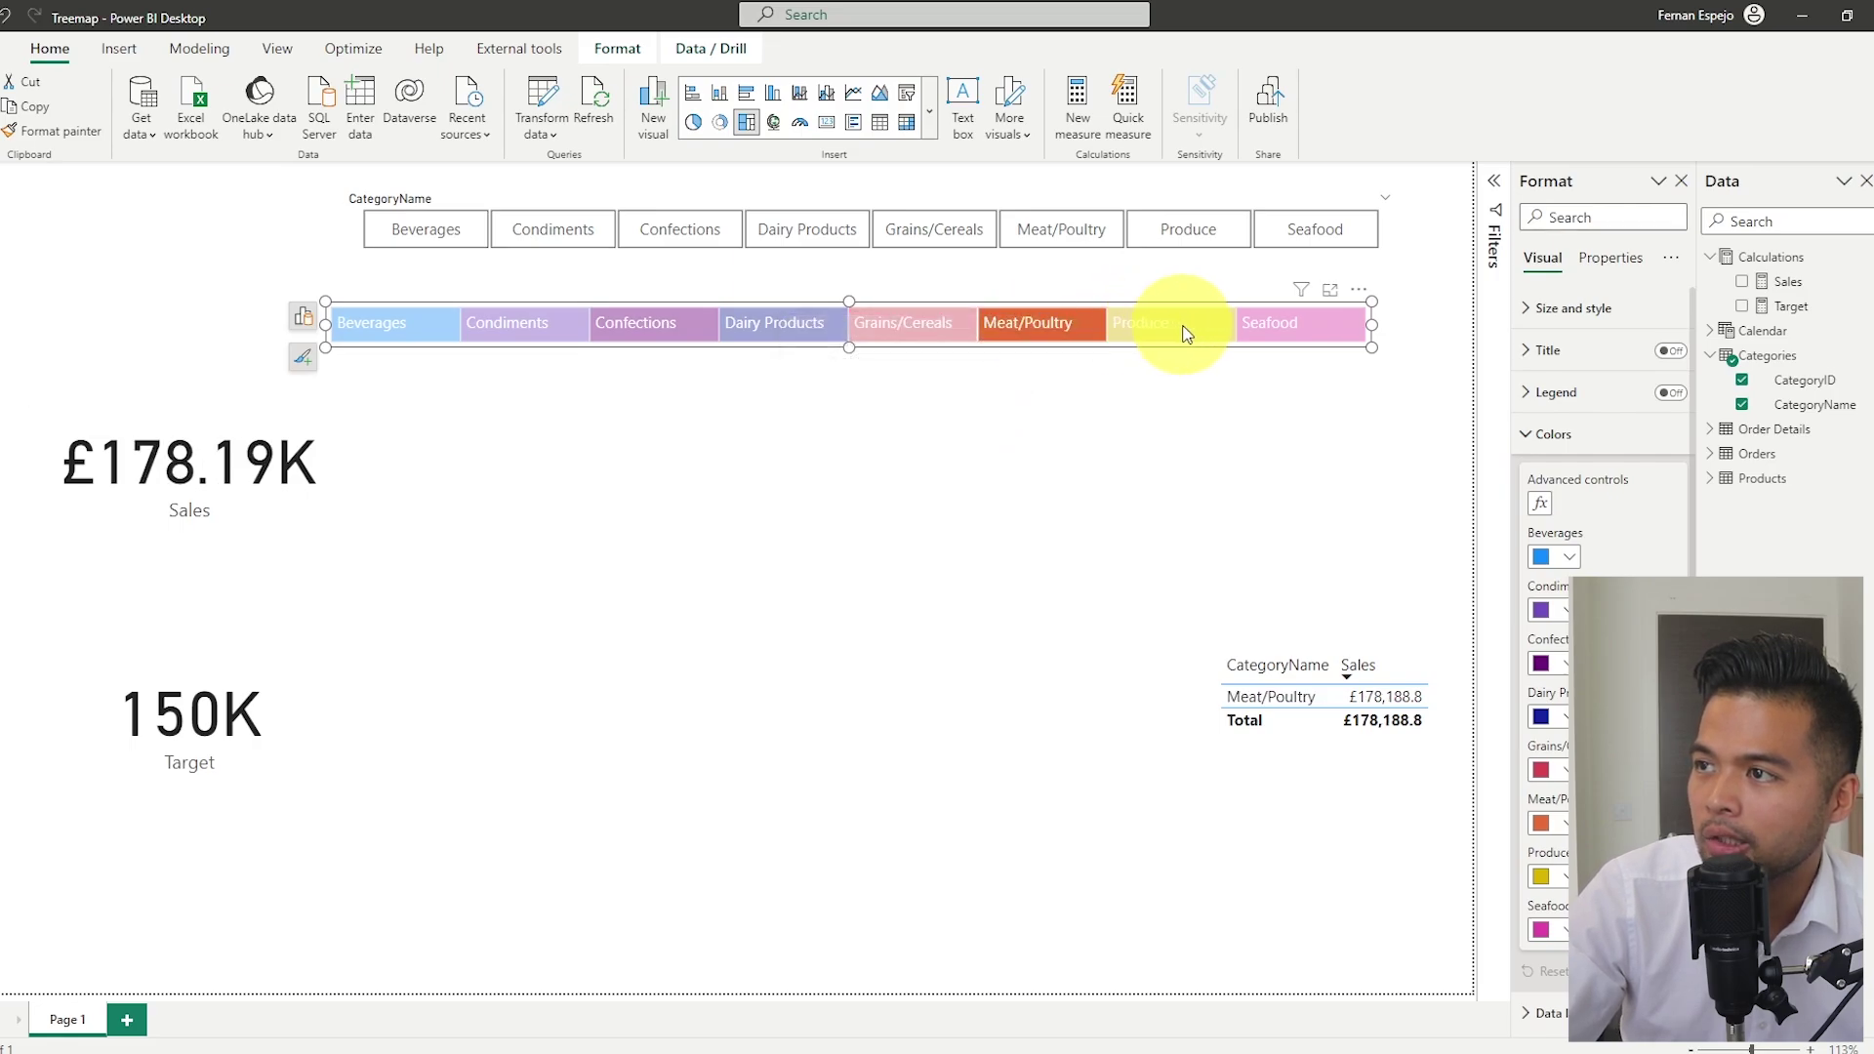
mouse_move(1184, 334)
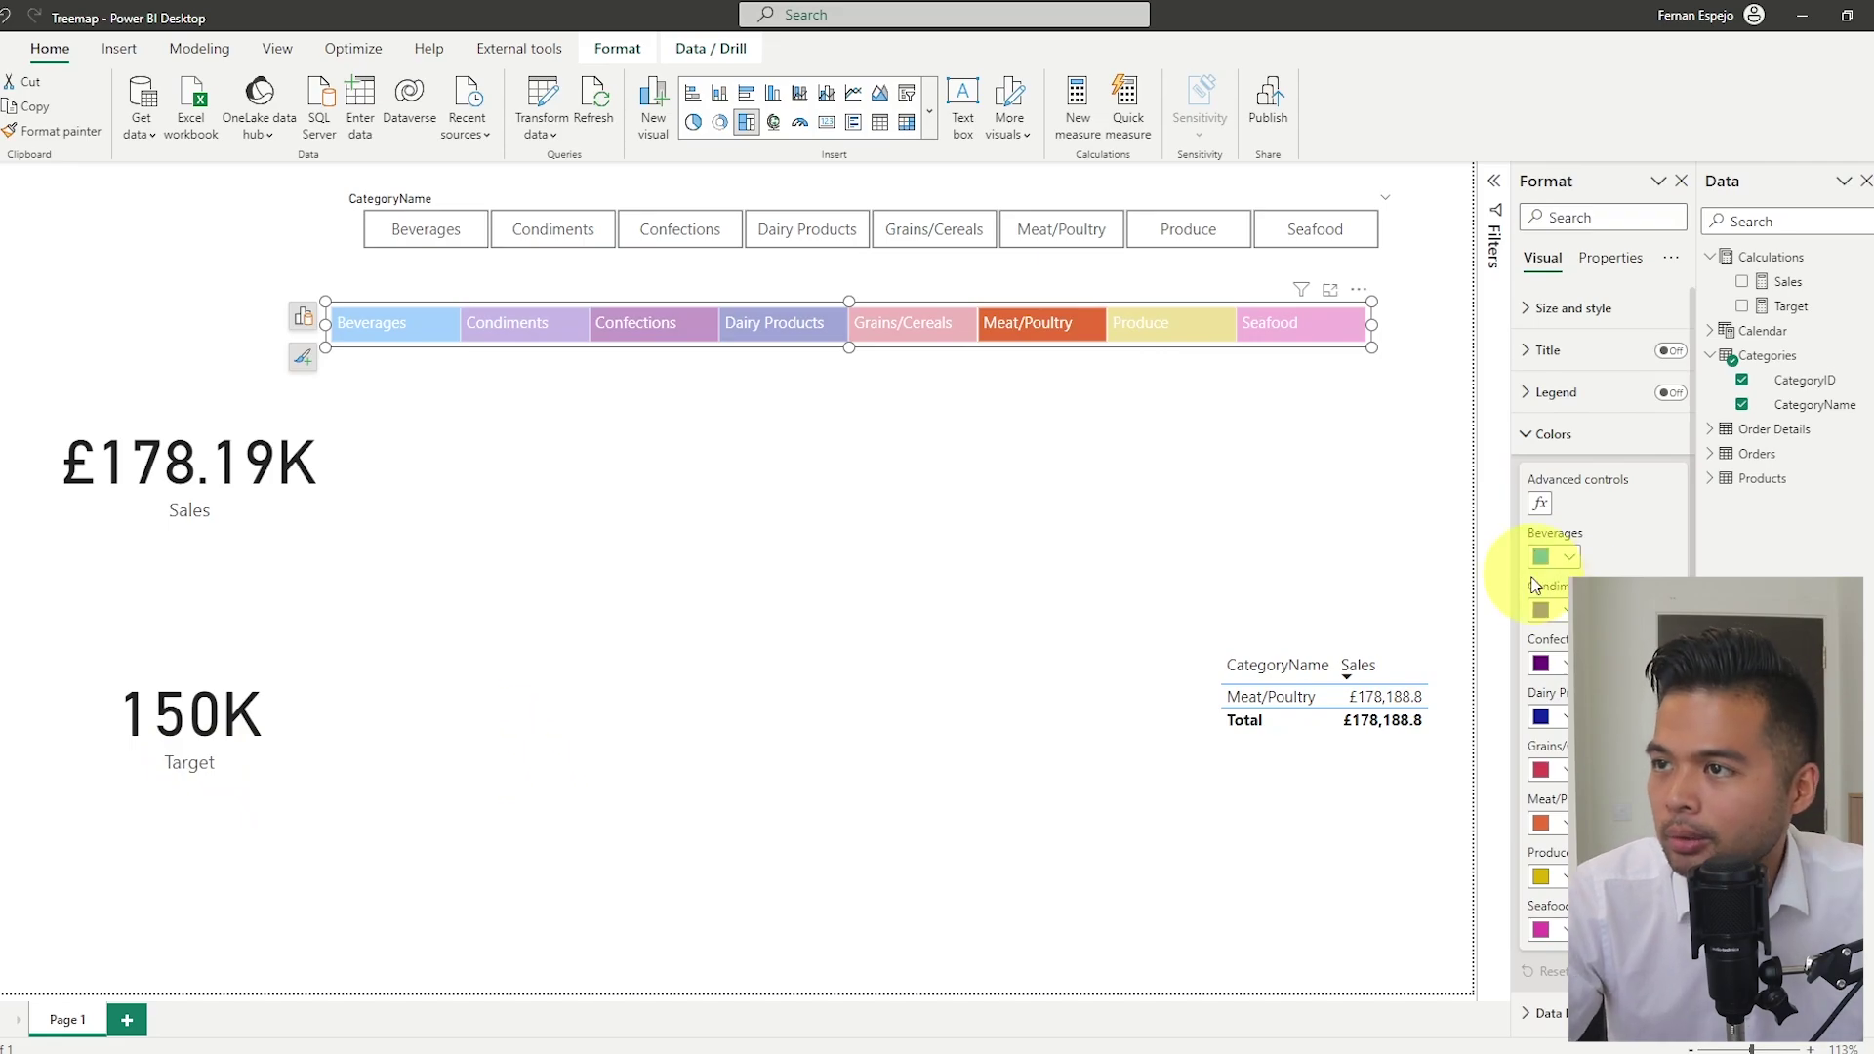
left_click(896, 540)
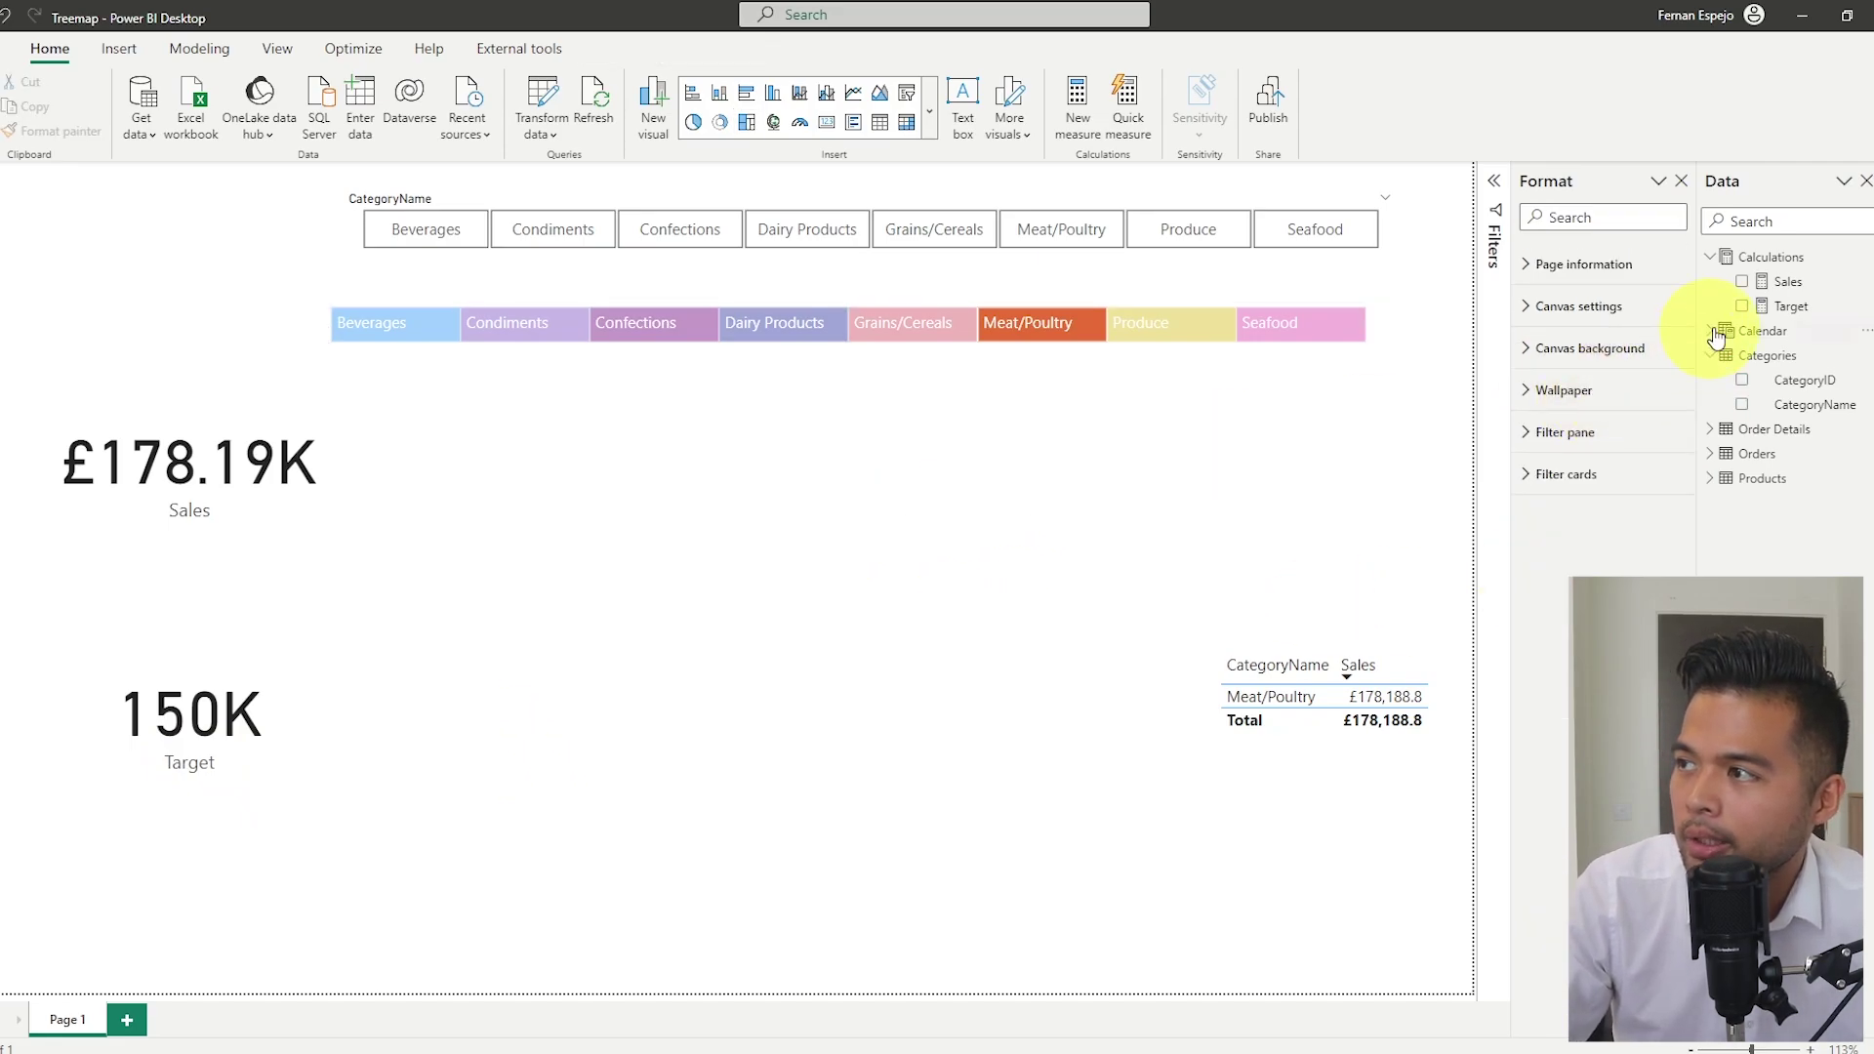
right_click(1720, 277)
Create a new measure Remaining = IF([Sales] > [Target], [Target] - [Sales], 0) in Calculations
left_click(1664, 308)
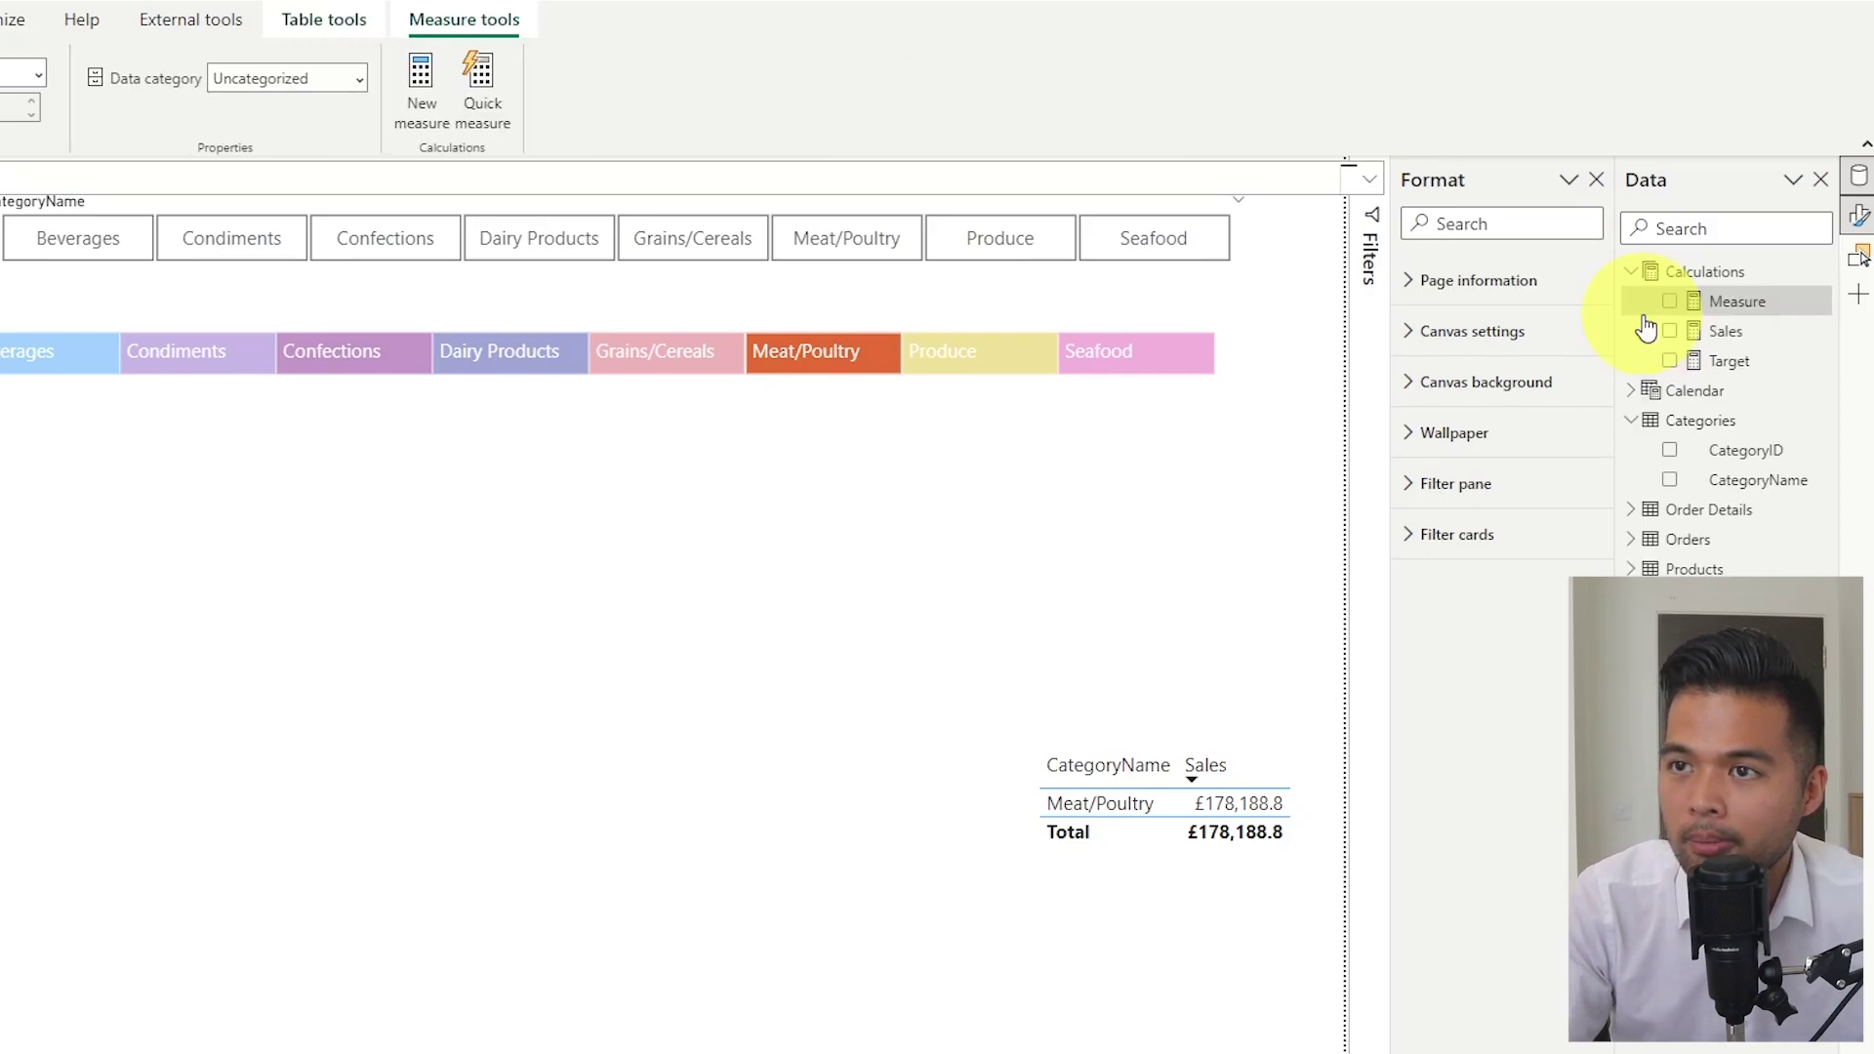
type("Rem")
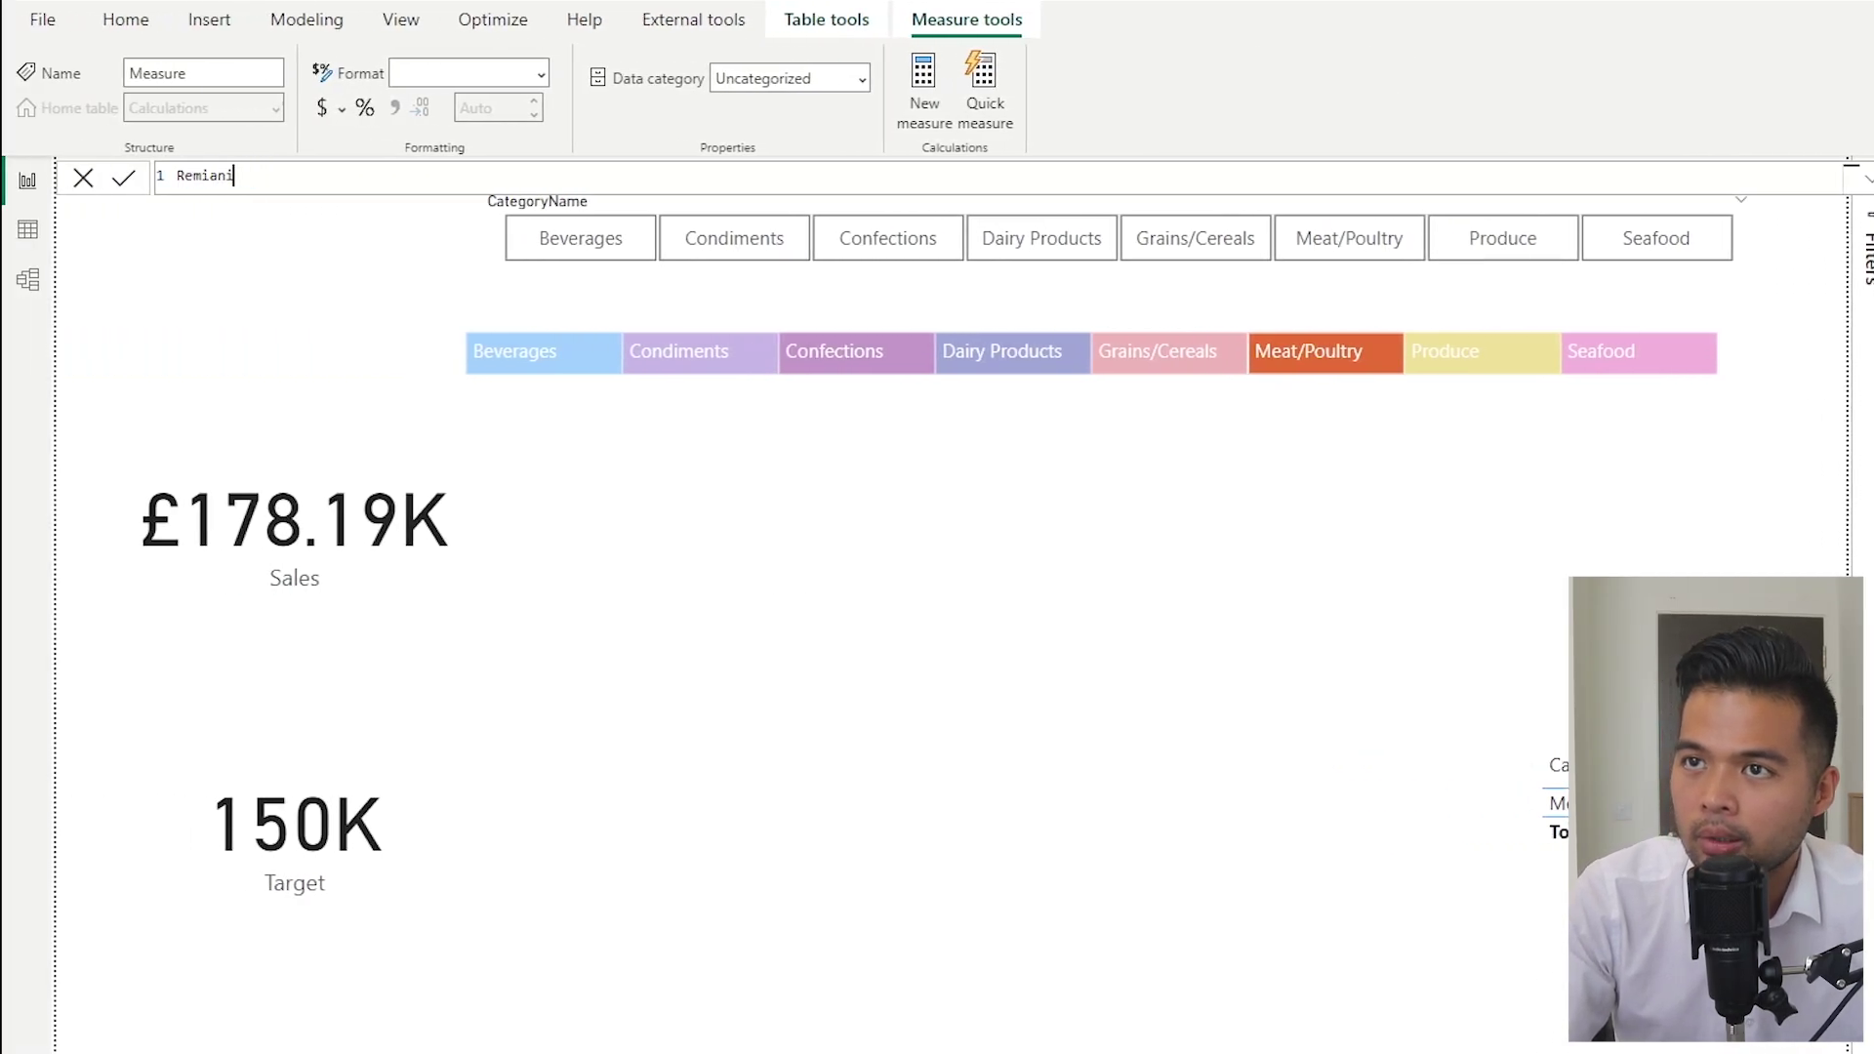
type("aining = IF(")
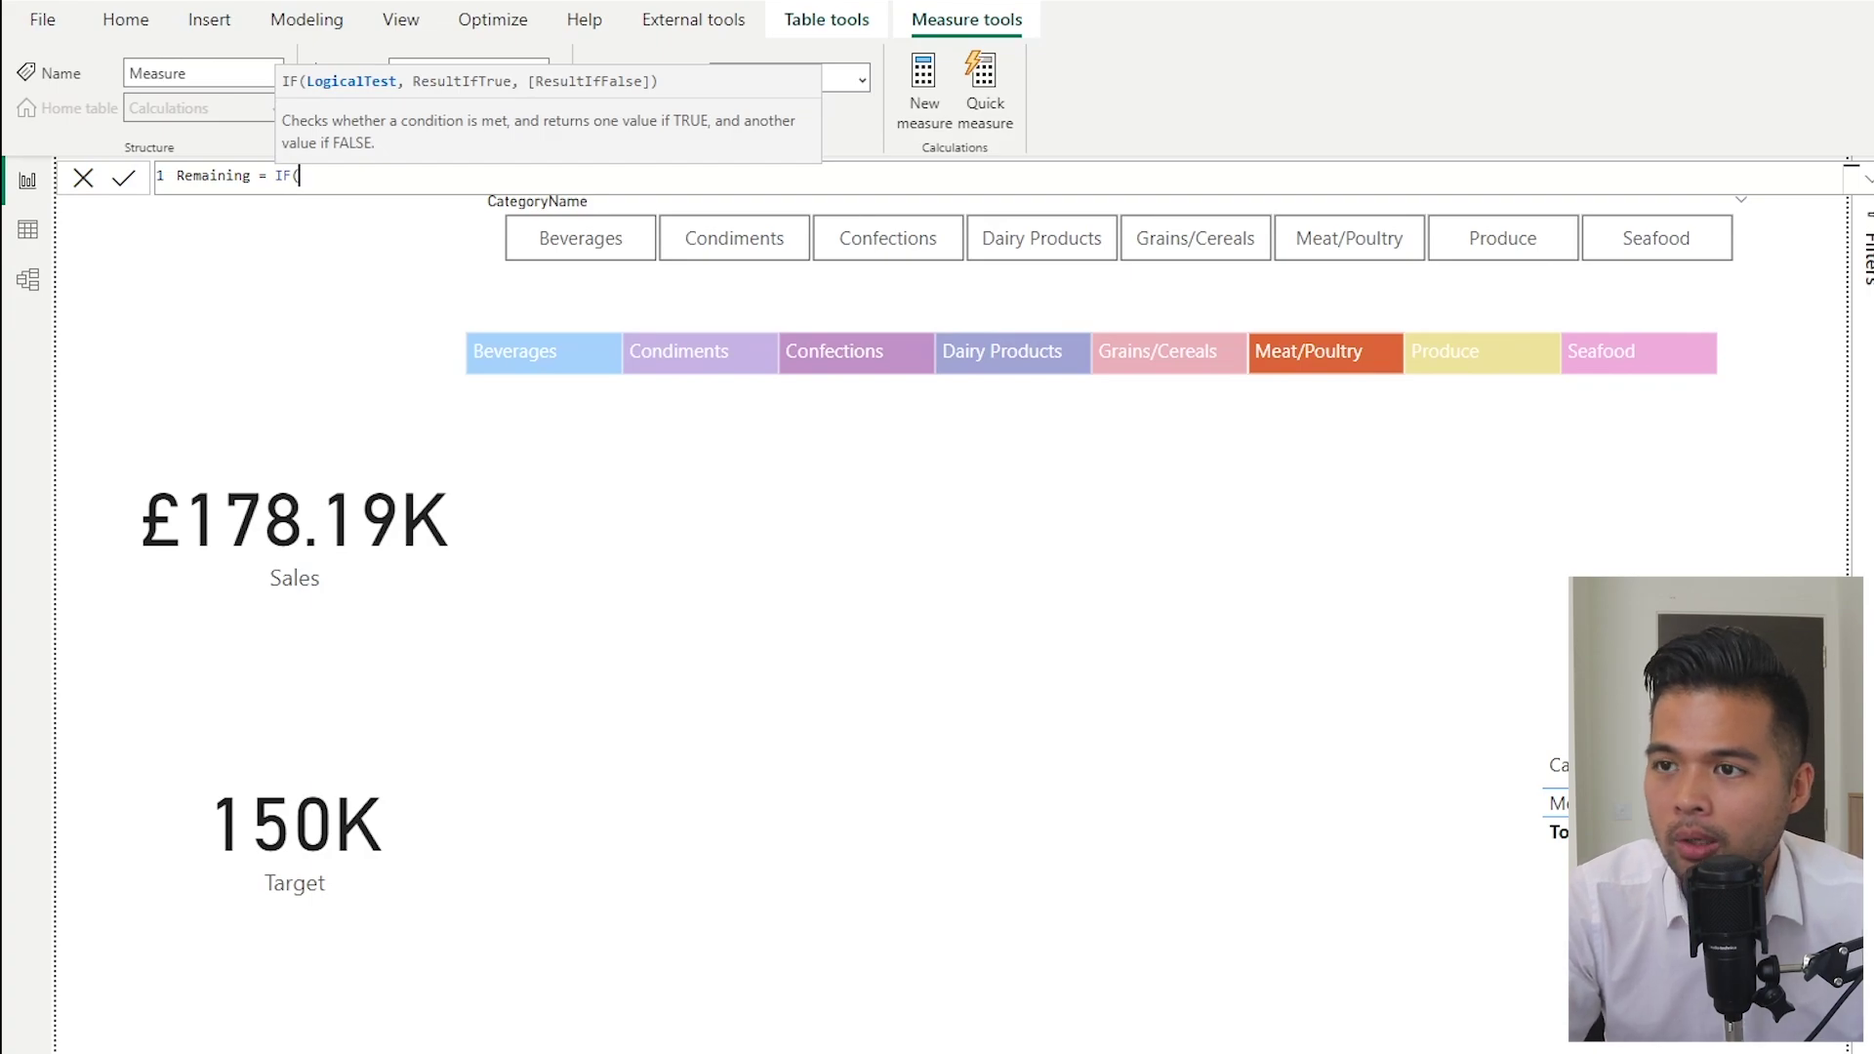
type("[Sales] >")
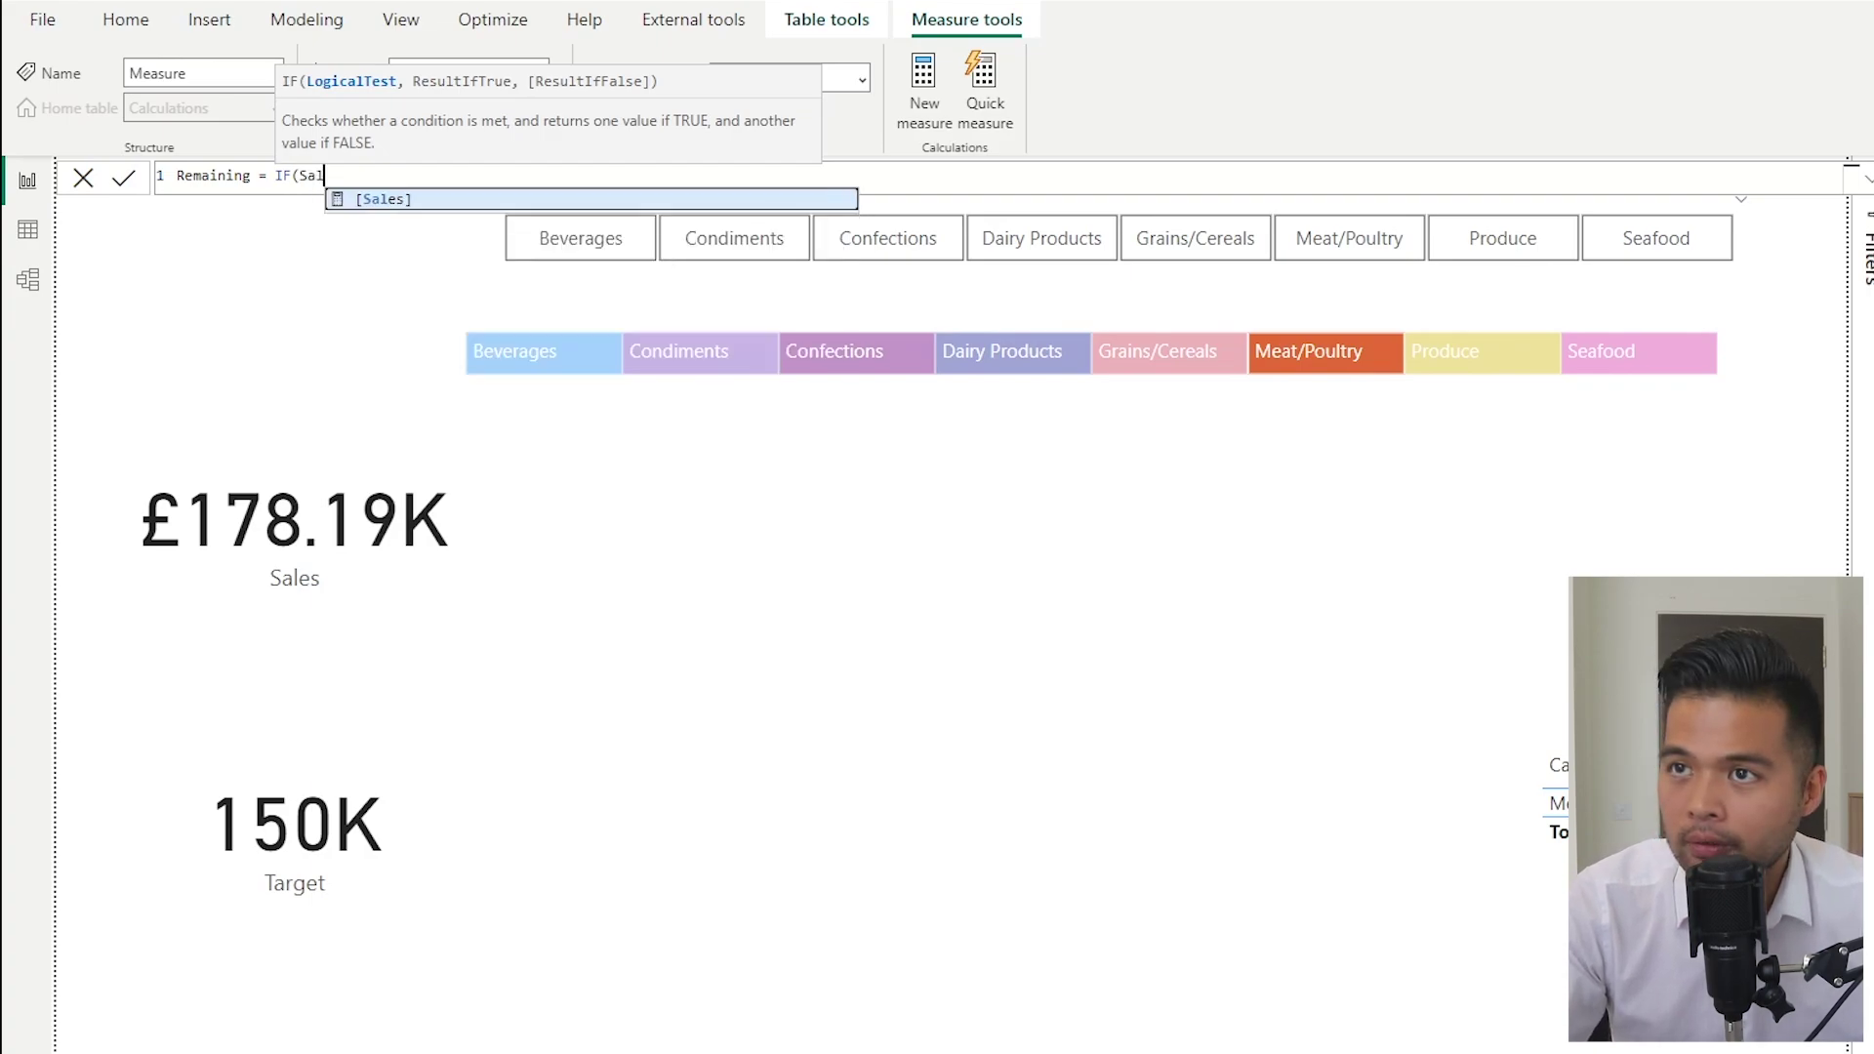
type(" [Target], [T")
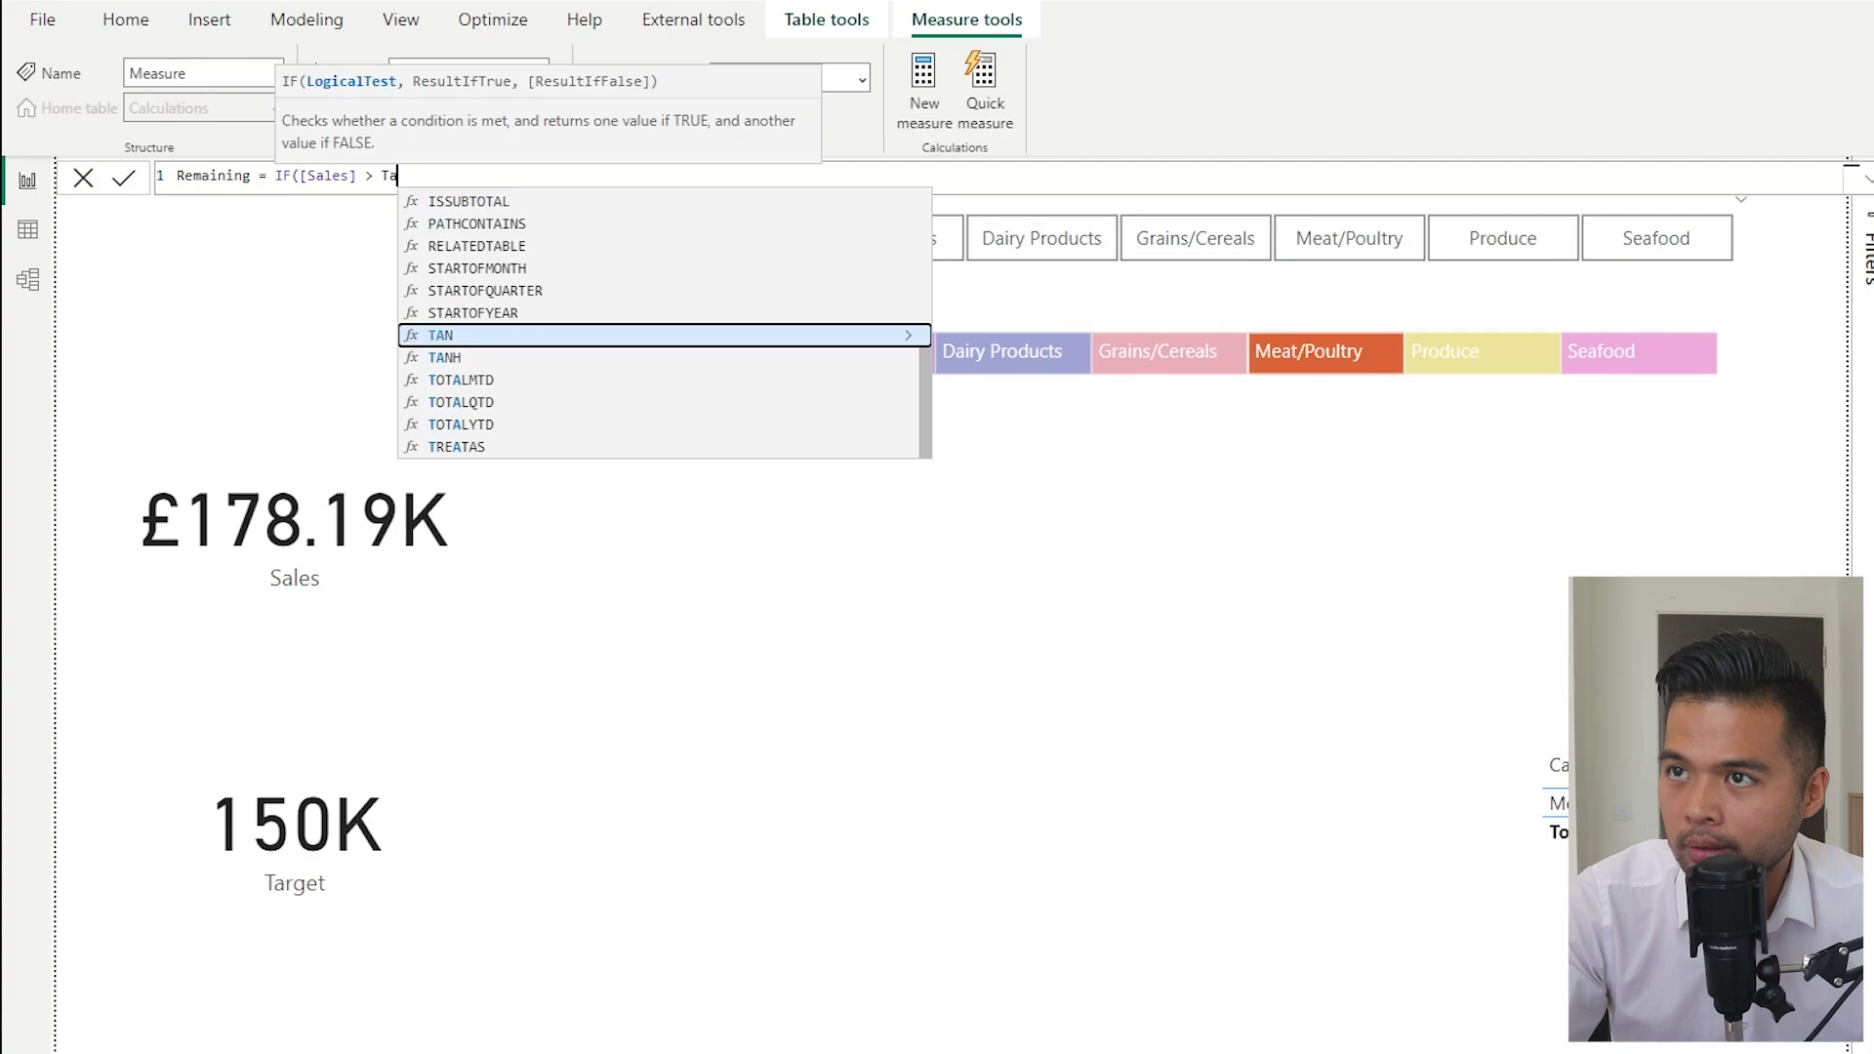
type("arget], Target")
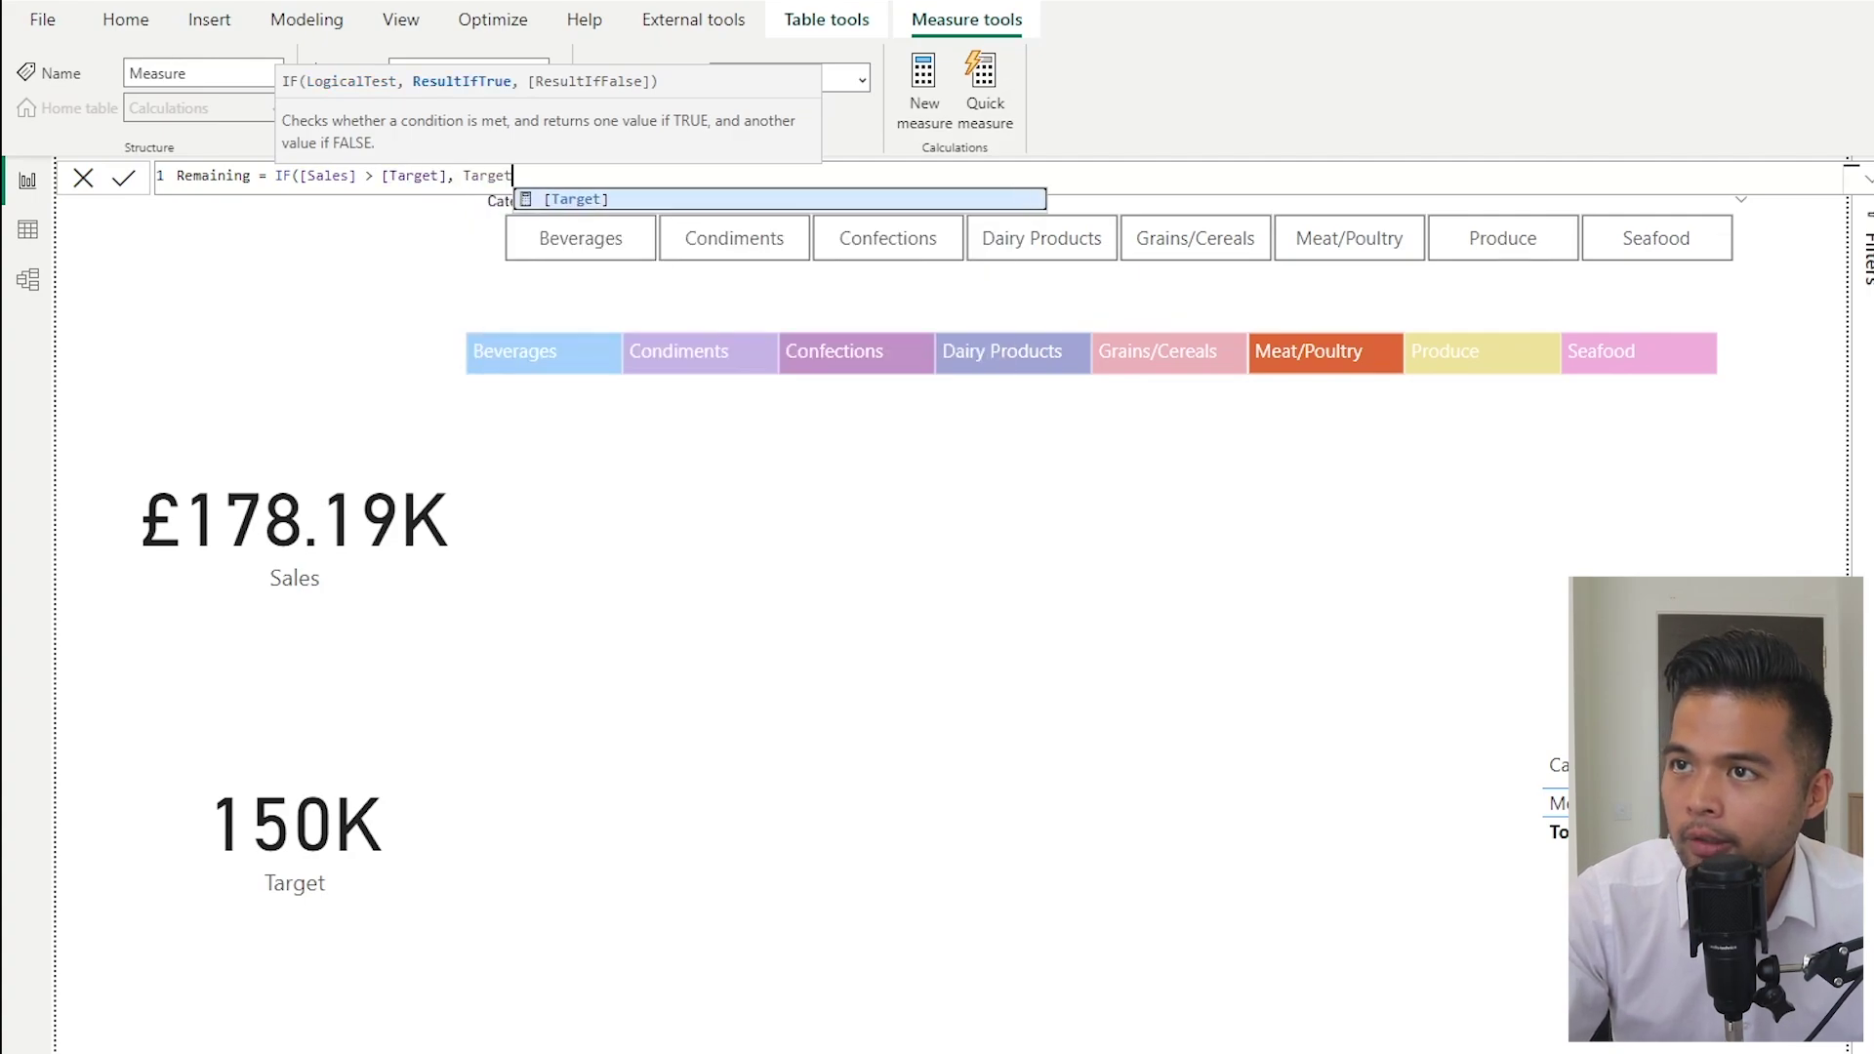
key("Tab")
type("- [Sales], 0")
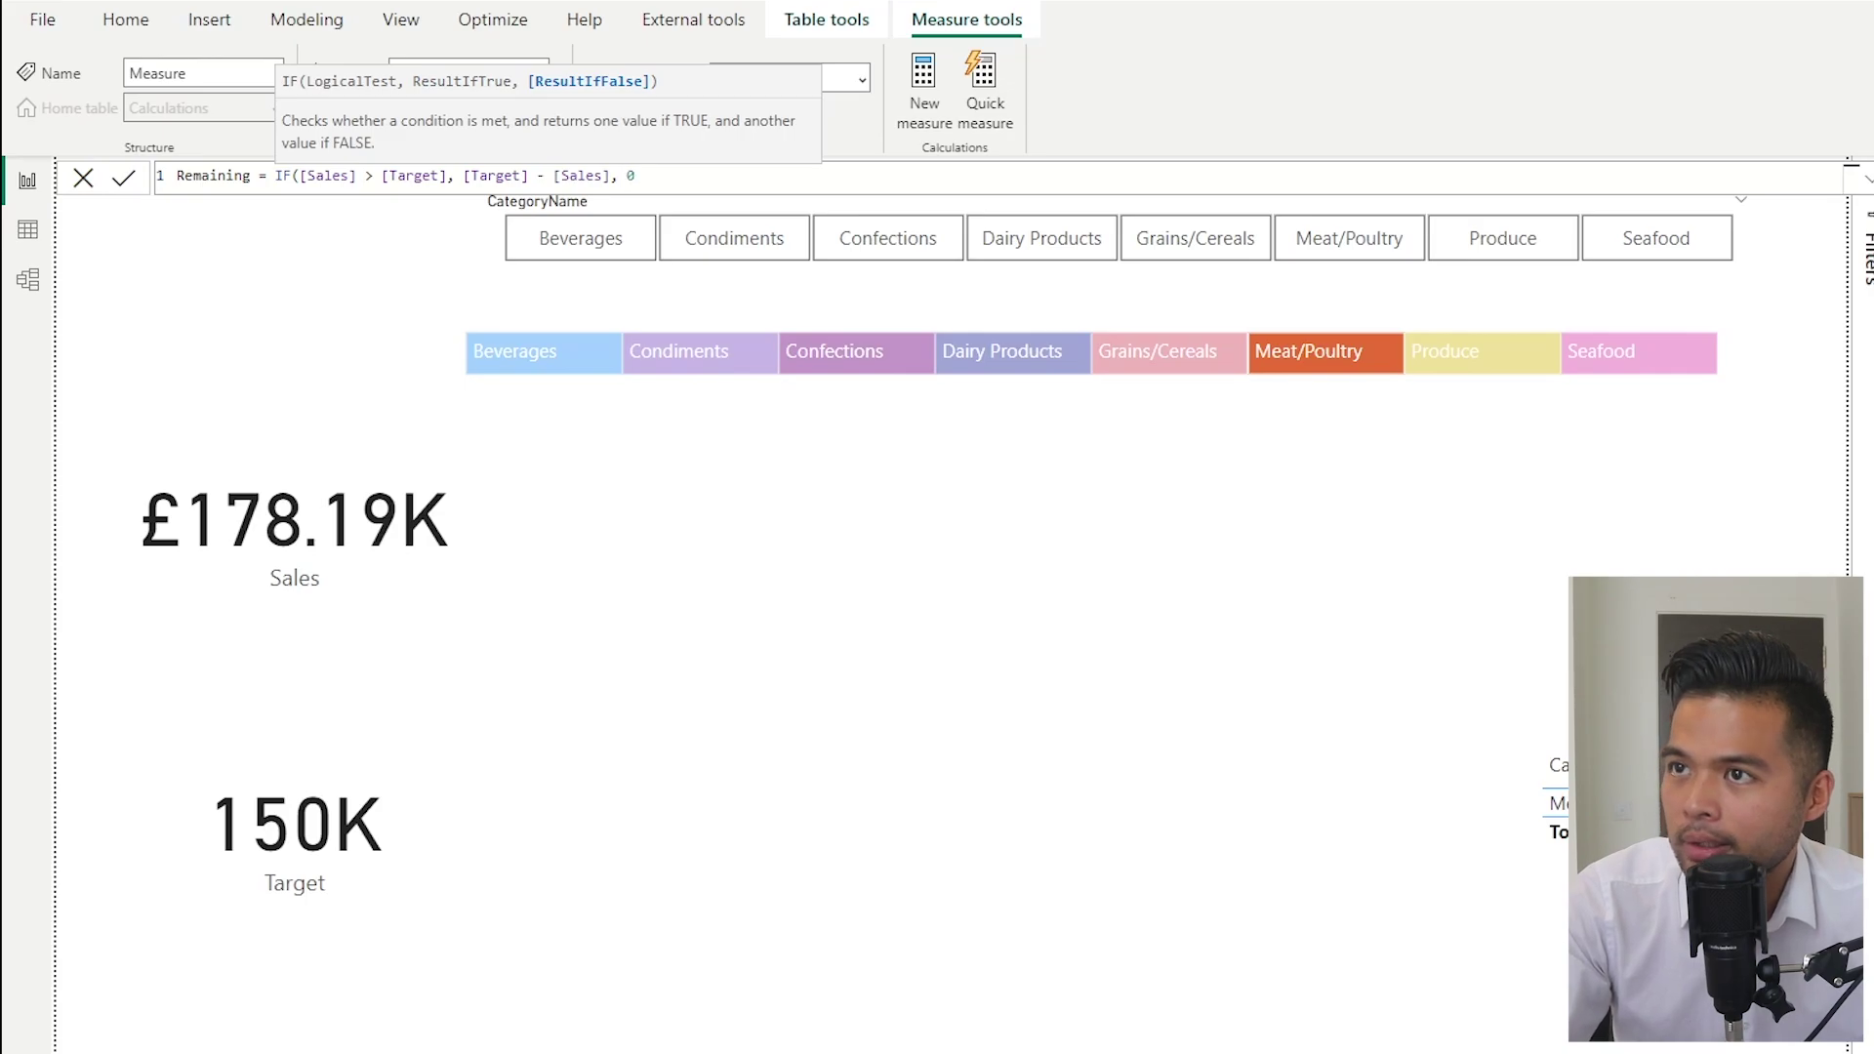
type(")")
key("Return")
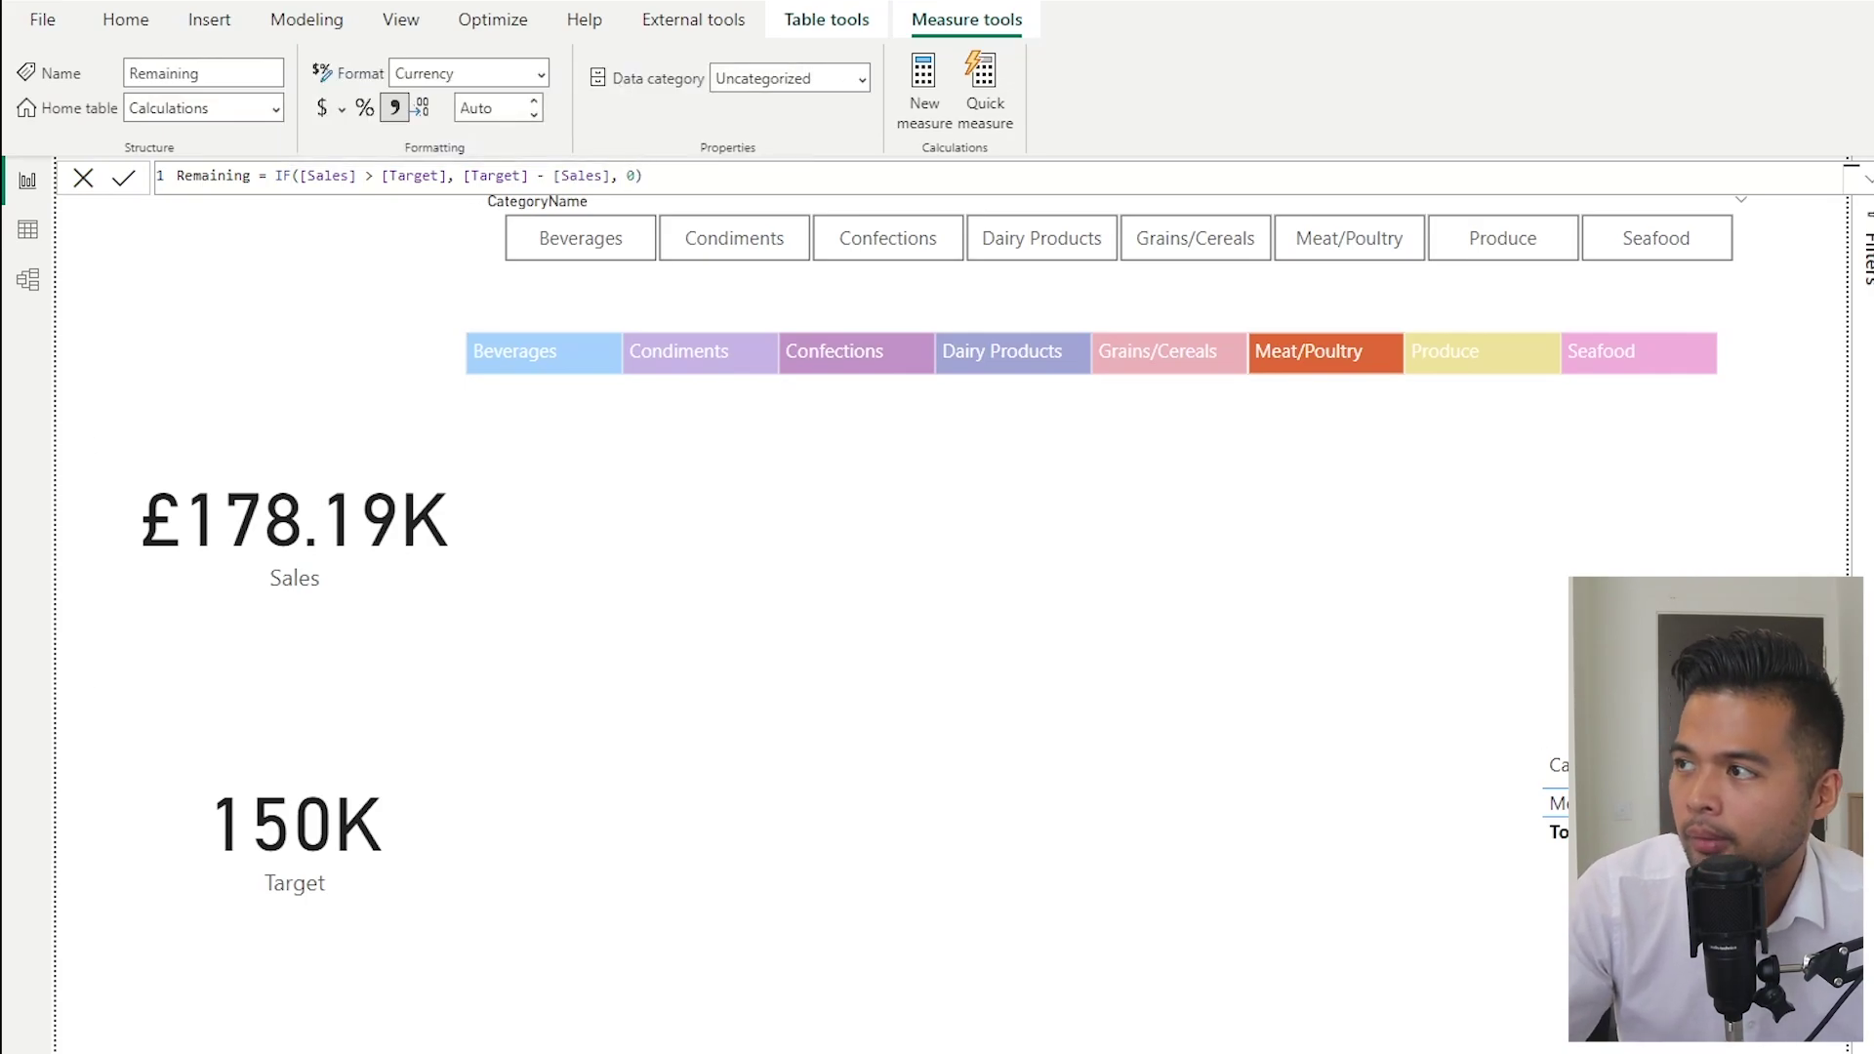
Clear the Meat/Poultry filter and place a thin Sales and Remaining bar below the coloured slicer
left_click(1378, 385)
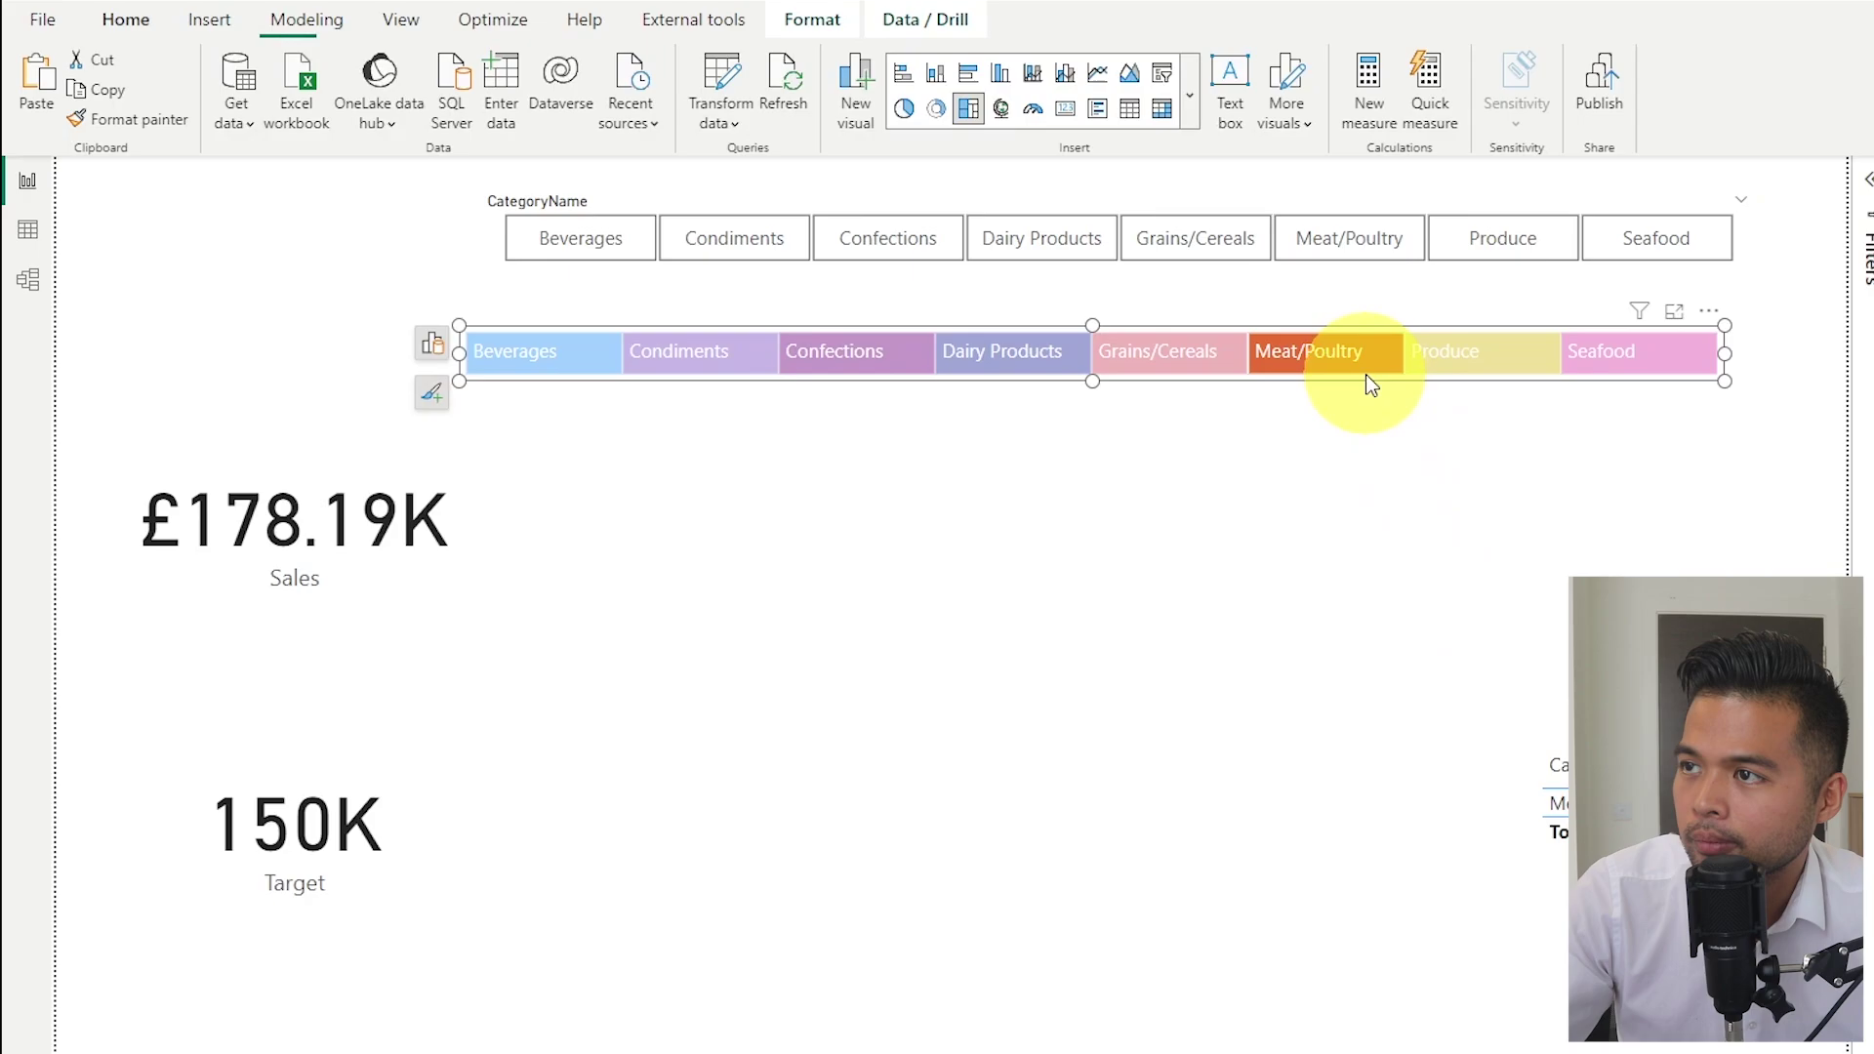
left_click(1359, 368)
left_click(1332, 517)
left_click_drag(1813, 308, 629, 607)
left_click_drag(1774, 286, 1064, 644)
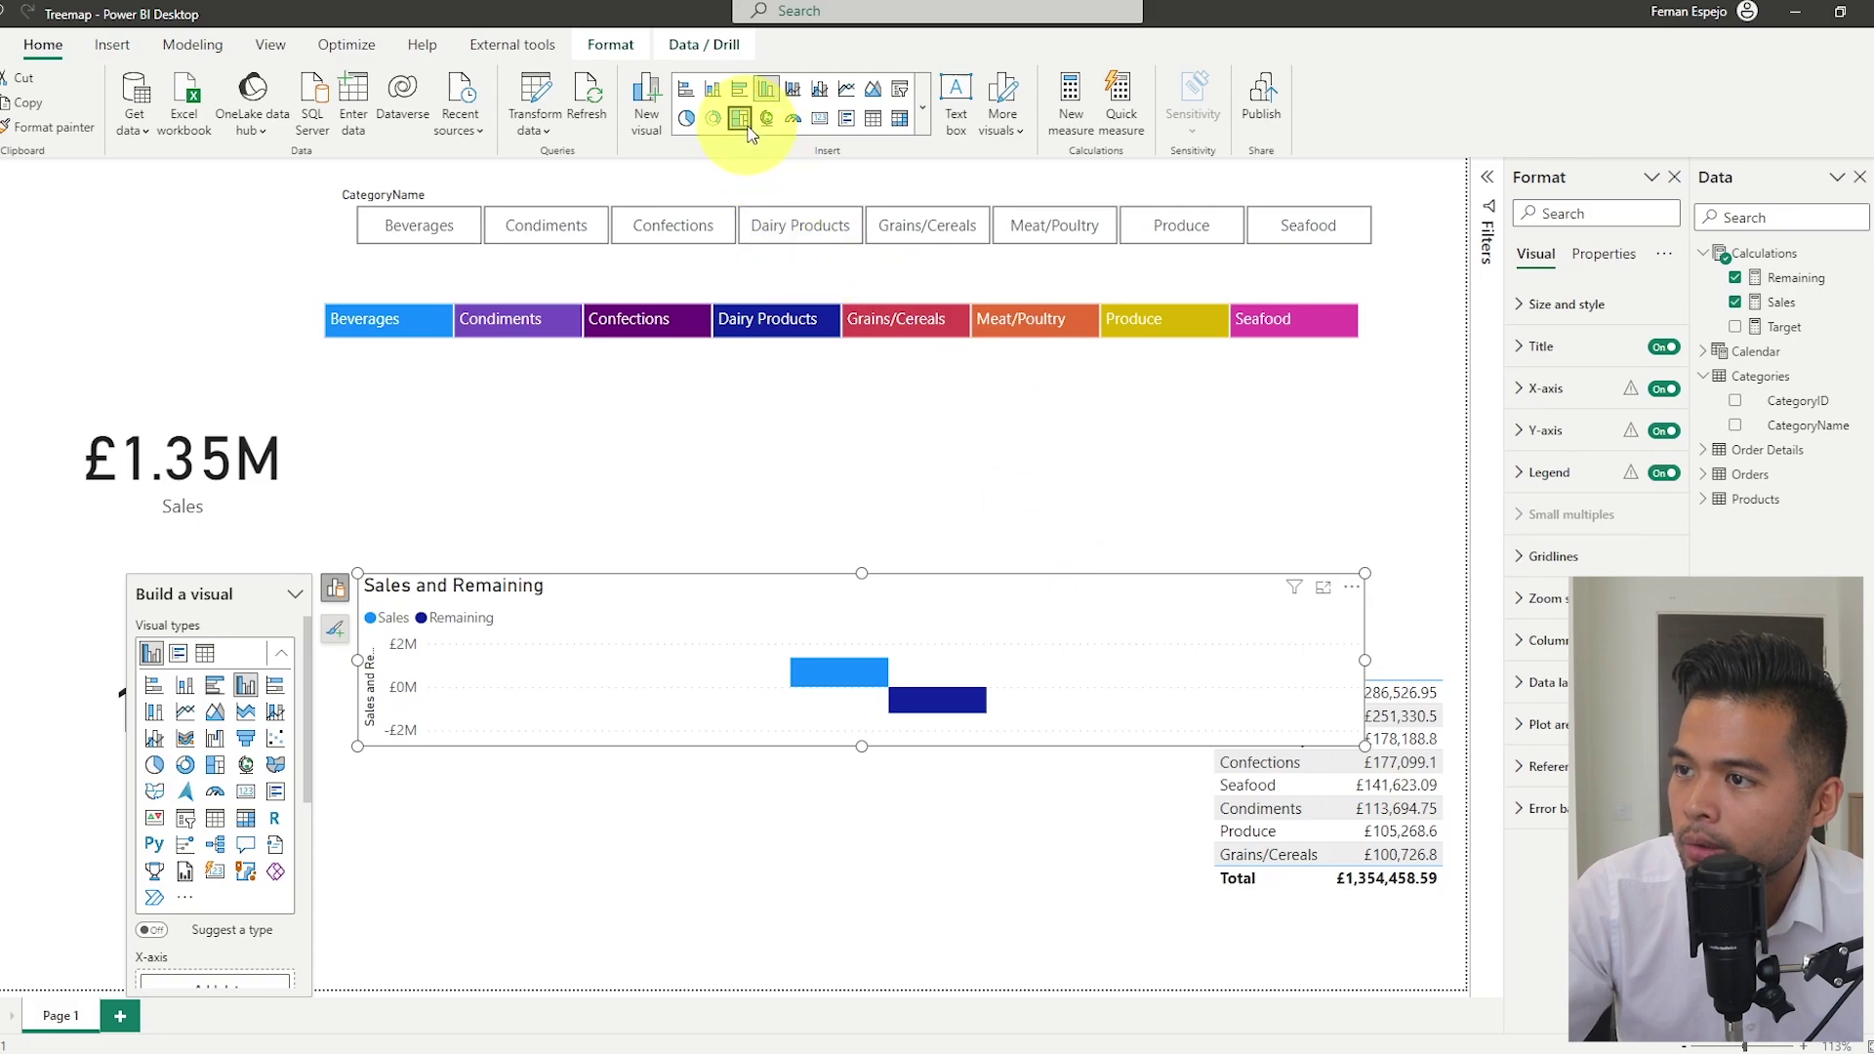
left_click(740, 118)
left_click_drag(858, 746, 895, 657)
left_click_drag(741, 582, 762, 456)
scroll(259, 858, "down", 3)
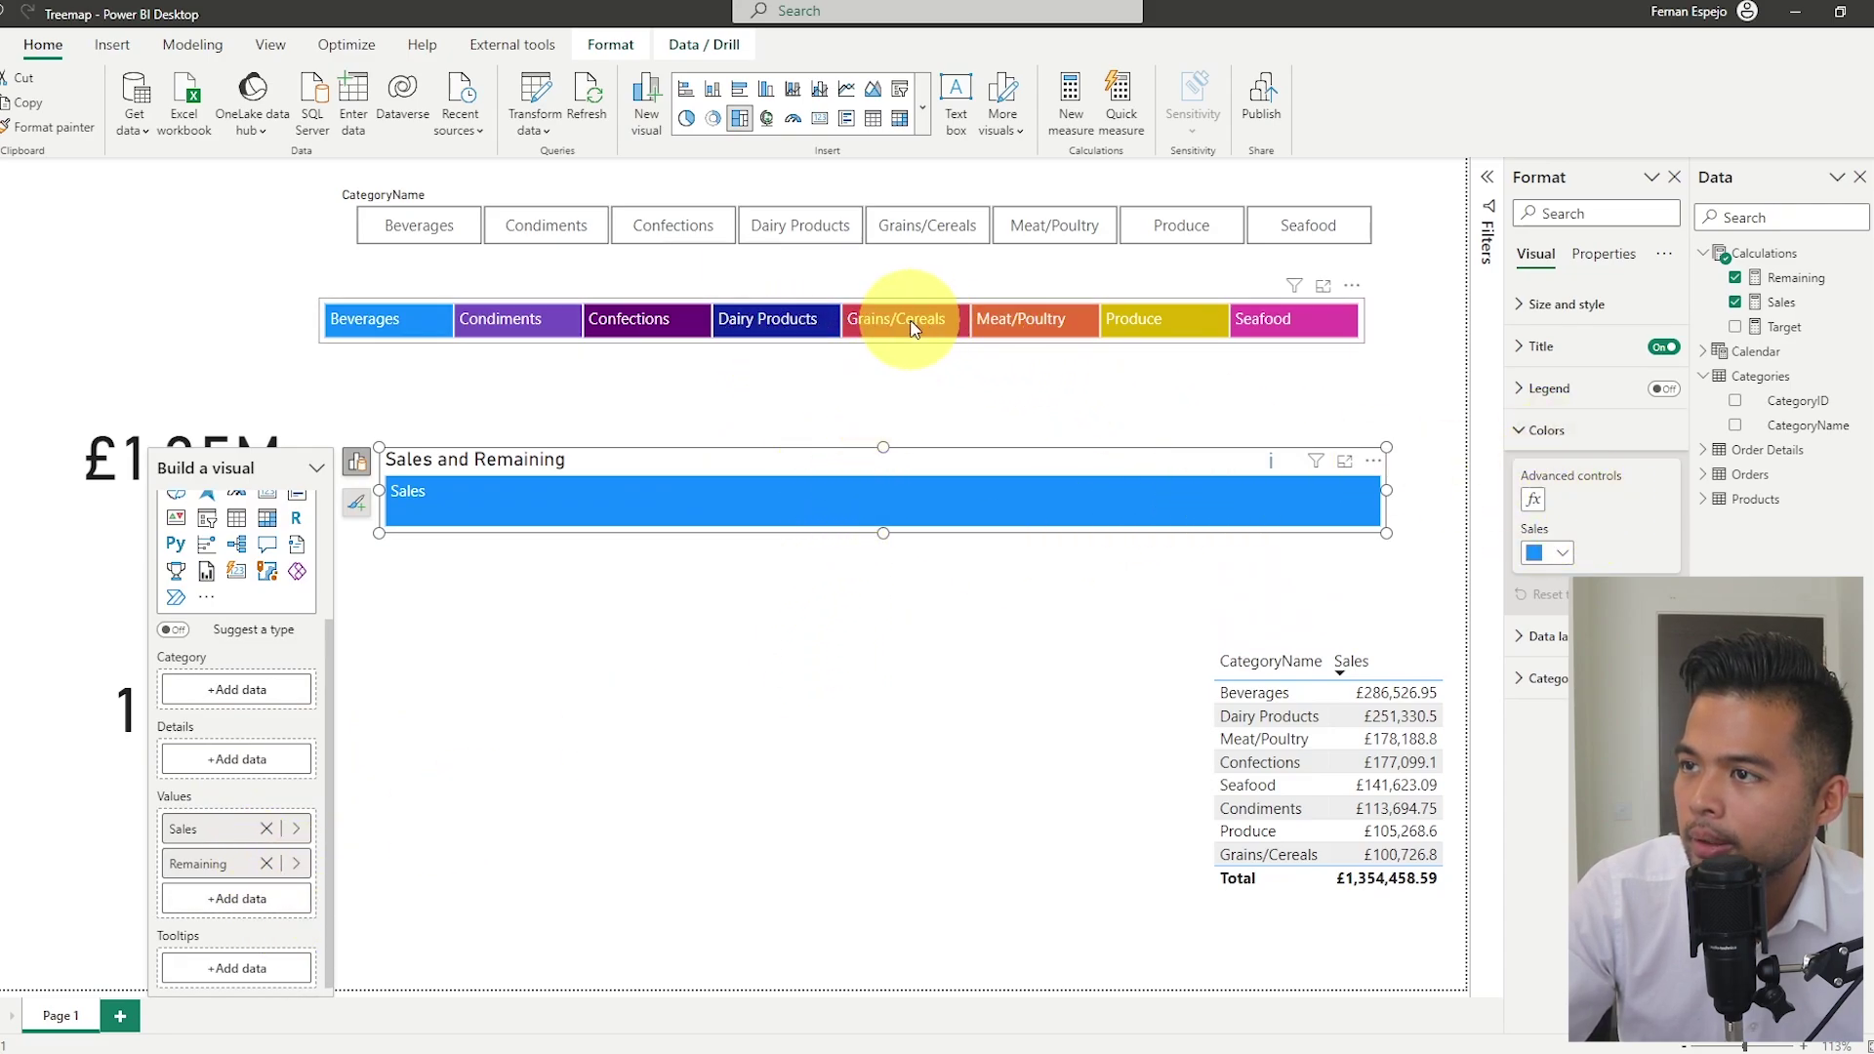
Test the slicer by filtering to Grains/Cereals and Meat/Poultry, clearing each filter
left_click(905, 322)
left_click(912, 329)
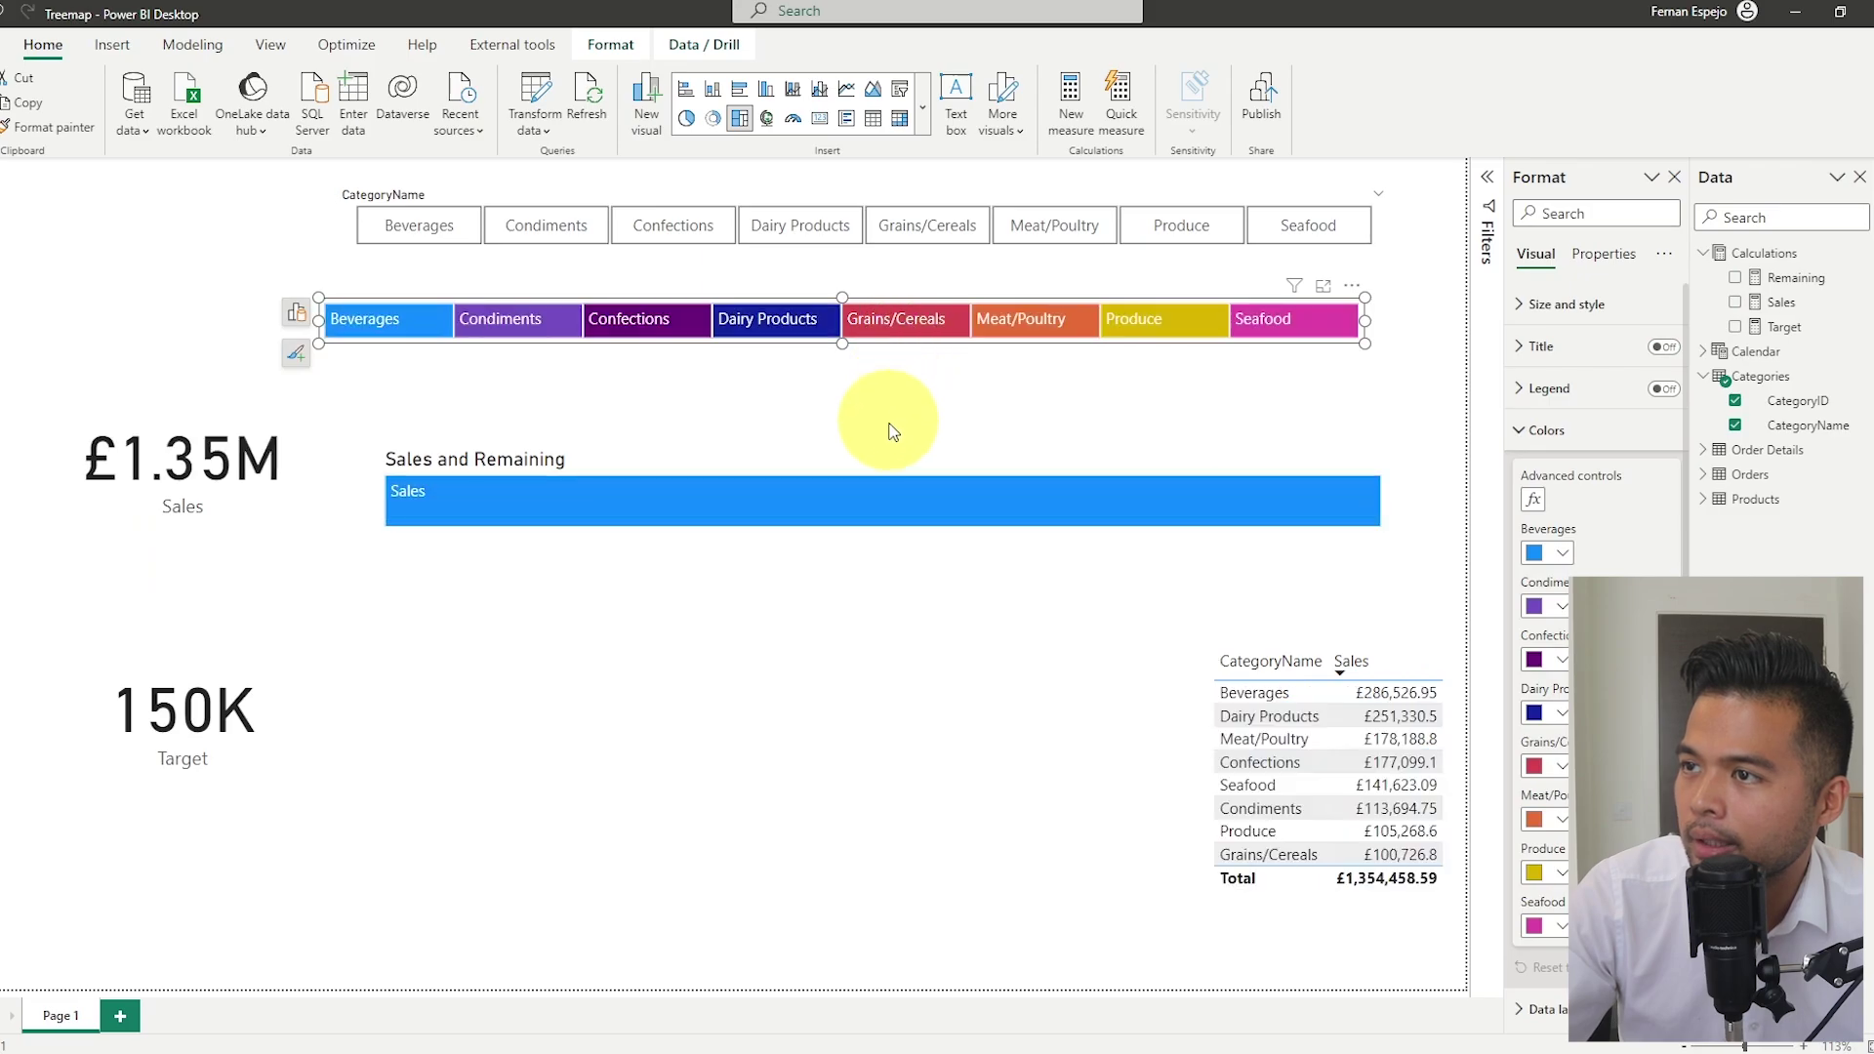
left_click(1025, 332)
left_click(1035, 334)
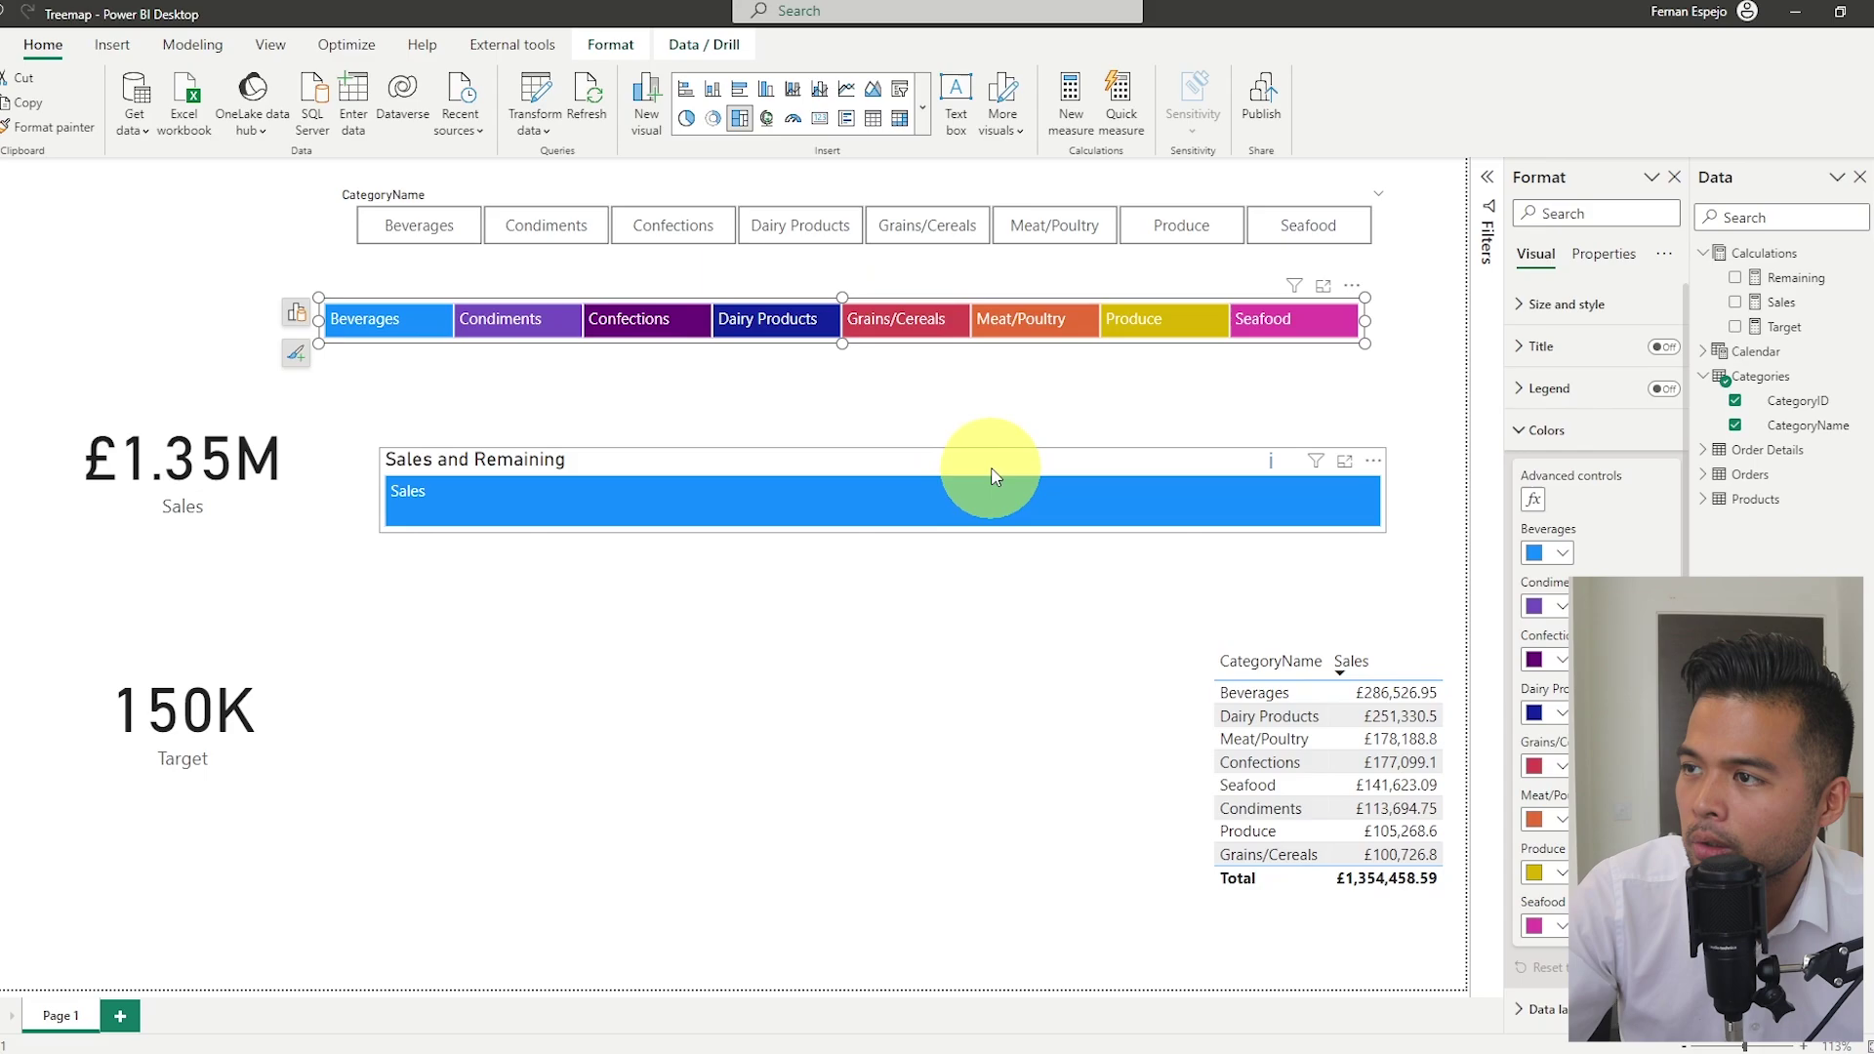
Toggle Edit interactions on and off, then filter the page to Produce
left_click(611, 49)
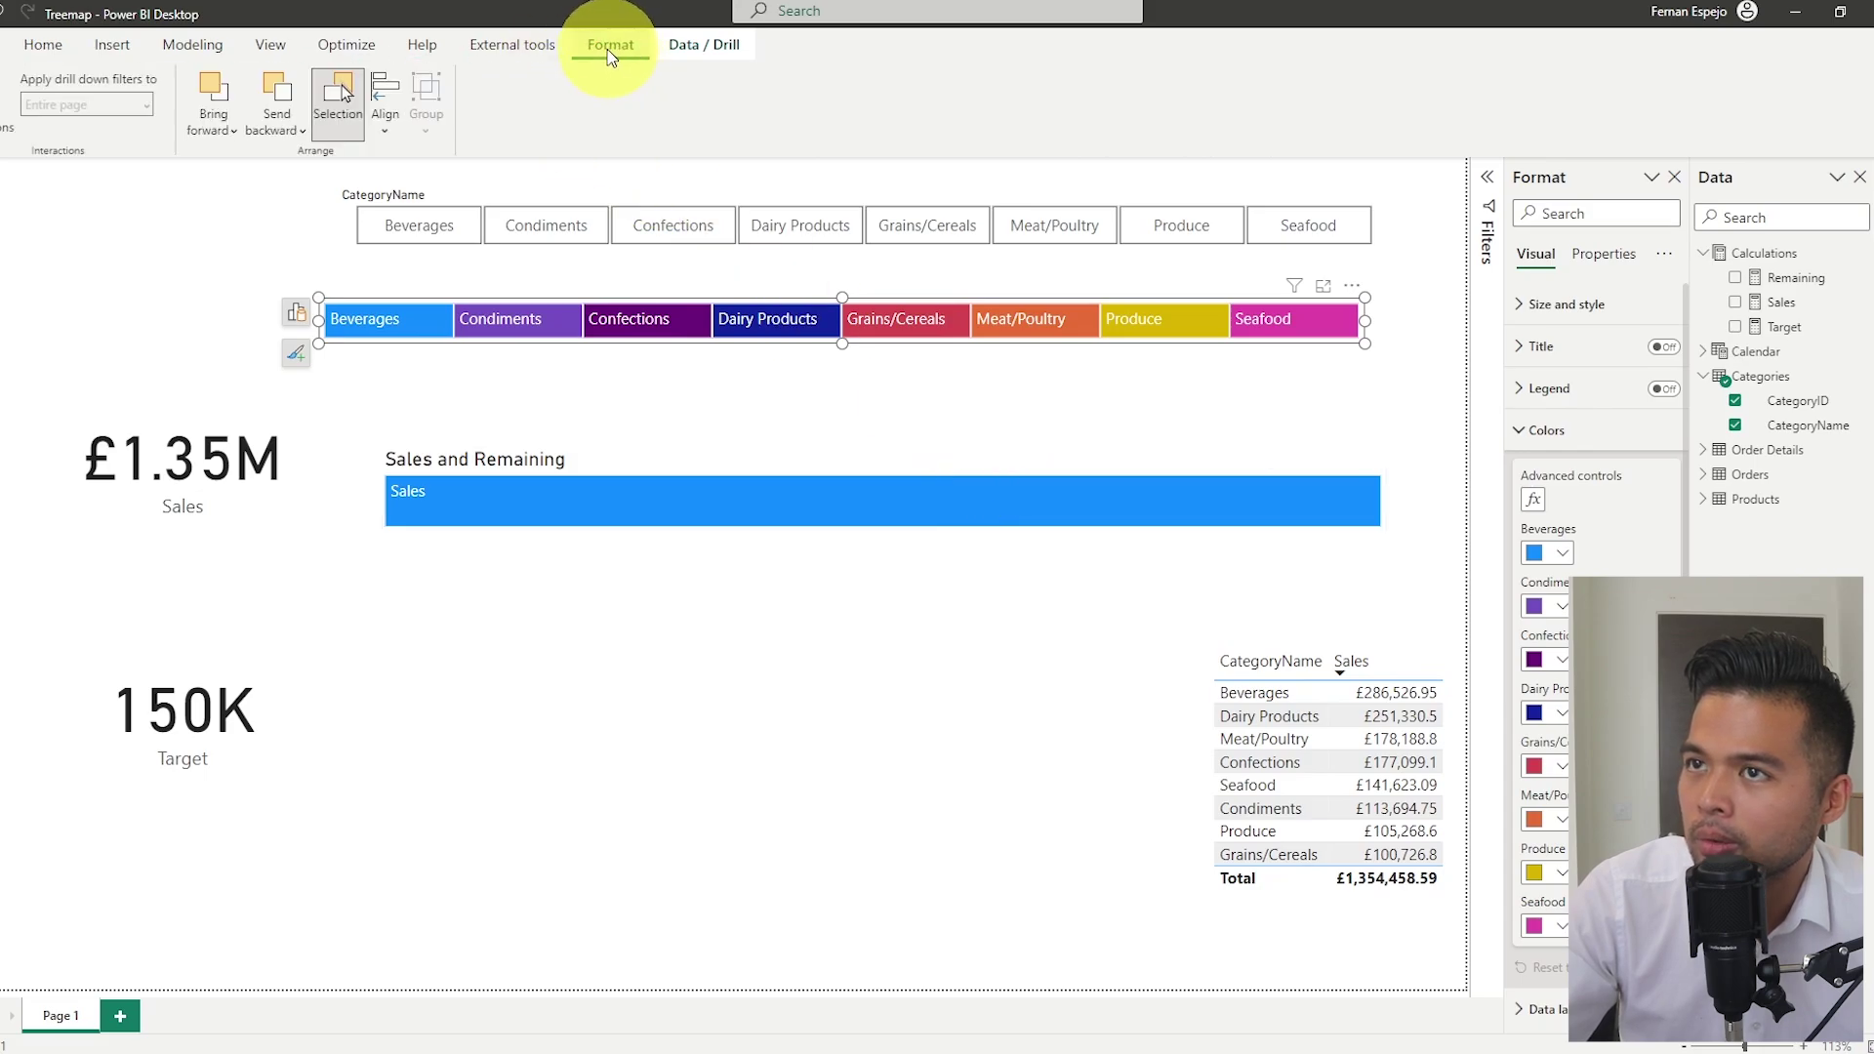
left_click(8, 98)
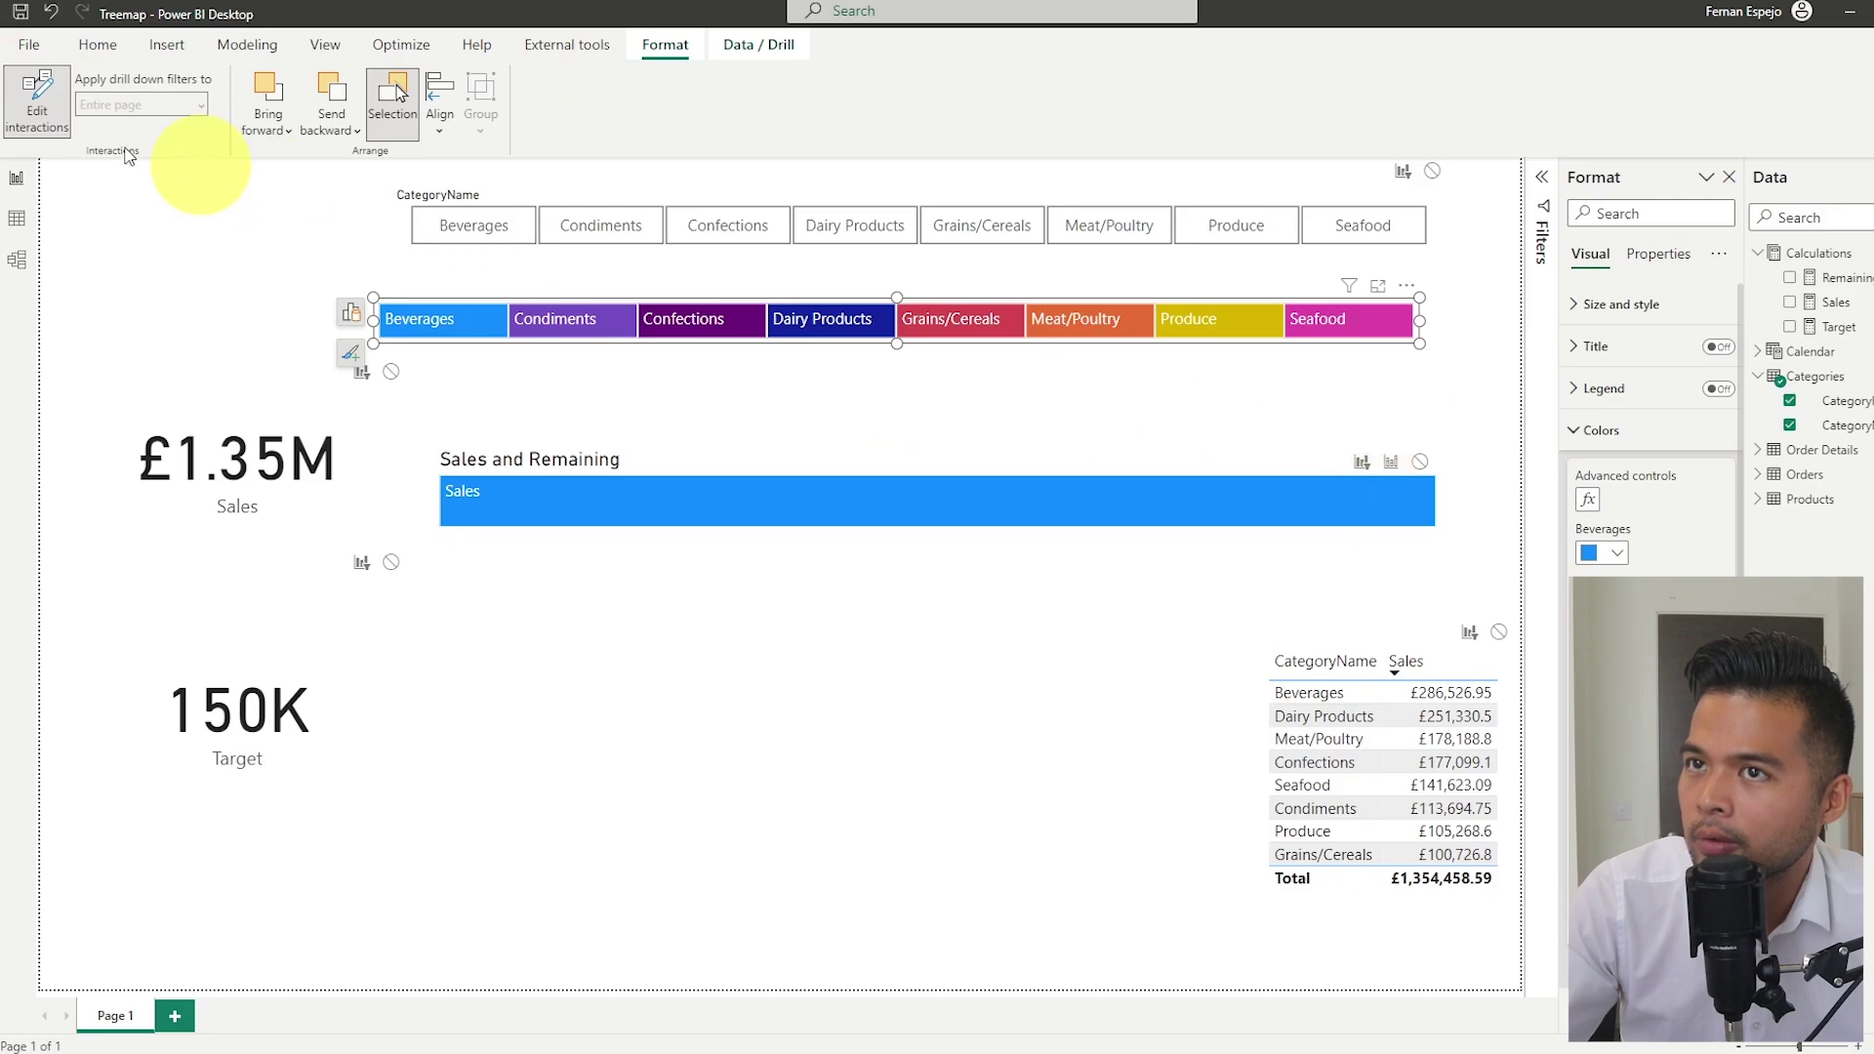
left_click(23, 93)
left_click(1103, 322)
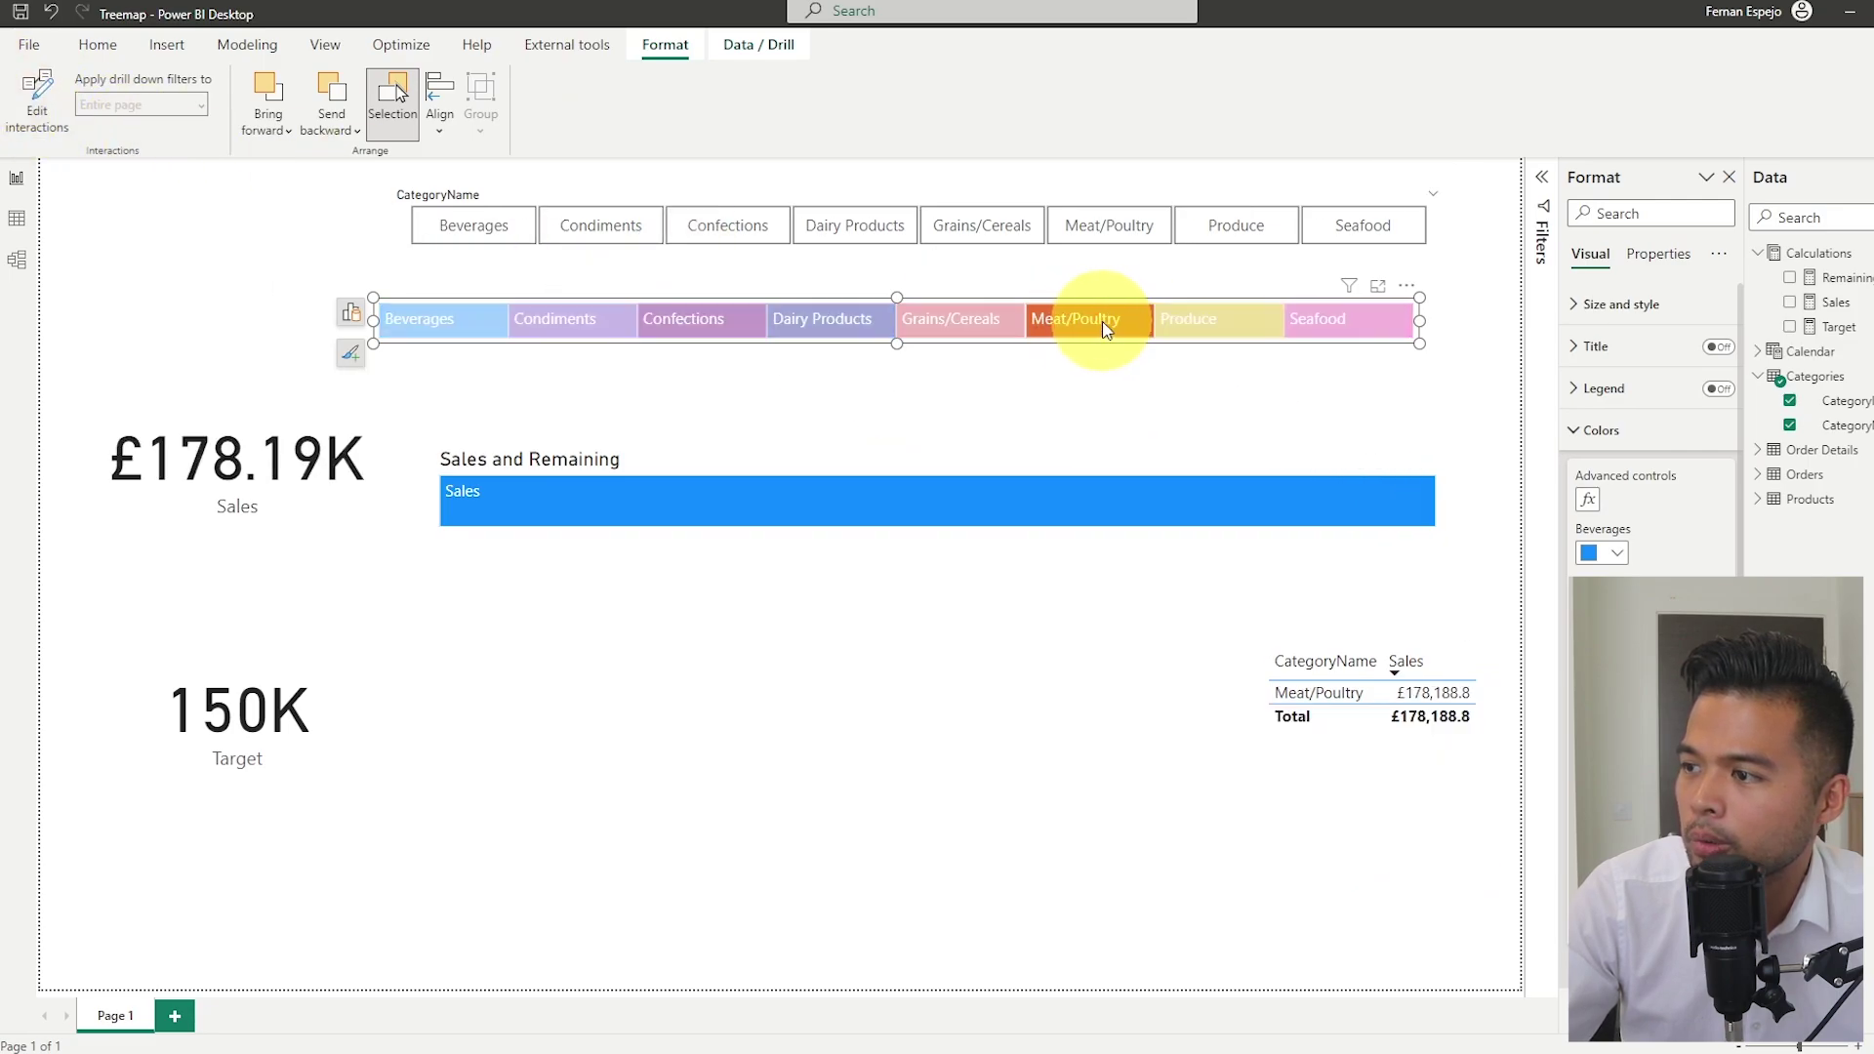
left_click(1225, 328)
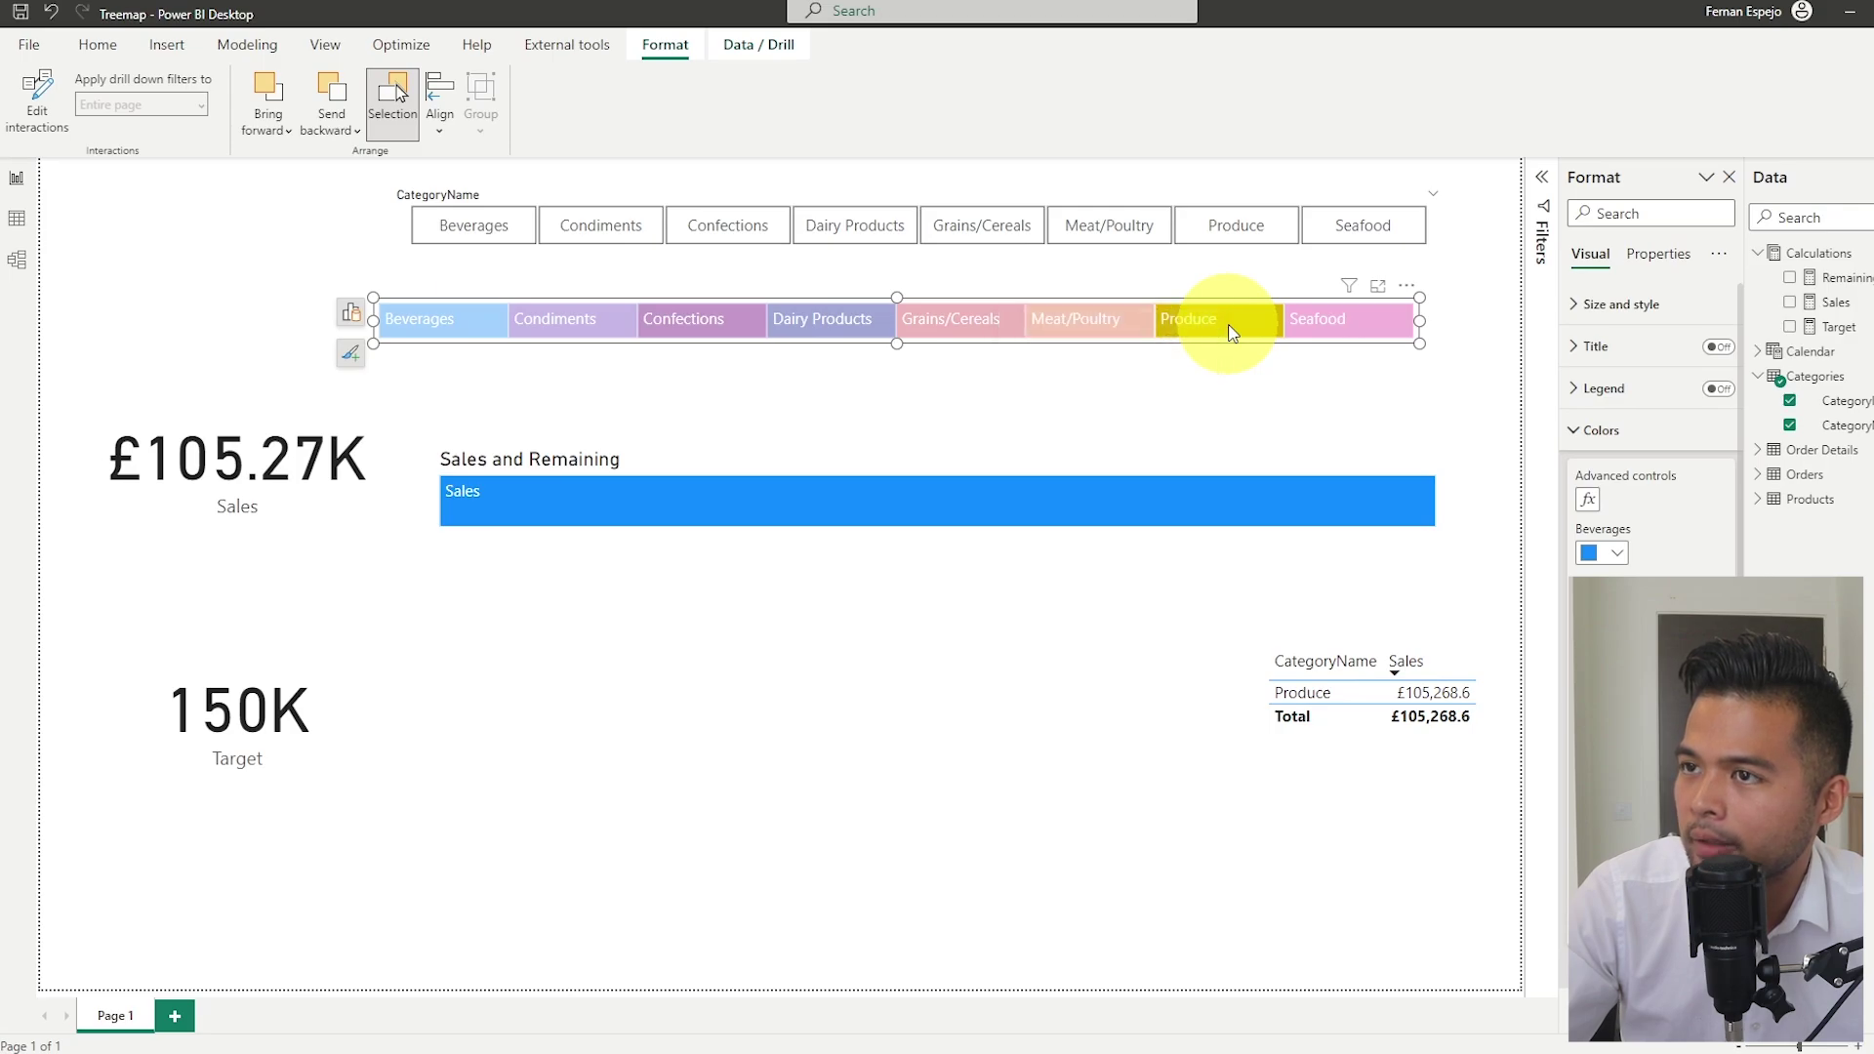
left_click(899, 470)
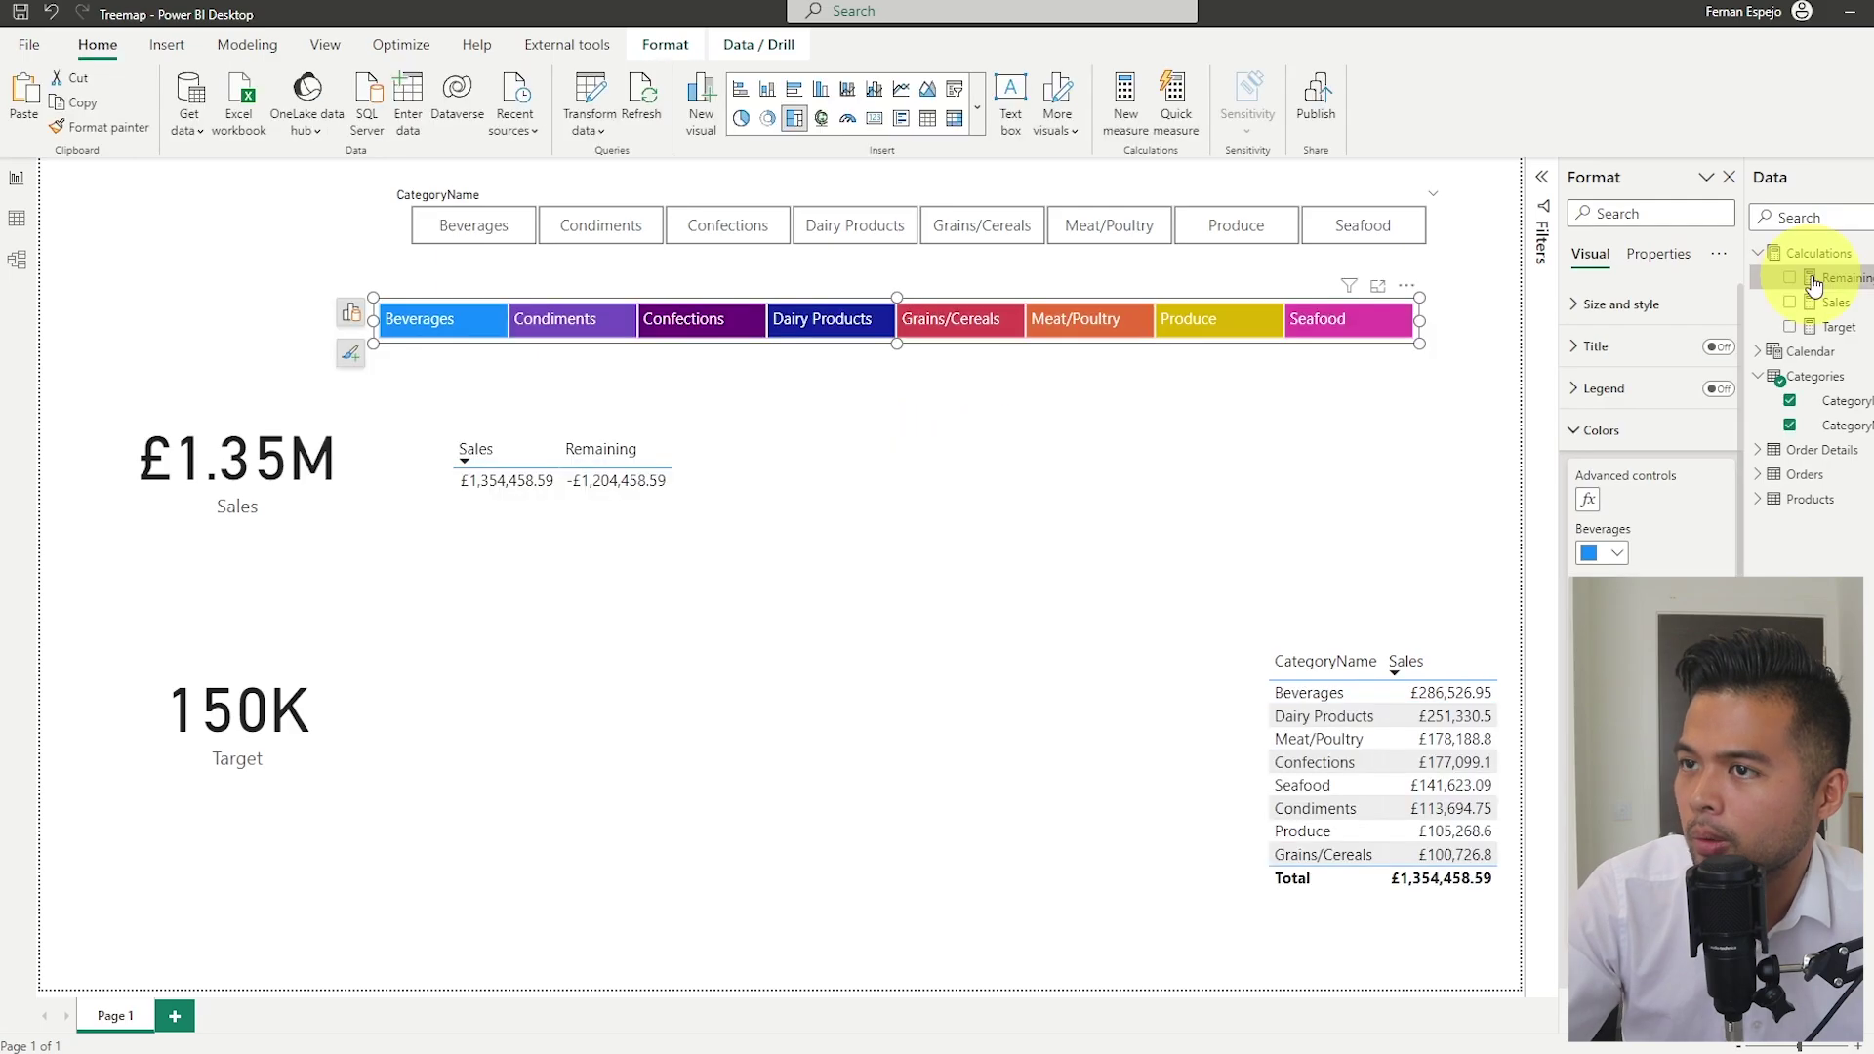
Change the Remaining formula's comparison from > to < so it reads IF([Sales] < [Target], ...)
left_click(1816, 278)
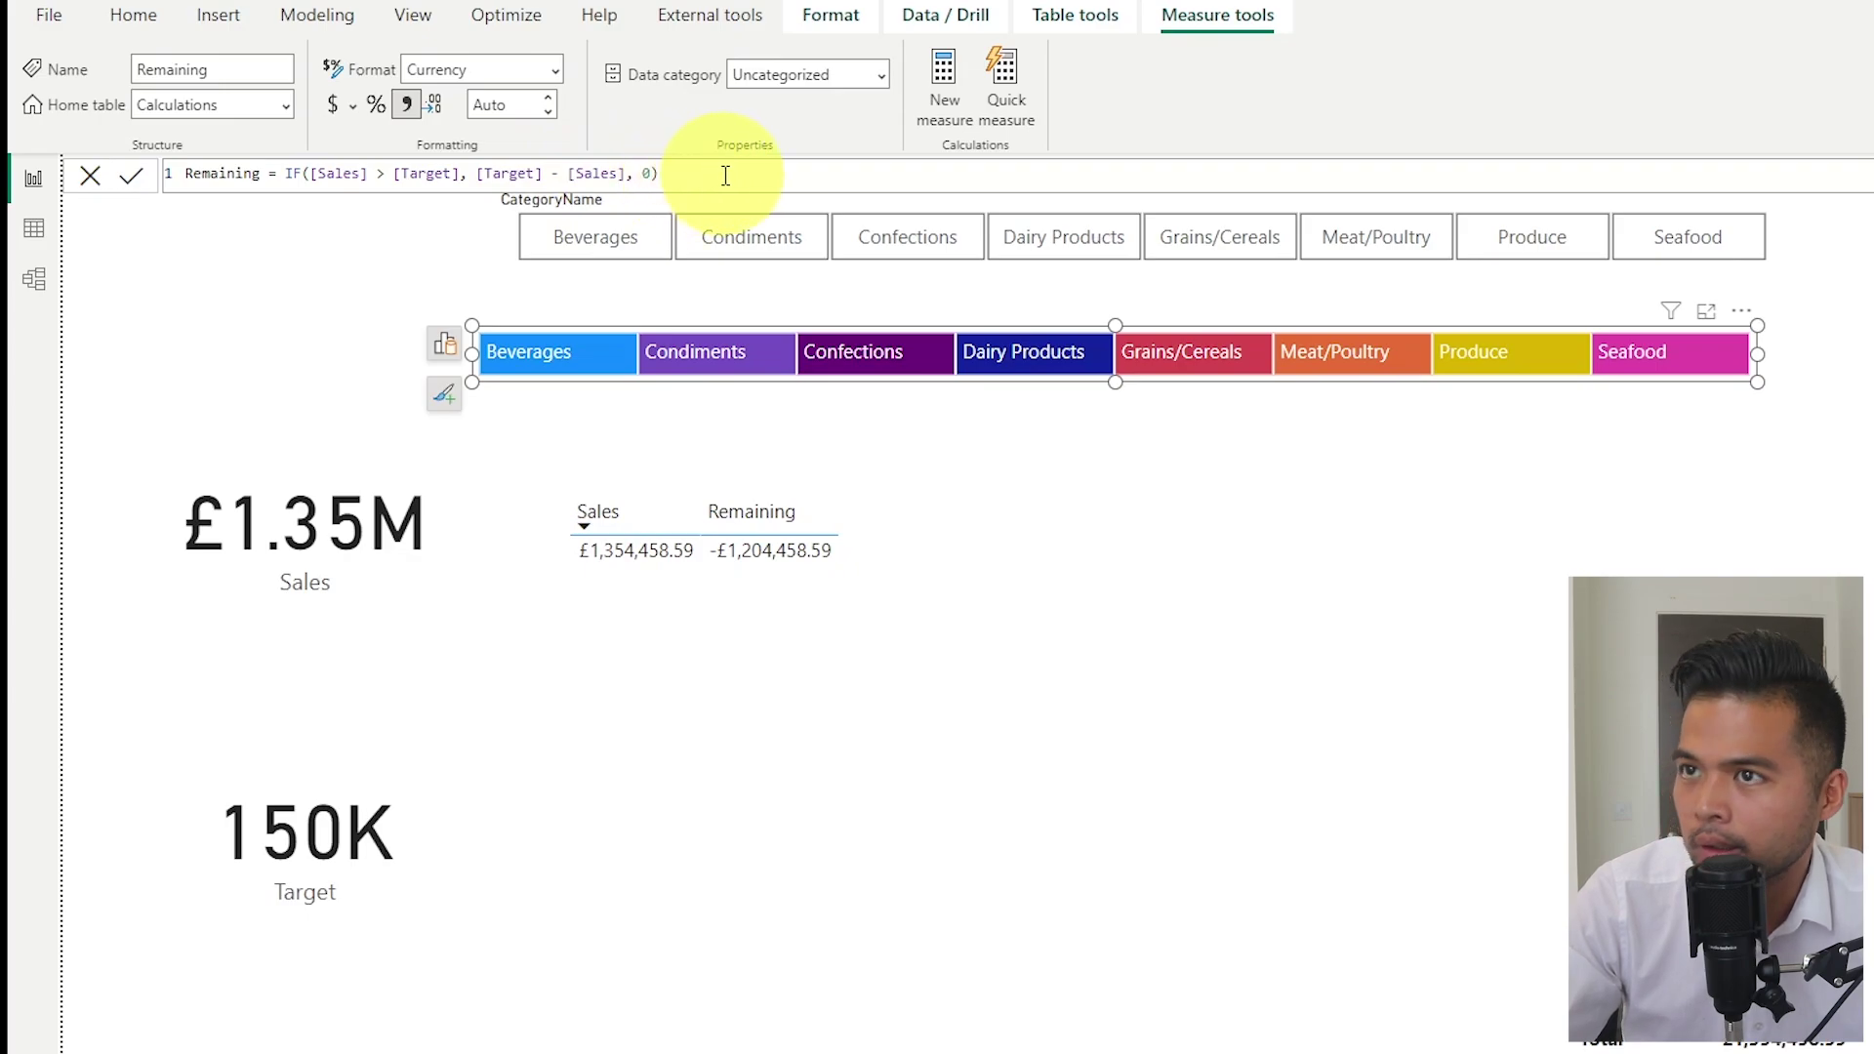
double_click(385, 173)
type("<")
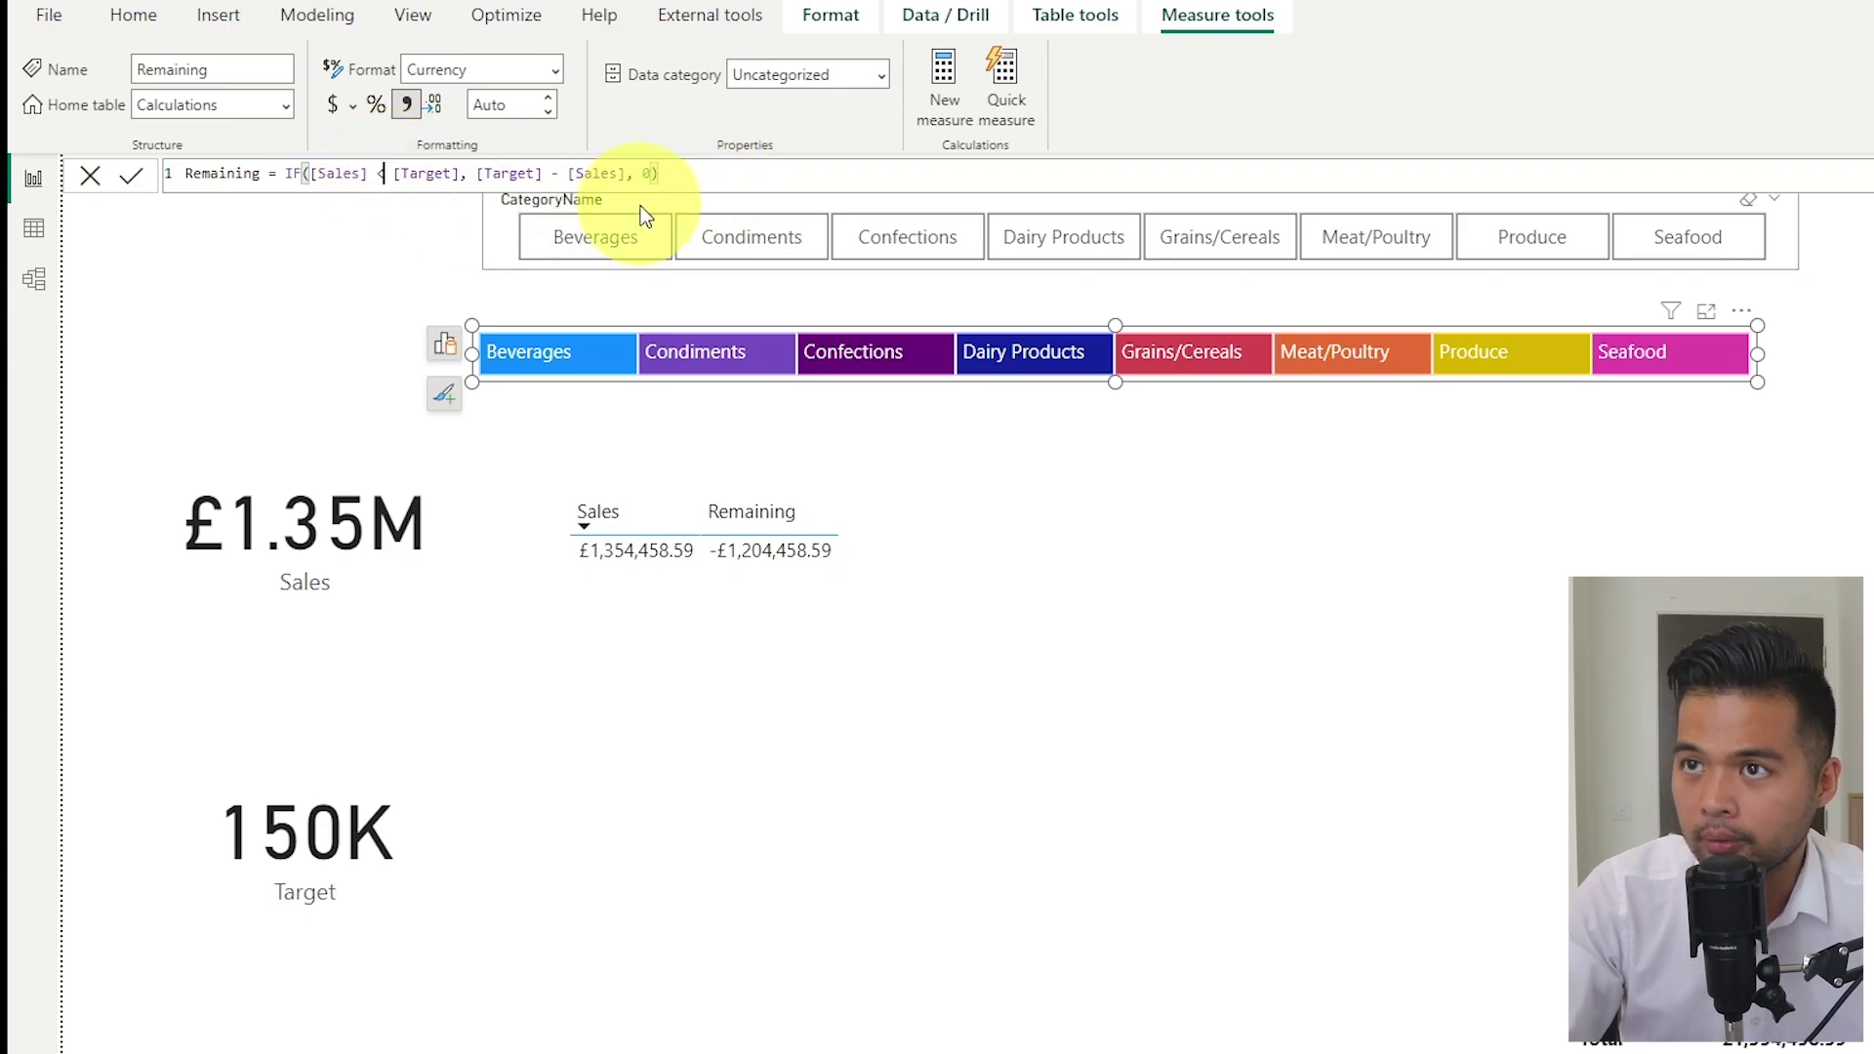
key("Return")
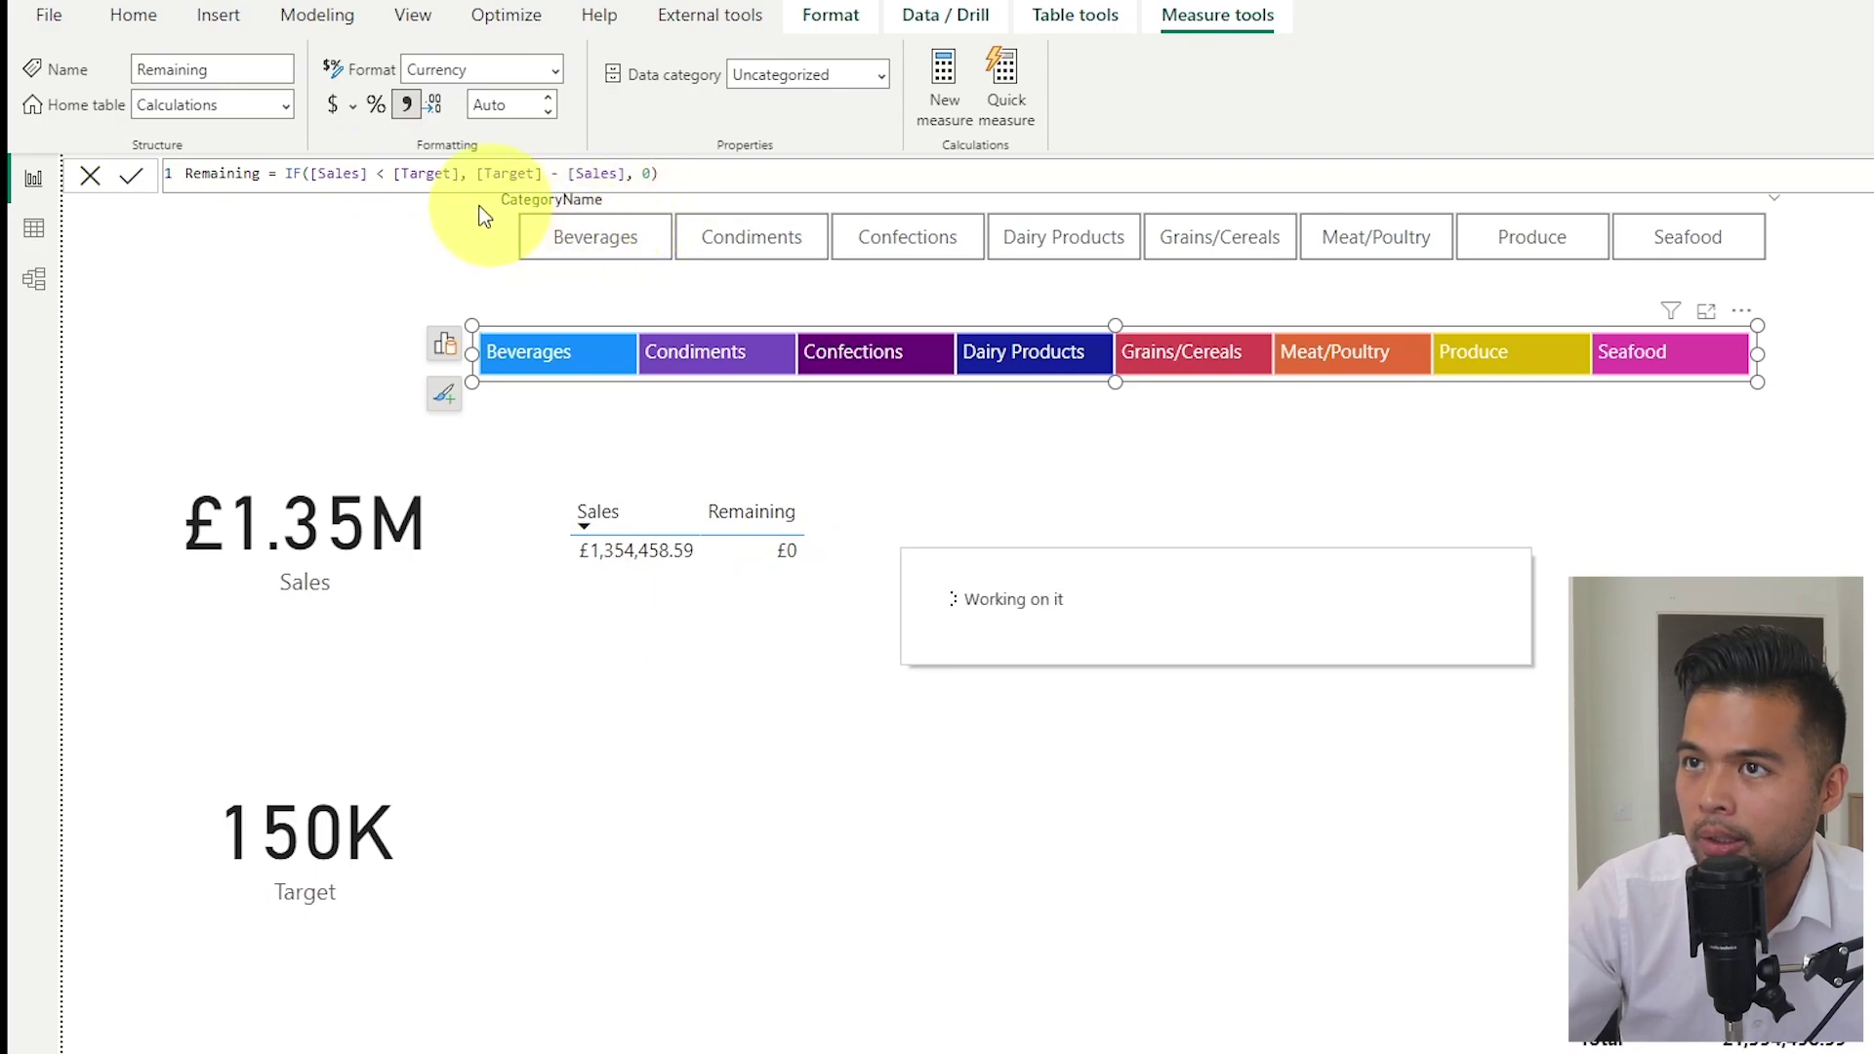
left_click(1130, 576)
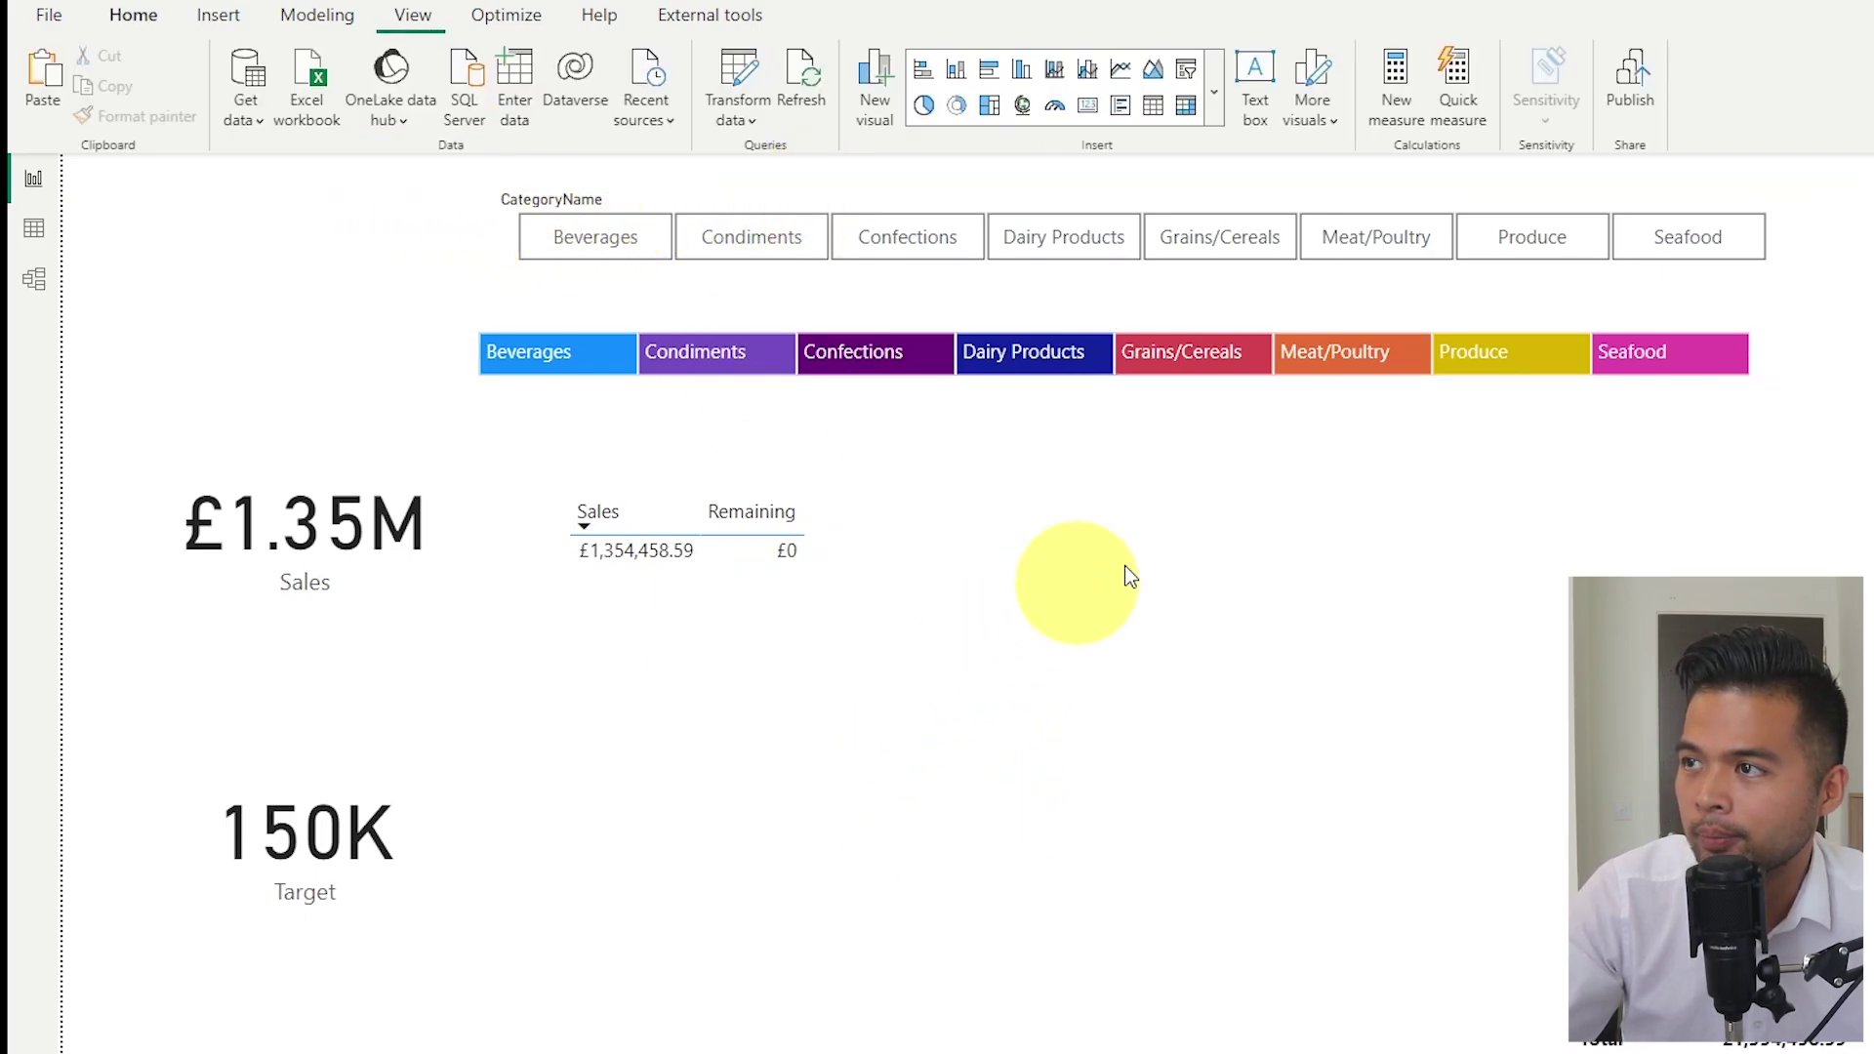
Filter the page to Grains/Cereals, showing £49,273.2 Remaining
left_click(1379, 373)
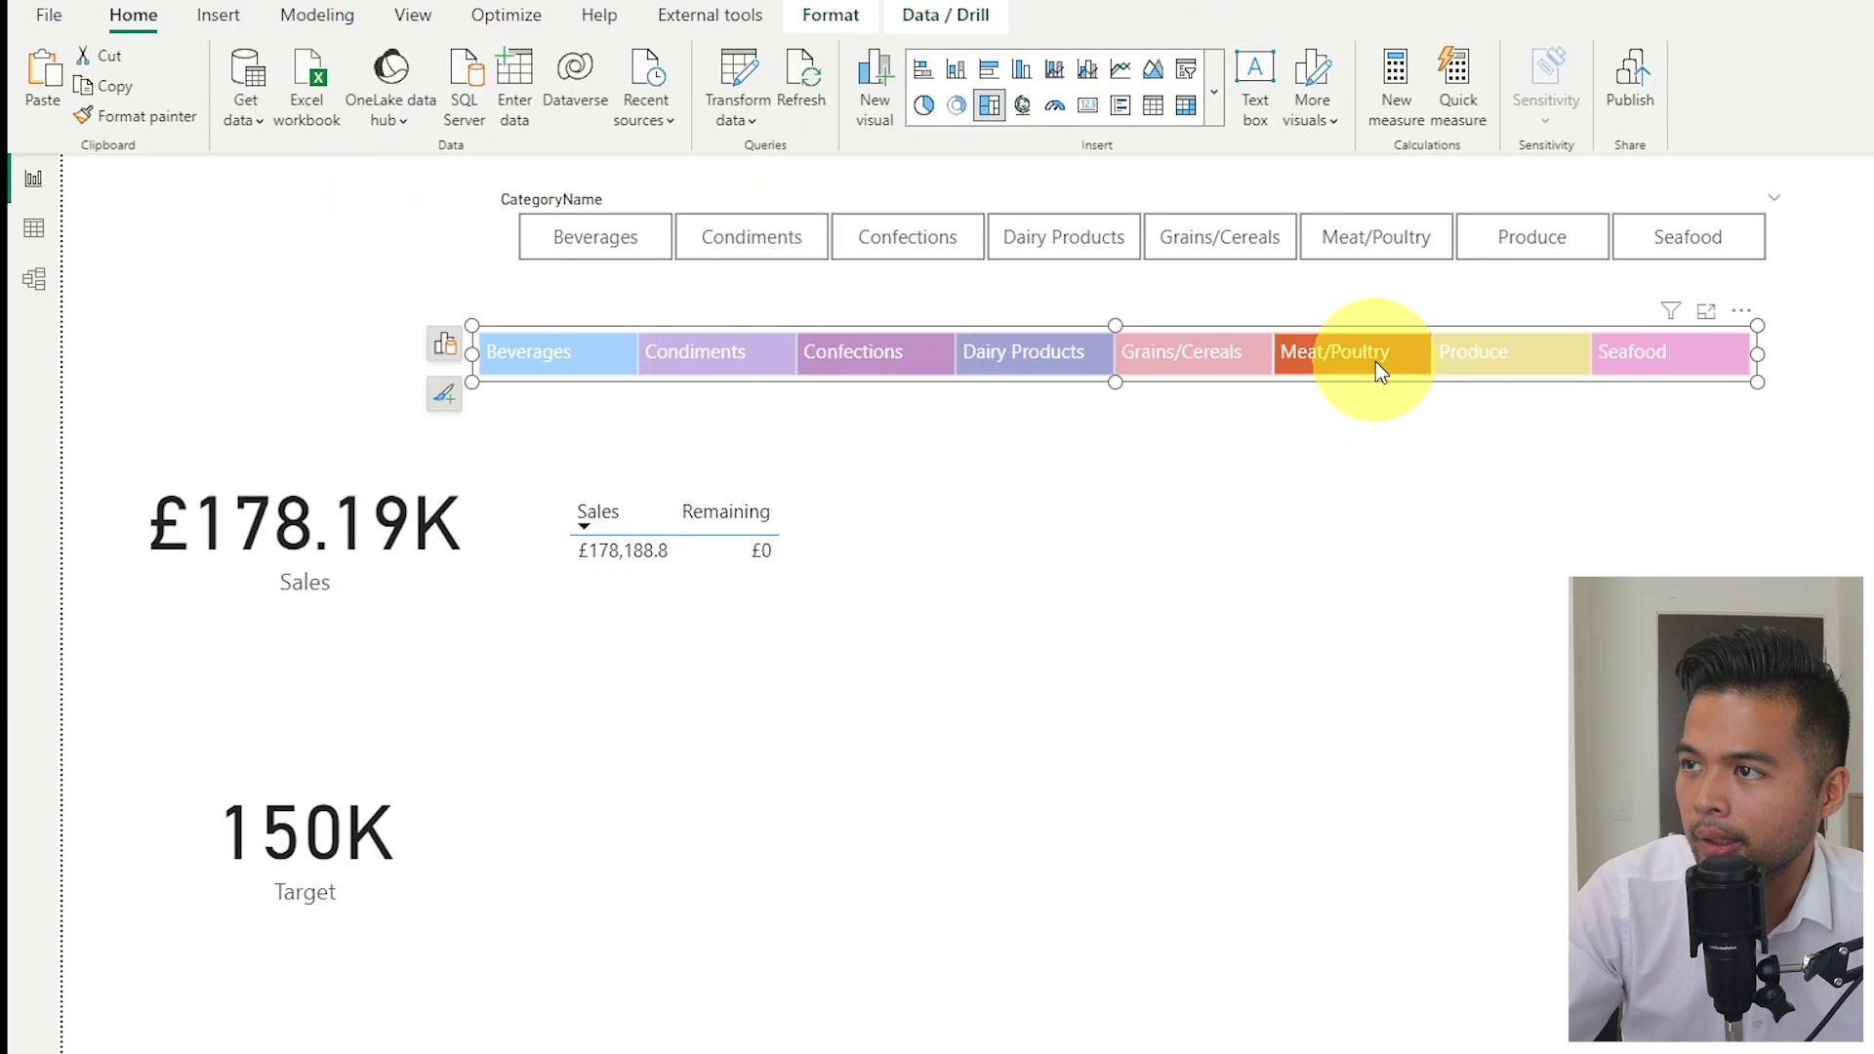
left_click(1379, 373)
left_click(1201, 368)
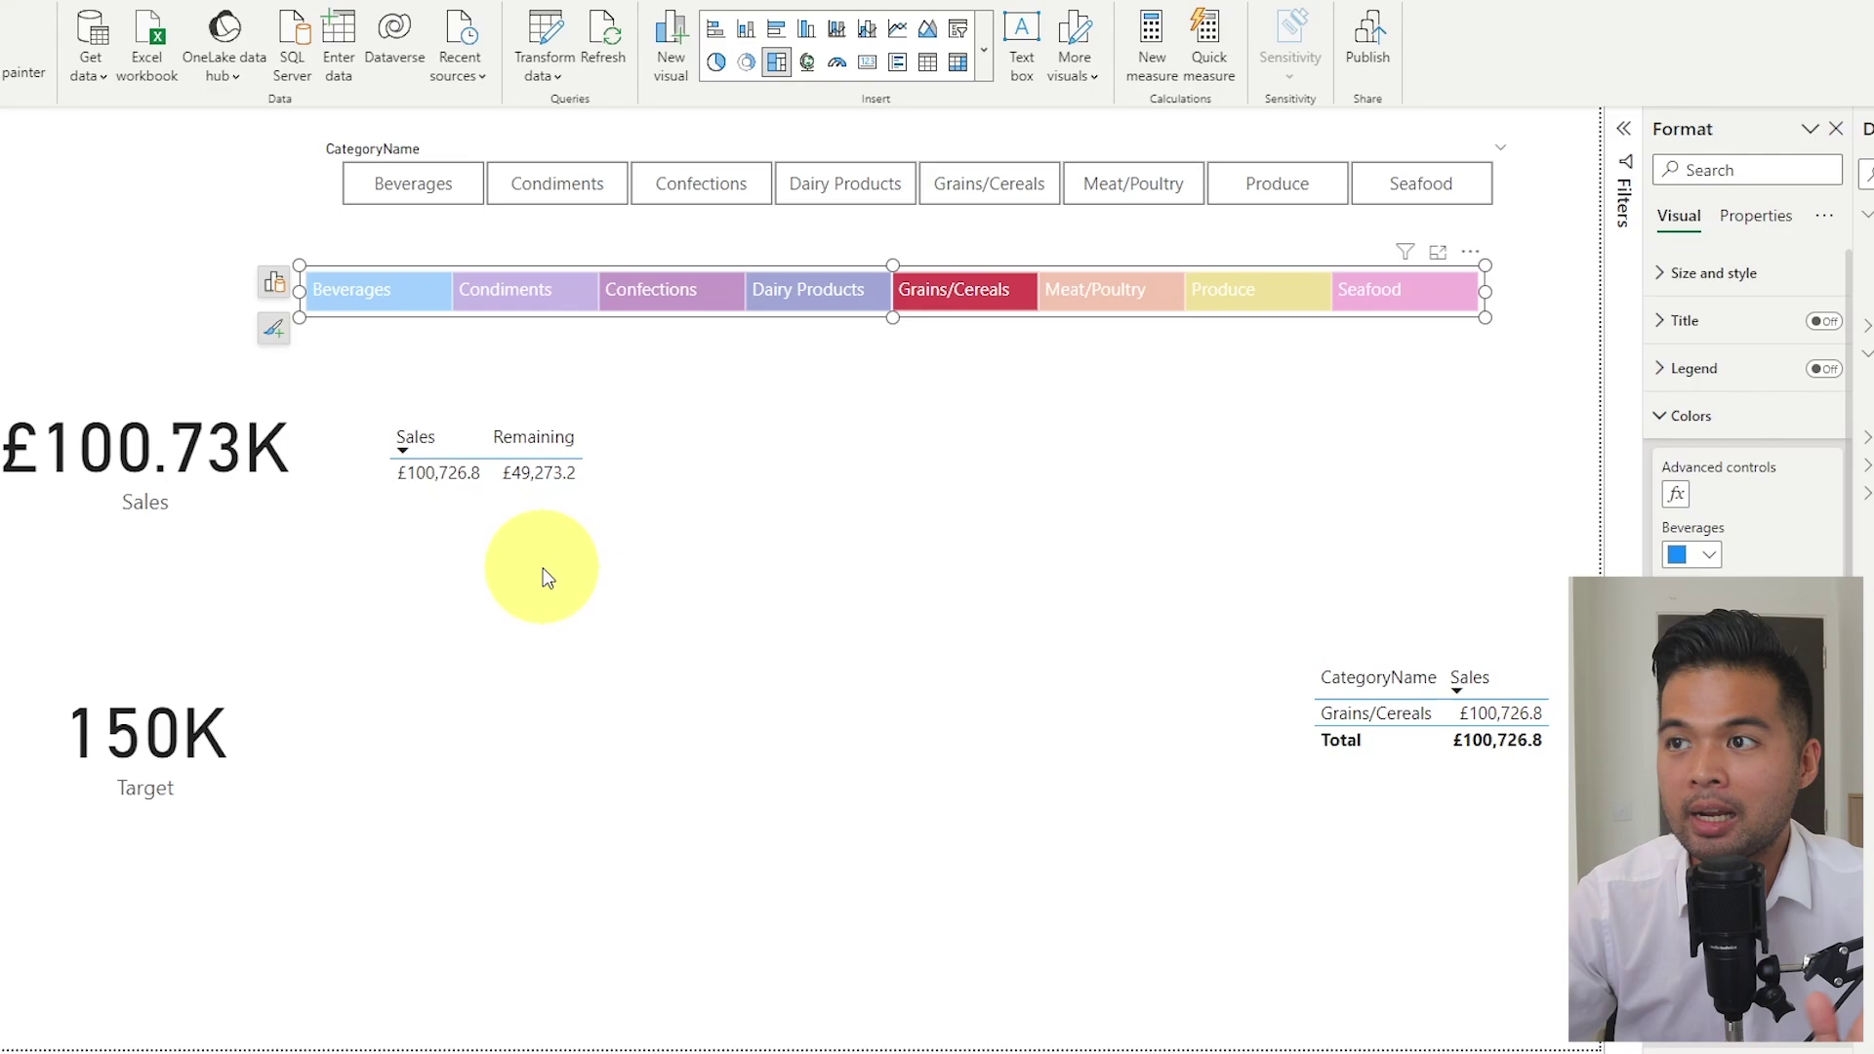
Convert the Sales/Remaining table to a treemap with grey Remaining and data labels on
left_click(709, 505)
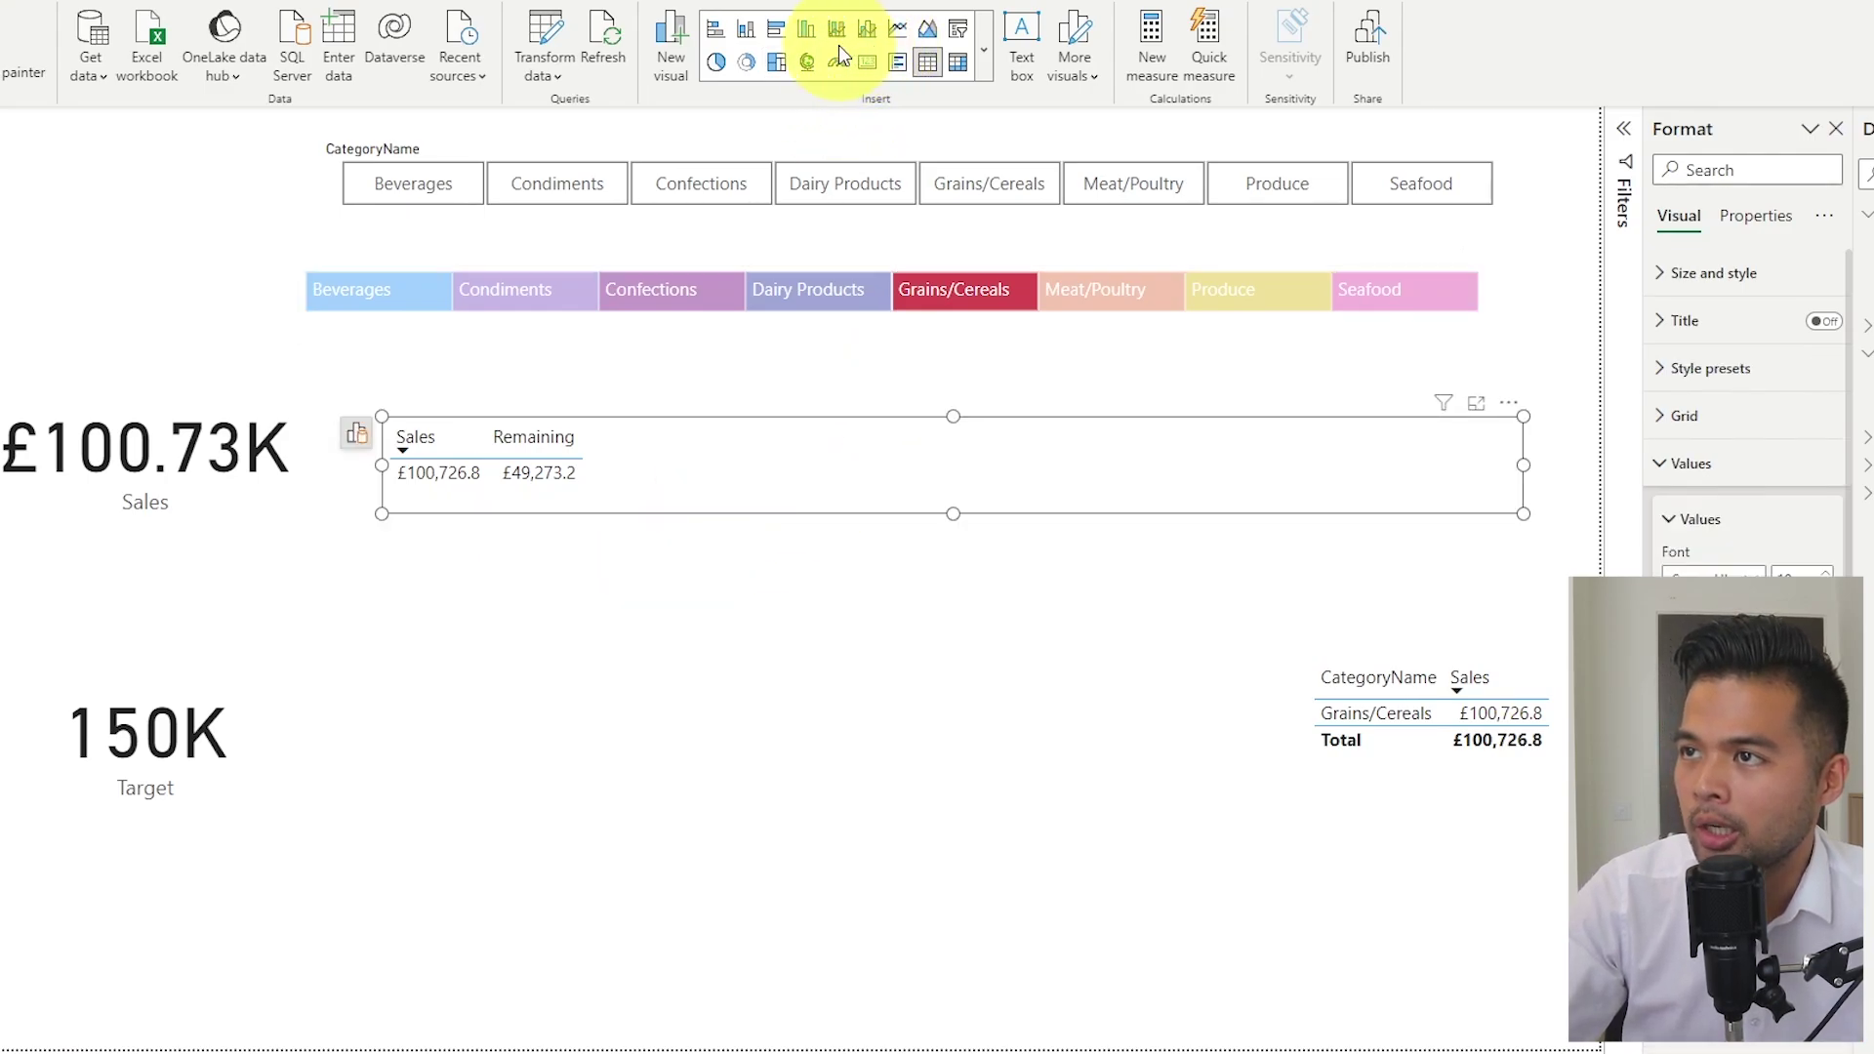
left_click(776, 62)
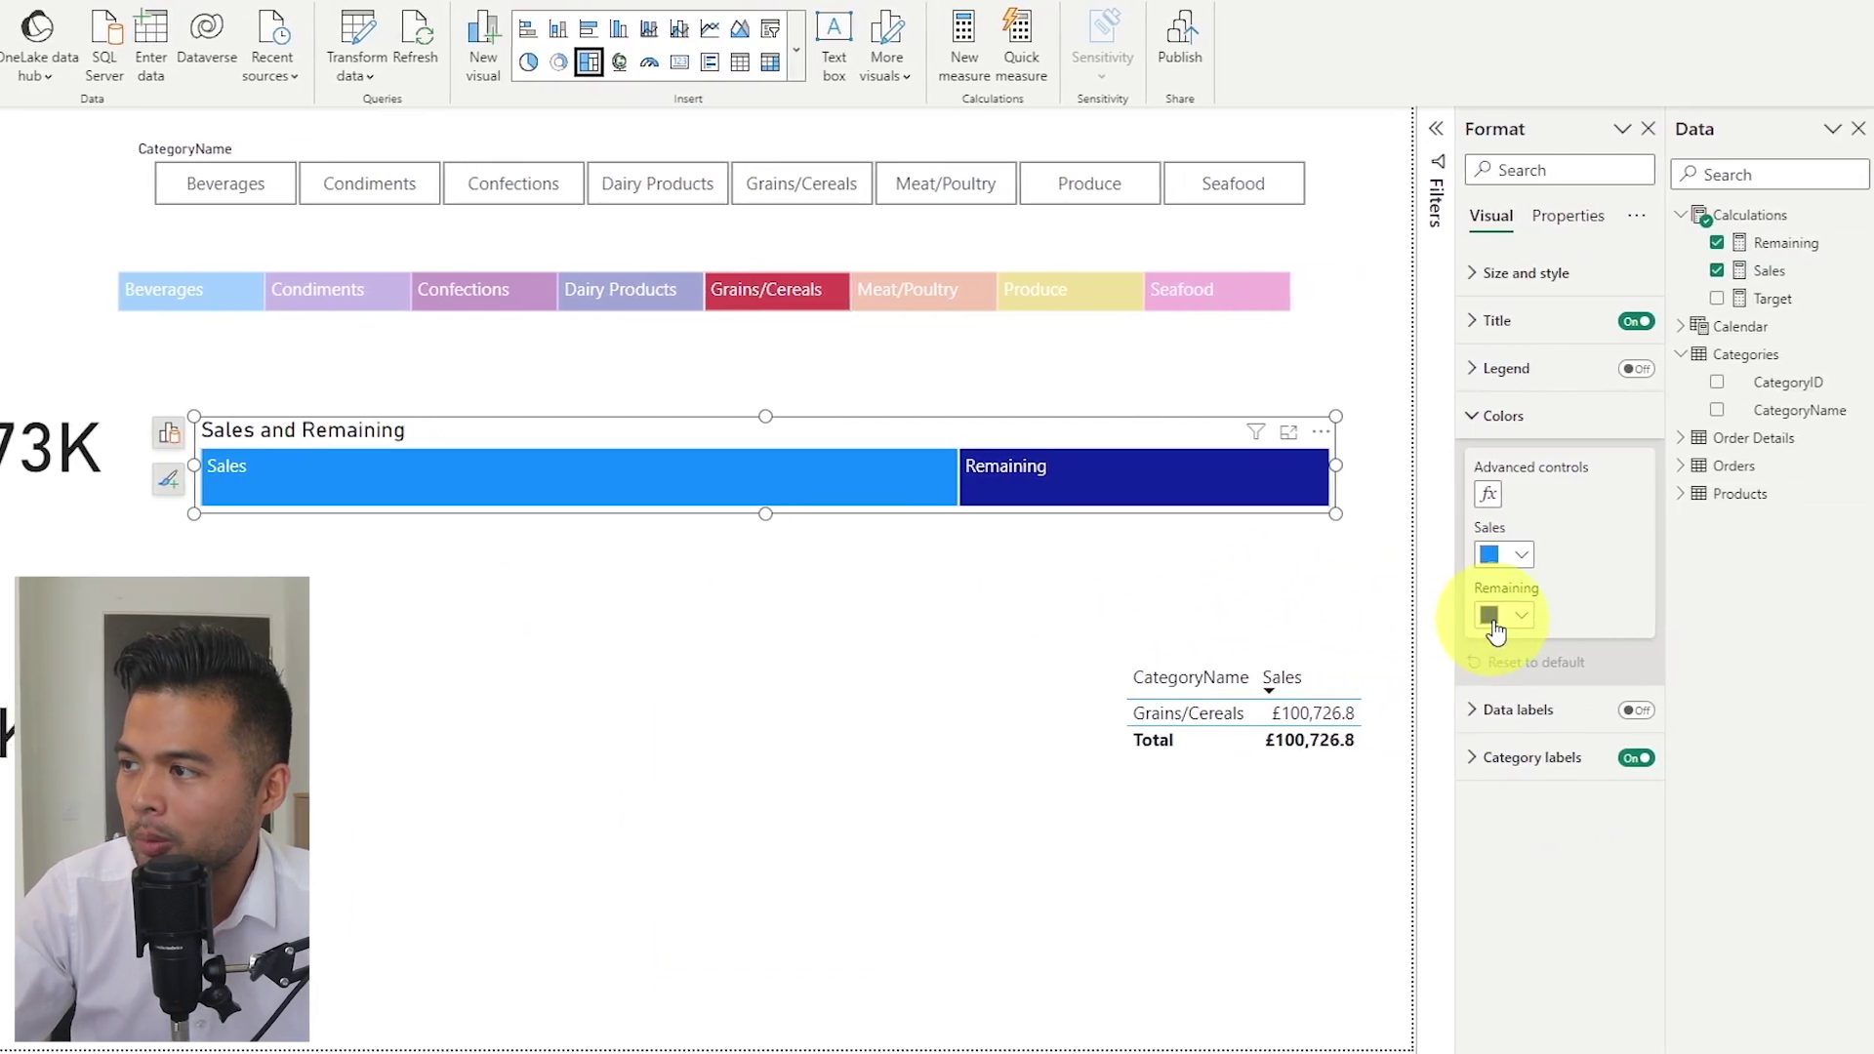
left_click(1696, 615)
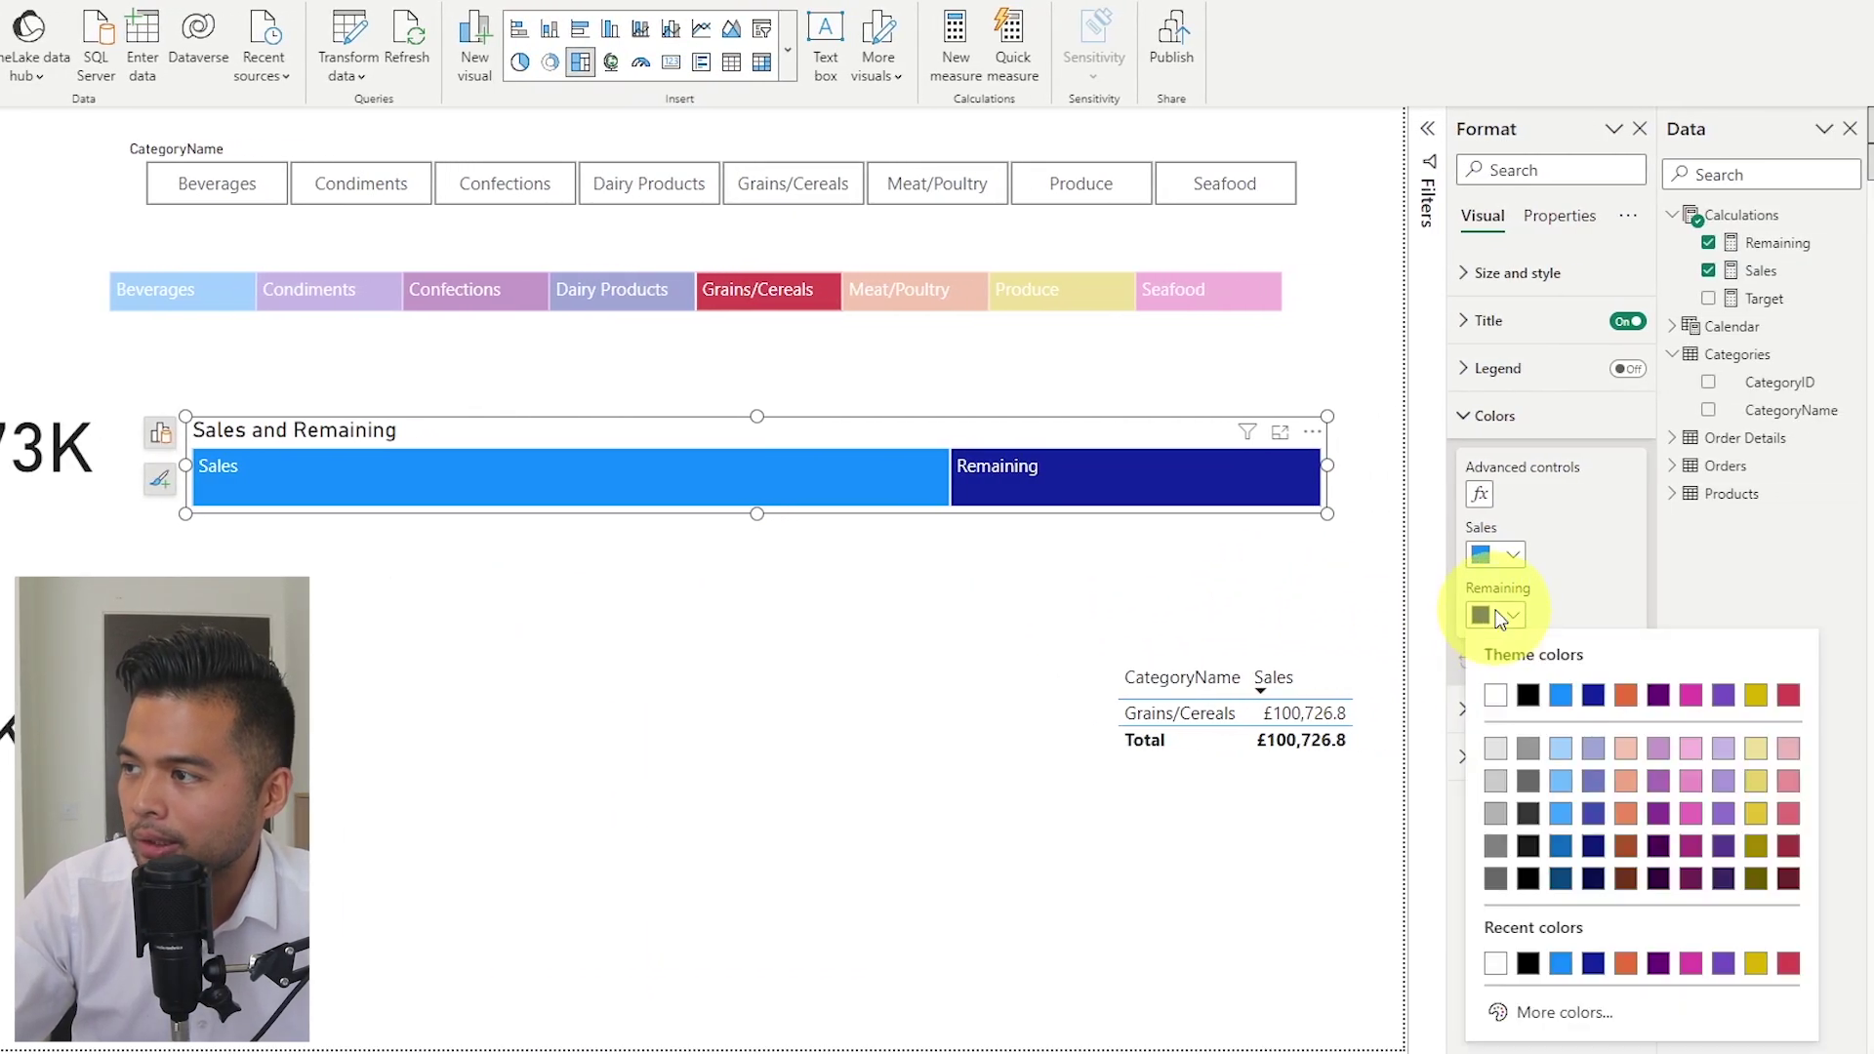
left_click(1528, 759)
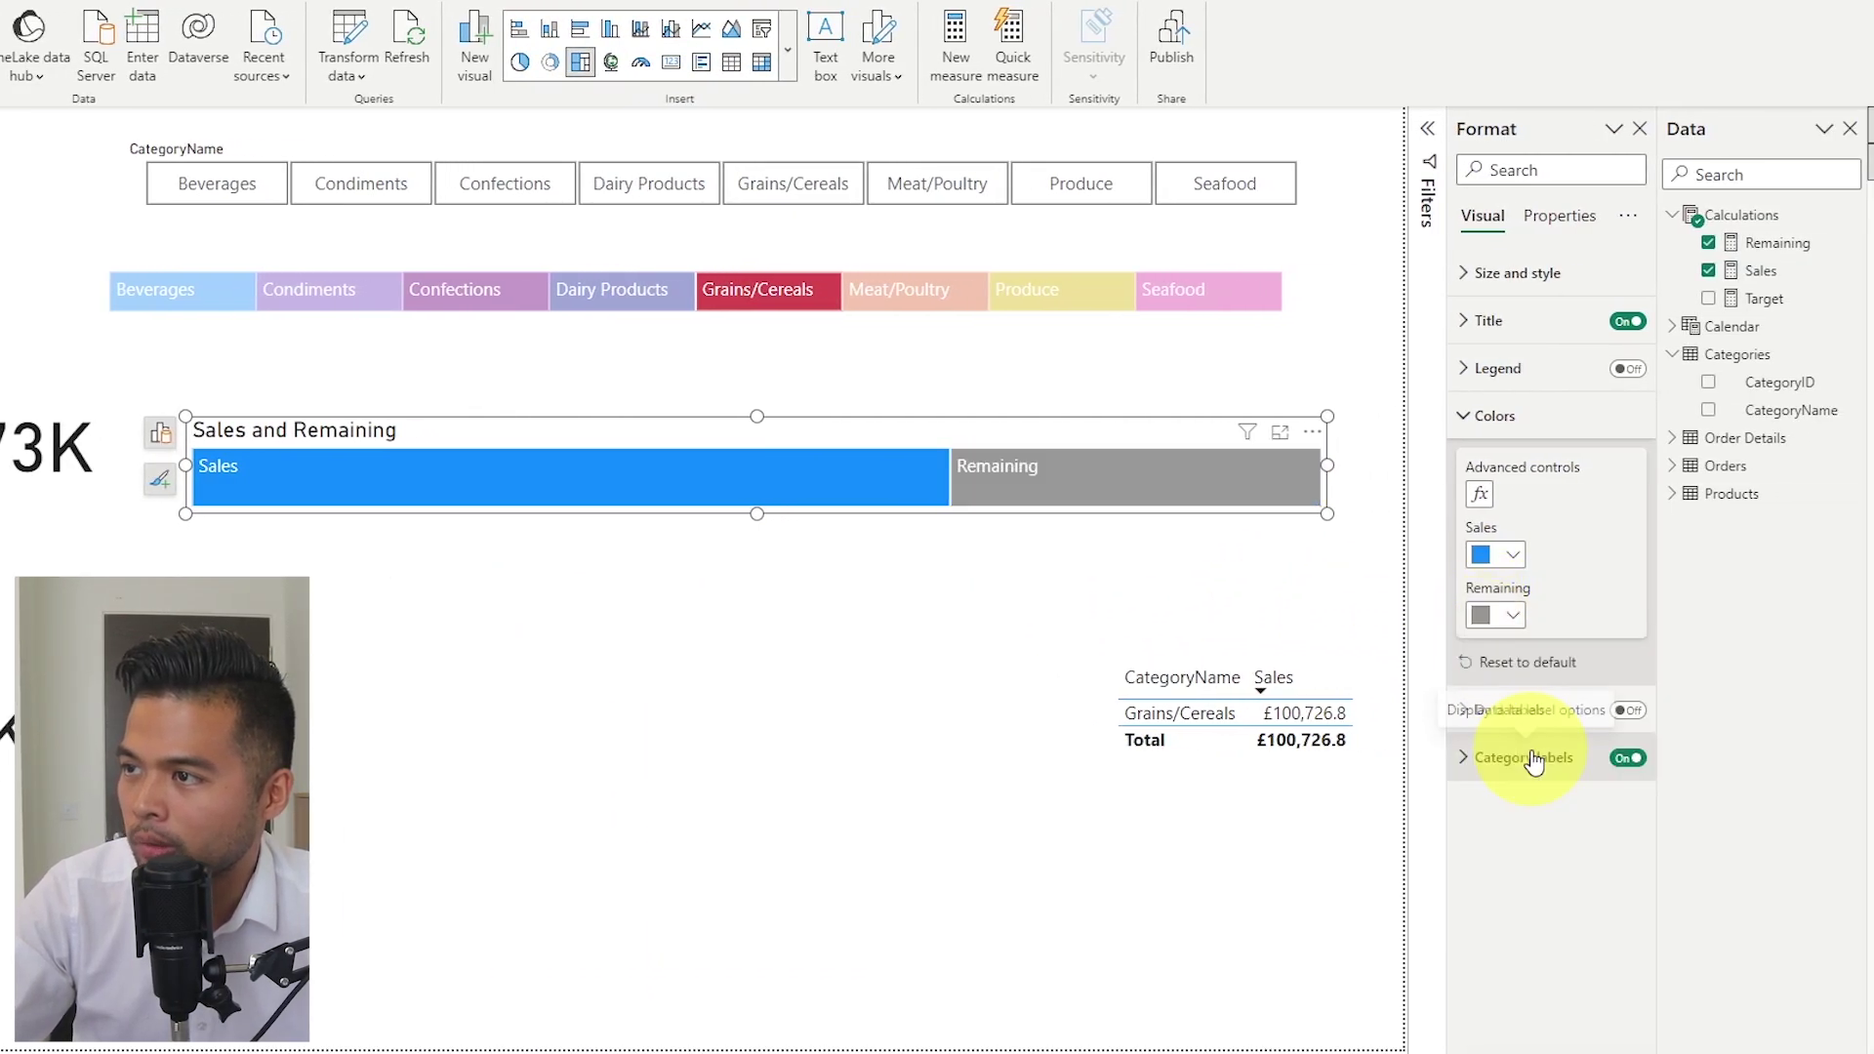
left_click(1625, 712)
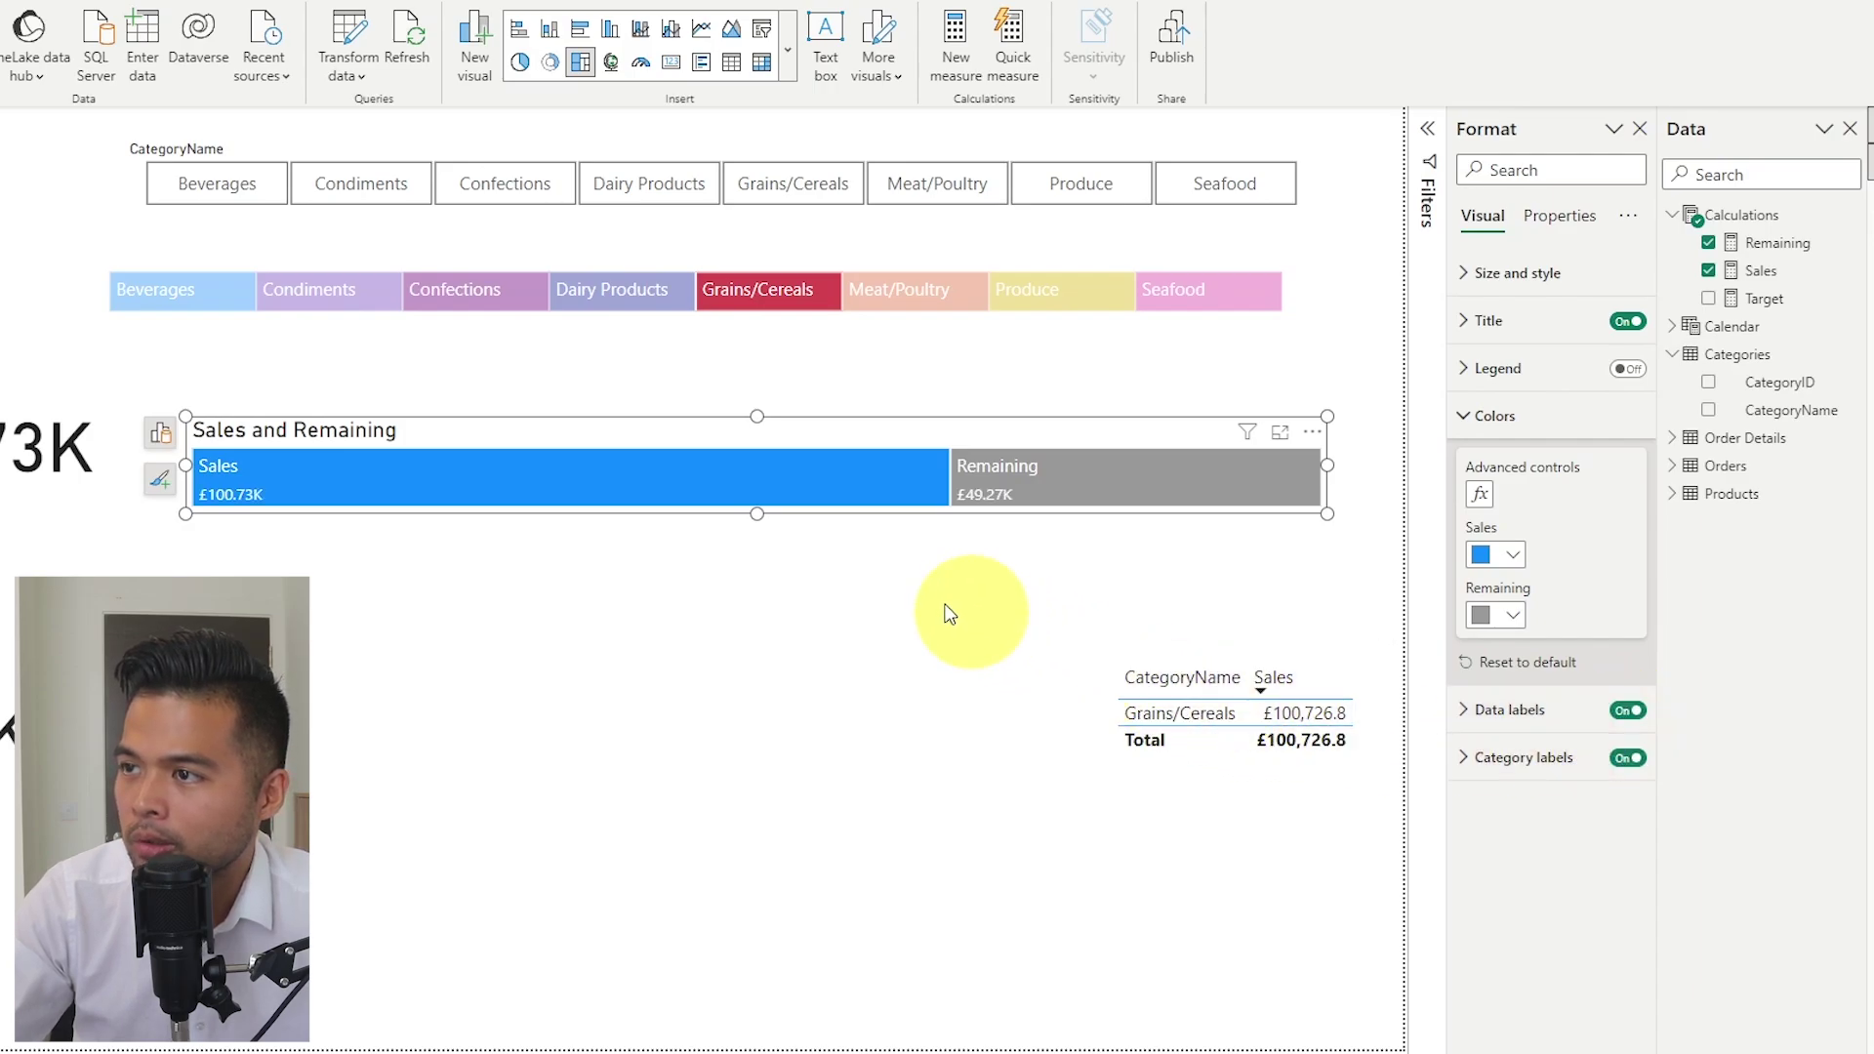
Make the treemap bar taller, move it up, and filter to Meat/Poultry
left_click_drag(759, 523, 763, 530)
left_click_drag(741, 441, 736, 406)
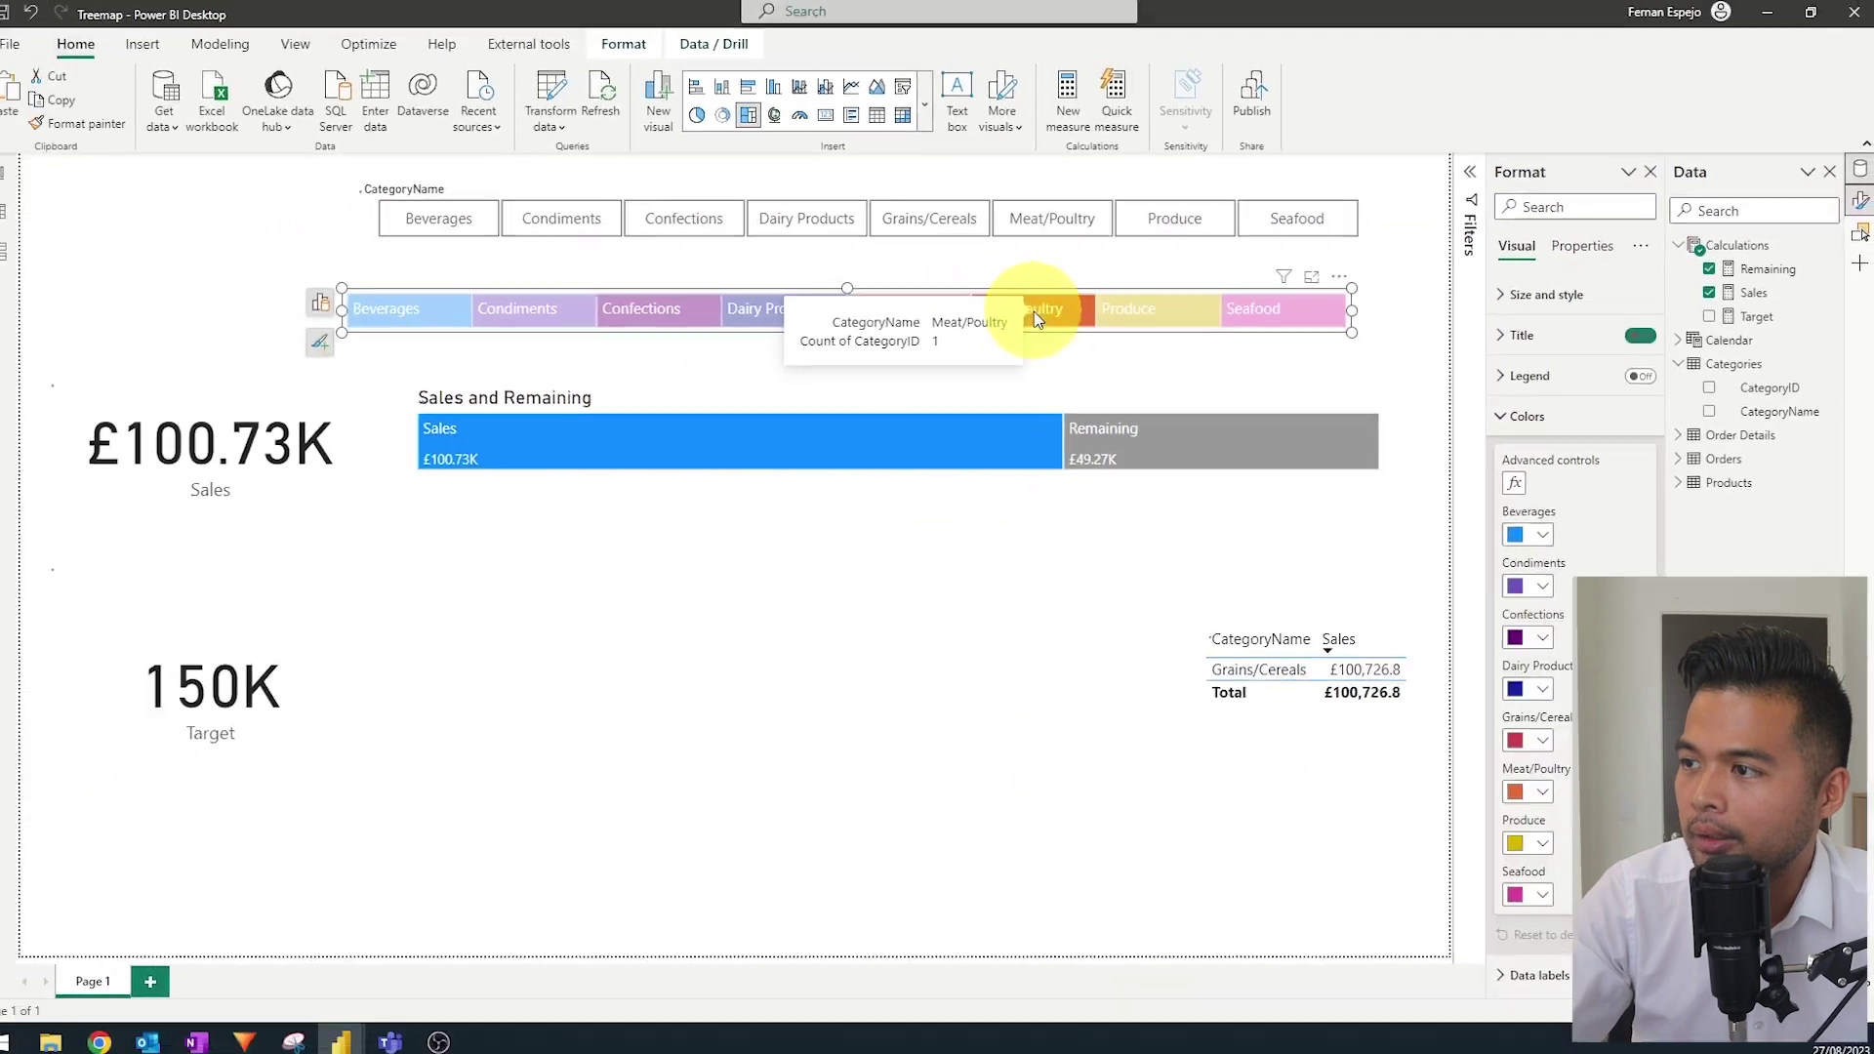
left_click(915, 293)
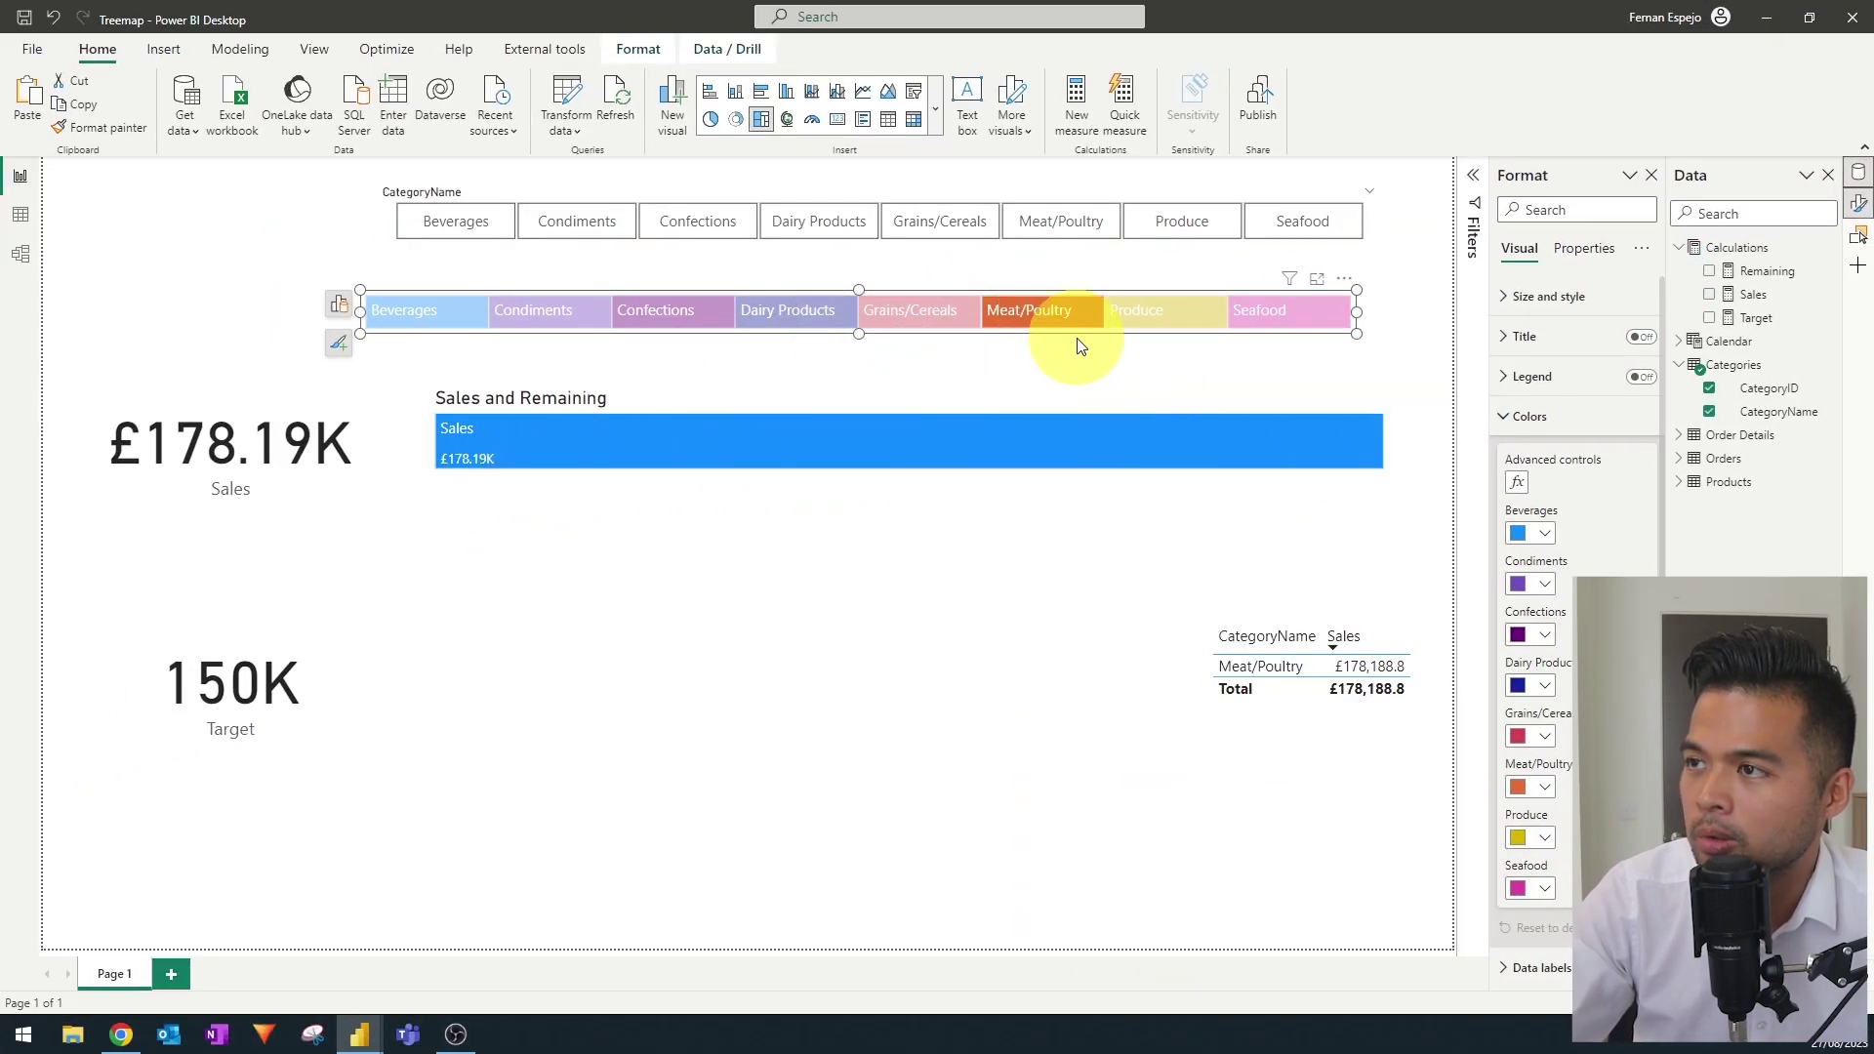
Step the slicer through Dairy Products and Confections to Condiments, showing £113.69K Sales
left_click(839, 322)
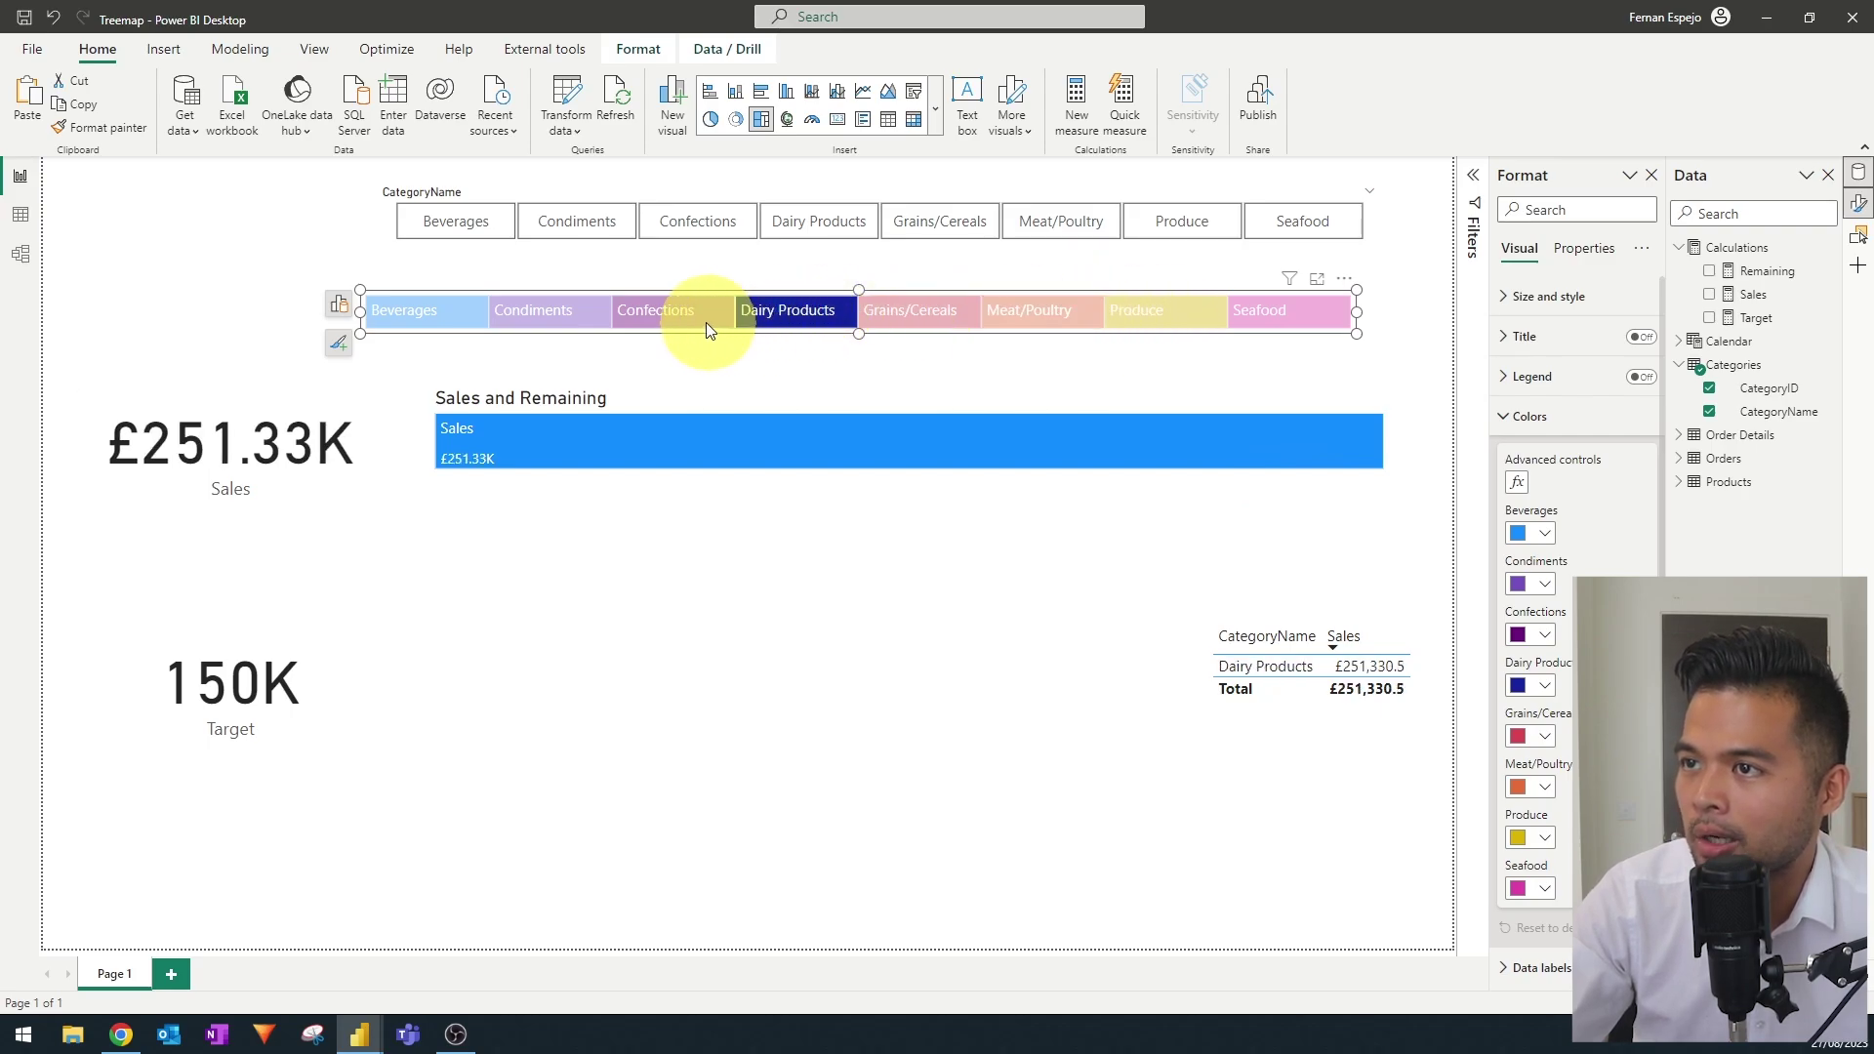
left_click(663, 314)
left_click(547, 314)
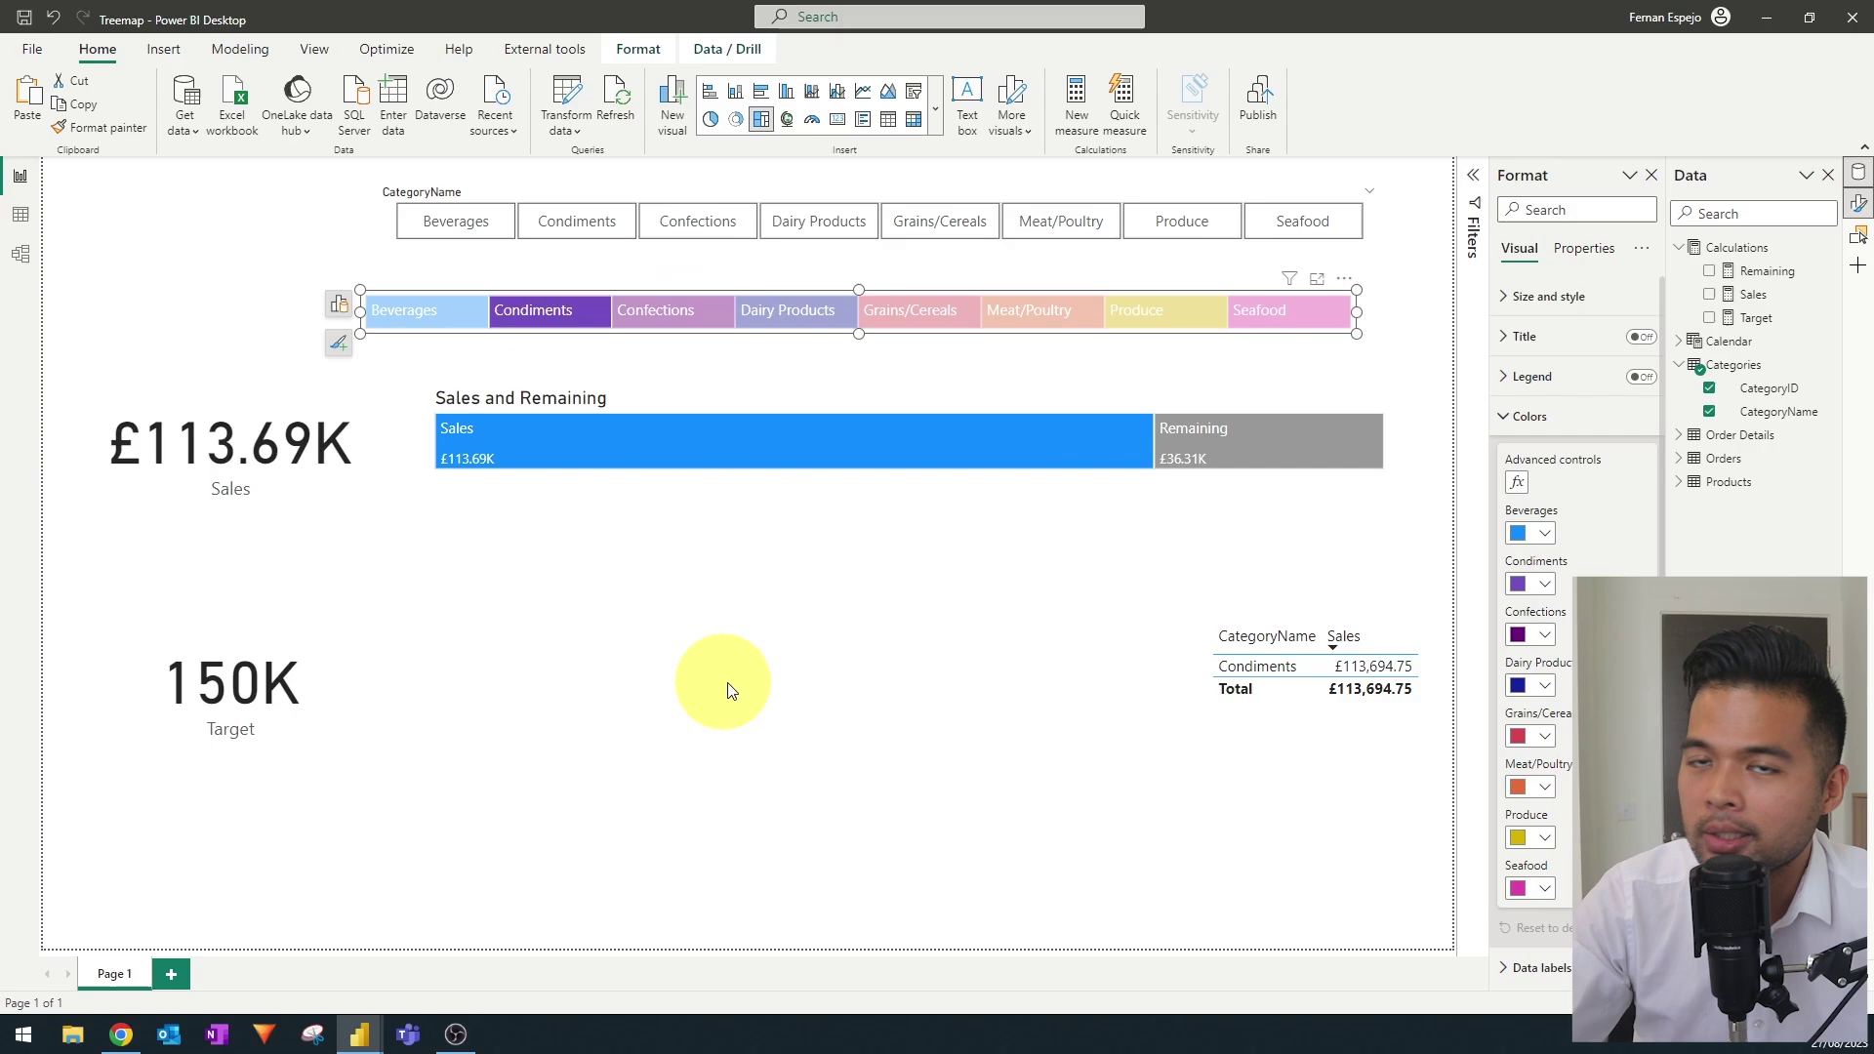